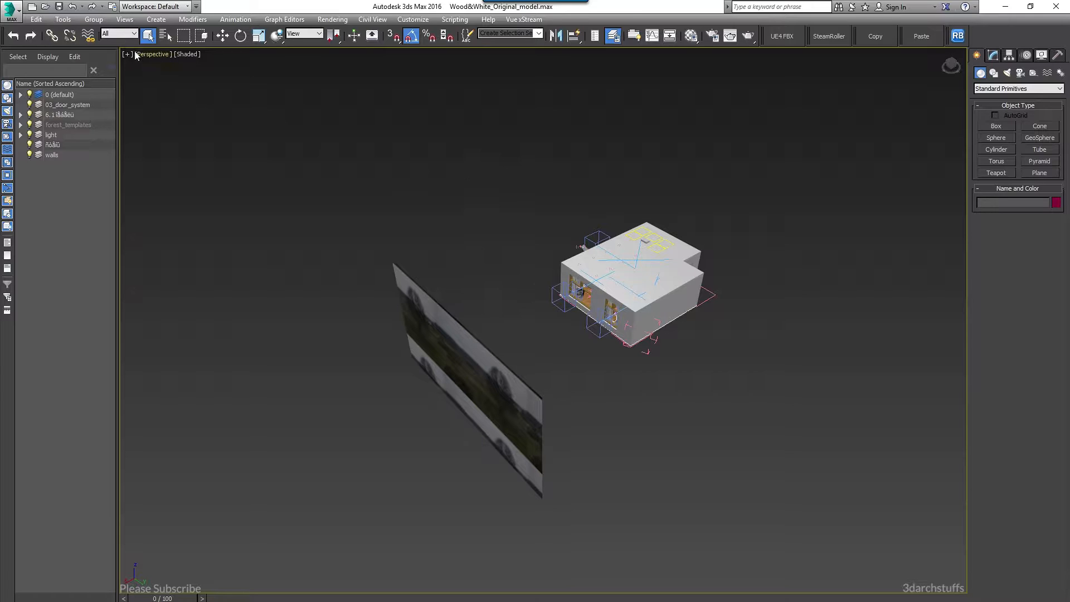
With selection filtered to Geometry, put every geometry object in the scene on a new layer named 01_Geometry and hide that layer
left_click(127, 35)
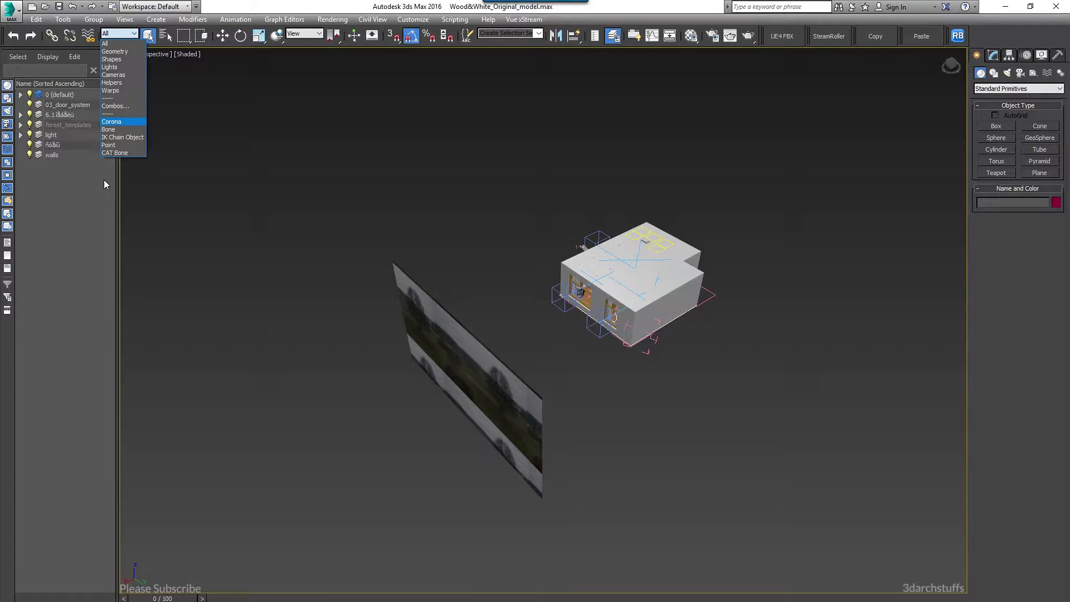
left_click(114, 52)
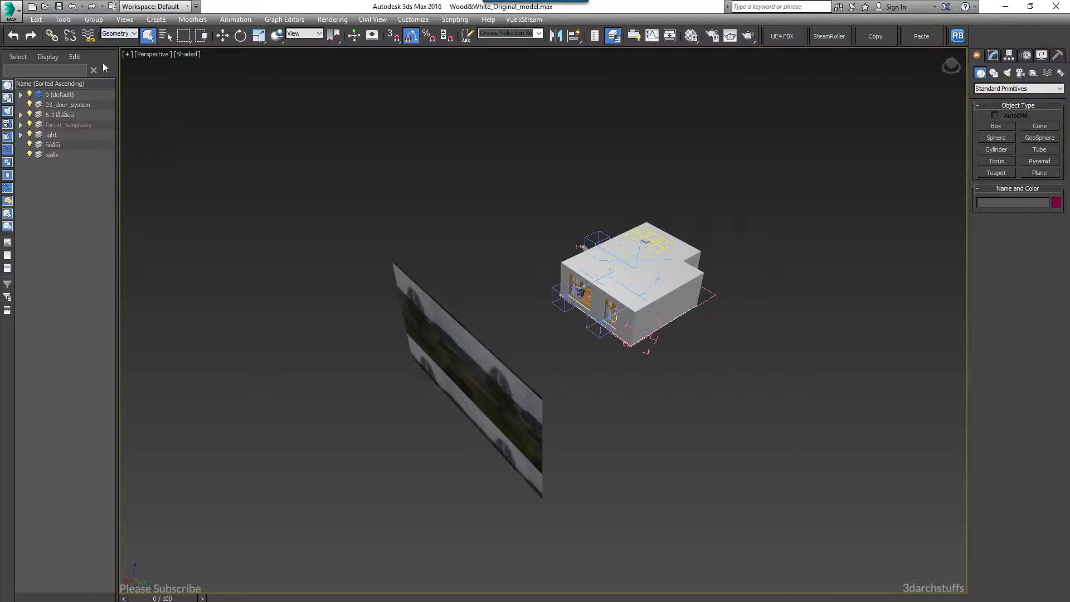
left_click(527, 204)
key("ctrl+a")
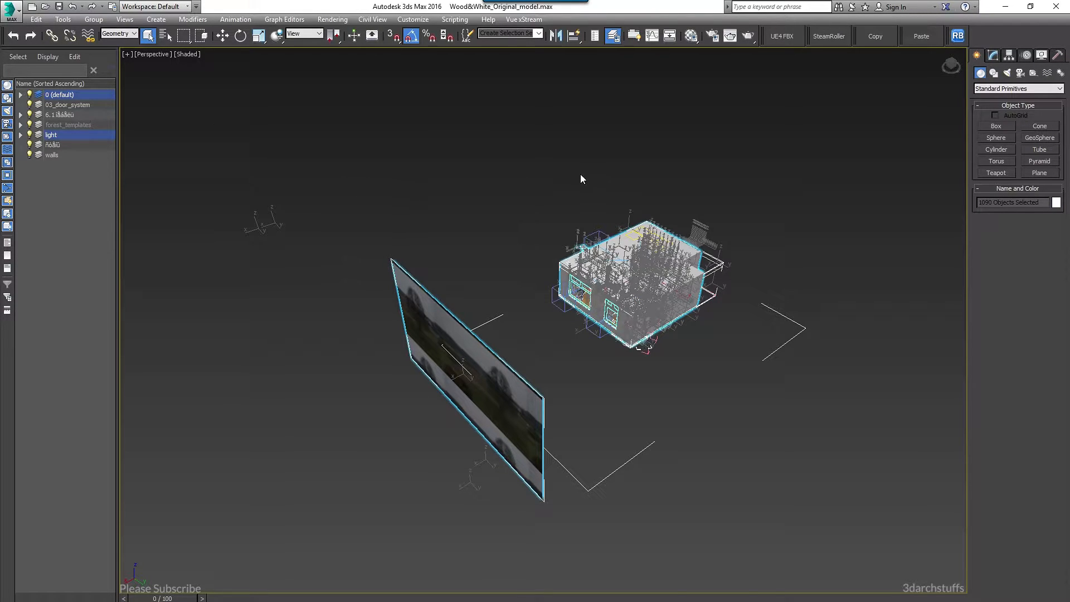
left_click(118, 33)
left_click(114, 52)
left_click(112, 68)
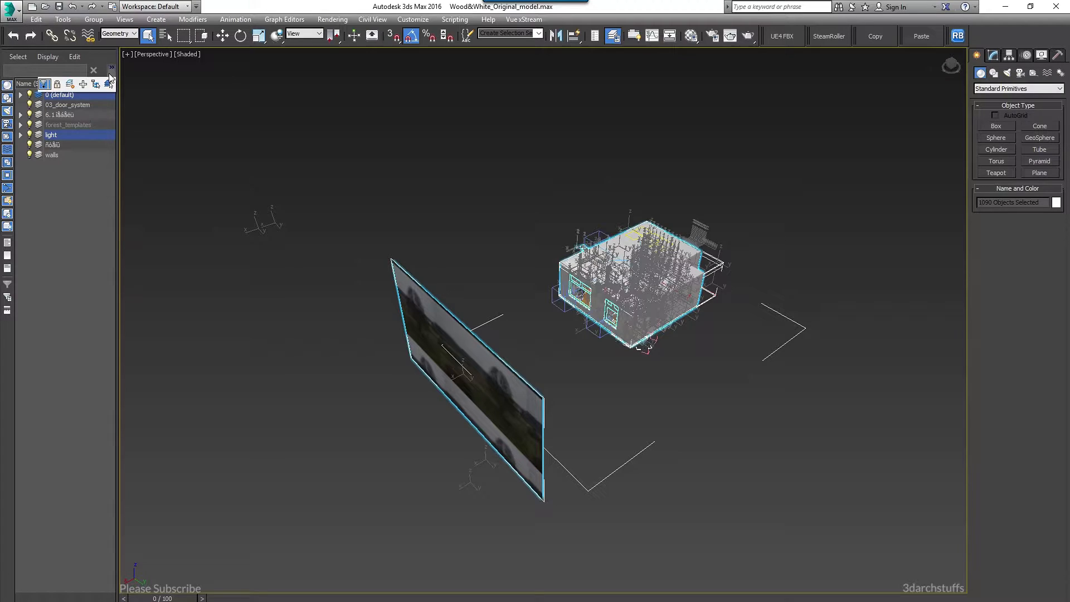
left_click(69, 84)
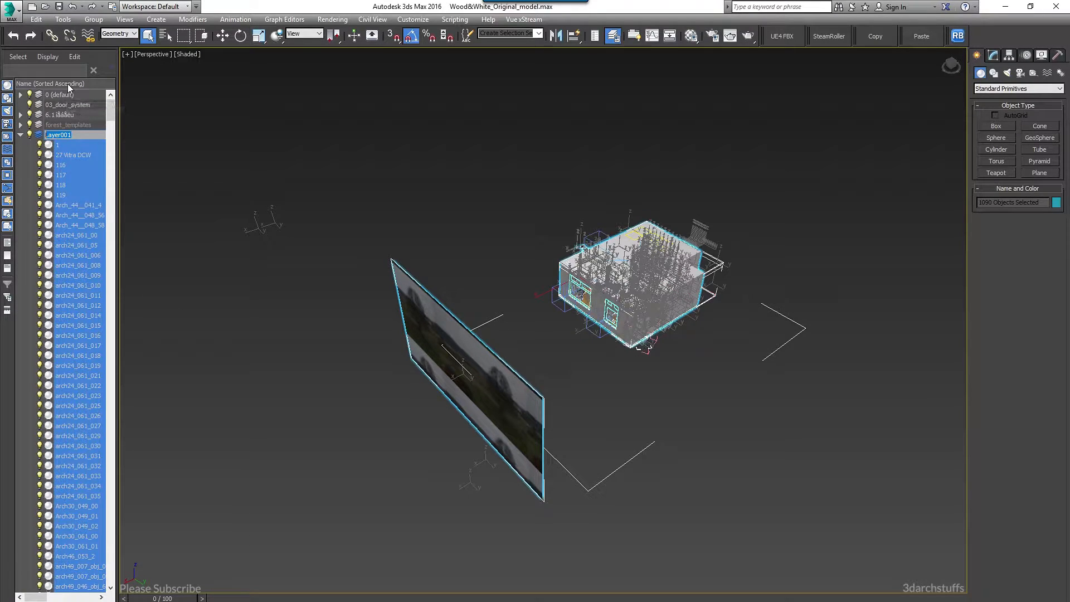
type("u")
type("1")
type("_Geometry")
key("Return")
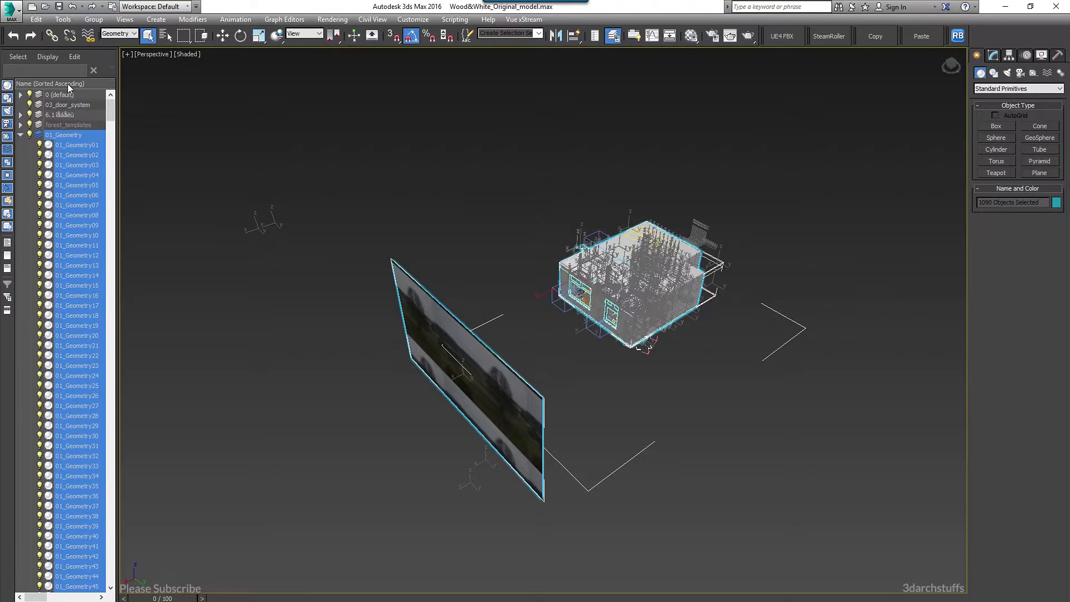
left_click(29, 134)
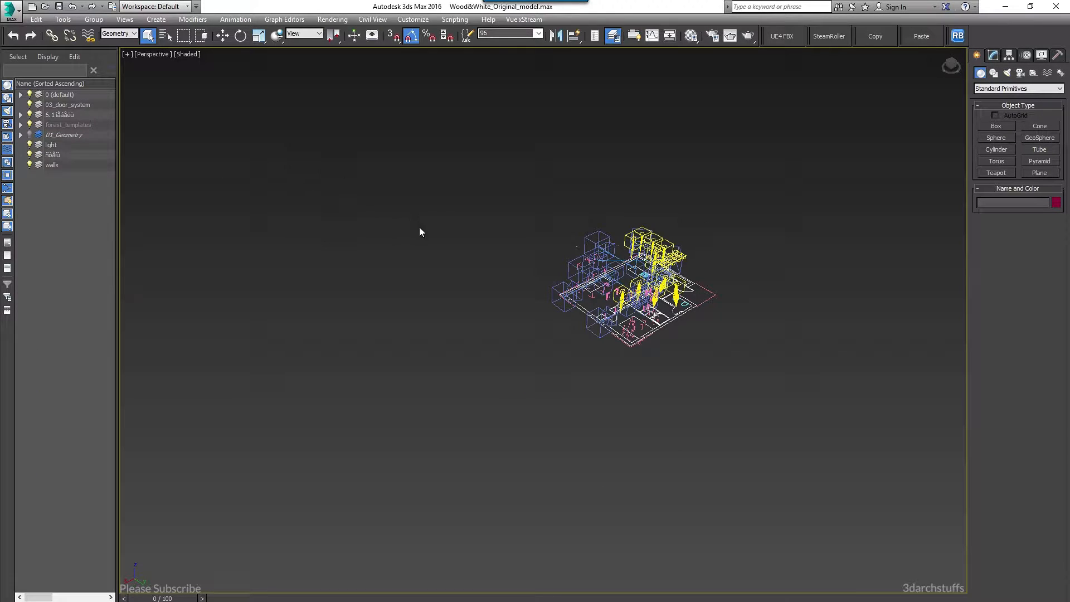
With selection filtered to Shapes, put all remaining shapes on a new layer named 02_Shapes and hide that layer
key("z")
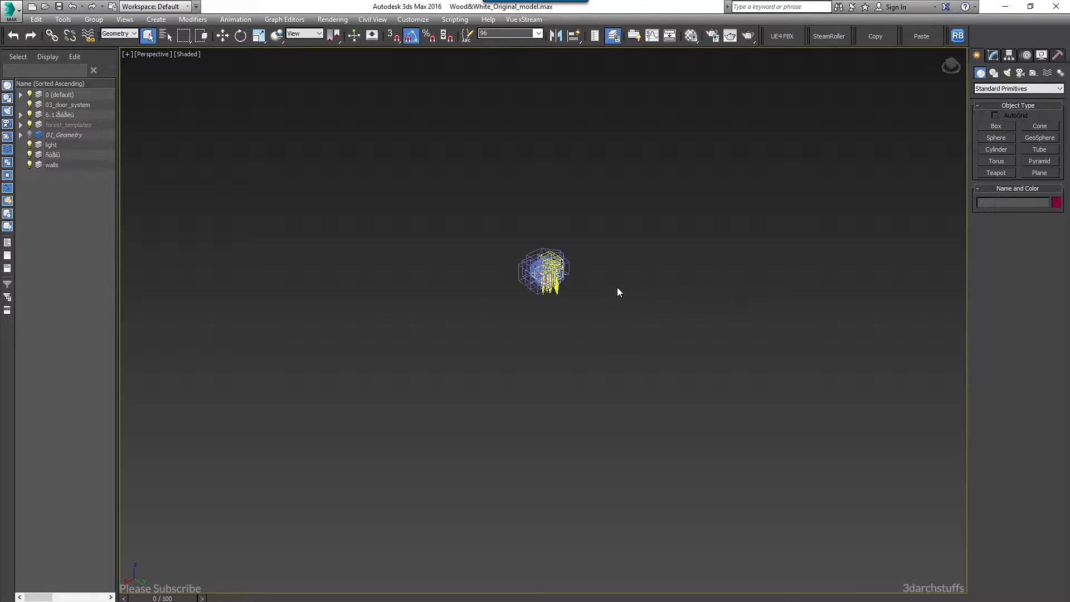
scroll(540, 249, "up", 3)
scroll(585, 316, "up", 4)
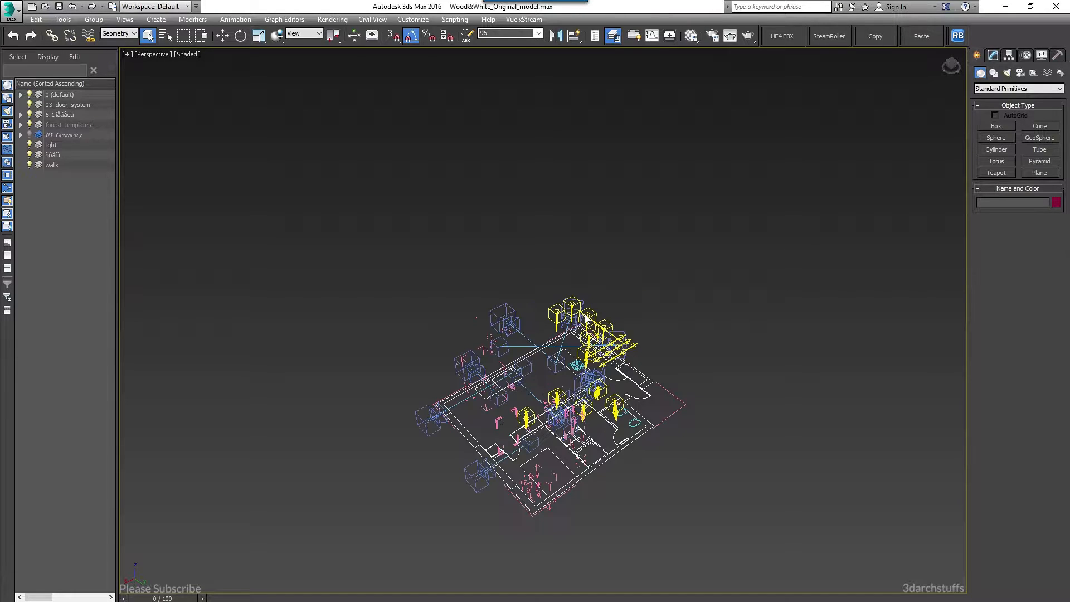
middle_click_drag(643, 318, 647, 287)
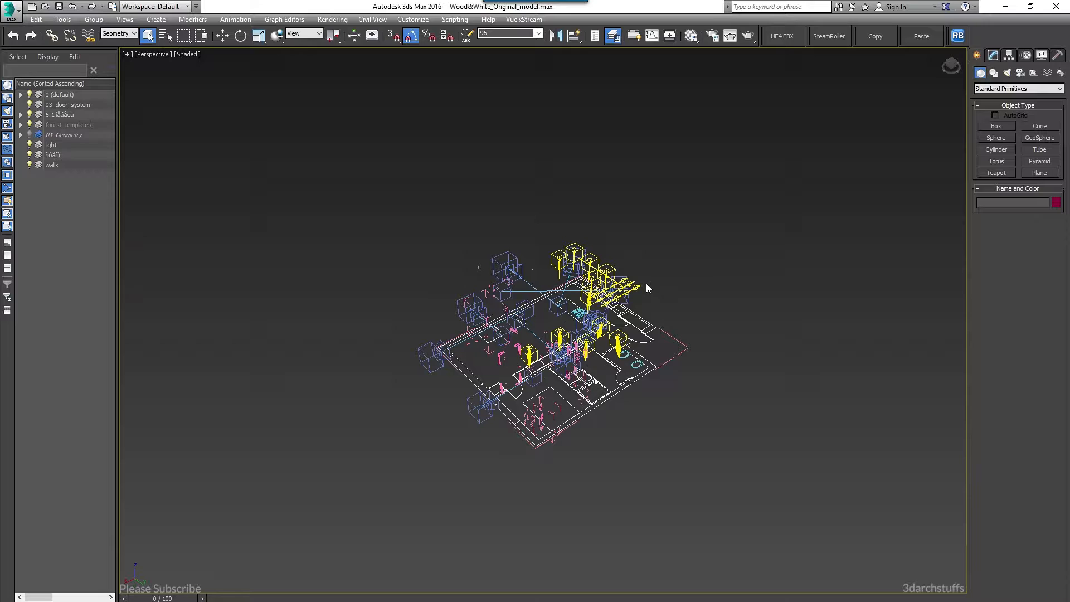
left_click(116, 34)
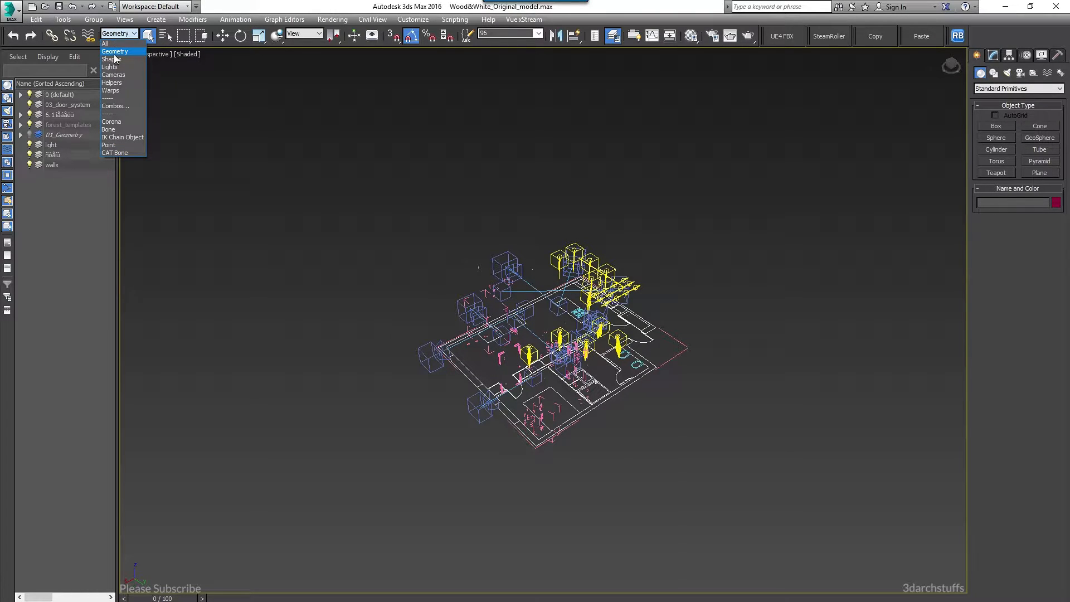
left_click(115, 59)
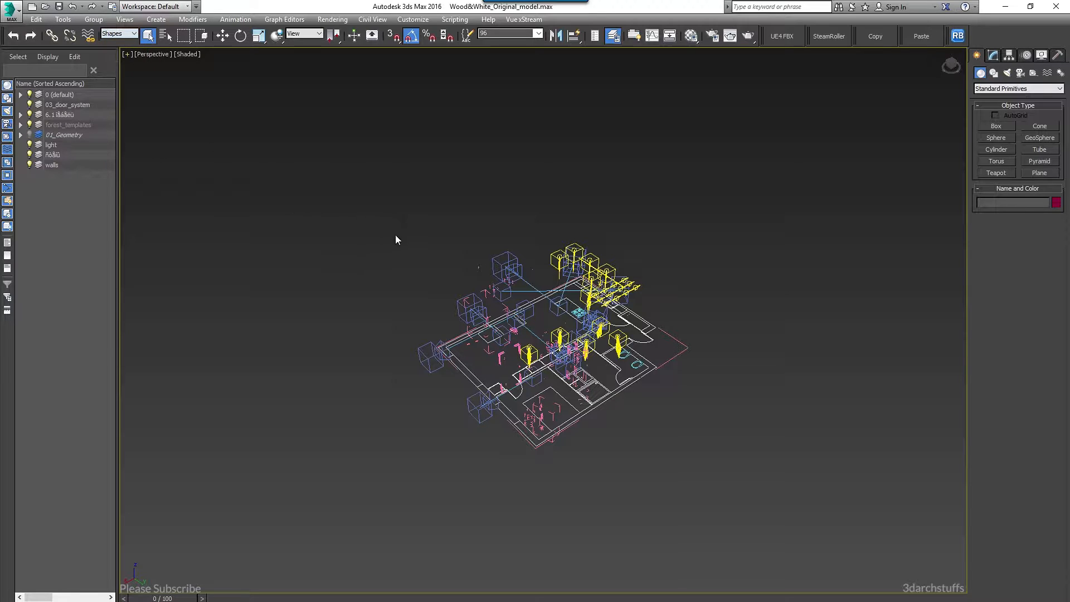
key("ctrl+a")
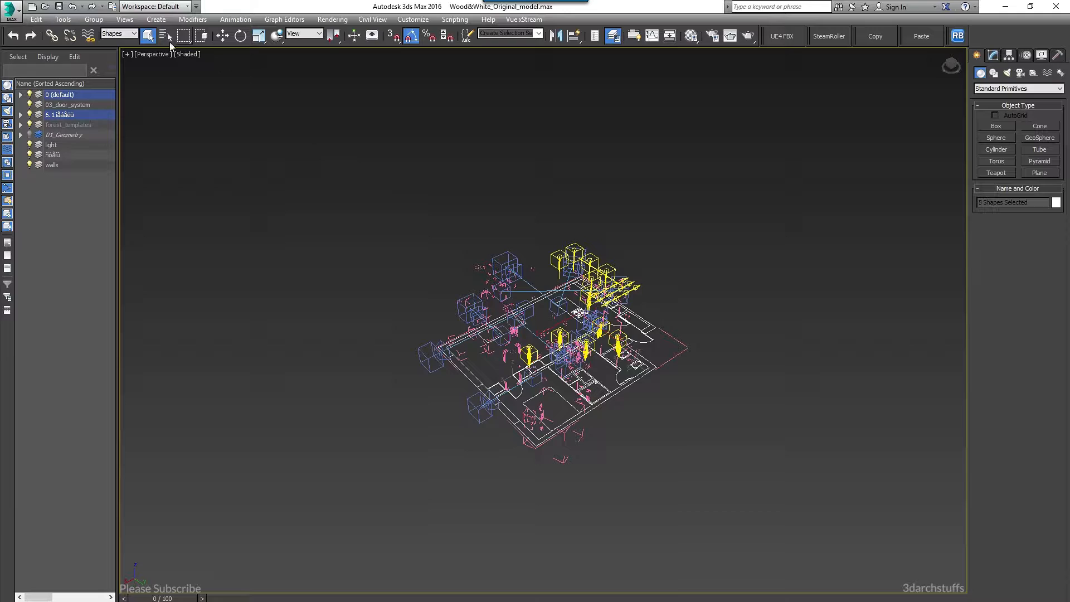
mouse_move(111, 69)
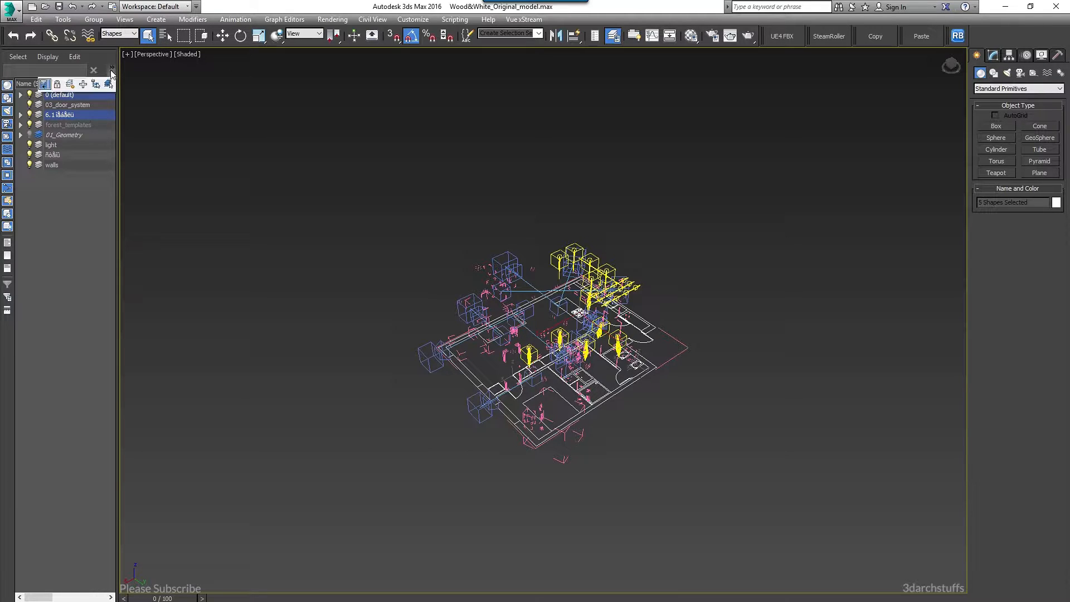
left_click(70, 85)
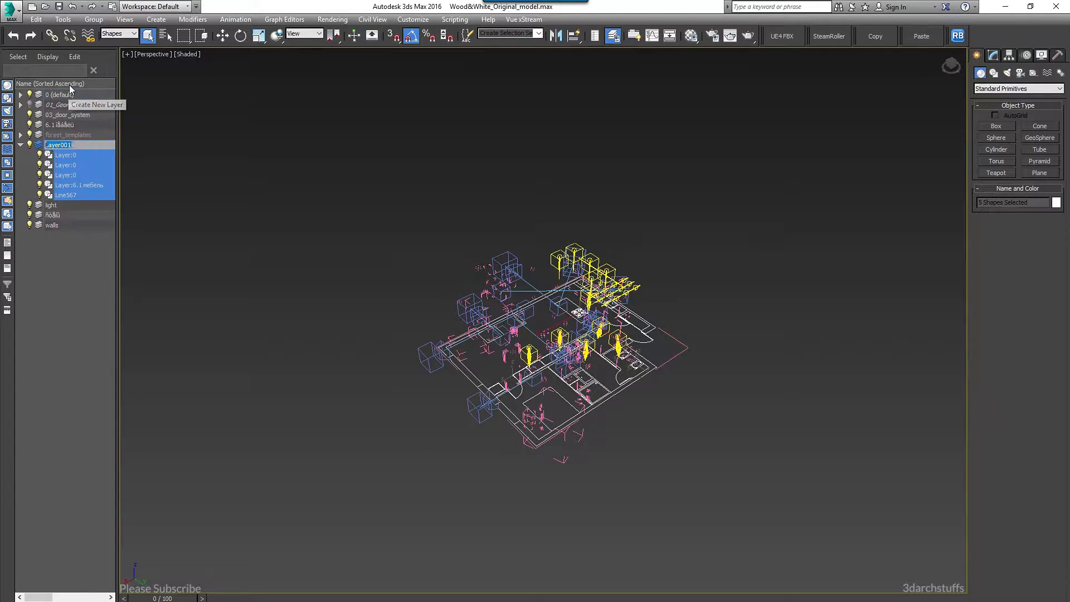
type("02_")
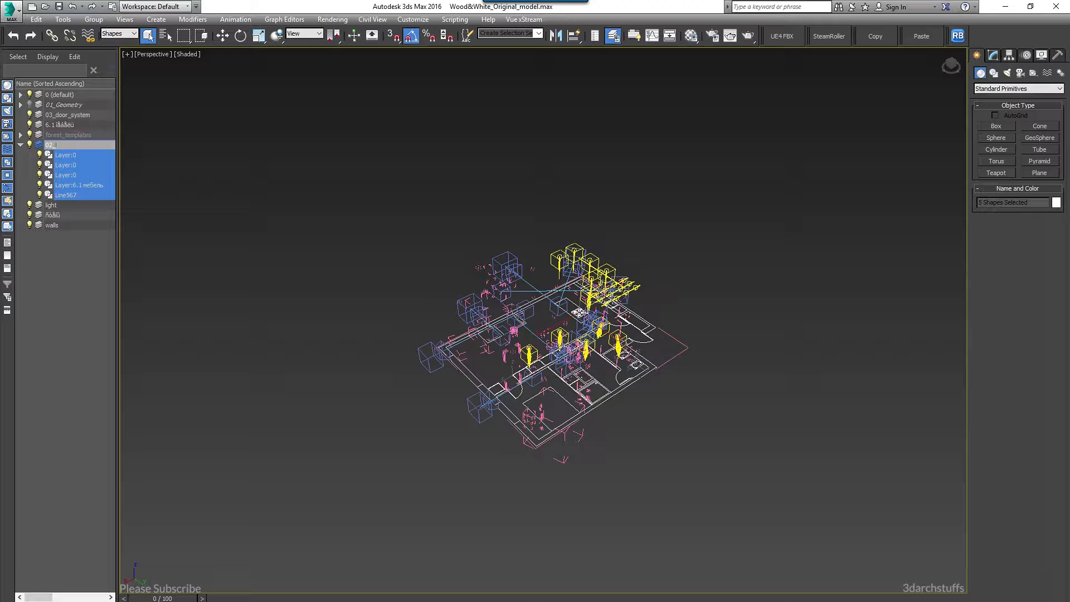
type("Shapes")
key("Return")
left_click(30, 144)
left_click(20, 144)
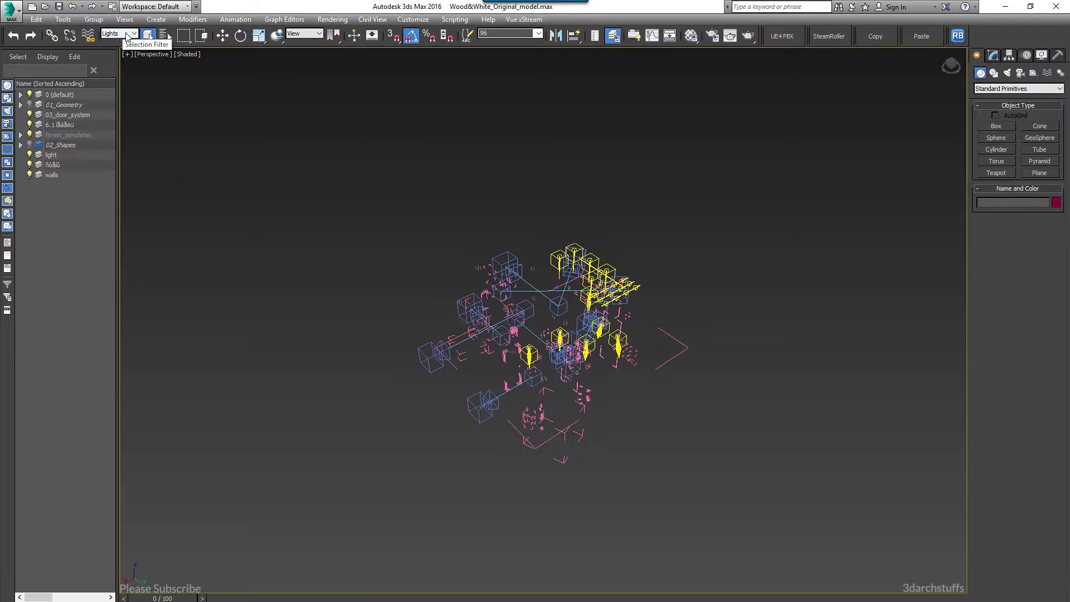
With selection filtered to Lights, put all lights on a new layer named 03_Lights and hide that layer
left_click(127, 34)
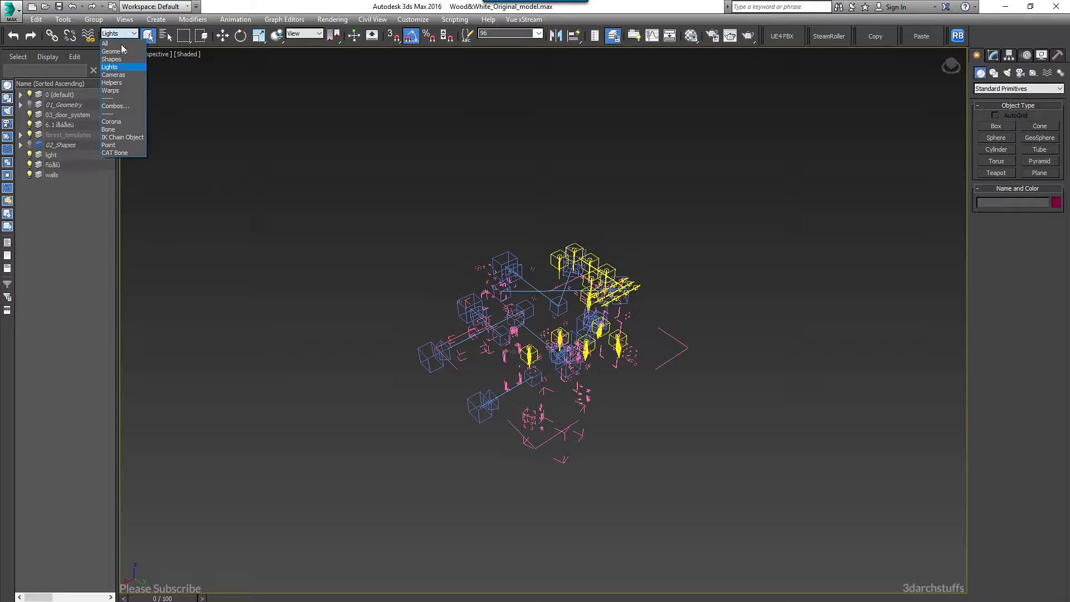
left_click(118, 66)
key("ctrl+a")
left_click(111, 67)
left_click(71, 87)
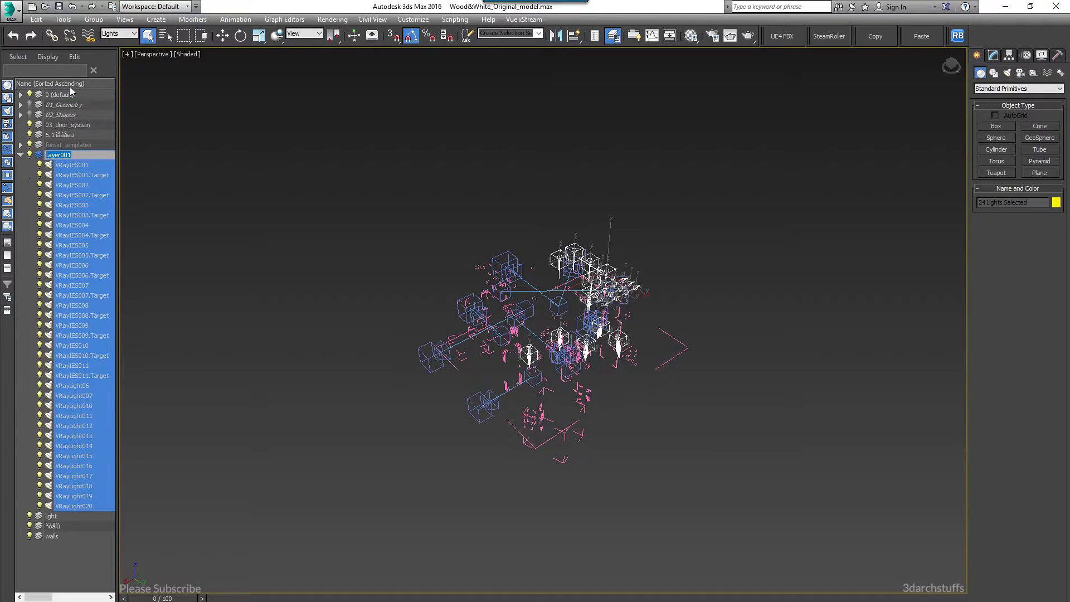
type("03_Lights")
key("Return")
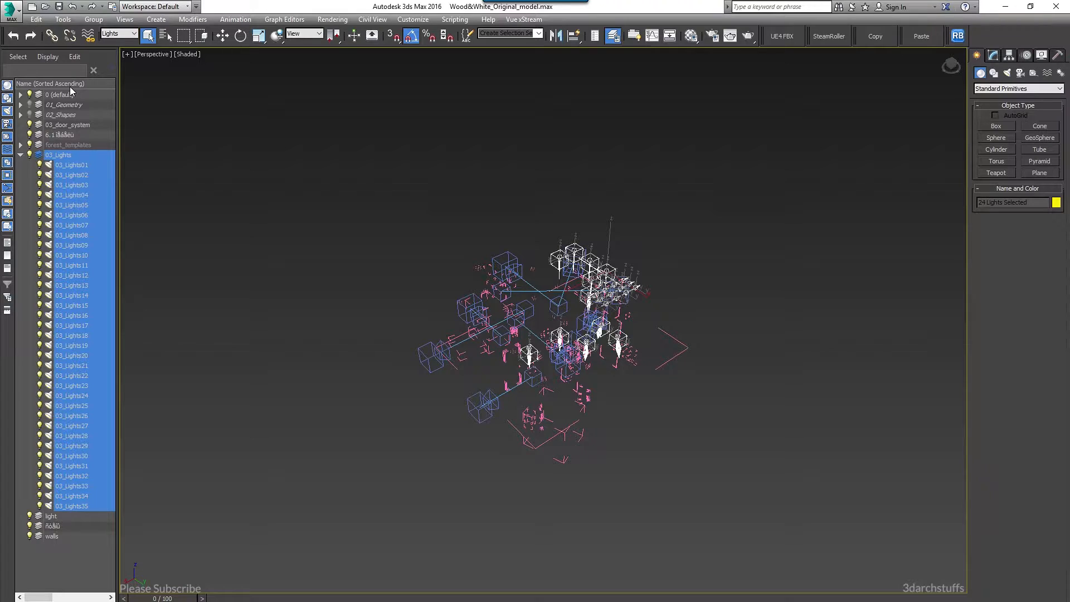
left_click(29, 157)
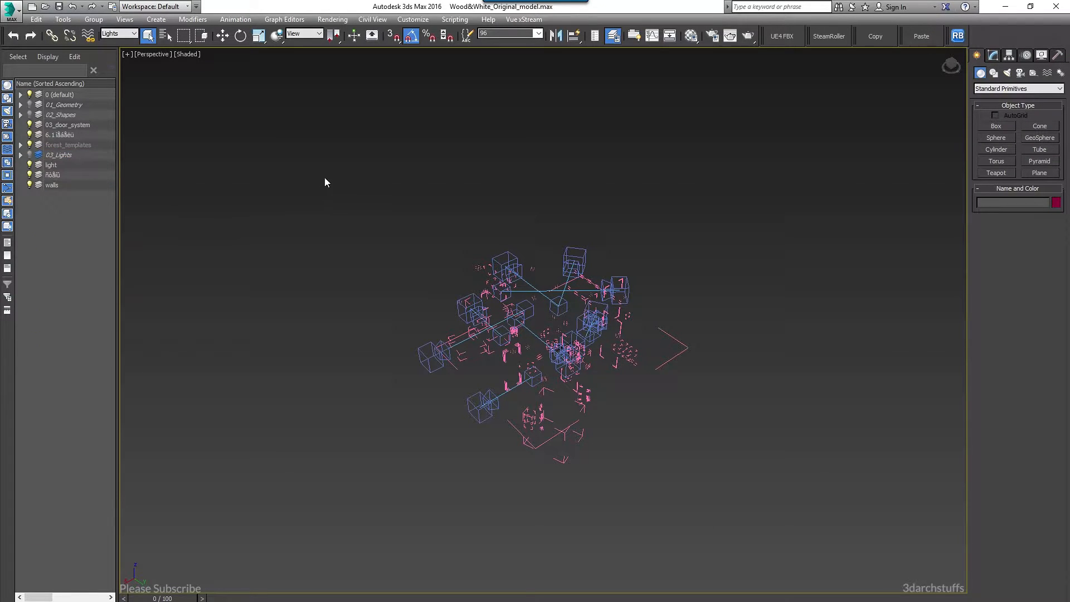
With selection filtered to Cameras, put all cameras on a new layer named 04_Cameras and hide that layer
left_click(118, 34)
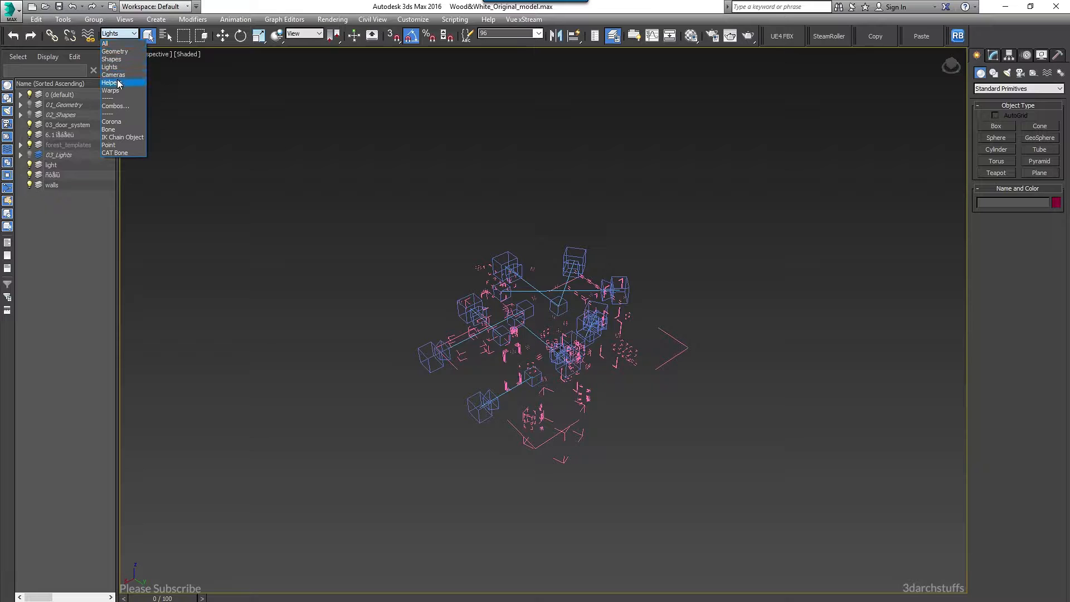
left_click(117, 73)
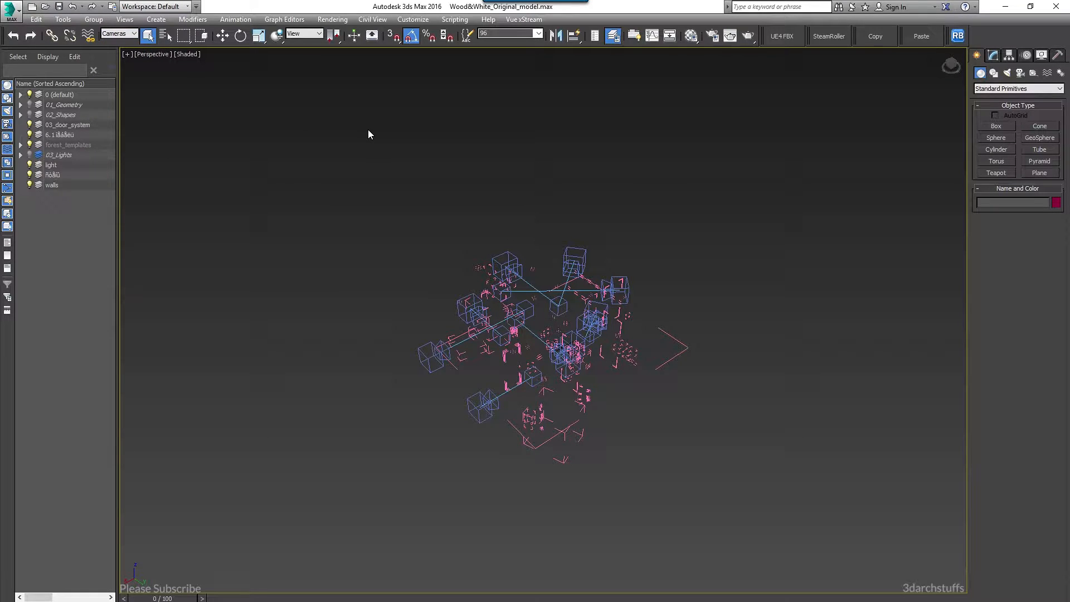
key("ctrl+a")
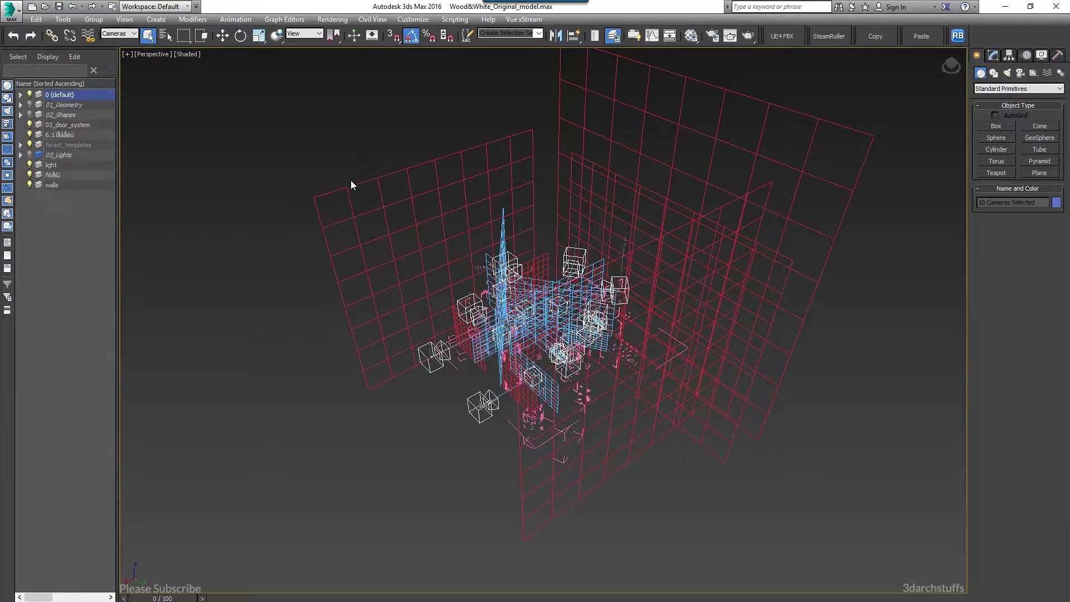
left_click(110, 69)
left_click(70, 84)
type("04_")
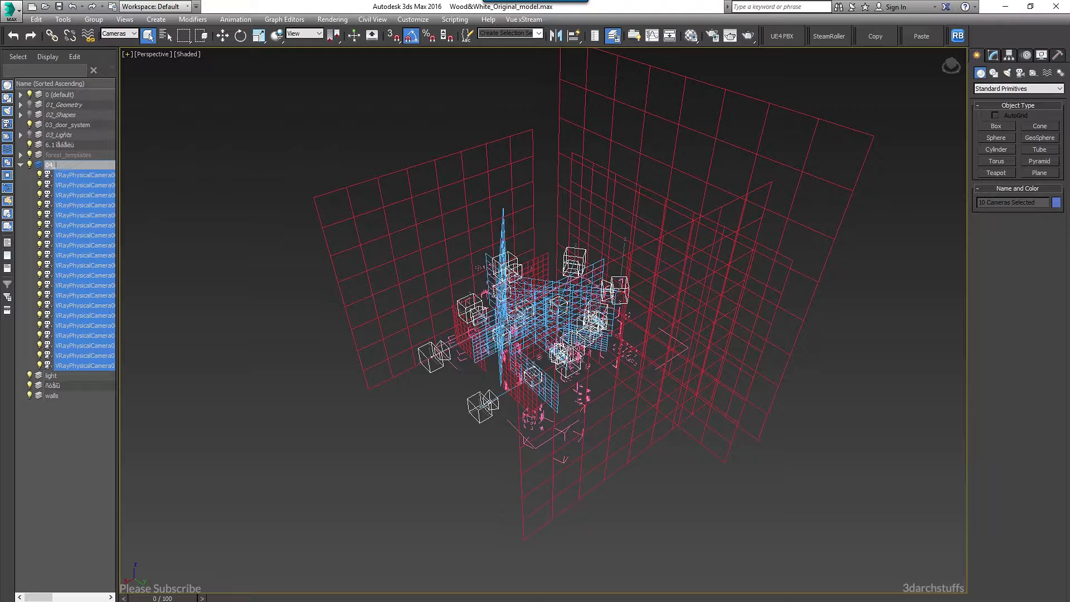
type("Cameras")
key("Return")
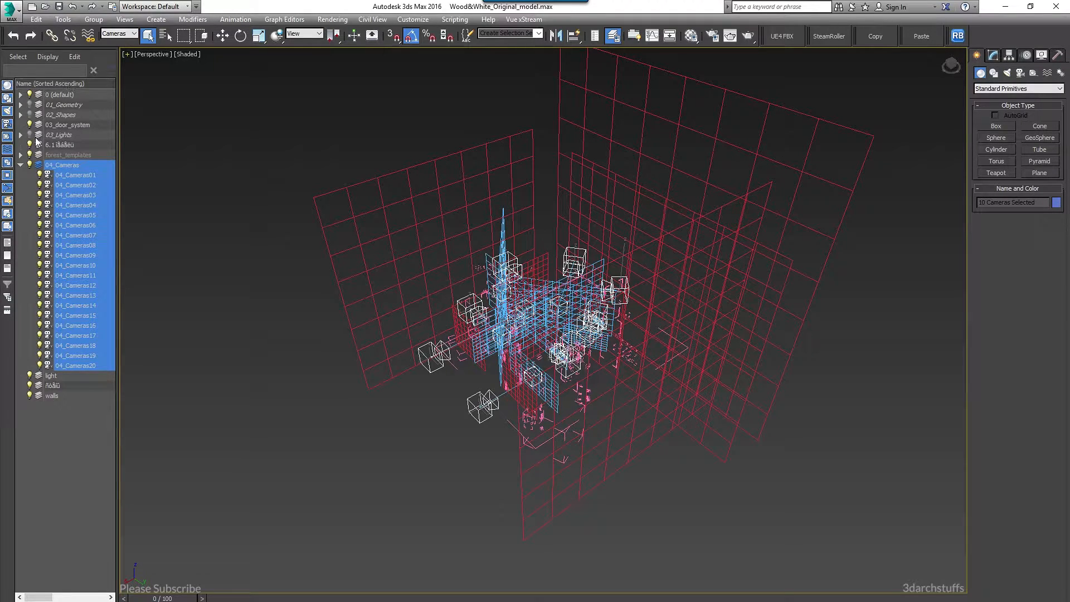
left_click(29, 165)
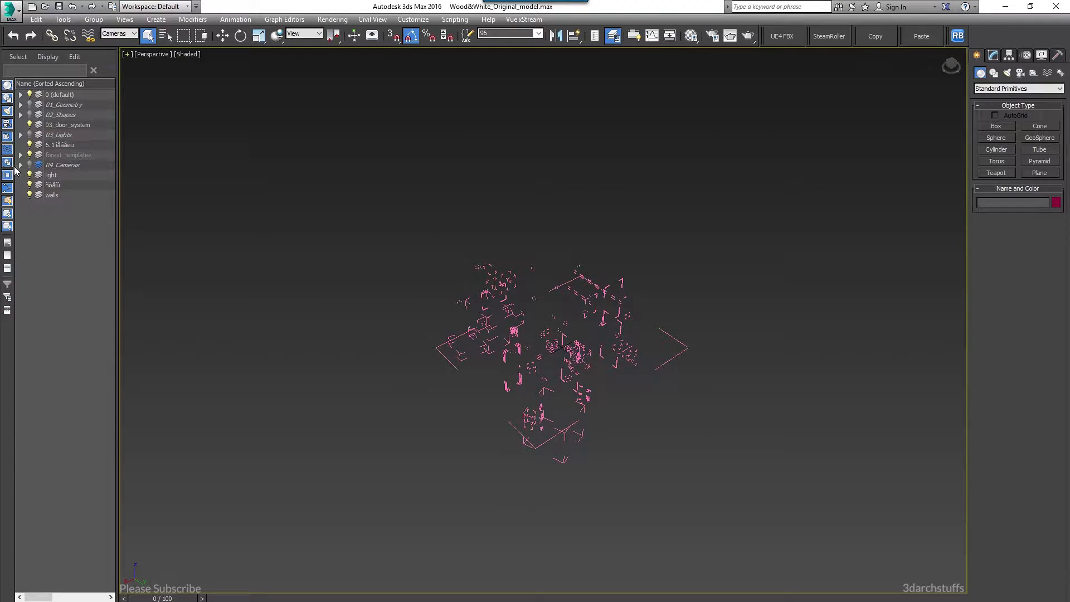
With selection filtered to Helpers, put all helpers on a new layer named 05_Helpers and hide that layer
left_click(127, 34)
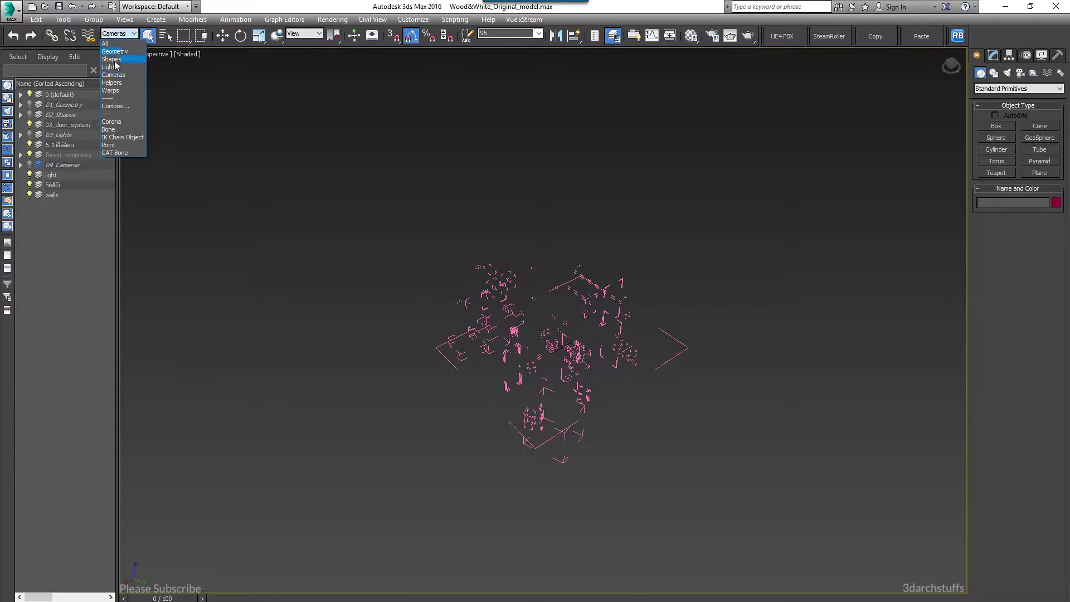
left_click(112, 83)
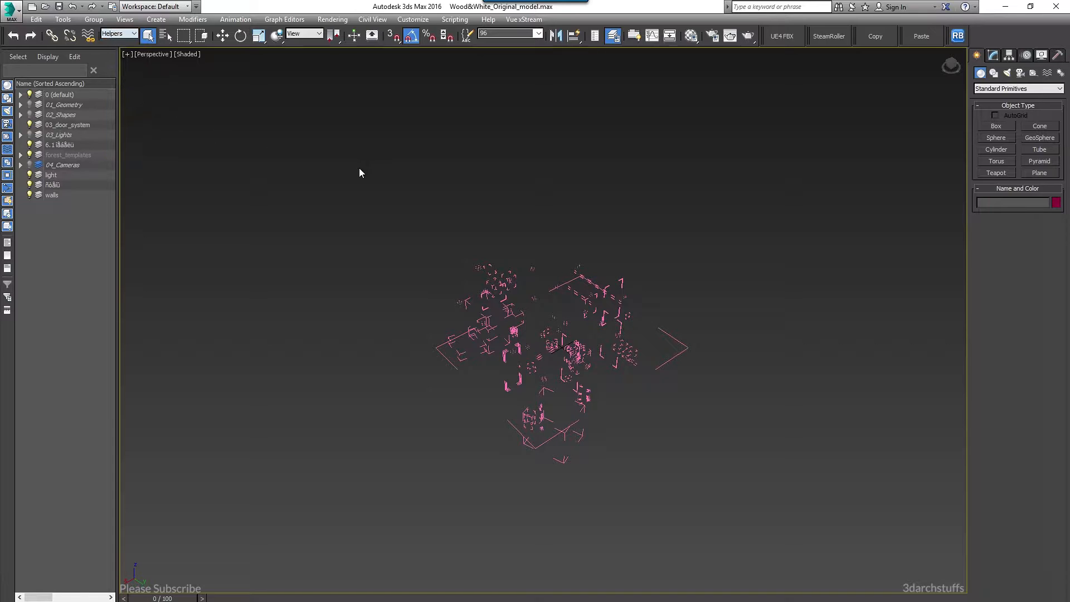
key("ctrl+a")
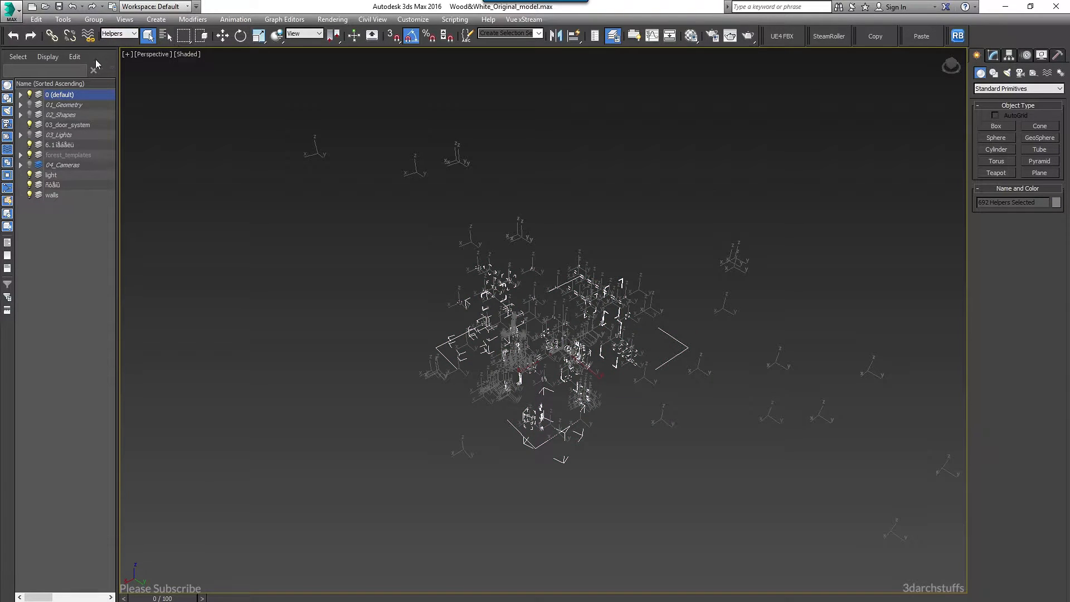
mouse_move(112, 68)
left_click(70, 84)
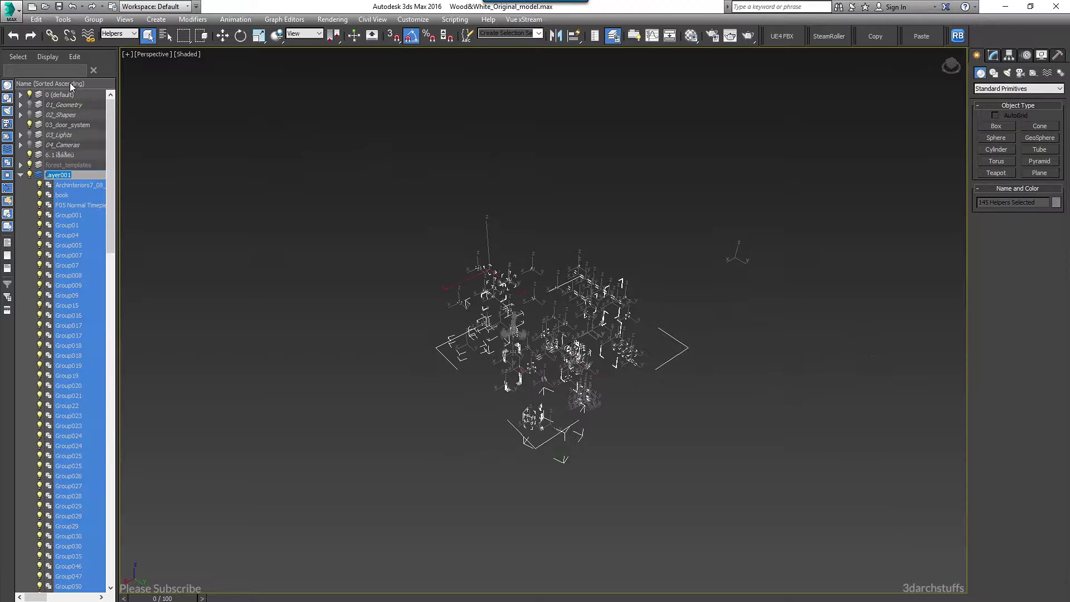
type("05_Helpers")
key("Return")
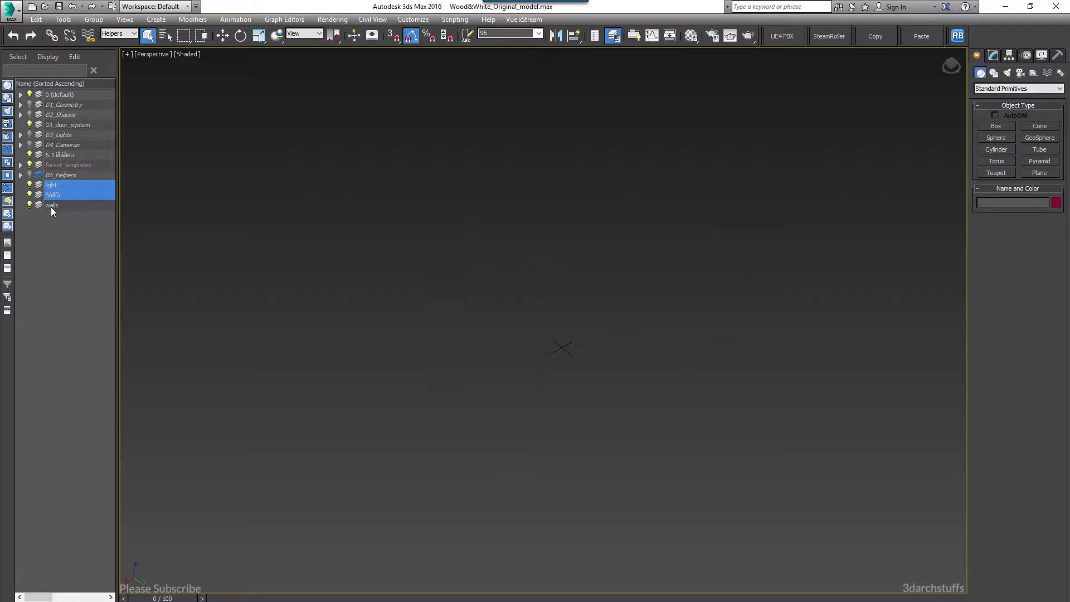
Delete the old layers 03_door_system, light and walls, the layer starting with 6.1, and the unreadably named layer between light and walls
left_click(51, 205, "ctrl")
left_click(57, 154, "ctrl")
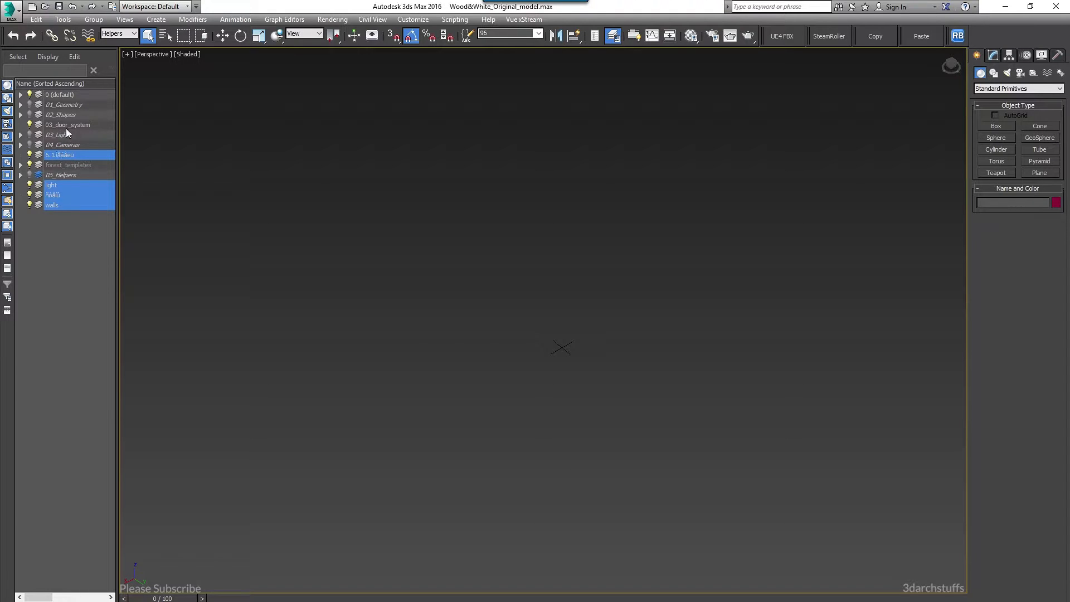
left_click(67, 126, "ctrl")
right_click(48, 195)
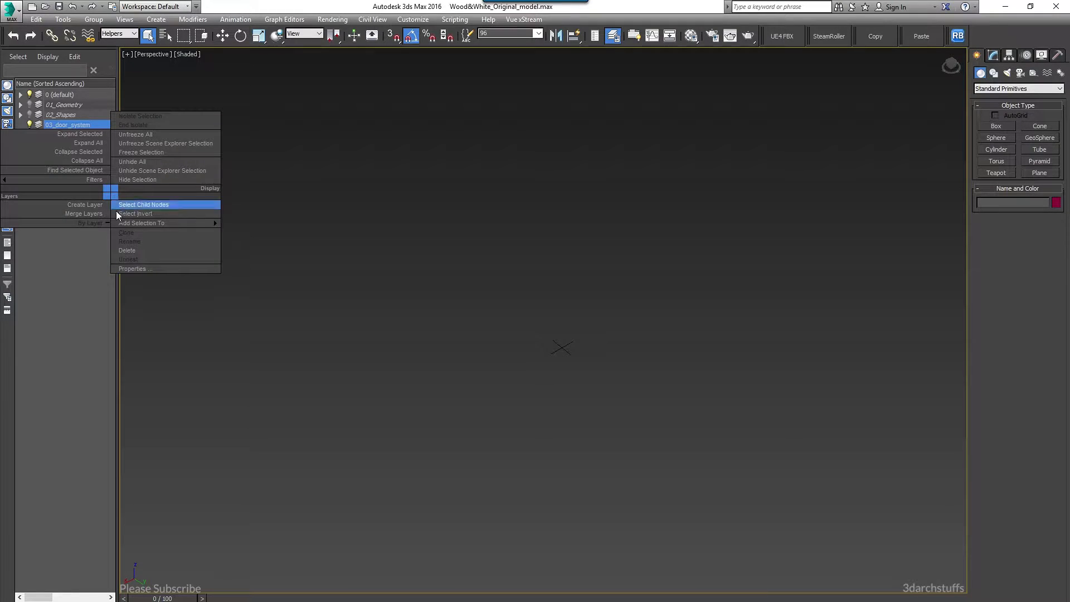
left_click(137, 252)
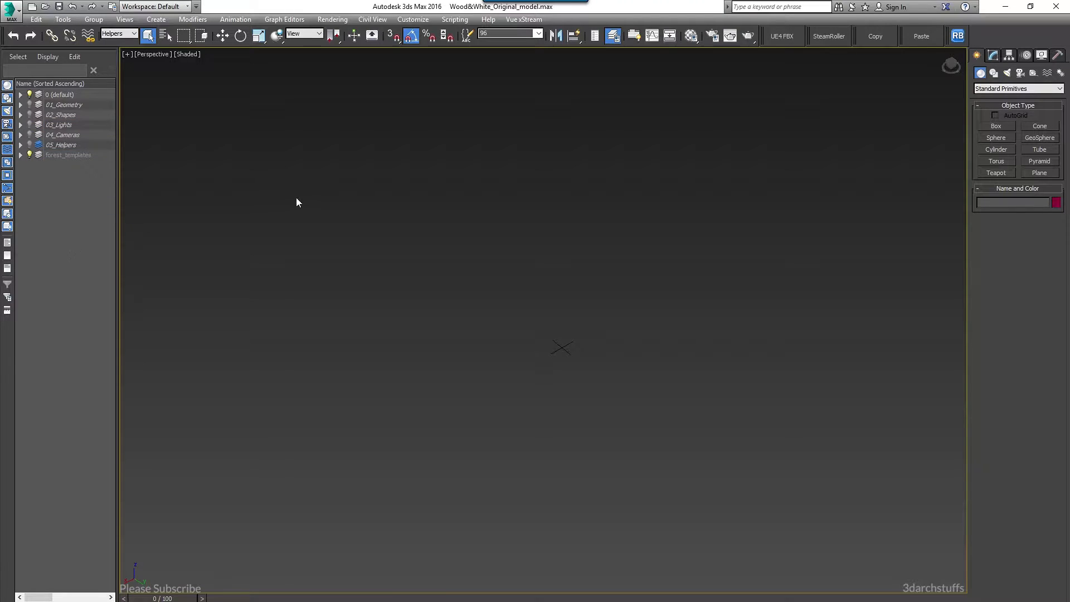
Delete all the _forest_template objects contained in the forest_templates layer
left_click(20, 156)
left_click(77, 166)
left_click(333, 240)
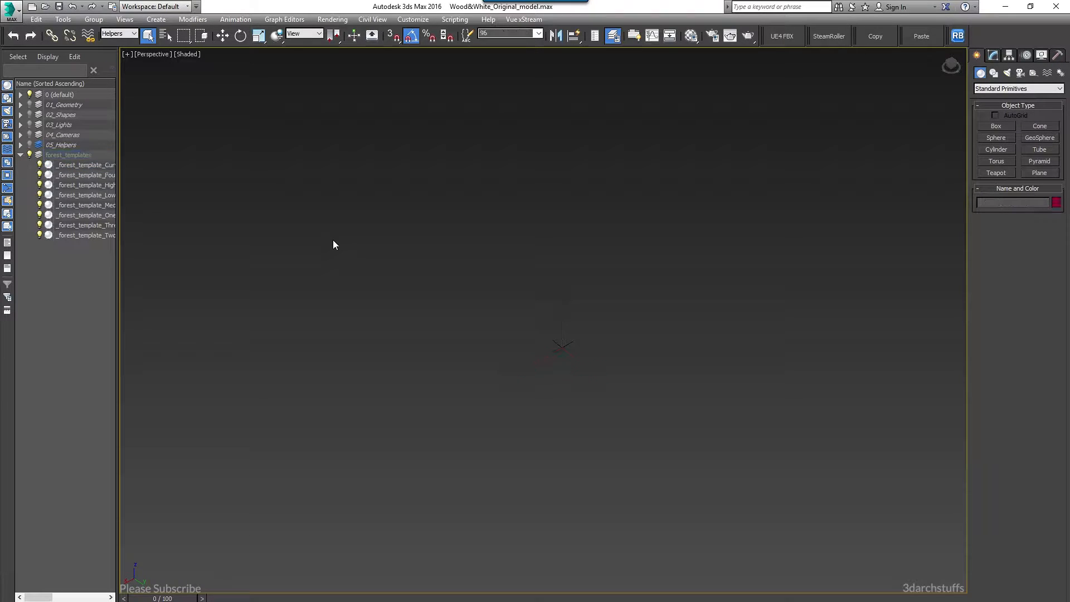
left_click(79, 166)
scroll(585, 286, "up", 5)
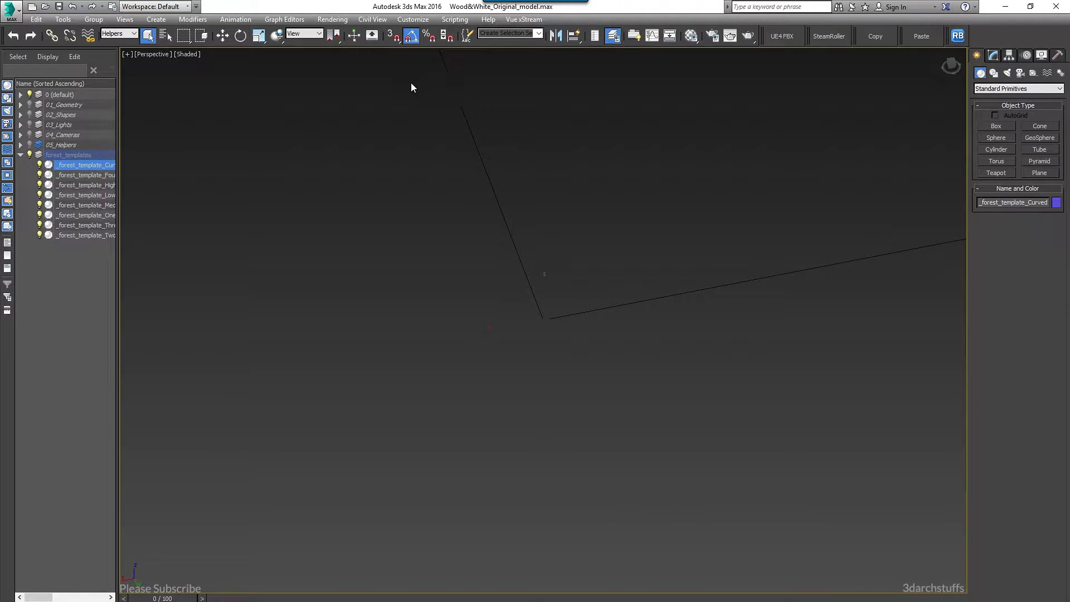
left_click(90, 236, "shift")
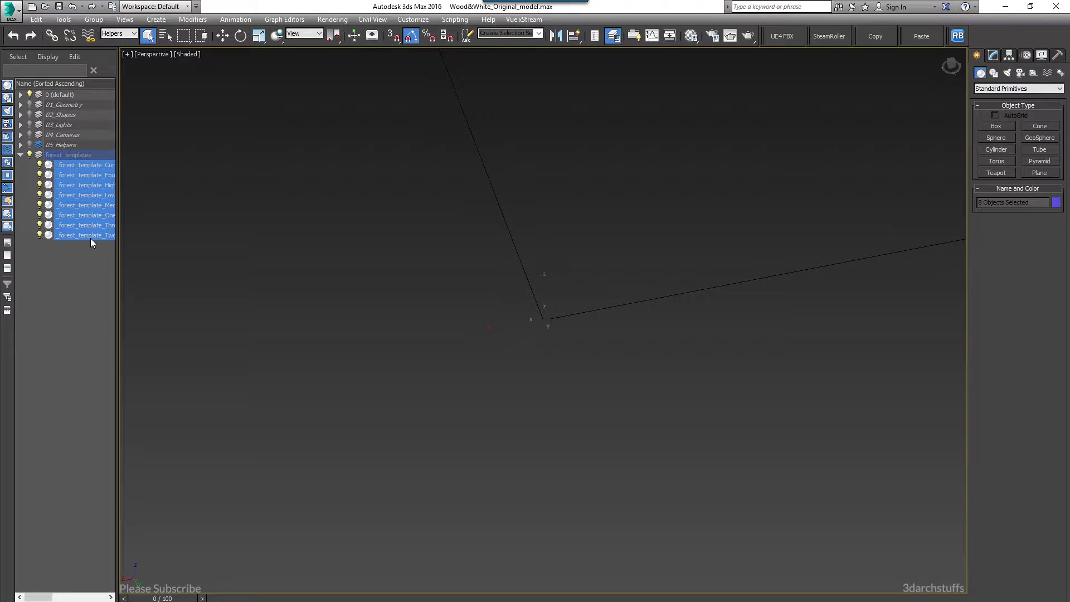
key("Delete")
Delete the emptied forest_templates layer
left_click(62, 157)
right_click(111, 154)
left_click(127, 211)
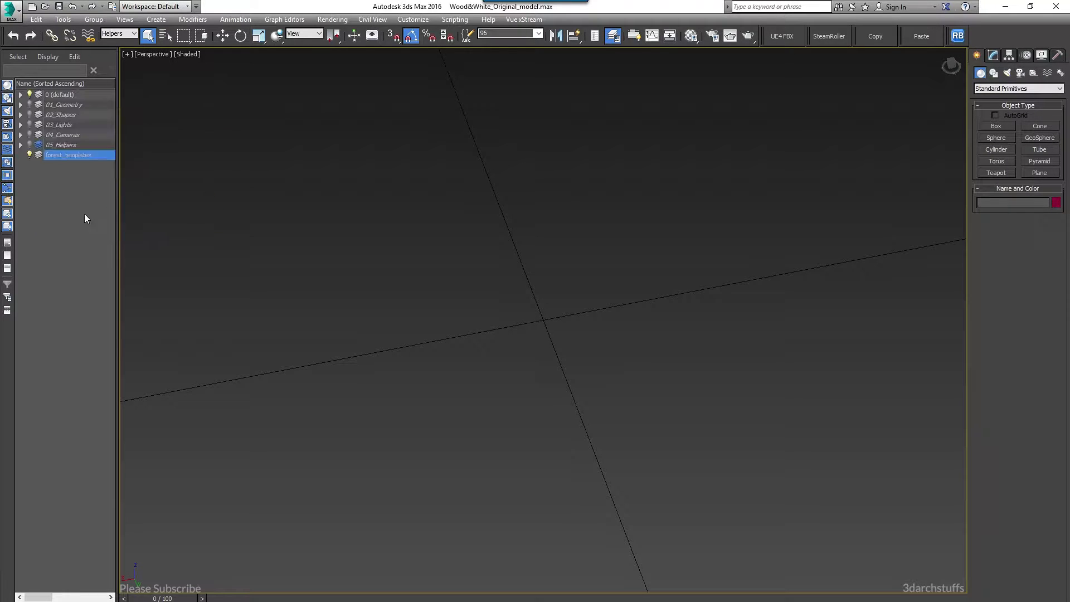
Show the 01_Geometry layer, make it the active layer, and hide layer 0 (default)
scroll(445, 249, "down", 5)
scroll(456, 275, "down", 8)
key("z")
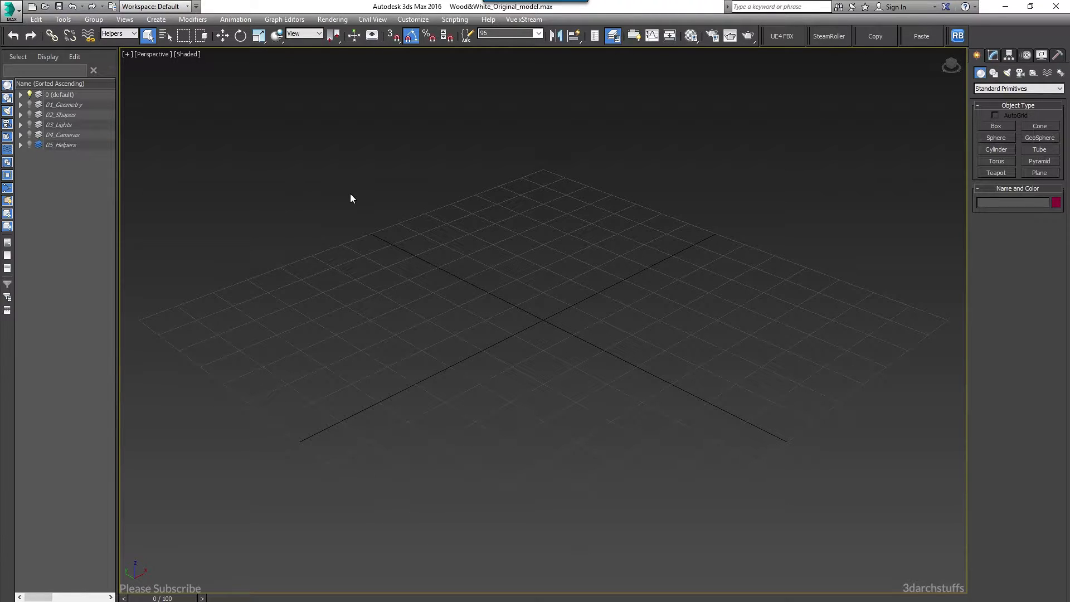
left_click(29, 105)
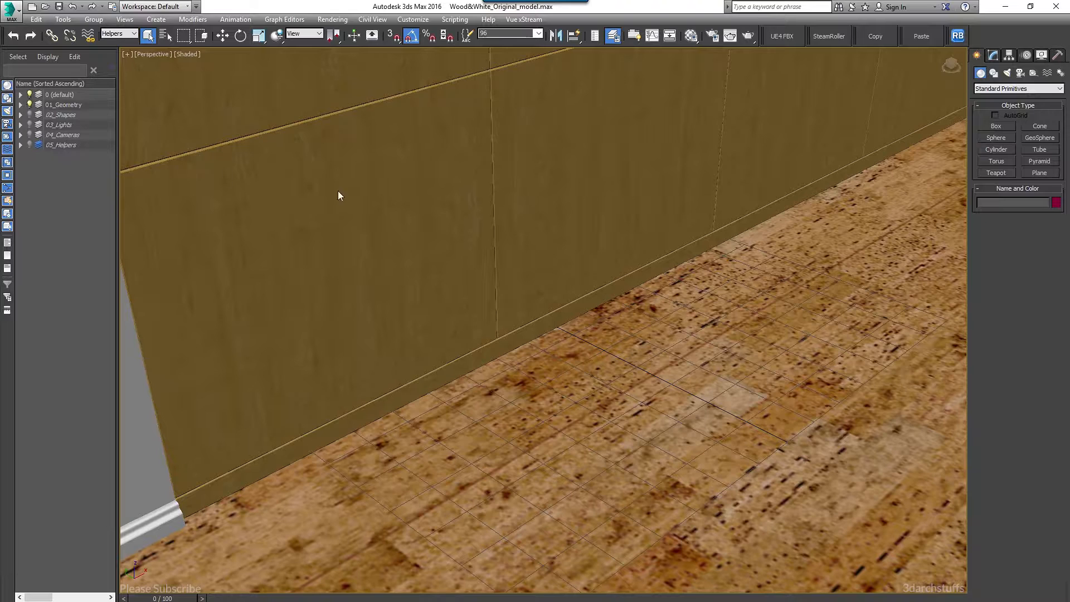
scroll(527, 218, "down", 10)
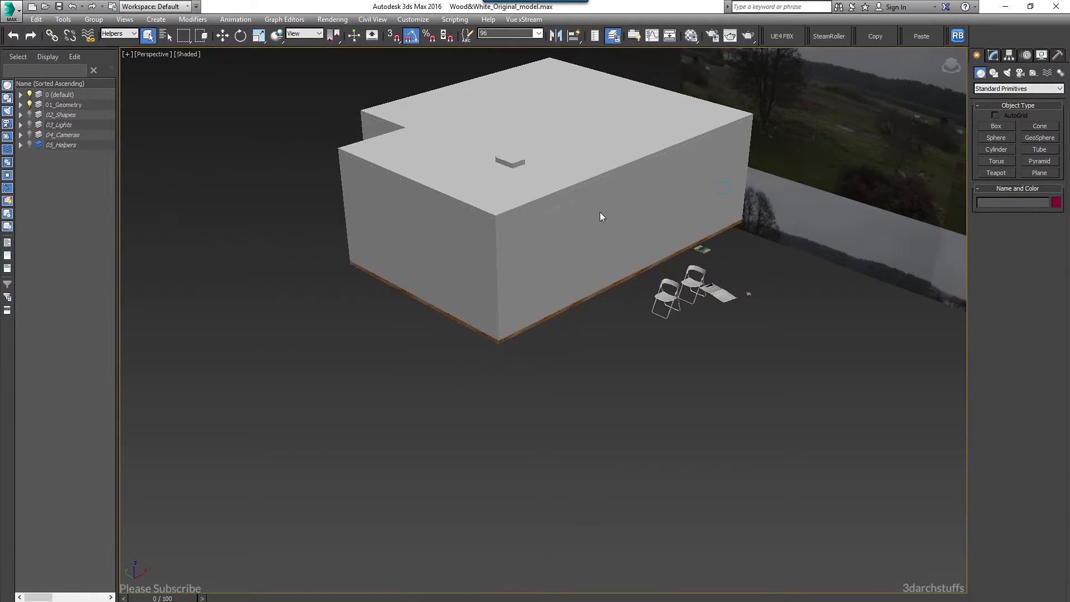
left_click(22, 96)
left_click(21, 96)
left_click(30, 104)
left_click(39, 106)
Set the selection filter to All and isolate the ceiling slab on top of the building
middle_click_drag(600, 237, 589, 360)
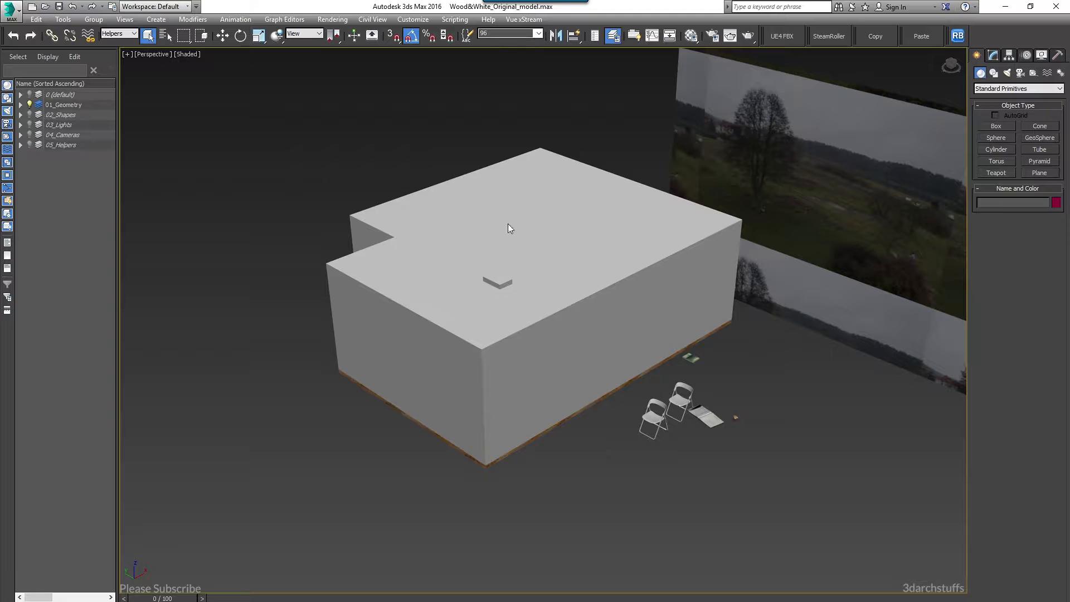
middle_click_drag(649, 254, 542, 273, "alt")
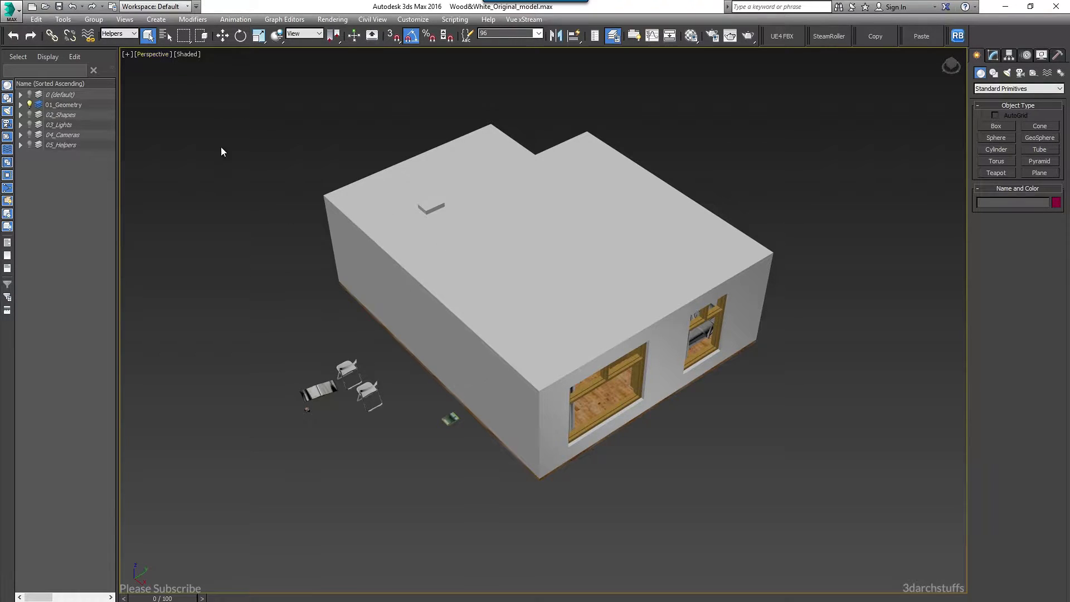
left_click(126, 35)
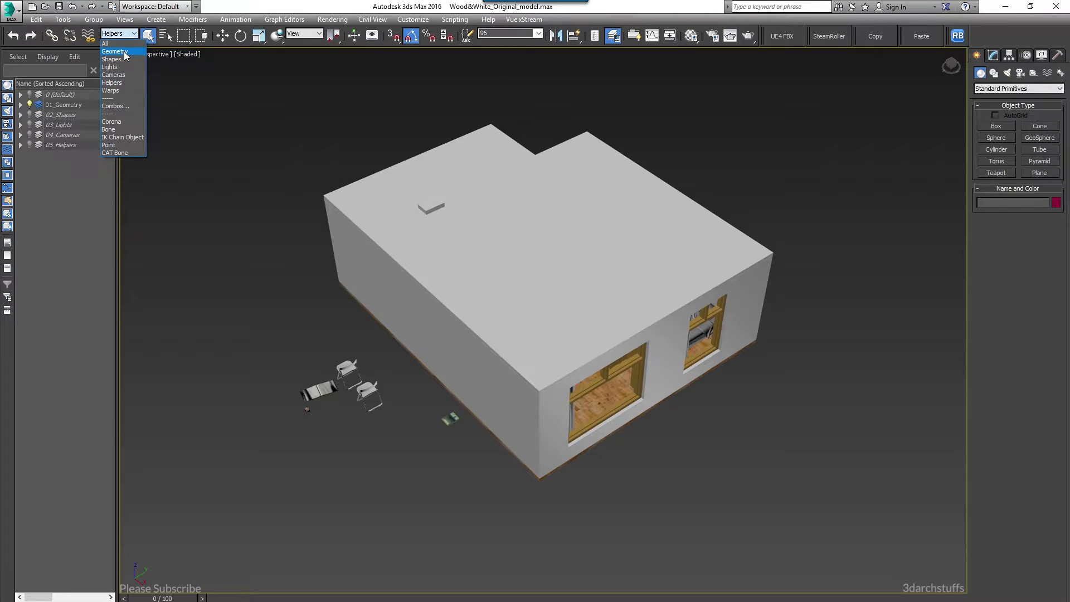
left_click(115, 44)
left_click(577, 250)
left_click(577, 251)
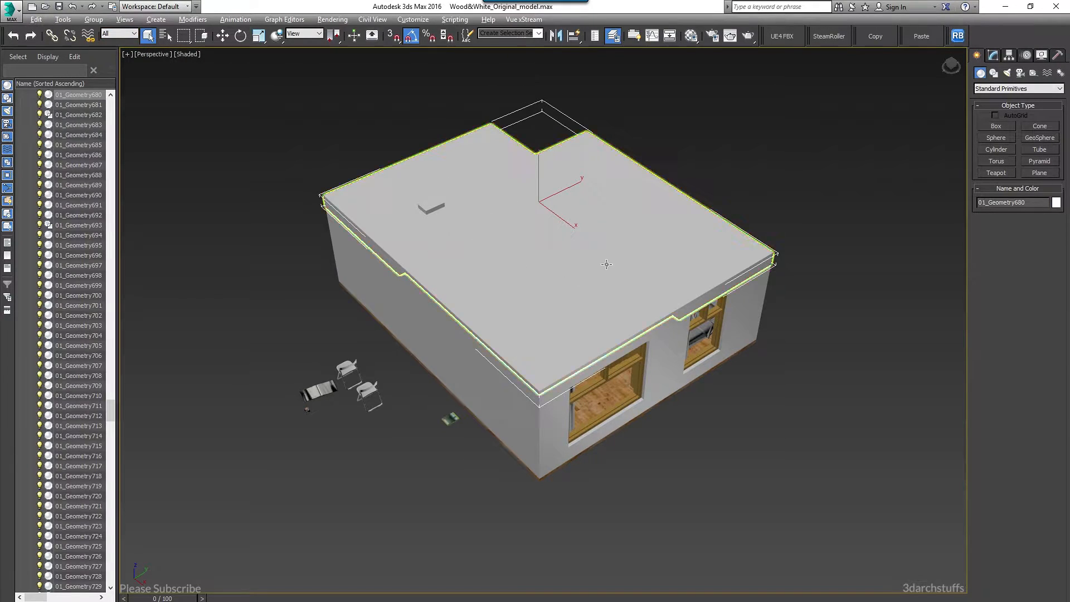
middle_click_drag(604, 262, 627, 241, "alt")
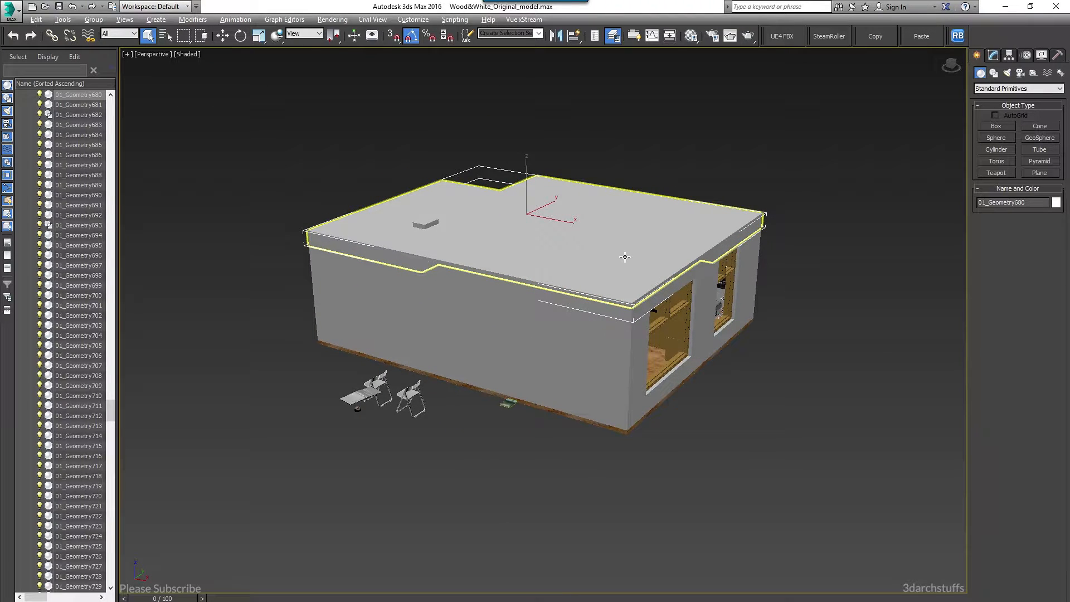
key("alt+q")
Examine the isolated ceiling slab from below and above, including its level change, light recesses and narrow slots
middle_click_drag(642, 278, 518, 272, "alt")
scroll(562, 339, "up", 3)
middle_click_drag(562, 340, 541, 285, "alt")
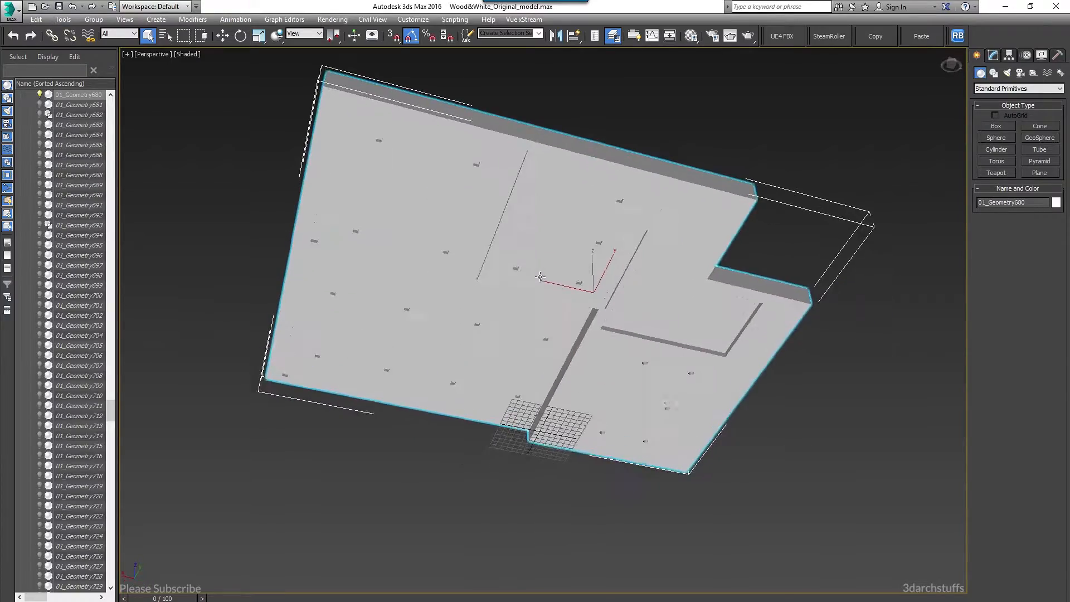
scroll(613, 271, "up", 4)
middle_click_drag(621, 267, 610, 303, "alt")
scroll(679, 312, "up", 2)
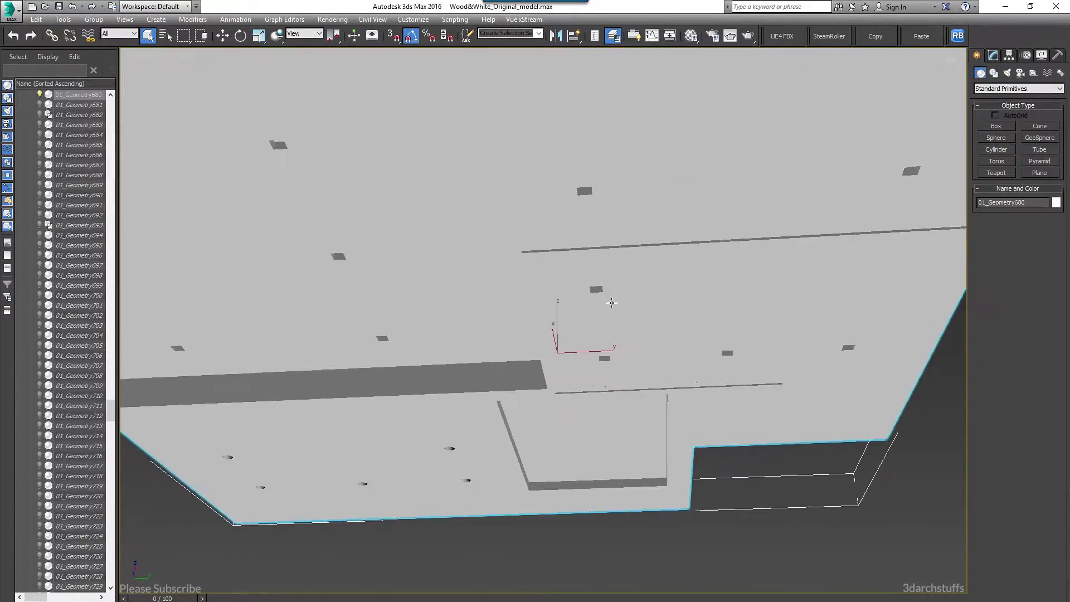
middle_click_drag(572, 412, 515, 403, "alt")
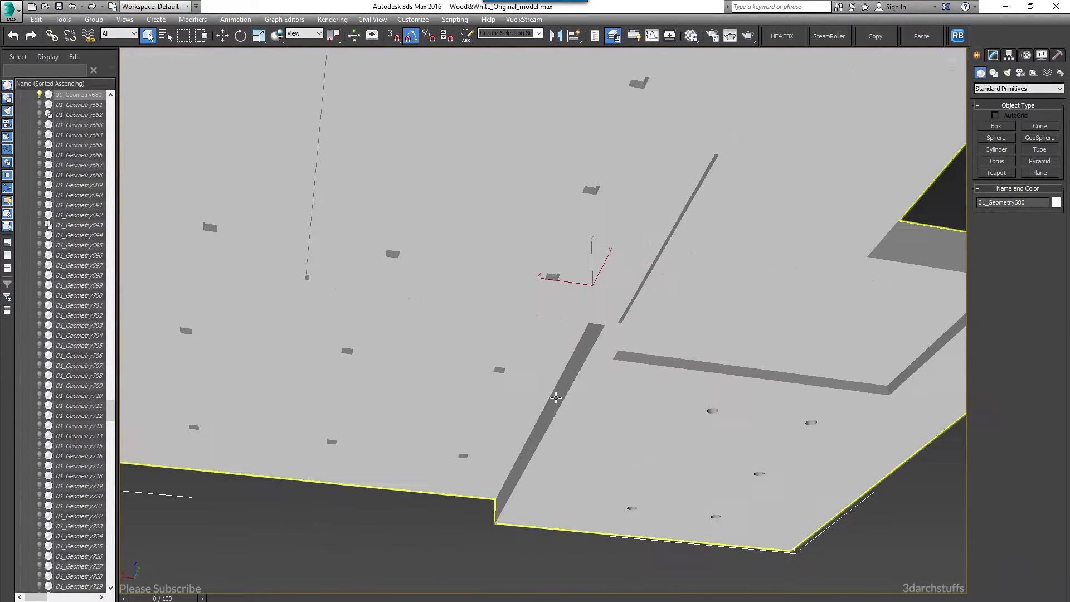
scroll(564, 393, "down", 2)
middle_click_drag(620, 361, 363, 365, "alt")
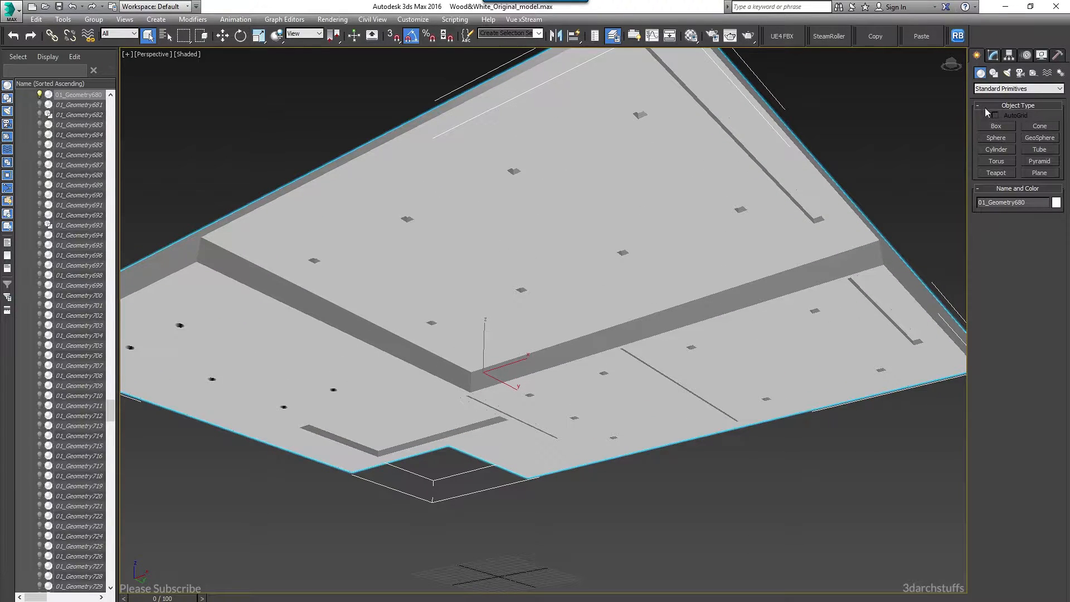
middle_click_drag(598, 253, 628, 270, "alt")
scroll(627, 273, "down", 2)
scroll(626, 272, "up", 2)
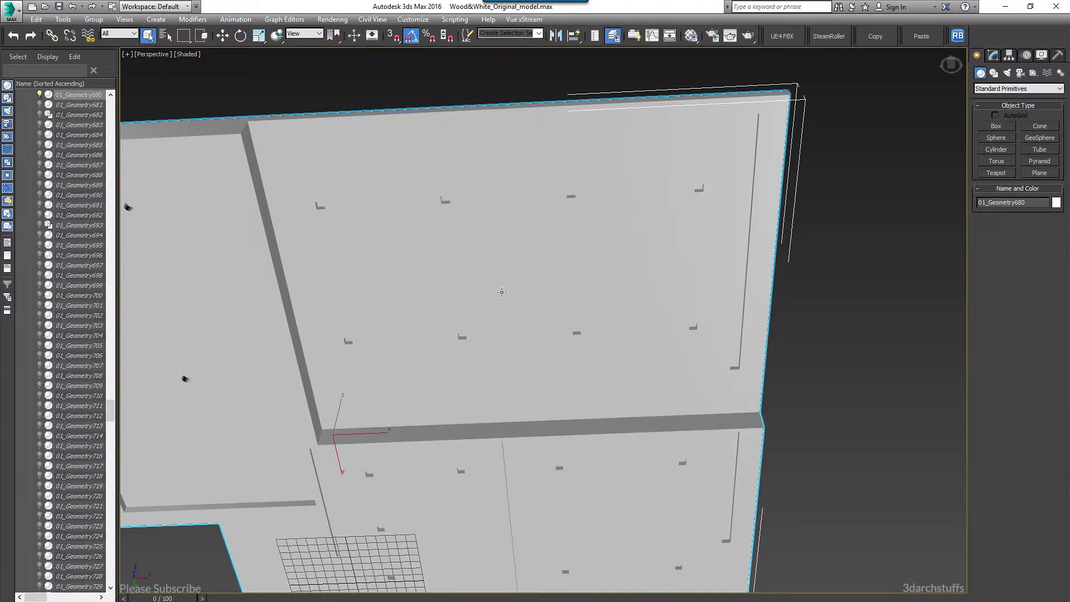
scroll(501, 292, "down", 3)
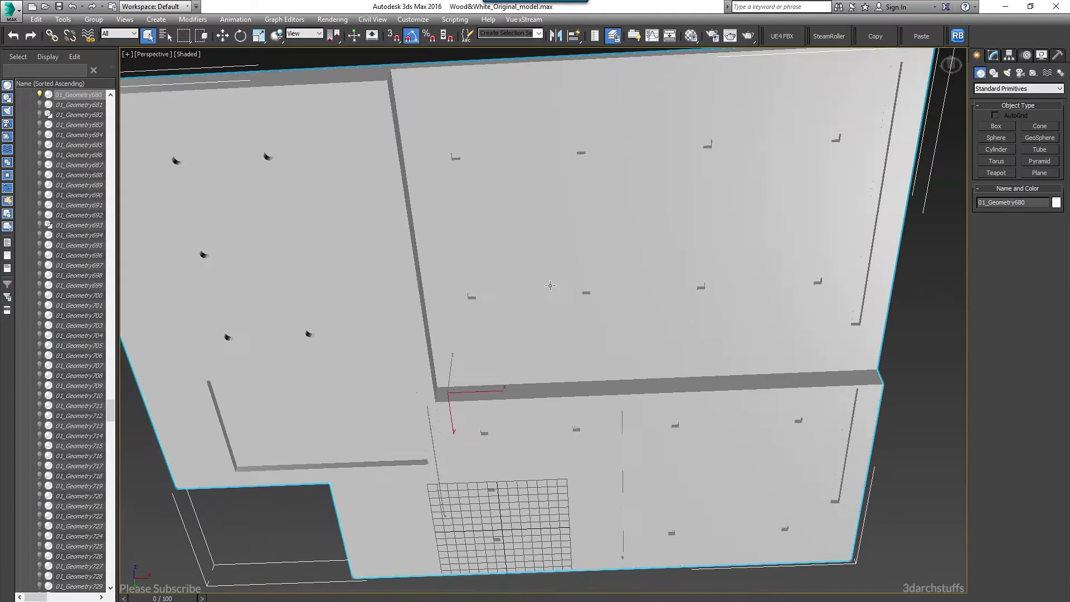
scroll(287, 312, "down", 2)
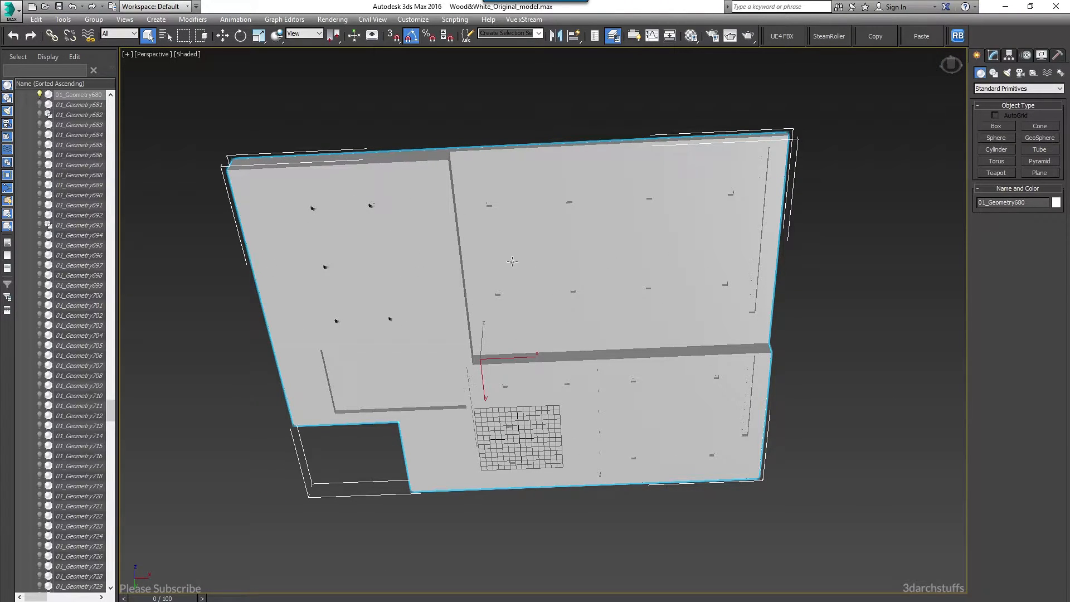
scroll(521, 276, "up", 3)
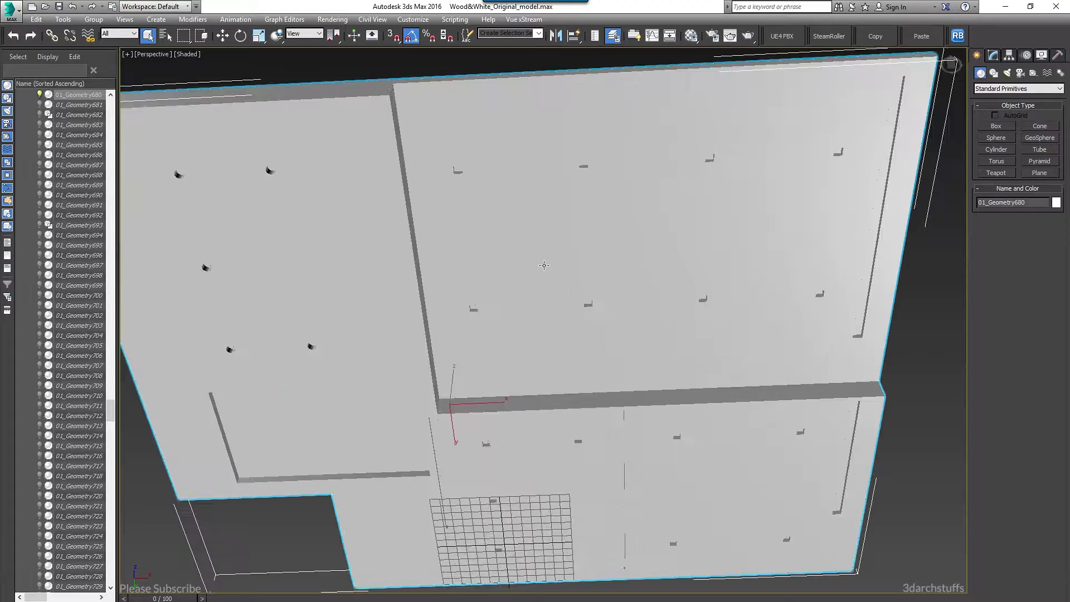
middle_click_drag(557, 268, 595, 260, "alt")
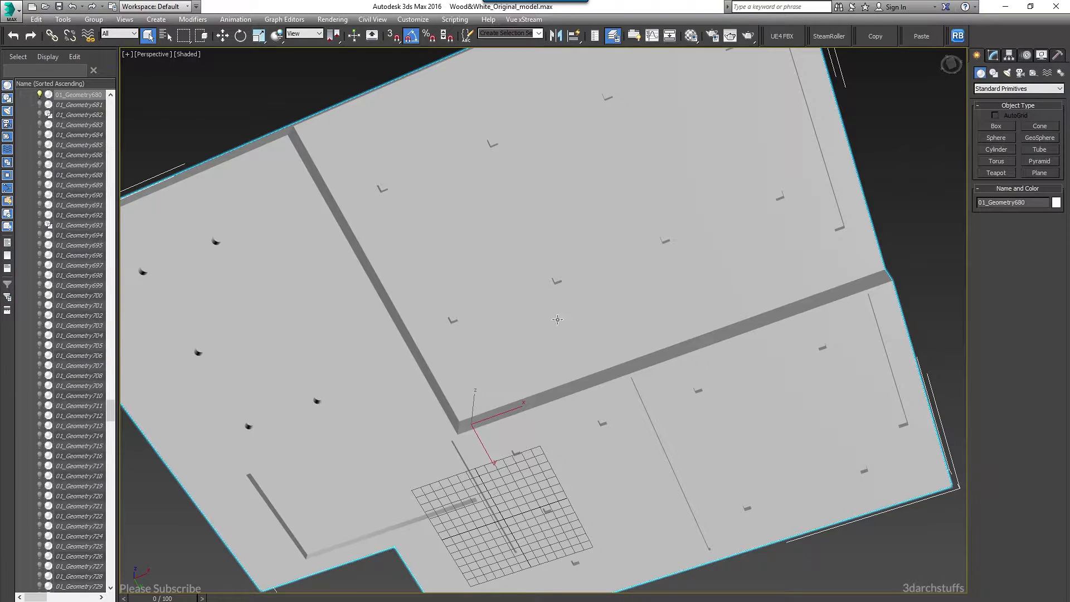
middle_click_drag(639, 221, 619, 292, "alt")
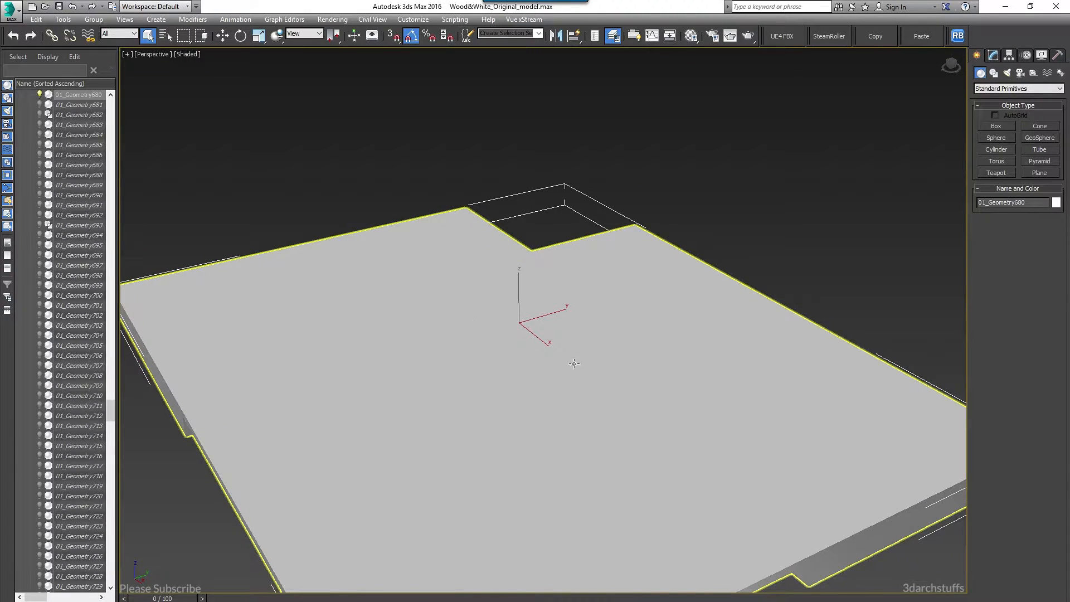
middle_click_drag(594, 418, 591, 327, "alt")
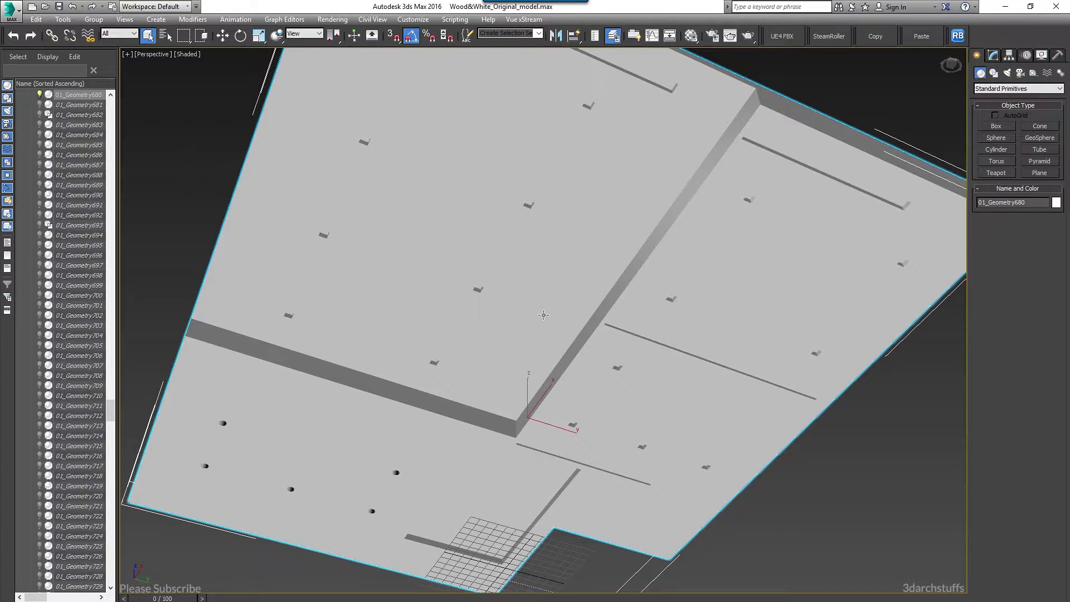
middle_click_drag(547, 230, 546, 275)
scroll(546, 275, "down", 5)
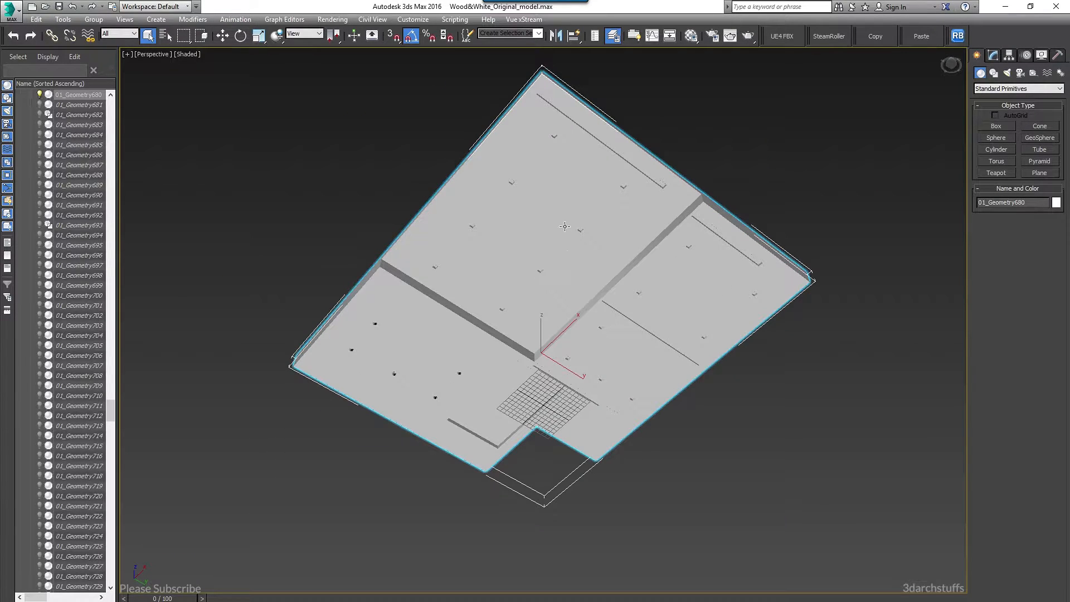
scroll(565, 226, "up", 4)
middle_click_drag(598, 217, 568, 261, "alt")
scroll(600, 244, "up", 3)
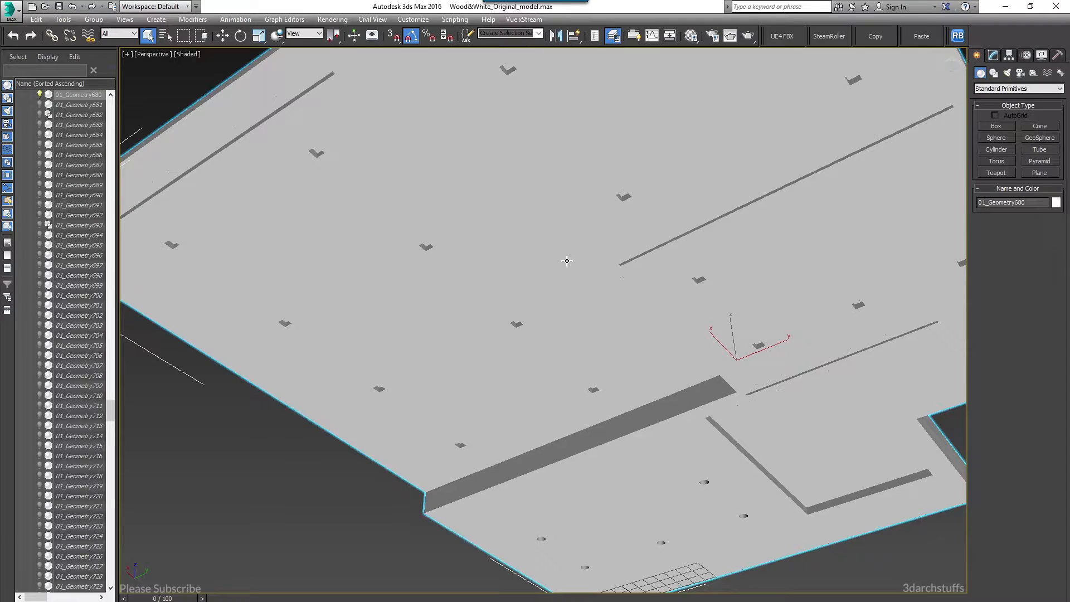
middle_click_drag(567, 261, 657, 255, "alt")
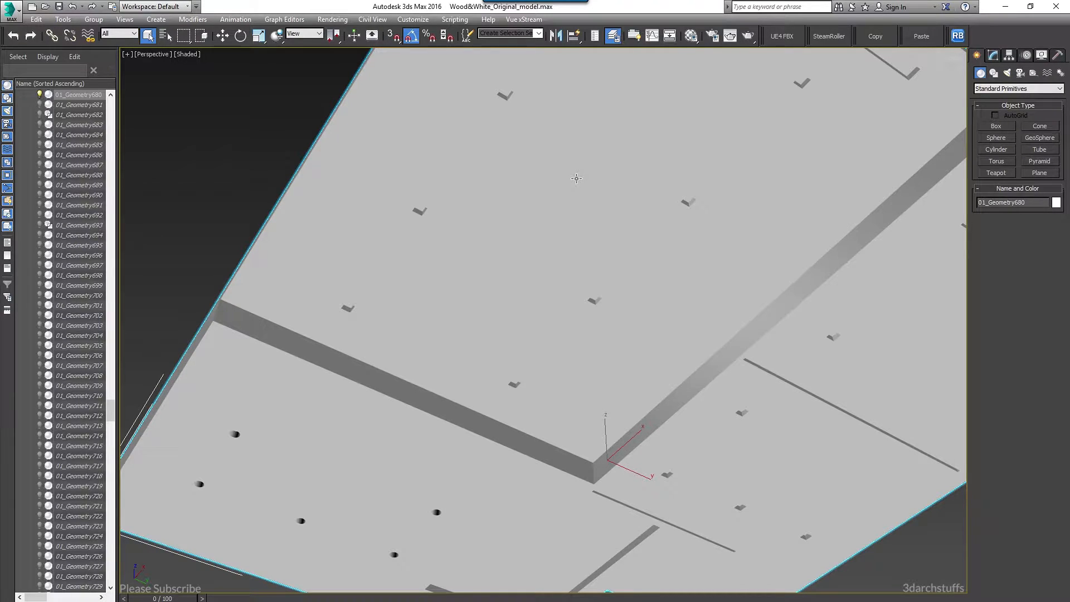
scroll(638, 138, "down", 5)
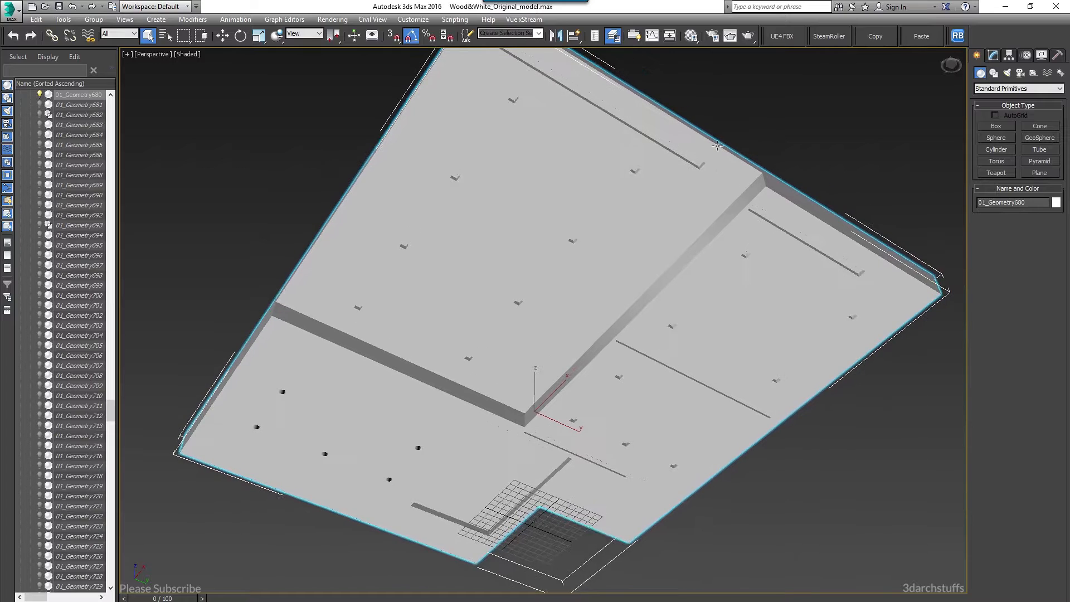
Select the ceiling's main body at Element level to inspect its mesh
left_click(993, 55)
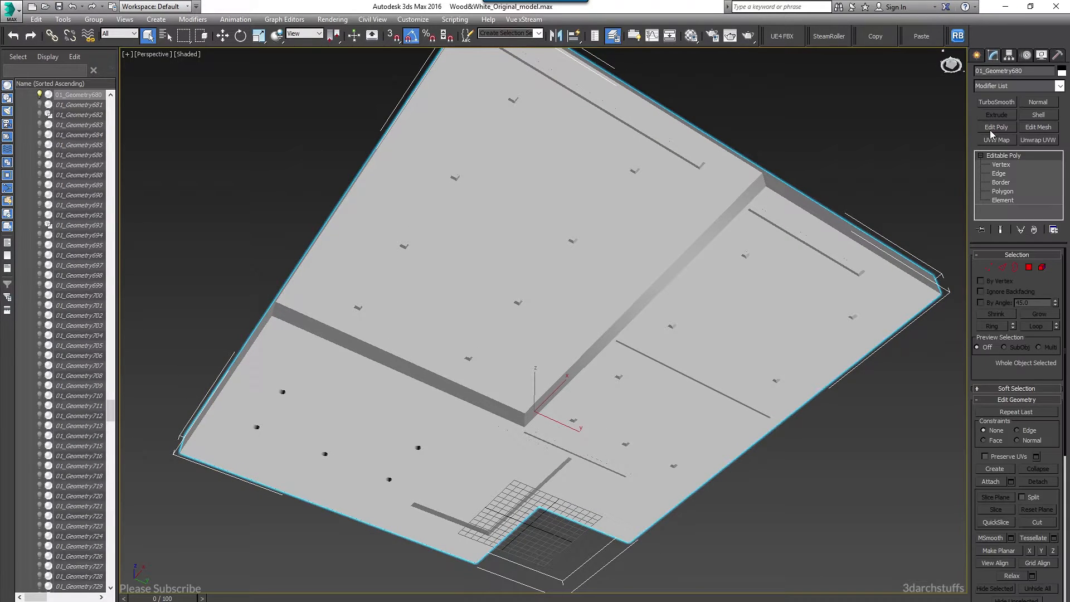
left_click(1002, 200)
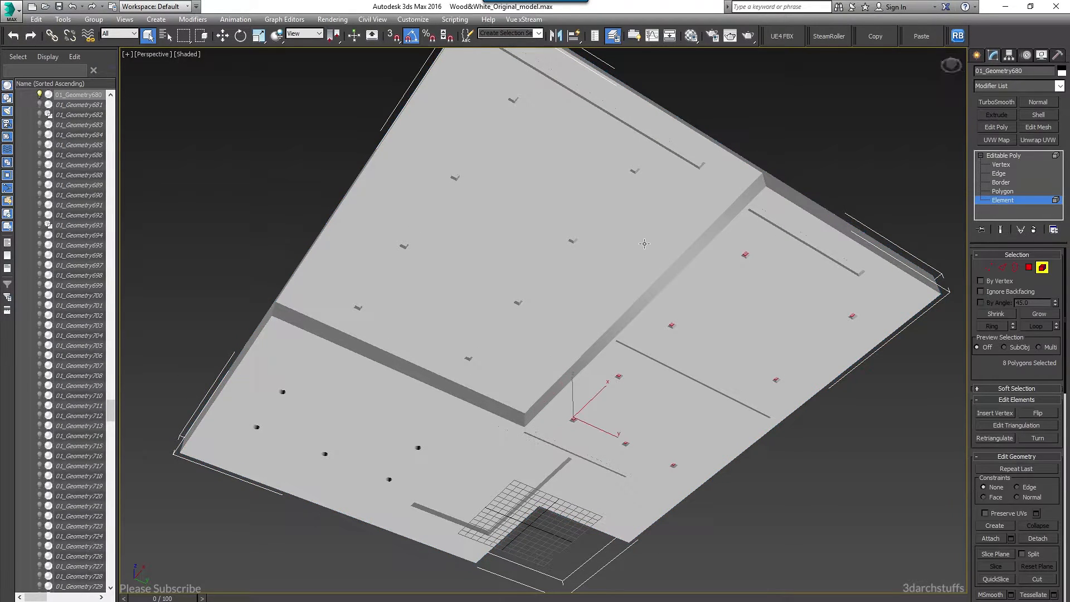
left_click(644, 244)
middle_click_drag(556, 278, 673, 221, "alt")
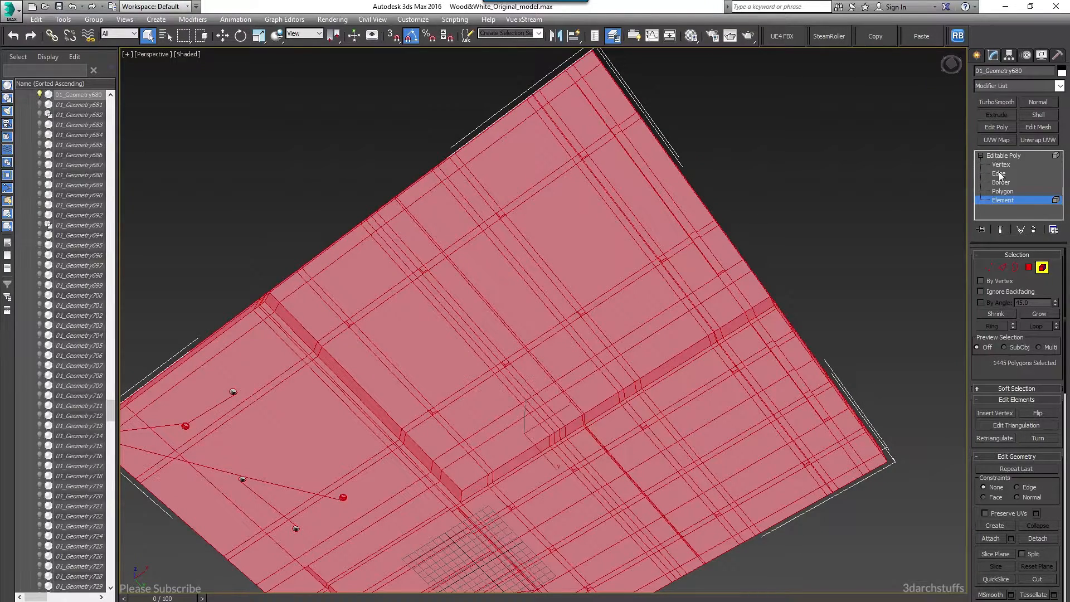
Switch the ceiling to Polygon level with an empty selection and display edged faces
left_click(998, 191)
left_click(787, 198)
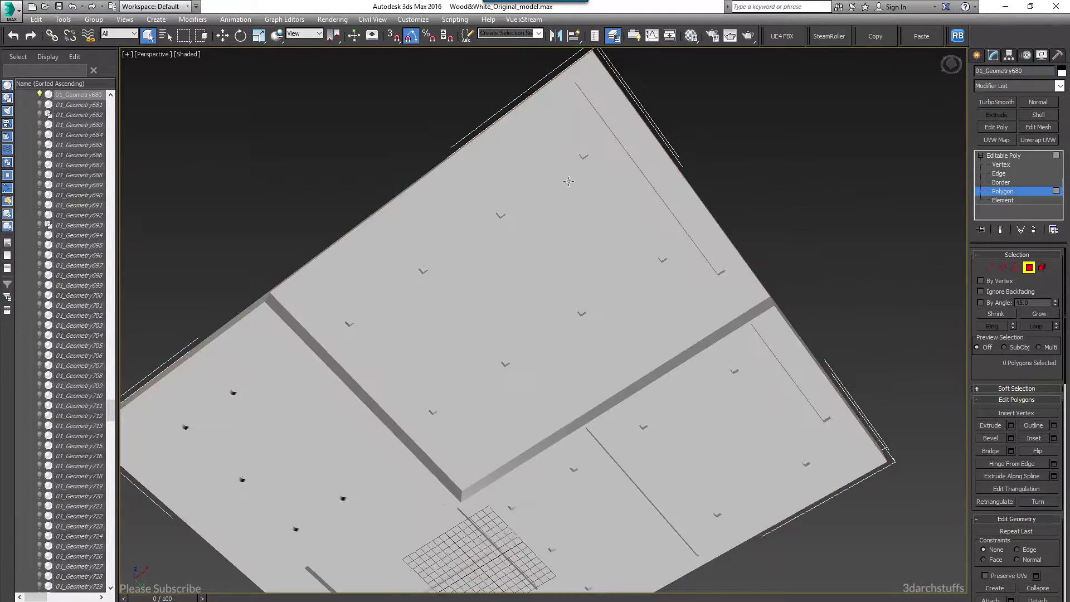
key("F4")
scroll(384, 298, "up", 3)
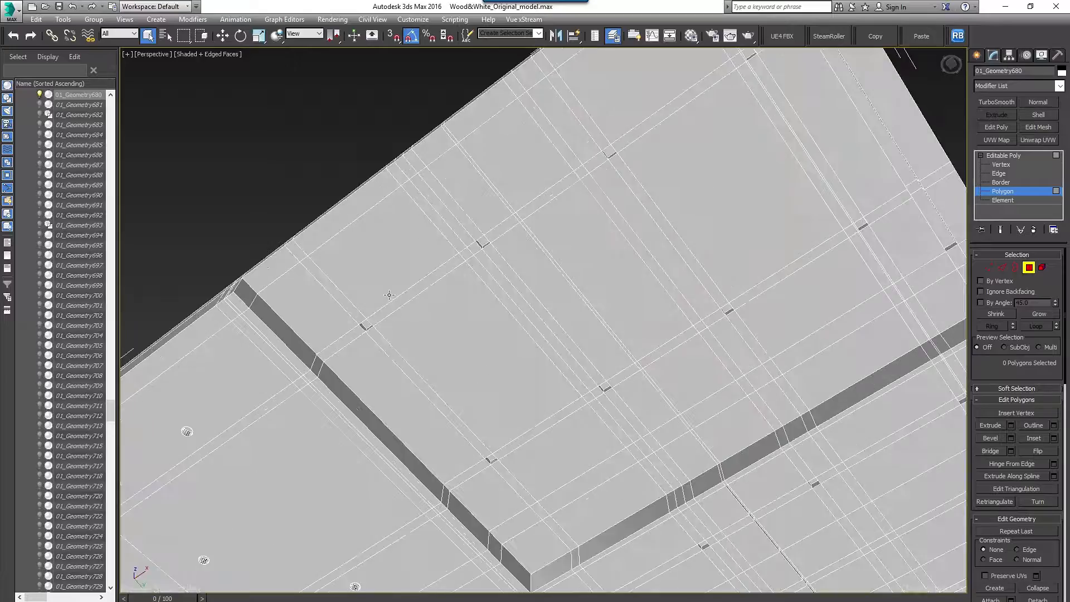
middle_click_drag(380, 308, 477, 219)
scroll(533, 385, "up", 2)
middle_click_drag(619, 487, 459, 352)
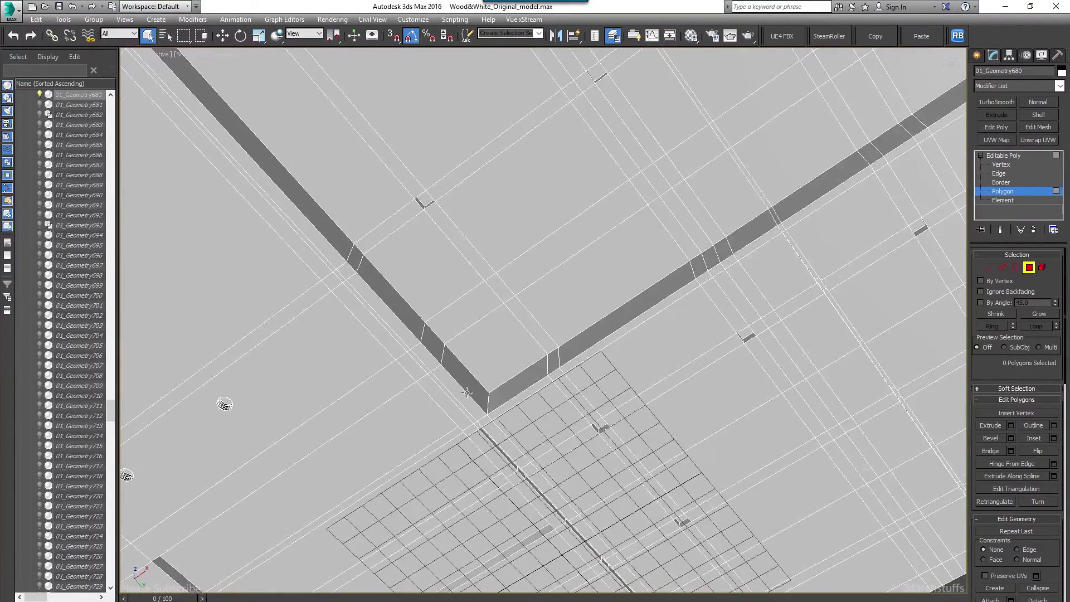
Select the first block of flat polygons on the raised ceiling section, starting at the inner corner of the level change
left_click(493, 359)
left_click(535, 330, "ctrl")
left_click(565, 307, "ctrl")
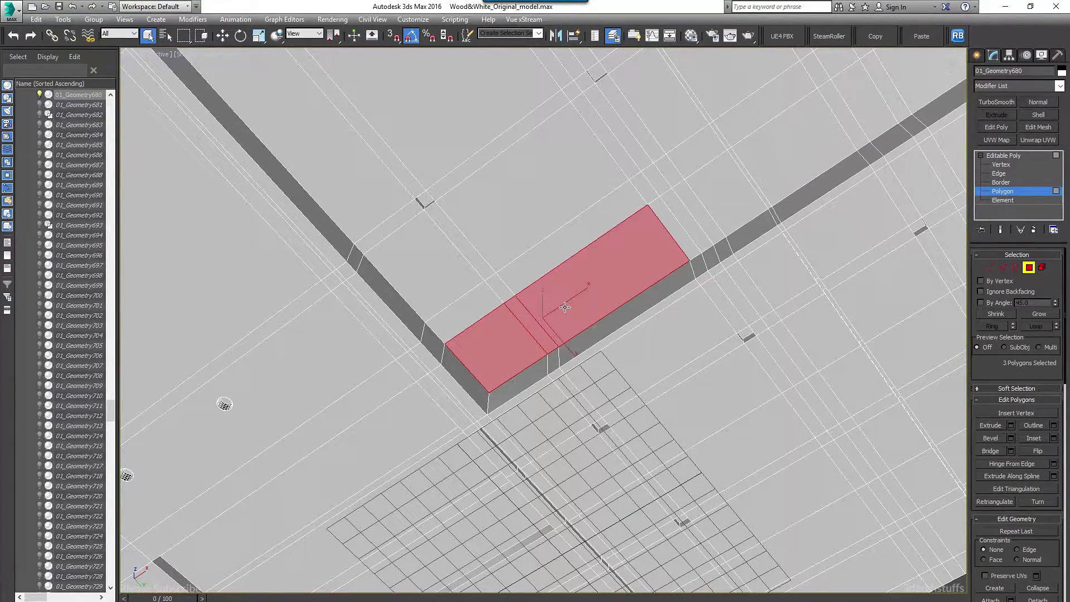
left_click(549, 257, "ctrl")
left_click(502, 286, "ctrl")
left_click(473, 307, "ctrl")
middle_click_drag(473, 307, 496, 295, "alt")
left_click(443, 240, "ctrl")
left_click(558, 201, "ctrl")
left_click(382, 139, "ctrl")
Extend the polygon selection over the neighbouring grid strips beside the first light recess
middle_click_drag(604, 135, 577, 350)
scroll(576, 350, "down", 4)
left_click(582, 330, "ctrl")
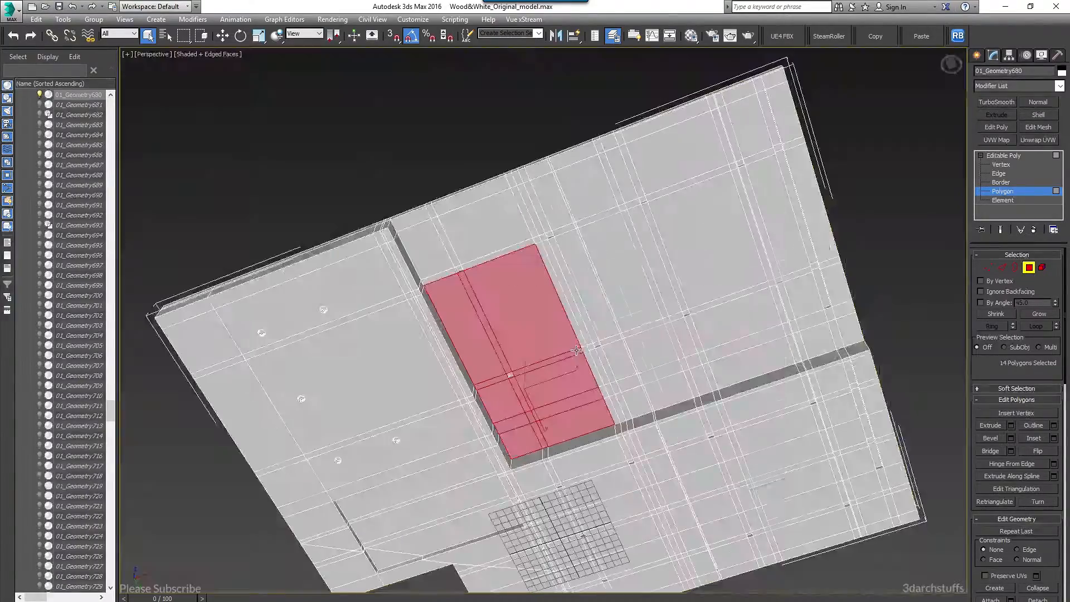
left_click(578, 334, "ctrl")
scroll(592, 332, "up", 4)
left_click(589, 333, "ctrl")
left_click(630, 317, "ctrl")
left_click(647, 313, "ctrl")
left_click(672, 307, "ctrl")
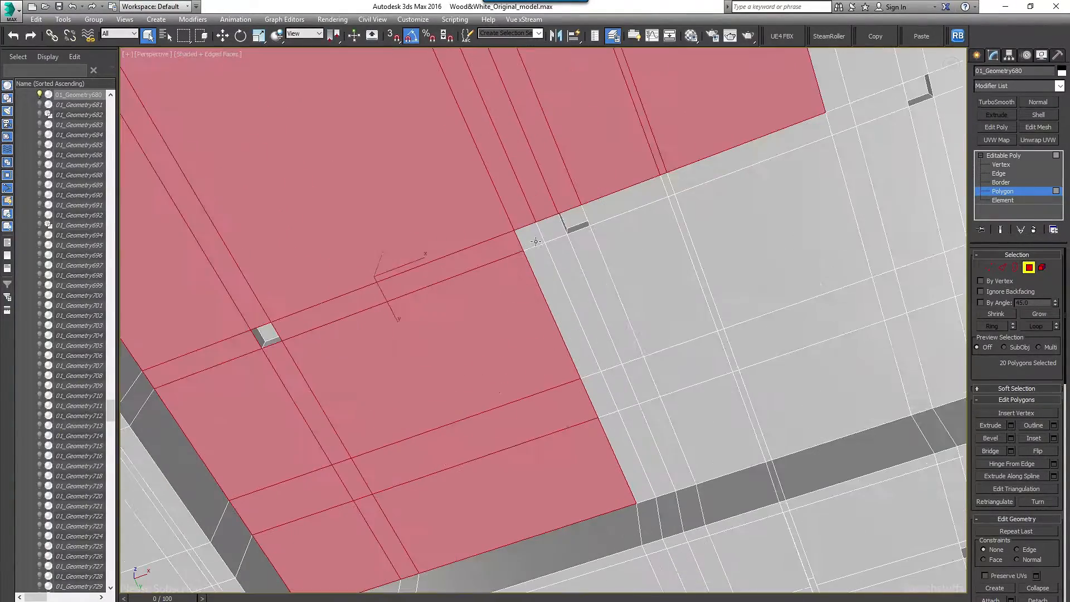
Add the flat polygons around the second light recess, down to the level-change edge, leaving the recess unselected
left_click(529, 236, "ctrl")
left_click(550, 229, "ctrl")
left_click(619, 204, "ctrl")
left_click(641, 279, "ctrl")
left_click(585, 304, "ctrl")
left_click(564, 313, "ctrl")
left_click(600, 394, "ctrl")
left_click(688, 365, "ctrl")
left_click(660, 256, "ctrl")
middle_click_drag(659, 255, 505, 382)
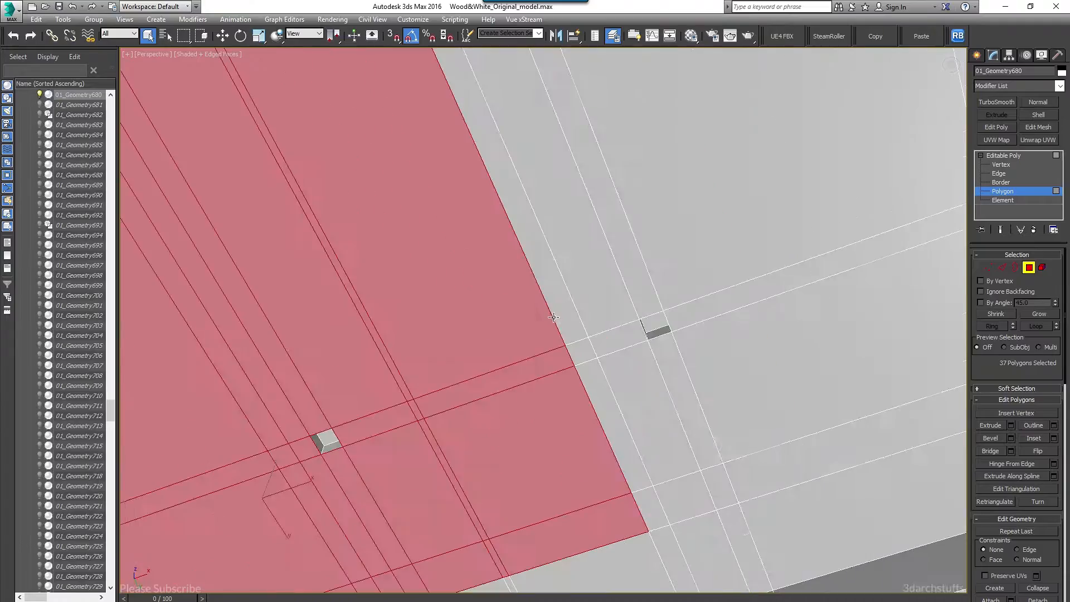
Add the flat polygons toward the ceiling's outer side, including the strip beyond the narrow slot
left_click(574, 251, "ctrl")
scroll(504, 384, "down", 5)
left_click(574, 274, "ctrl")
scroll(649, 178, "up", 5)
left_click(463, 353, "ctrl")
left_click(585, 334, "ctrl")
middle_click_drag(660, 294, 470, 295, "alt")
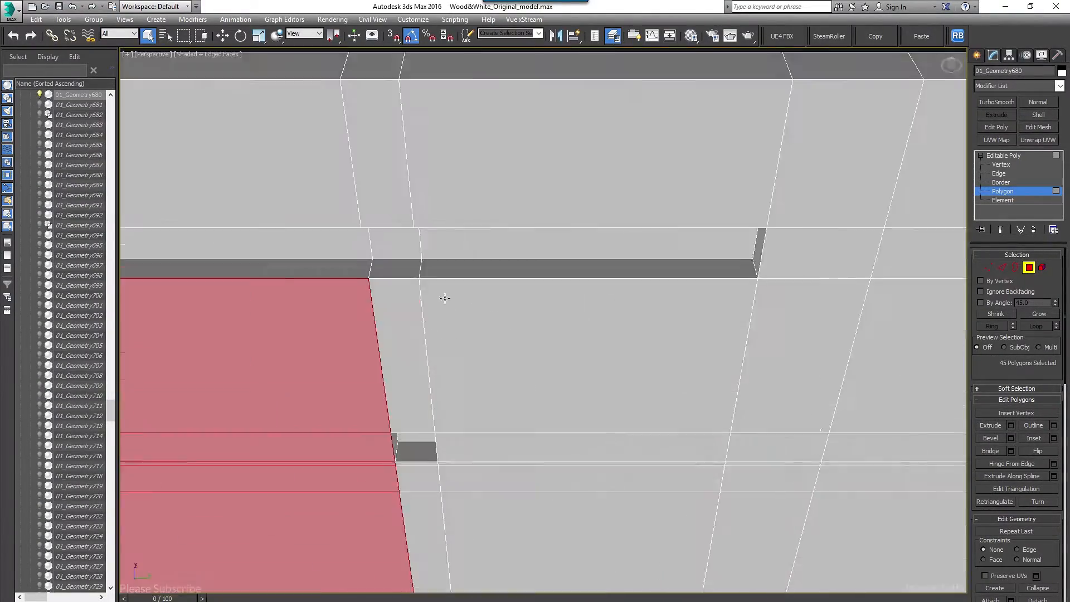
scroll(470, 296, "down", 4)
left_click(395, 238, "ctrl")
left_click(490, 246, "ctrl")
left_click(585, 244, "ctrl")
scroll(585, 244, "down", 3)
middle_click_drag(585, 244, 545, 256, "alt")
scroll(511, 255, "up", 3)
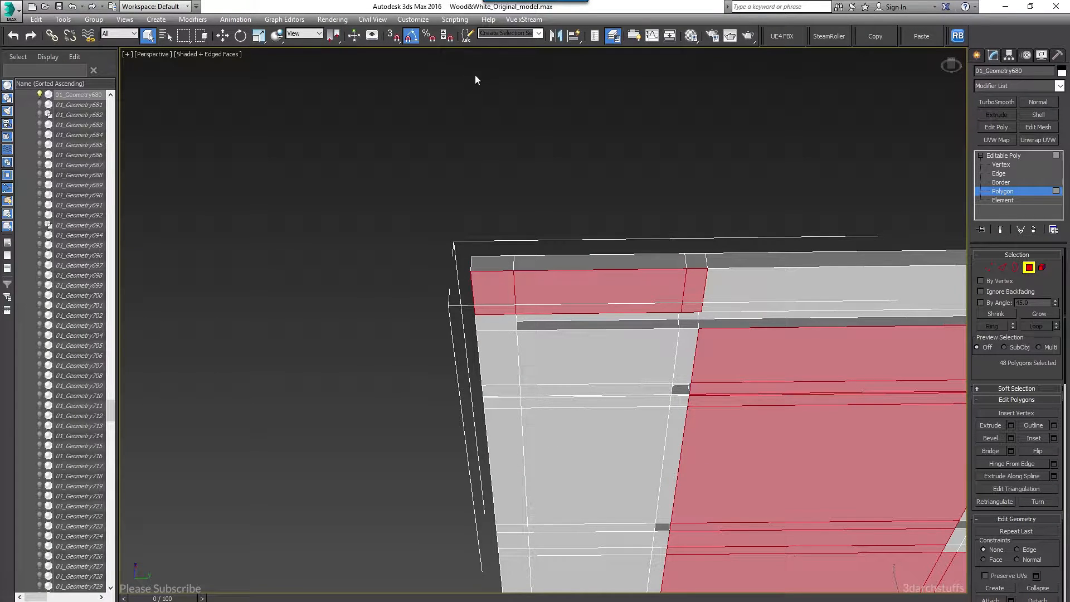
left_click(199, 55)
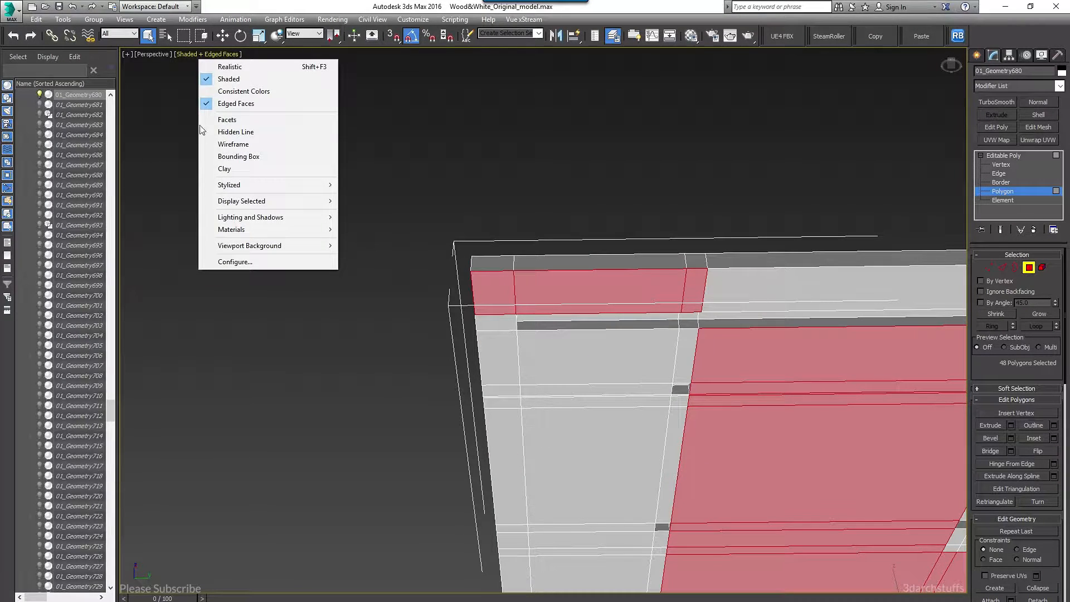
left_click(226, 261)
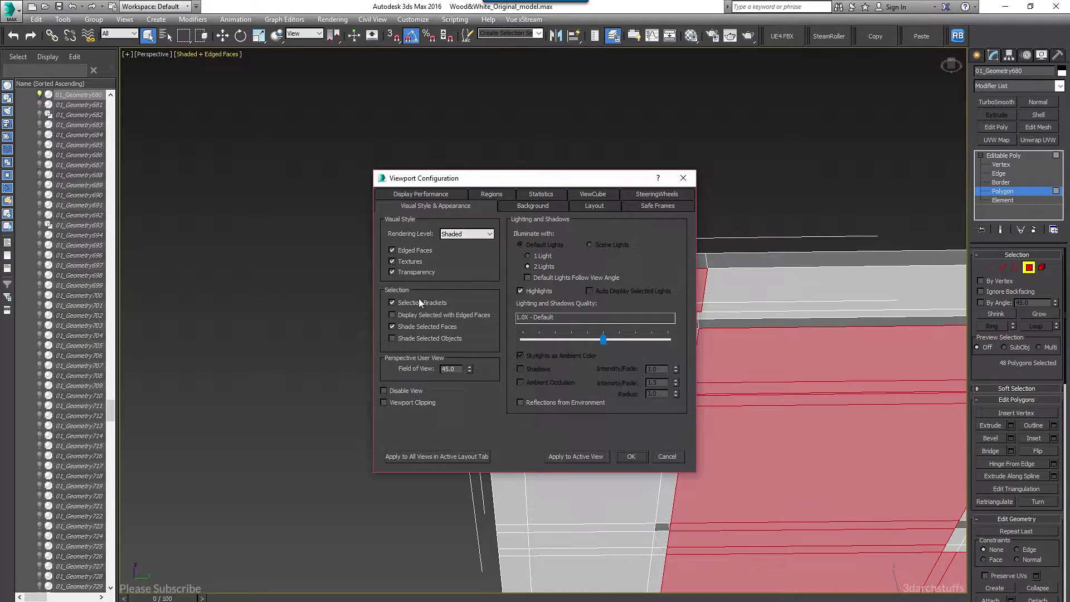
left_click(670, 456)
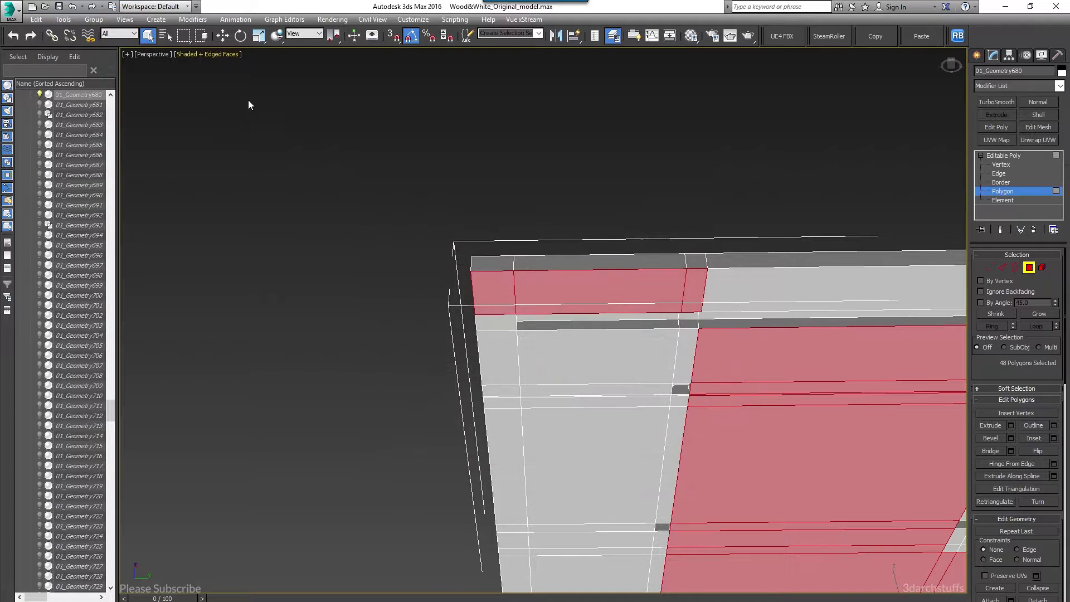
Turn off selection brackets in the viewport configuration
left_click(192, 55)
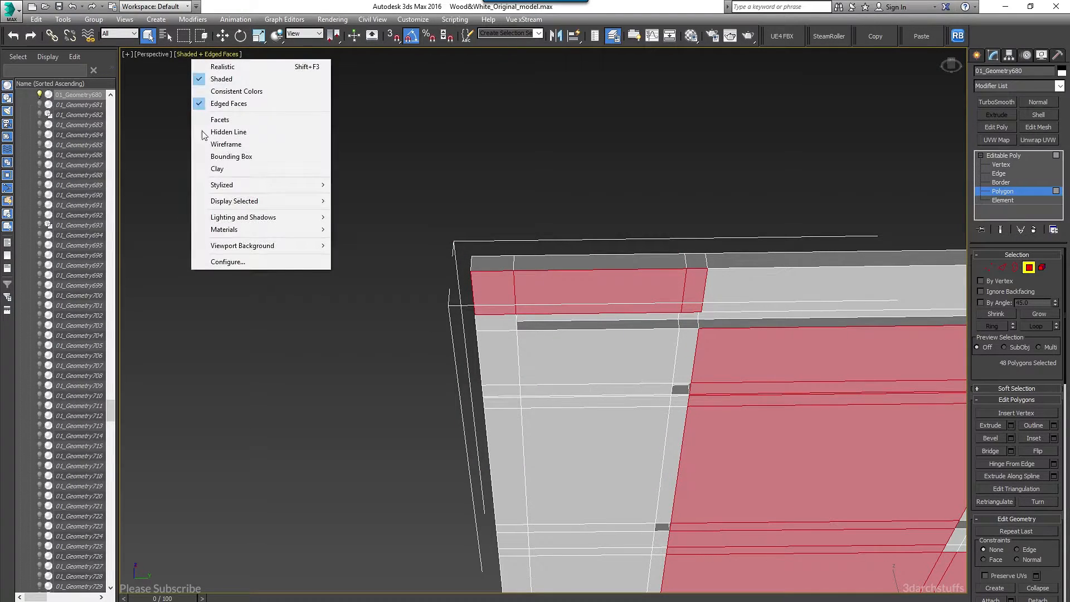
left_click(227, 263)
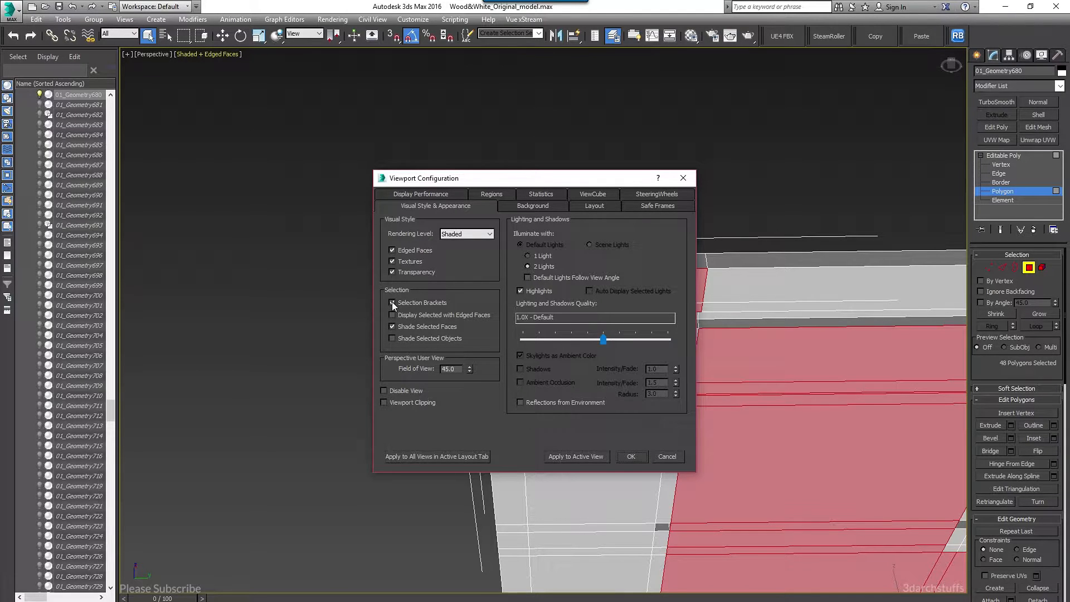
left_click(631, 457)
Add the flat polygons around the end of the narrow slot at the ceiling's outer corner
middle_click_drag(582, 325, 586, 283, "alt")
left_click(568, 242, "ctrl")
left_click(559, 273, "ctrl")
left_click(608, 295, "ctrl")
left_click(747, 310, "ctrl")
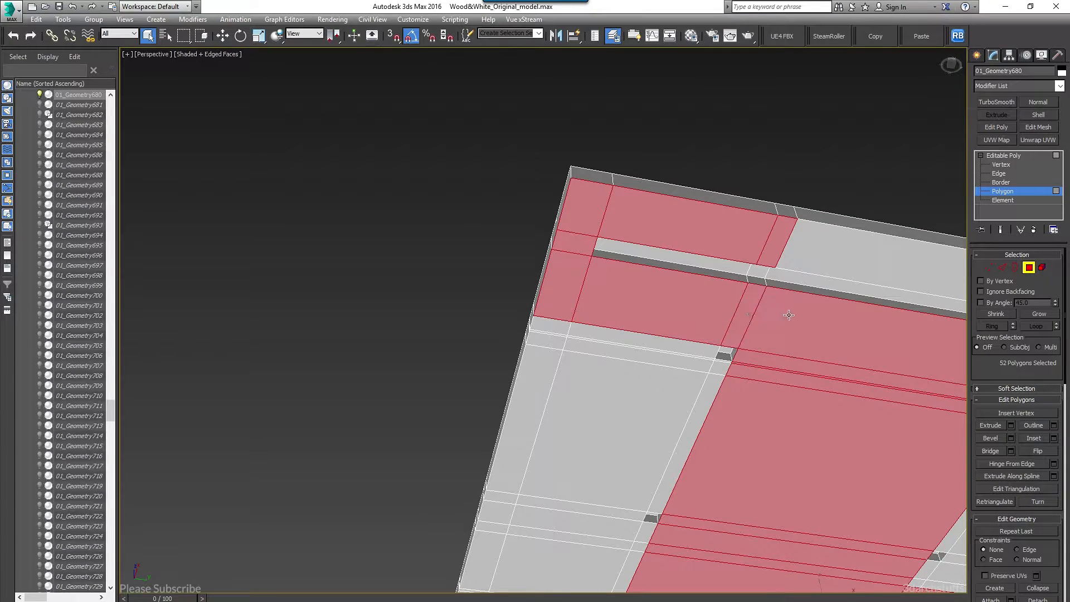
Add the polygons on both sides of the narrow slot along its length to the opposite corner
middle_click_drag(942, 296, 664, 315)
left_click(658, 309, "ctrl")
middle_click_drag(900, 328, 577, 299)
left_click_drag(512, 295, 666, 313, "ctrl")
mouse_move(724, 329)
left_mouse_down("ctrl")
mouse_move(693, 410)
mouse_move(495, 361)
left_mouse_up("ctrl")
middle_click_drag(502, 452, 802, 466)
scroll(630, 303, "down", 5)
scroll(709, 368, "up", 5)
middle_click_drag(709, 368, 495, 361)
scroll(468, 306, "up", 4)
left_click(468, 306, "ctrl")
scroll(424, 305, "down", 4)
middle_click_drag(392, 305, 721, 332)
left_click(702, 443, "ctrl")
Fill the selection gap between the slot's far end and the level-change edge with its thin grid polygons
middle_click_drag(786, 486, 579, 335)
scroll(556, 332, "up", 4)
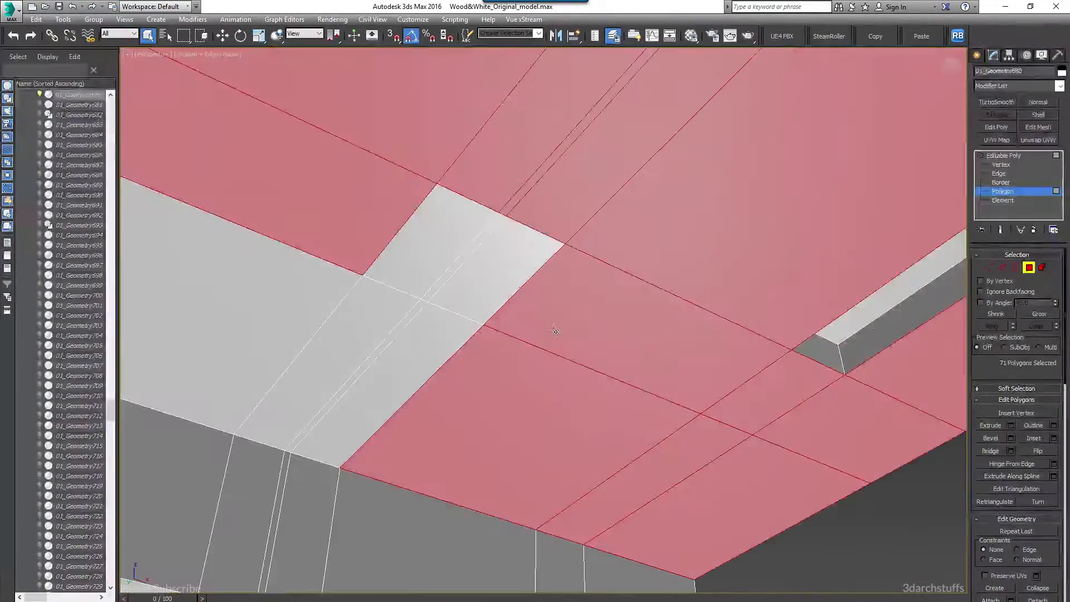
left_click(440, 235, "ctrl")
left_click(482, 234, "ctrl")
left_click(494, 259, "ctrl")
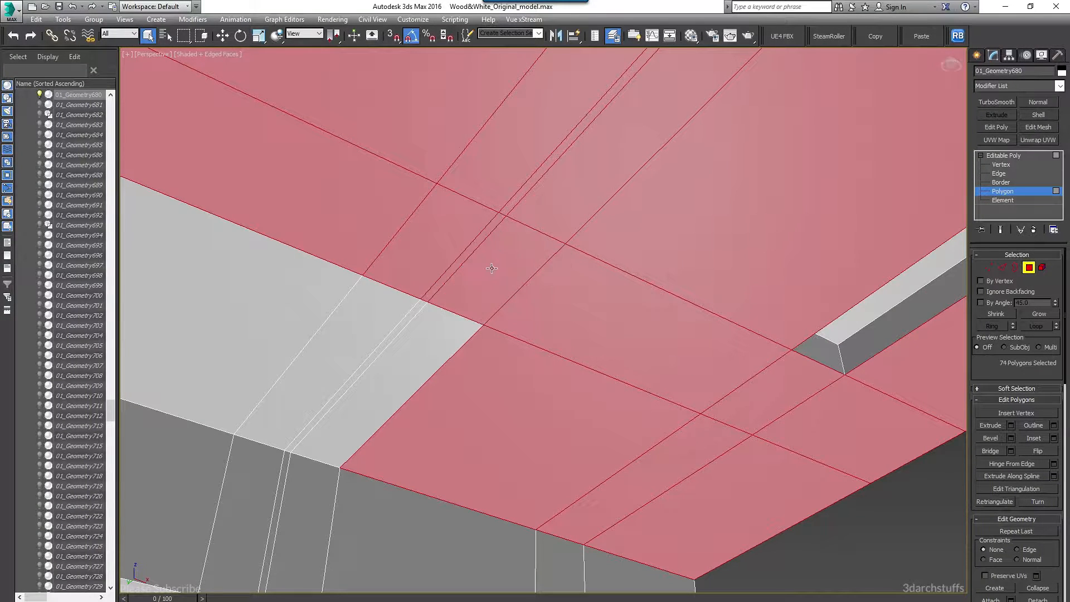
left_click(420, 325, "ctrl")
left_click(413, 312, "ctrl")
left_click(373, 307, "ctrl")
left_click(320, 292, "ctrl")
Add the narrow strips beside the next light recess and toward the level-change edge to the selection
scroll(319, 292, "down", 4)
middle_click_drag(372, 292, 525, 373)
left_click(431, 295, "ctrl")
left_click(457, 201, "ctrl")
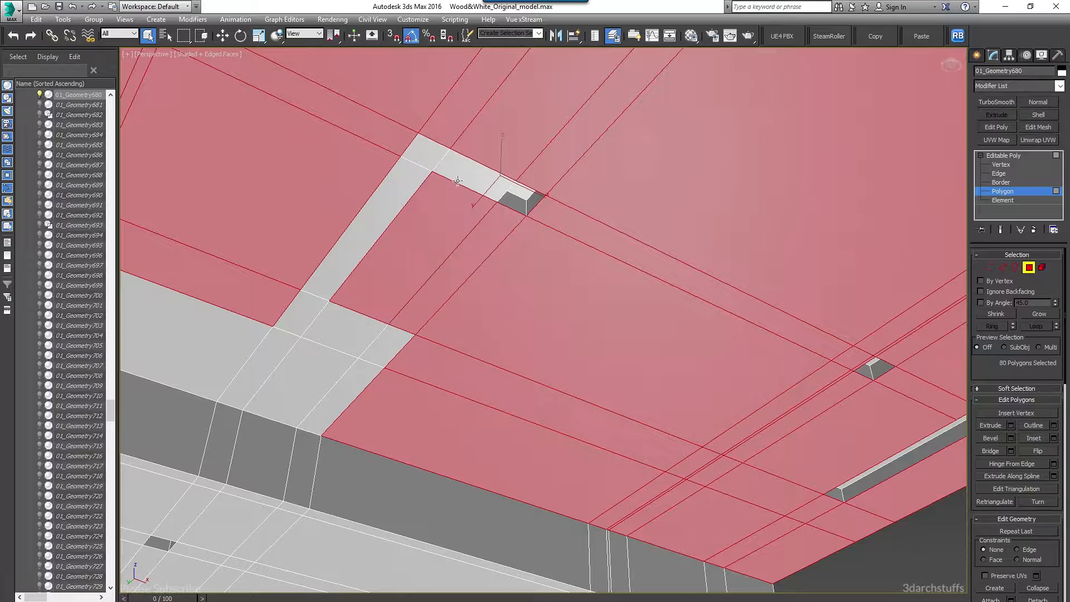
left_click(470, 167, "ctrl")
left_click(423, 150, "ctrl")
left_click(396, 193, "ctrl")
left_click(307, 313, "ctrl")
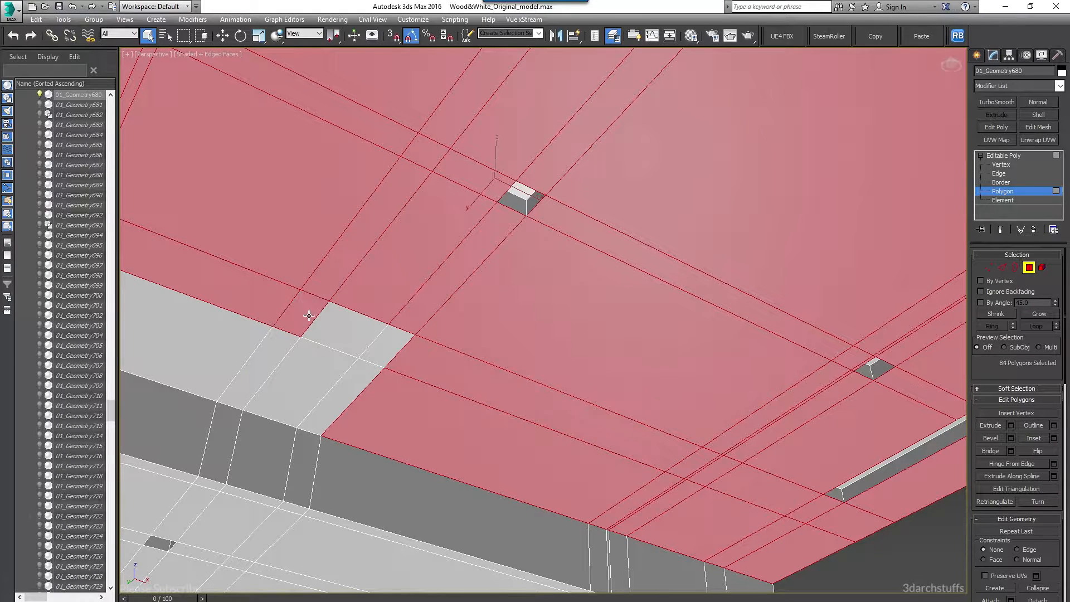
Add the remaining unselected polygons along the level-change edge so the band joins the first selected block
left_click(356, 334, "ctrl")
left_click(385, 358, "ctrl")
middle_click_drag(391, 350, 473, 313)
left_click(524, 316, "ctrl")
left_click(478, 307, "ctrl")
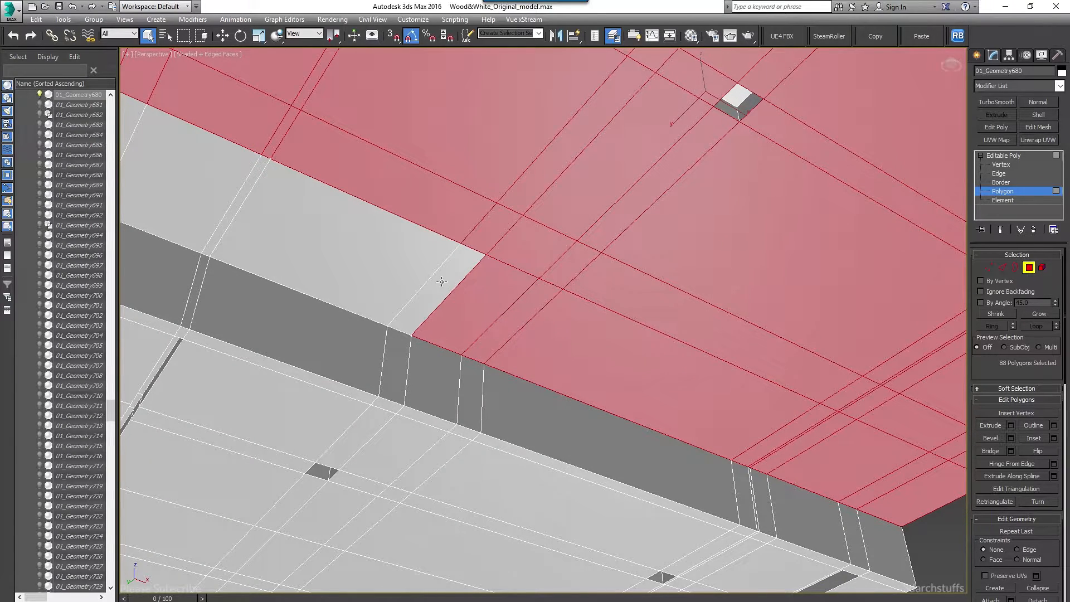
left_click(442, 282, "ctrl")
left_click(363, 249, "ctrl")
middle_click_drag(362, 249, 530, 326)
left_click(565, 346, "ctrl")
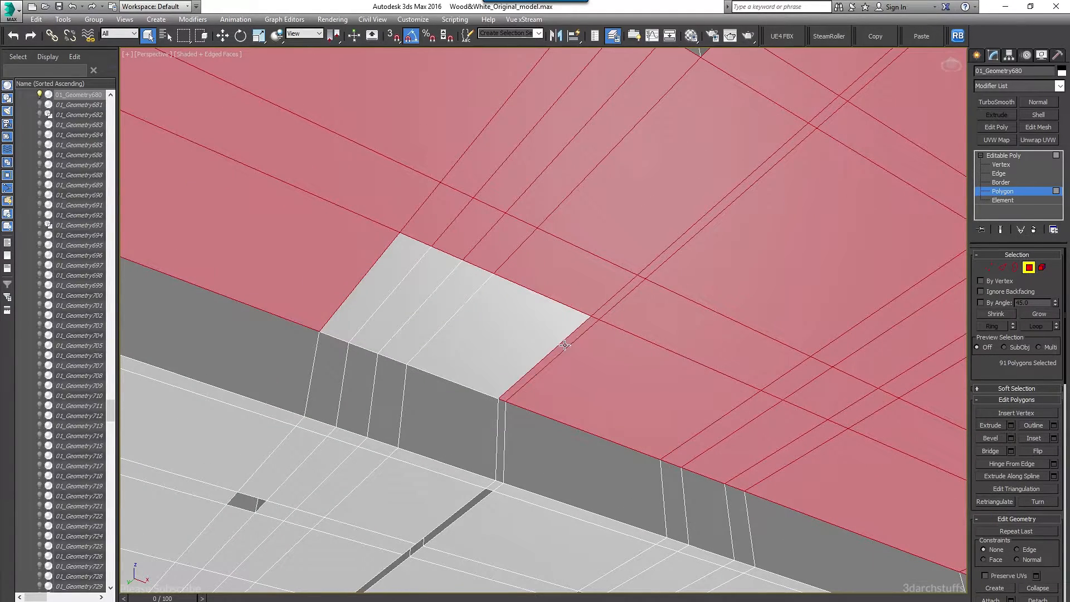
left_click(529, 333, "ctrl")
left_click(441, 298, "ctrl")
left_click(422, 281, "ctrl")
left_click(396, 262, "ctrl")
scroll(412, 273, "down", 3)
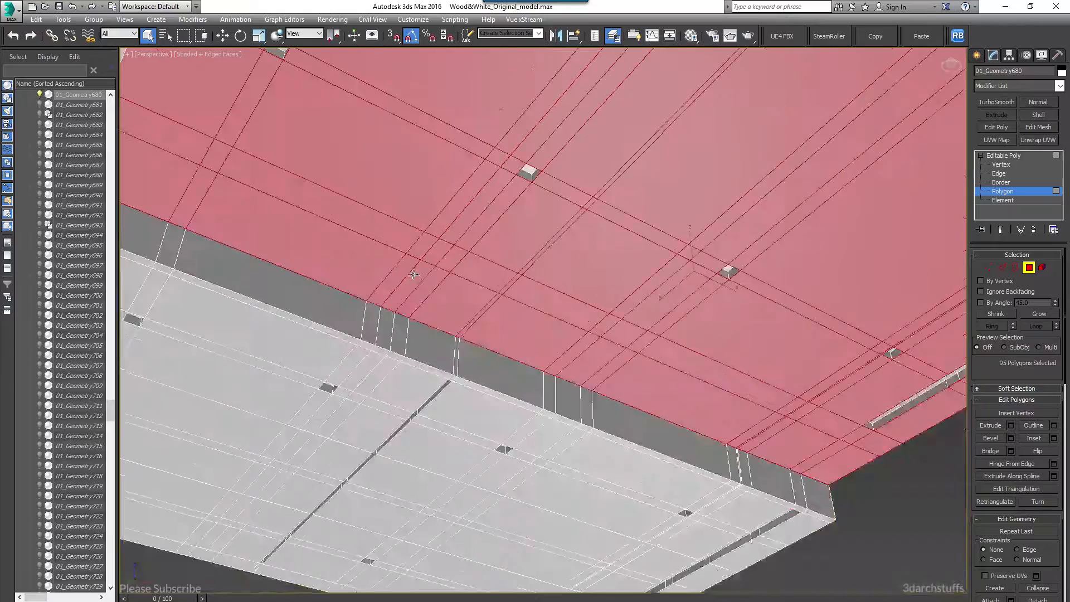
Add the thin polygons surrounding the light recess nearest the narrow slot on the outer side, leaving the recess unselected
scroll(412, 273, "down", 2)
middle_click_drag(711, 220, 506, 394)
middle_click_drag(396, 318, 822, 251)
middle_click_drag(529, 442, 613, 273)
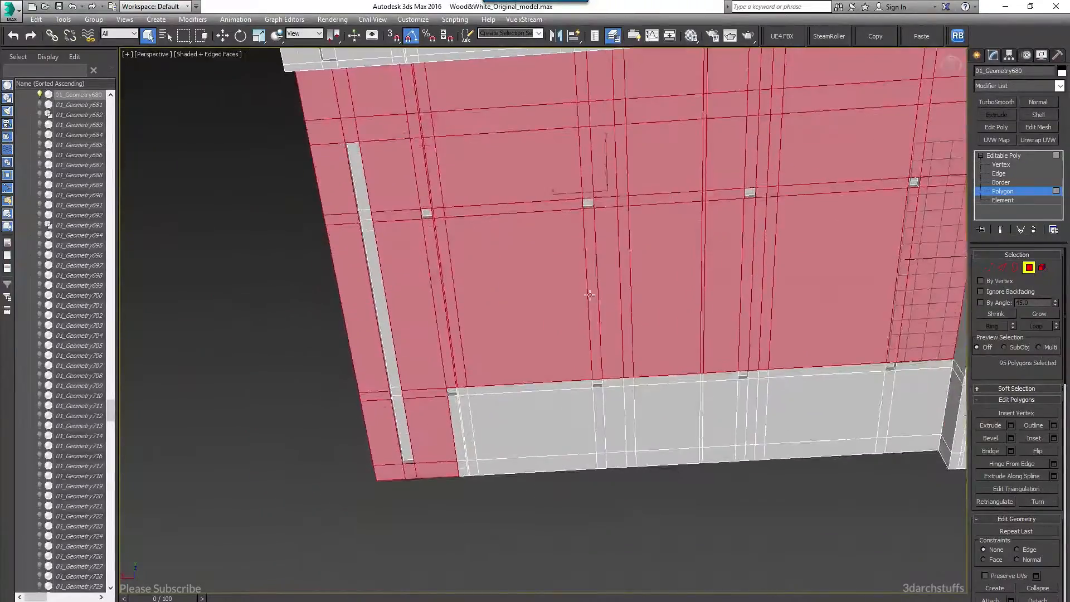
scroll(519, 359, "up", 2)
middle_click_drag(513, 343, 606, 251)
scroll(494, 324, "up", 2)
scroll(491, 341, "up", 2)
left_click(491, 331, "ctrl")
left_click(515, 316, "ctrl")
left_click(567, 320, "ctrl")
left_click(584, 388, "ctrl")
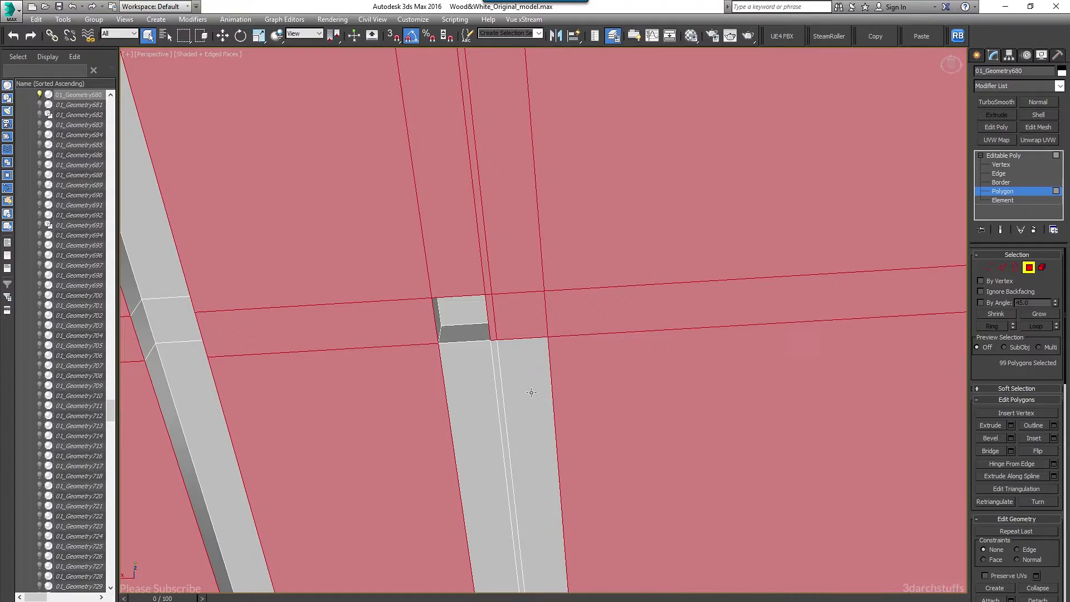
left_click(531, 393, "ctrl")
left_click(496, 364, "ctrl")
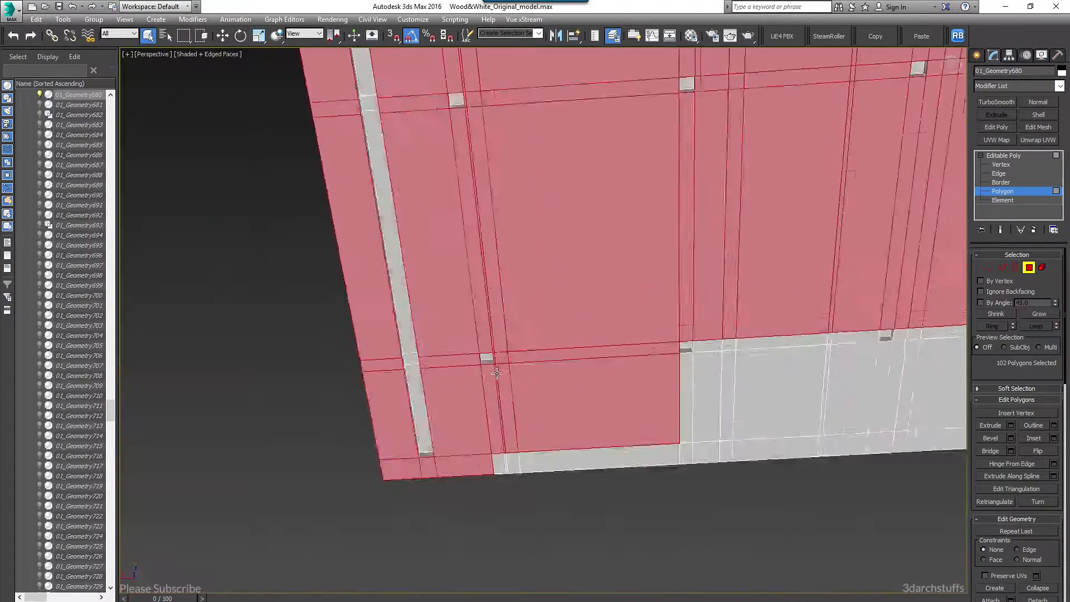
Add the polygons of the border strip along the ceiling's outer edge, just past the narrow slot's end
scroll(495, 364, "down", 5)
scroll(574, 355, "up", 6)
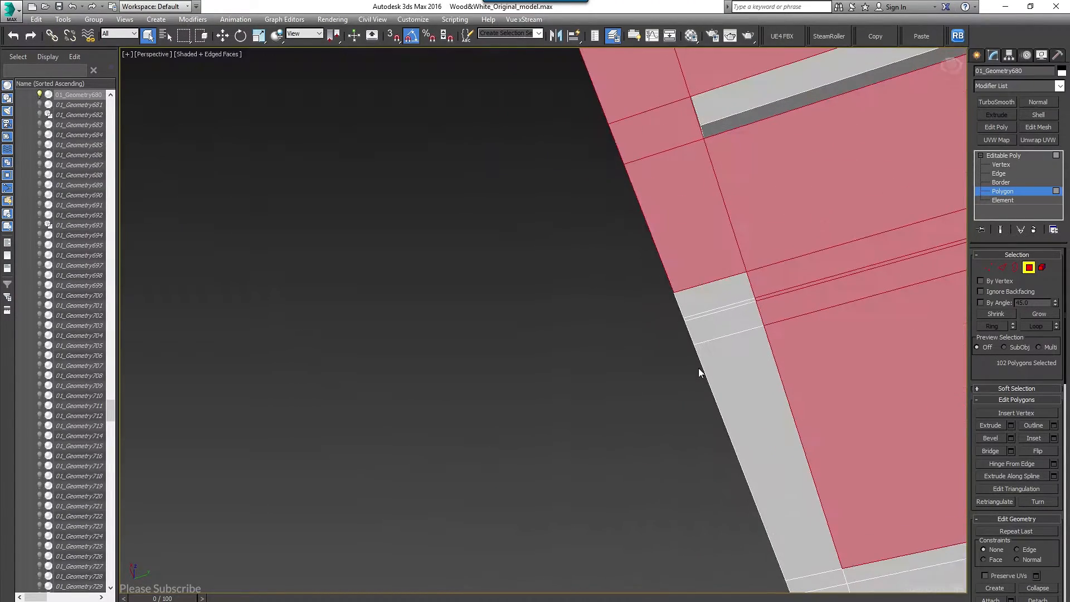
left_click(713, 300, "ctrl")
scroll(741, 333, "up", 4)
scroll(743, 301, "down", 5)
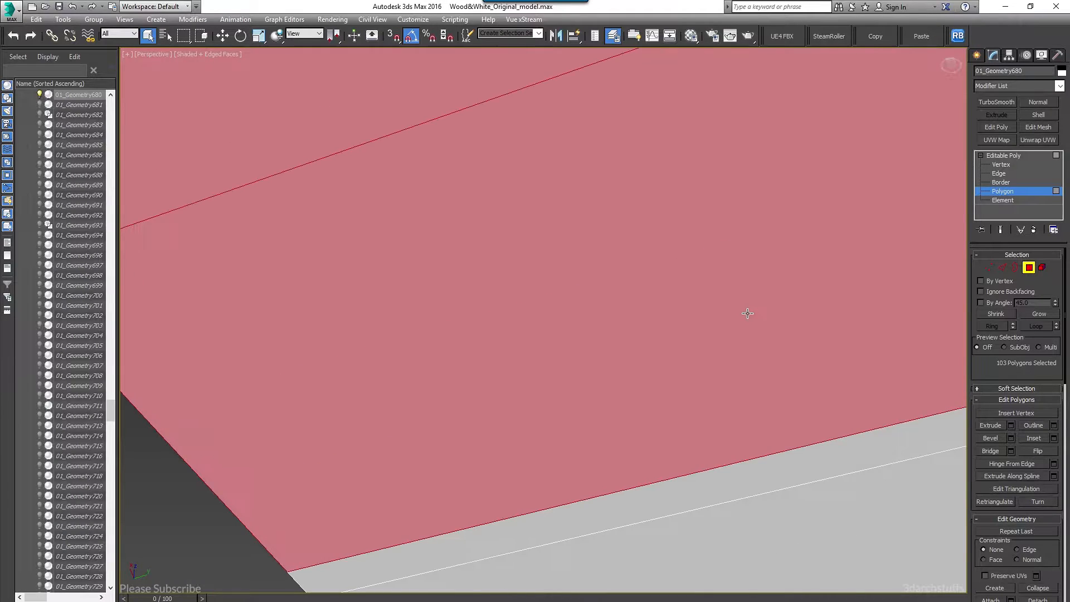
scroll(567, 275, "up", 3)
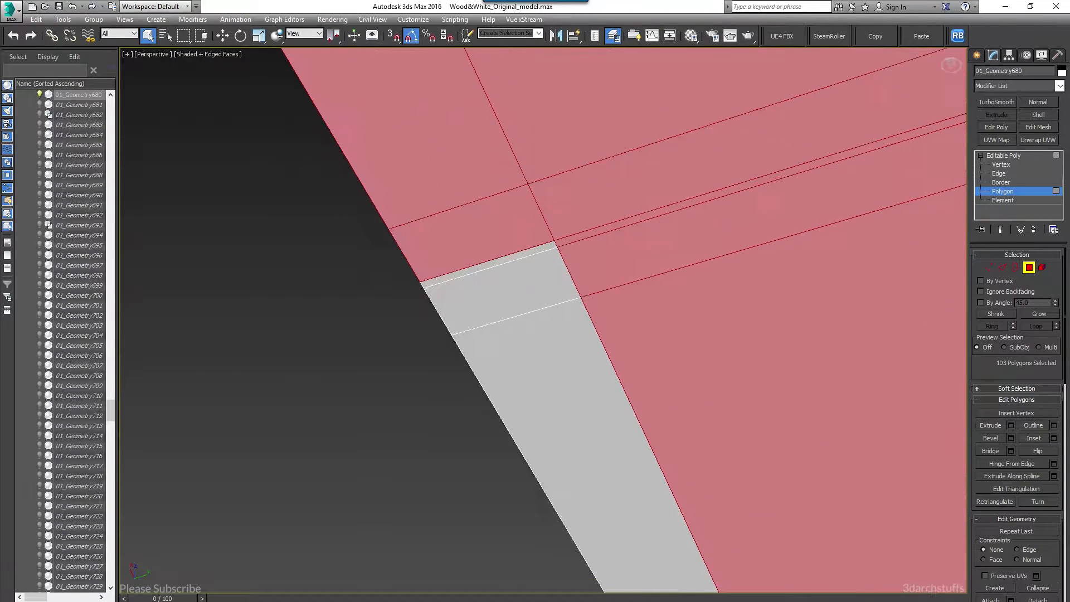
left_click(541, 246, "ctrl")
left_click(550, 275, "ctrl")
left_click(564, 365, "ctrl")
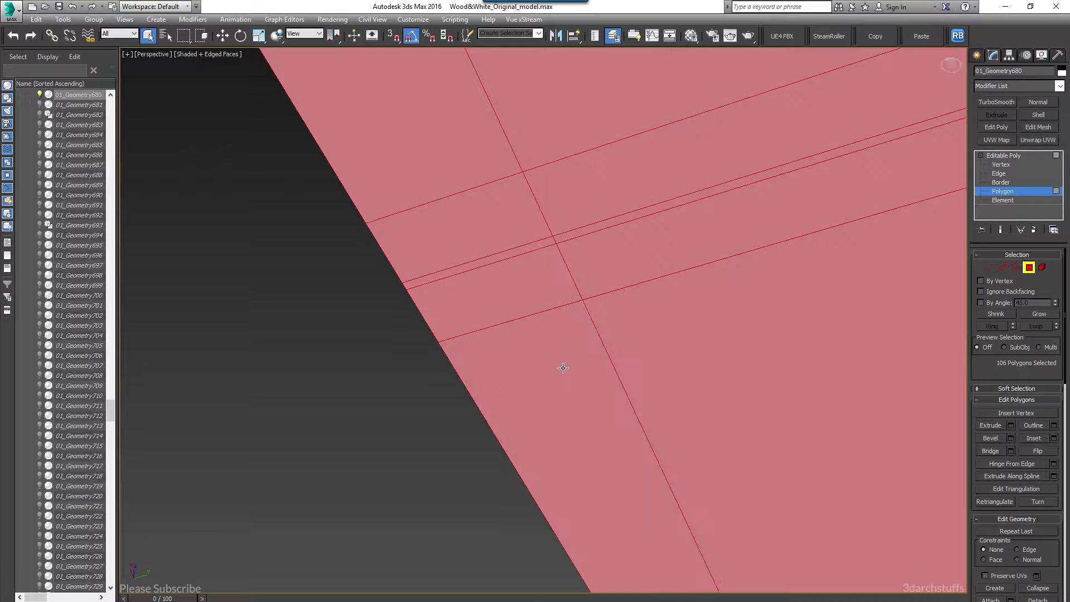
Add the grid and border polygons around the next light recess along the ceiling's outer edge
scroll(564, 366, "down", 5)
scroll(612, 295, "up", 2)
scroll(612, 295, "up", 2)
left_click(544, 291, "ctrl")
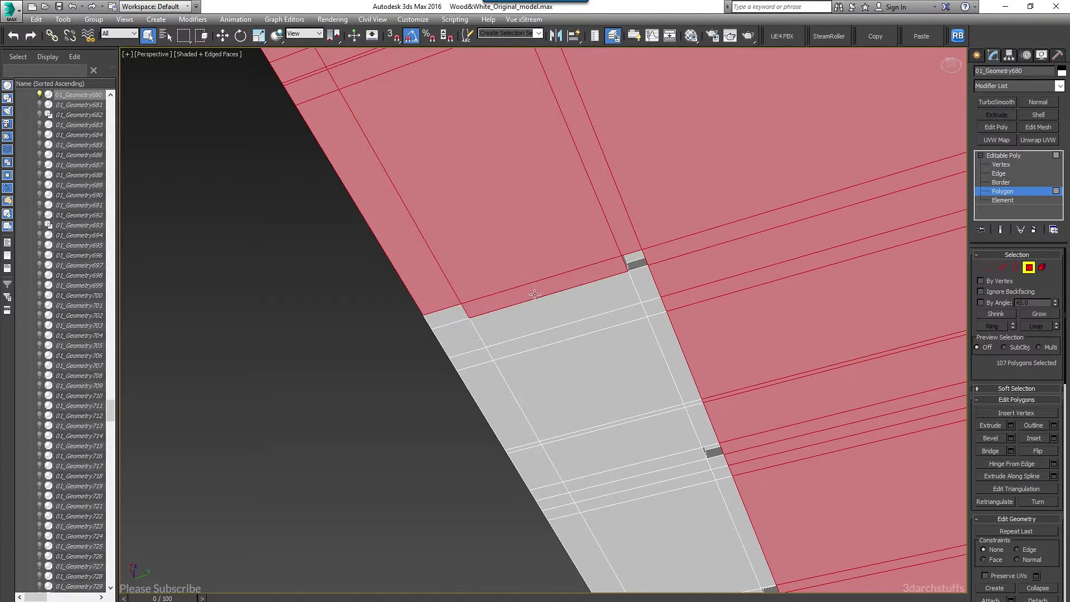
left_click(446, 318, "ctrl")
left_click(455, 336, "ctrl")
left_click(540, 317, "ctrl")
left_click(650, 285, "ctrl")
left_click(653, 310, "ctrl")
left_click(666, 336, "ctrl")
left_click(601, 346, "ctrl")
left_click(589, 327, "ctrl")
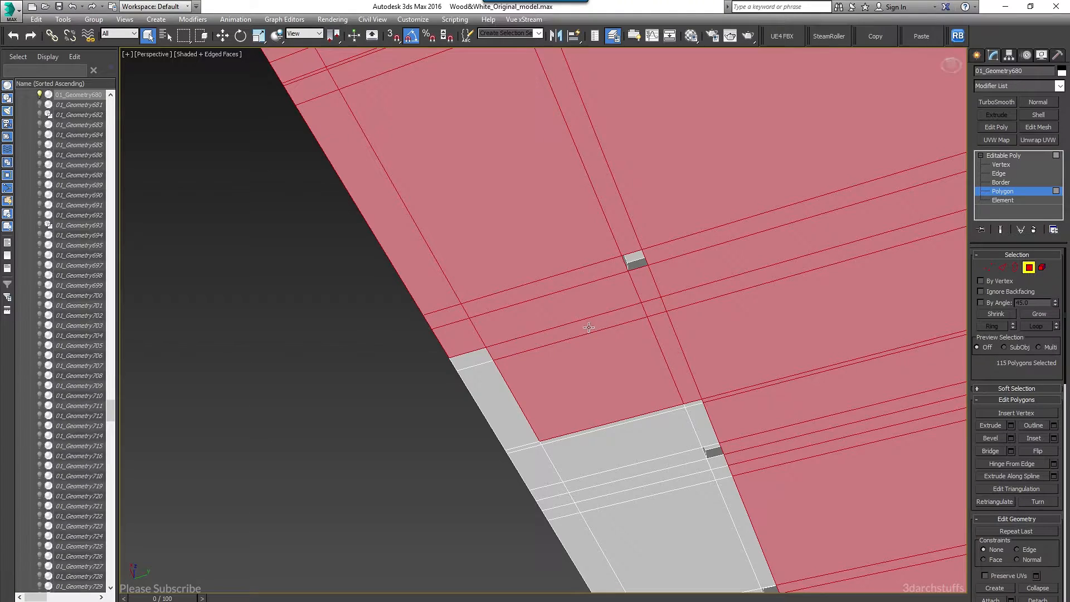
left_click(477, 360, "ctrl")
left_click(503, 436, "ctrl")
Continue along the outer edge by adding the flat polygons and thin strips around the following light recess
middle_click_drag(552, 427, 467, 316)
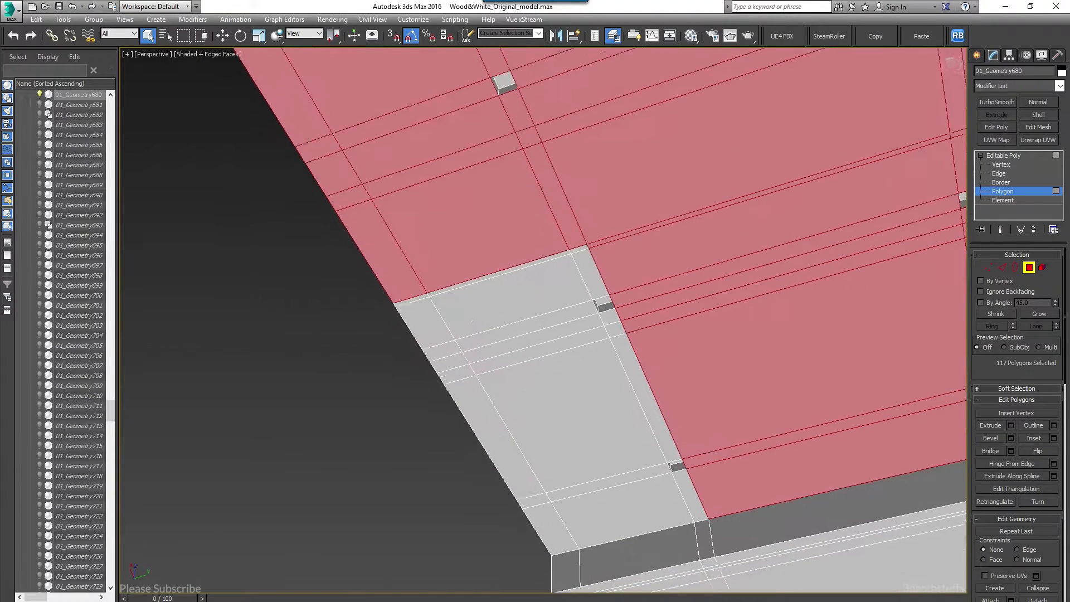
scroll(467, 316, "up", 5)
left_click(369, 295, "ctrl")
left_click(530, 244, "ctrl")
left_click(717, 184, "ctrl")
left_click(732, 223, "ctrl")
left_click(505, 330, "ctrl")
left_click(782, 355, "ctrl")
left_click(661, 387, "ctrl")
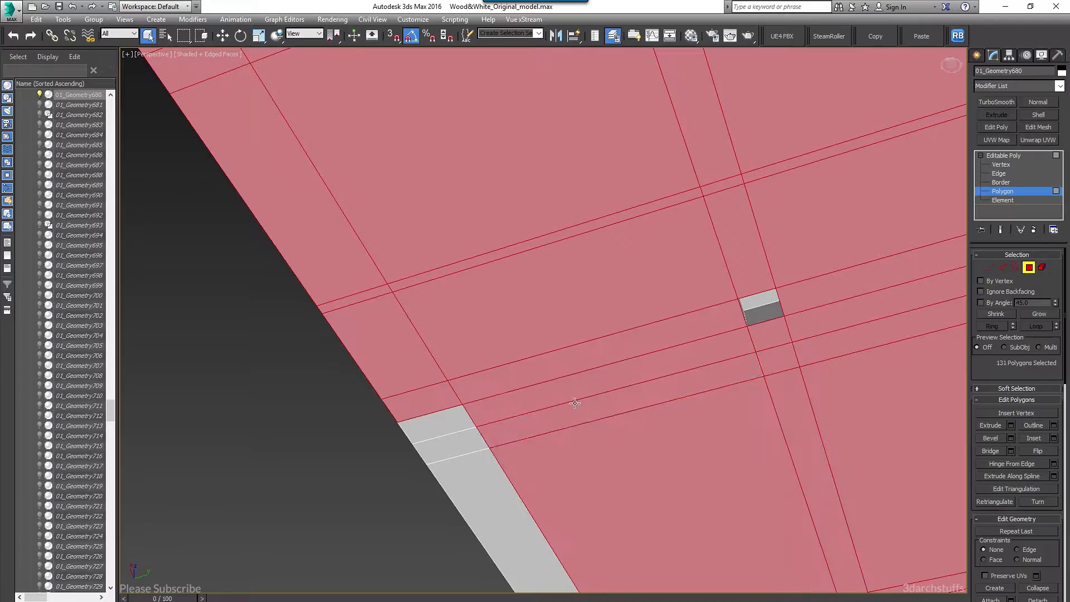
left_click(449, 422, "ctrl")
left_click(461, 447, "ctrl")
left_click(484, 480, "ctrl")
Add the remaining unselected border polygons along the raised ceiling's outer edge, just past the last selected light recess
scroll(569, 426, "down", 5)
middle_click_drag(569, 426, 487, 268)
scroll(519, 356, "up", 3)
middle_click_drag(357, 385, 650, 329, "alt")
left_click(415, 392, "ctrl")
scroll(650, 329, "down", 4)
scroll(606, 301, "up", 6)
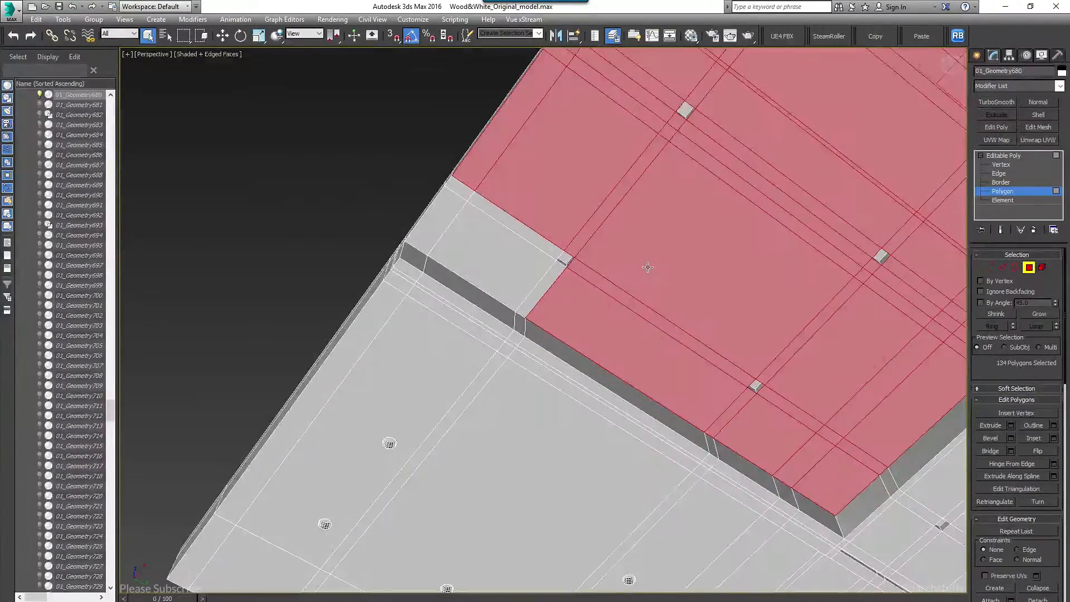
Add the last flat panels and thin strips at the raised section's corner, leaving the light recess there unselected
left_click(571, 227, "ctrl")
left_click(452, 149, "ctrl")
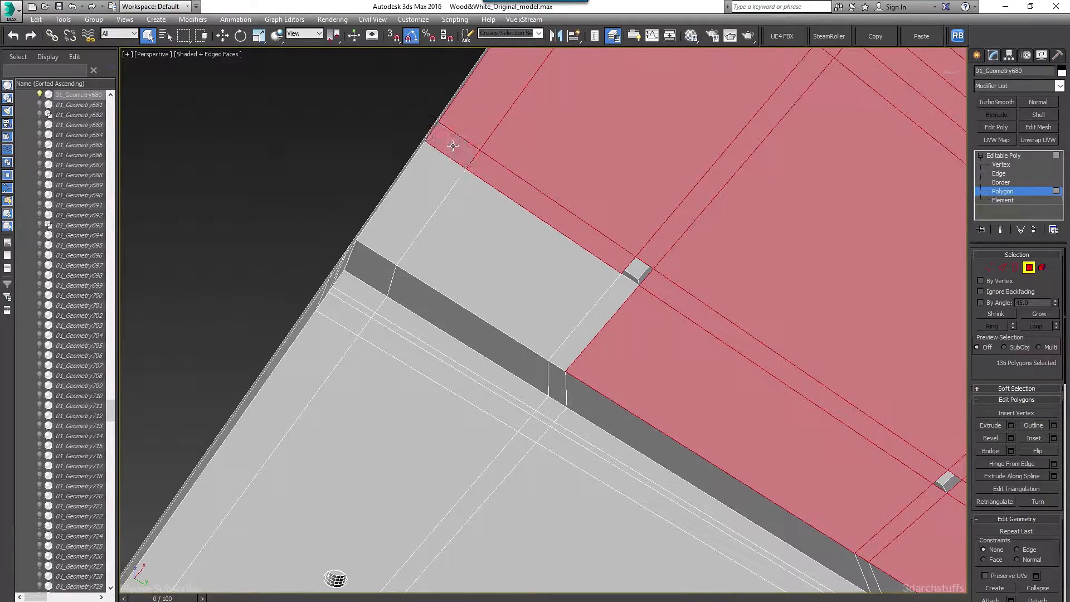
left_click(453, 146, "ctrl")
left_click(511, 288, "ctrl")
left_click(606, 306, "ctrl")
scroll(673, 278, "down", 5)
middle_click_drag(672, 279, 689, 330, "alt")
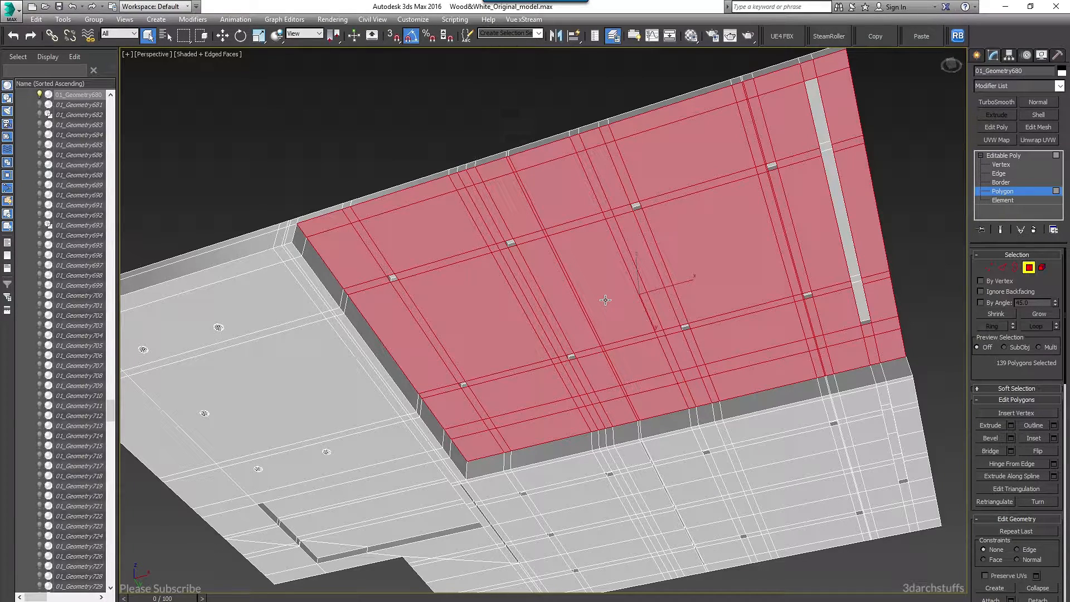
Inspect the selected raised ceiling section from several angles for missed polygons around its edges, light recesses and slot
middle_click_drag(612, 287, 539, 301, "alt")
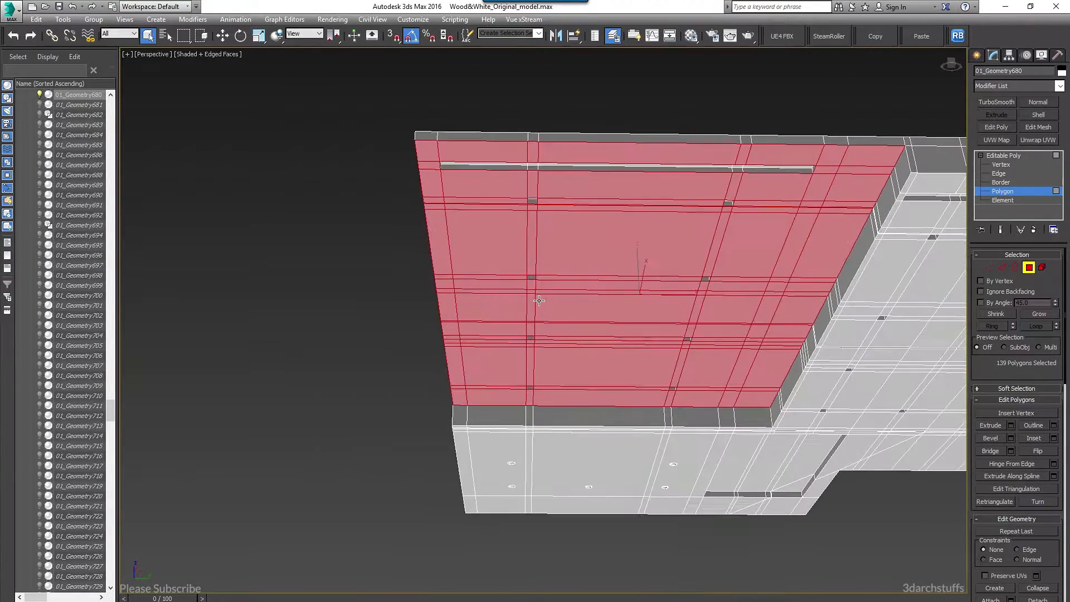
mouse_move(740, 254)
middle_mouse_down("alt")
mouse_move(771, 234)
mouse_move(707, 246)
mouse_move(727, 262)
middle_mouse_up("alt")
scroll(744, 316, "up", 5)
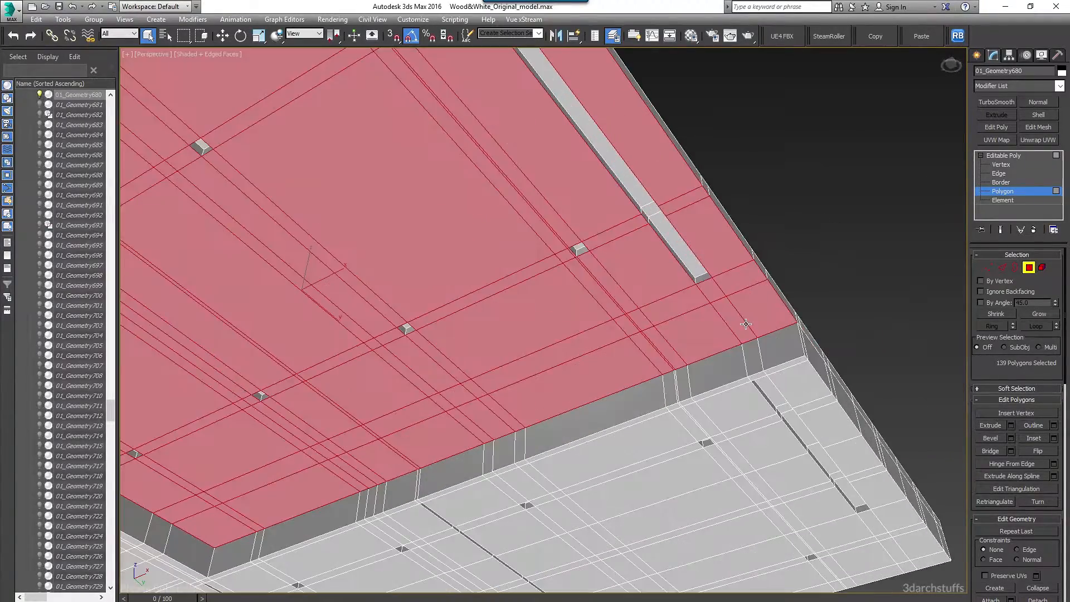
scroll(771, 356, "up", 3)
scroll(770, 357, "down", 5)
middle_click_drag(587, 392, 714, 323)
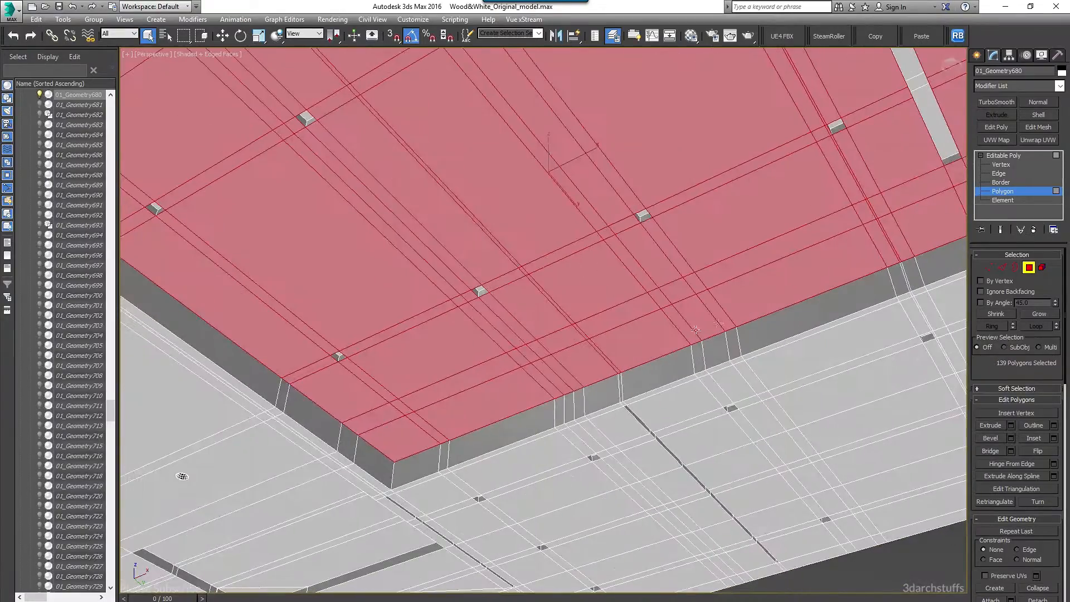
middle_click_drag(421, 285, 638, 303)
middle_click_drag(660, 129, 575, 206)
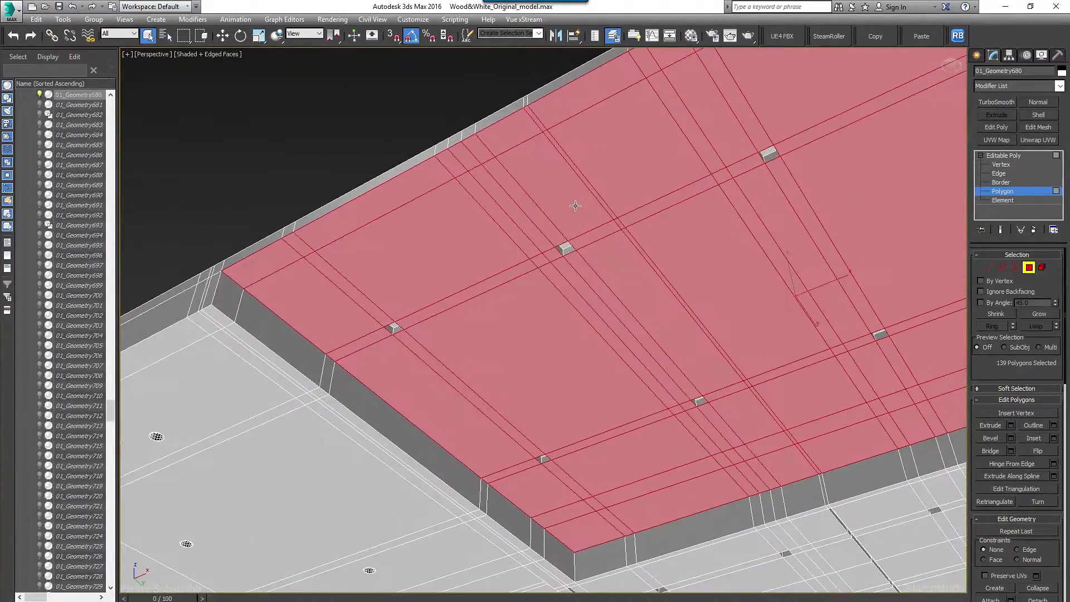
scroll(786, 107, "down", 4)
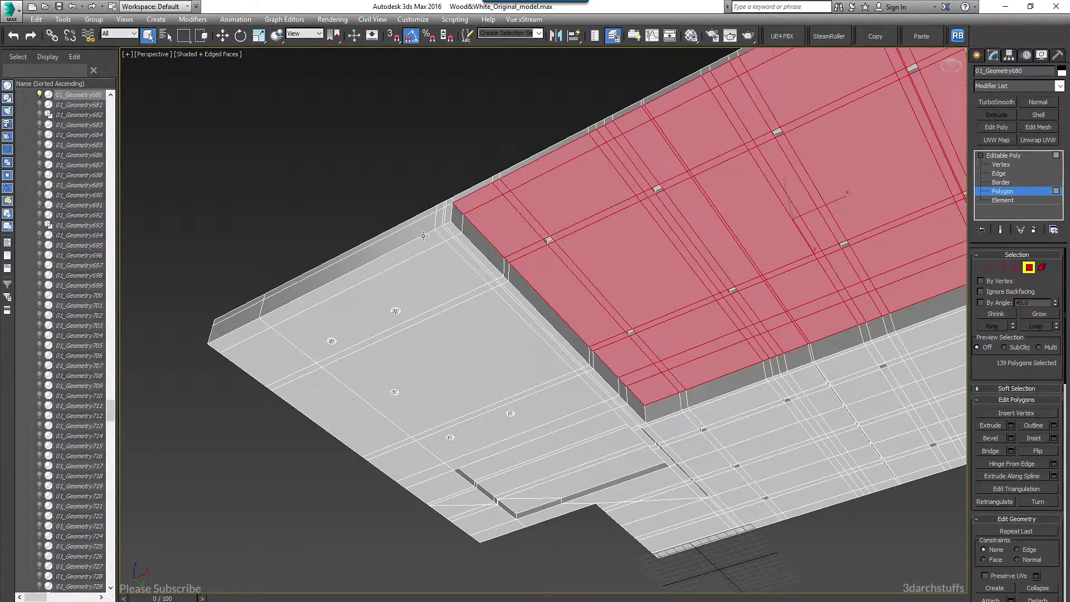
scroll(423, 236, "up", 8)
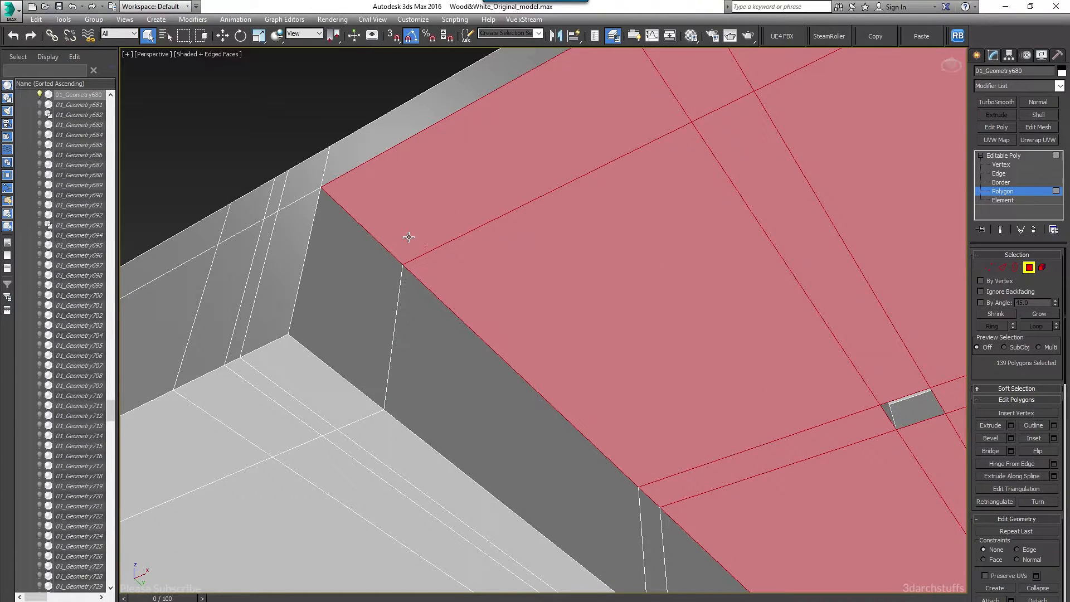
left_click(367, 269, "ctrl")
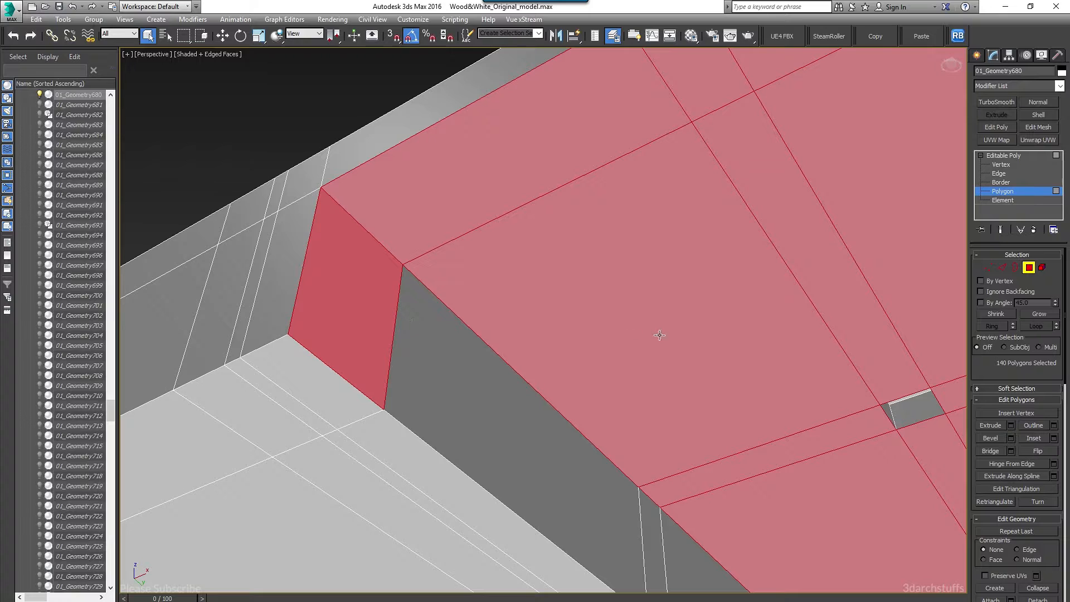
left_click(378, 292, "alt")
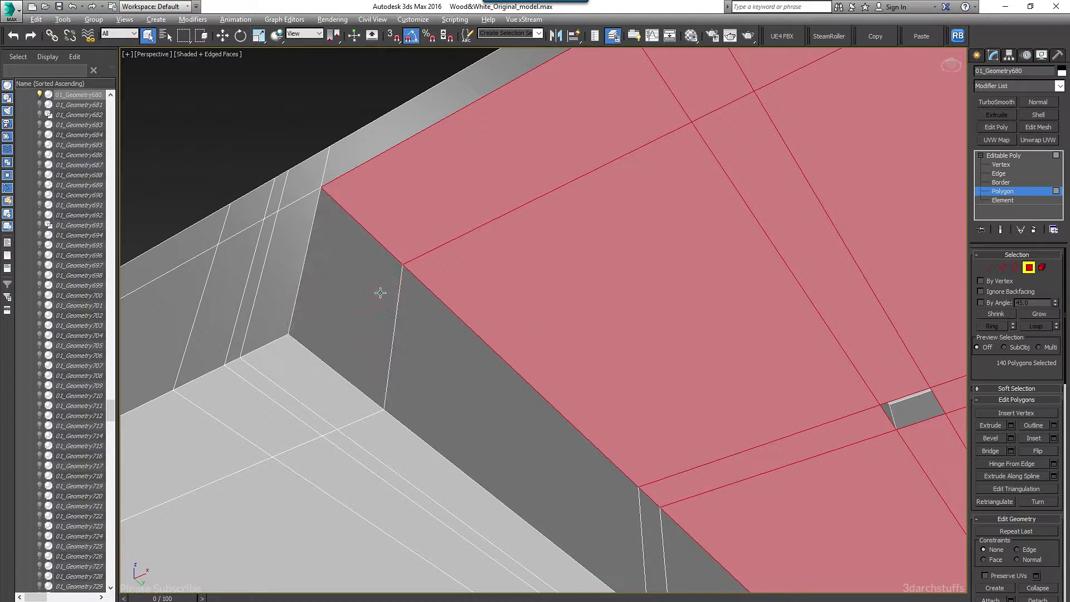
Check the selection closely around the narrow slot, the light recesses and the far corner of the raised section
scroll(469, 259, "down", 6)
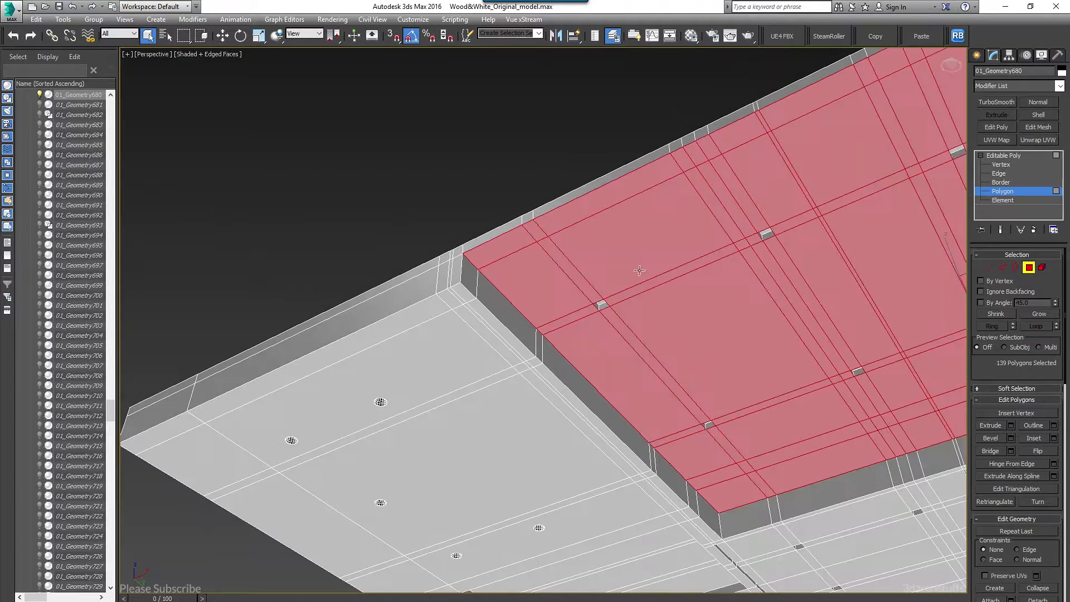
middle_click_drag(736, 254, 459, 288)
middle_click_drag(760, 300, 648, 248)
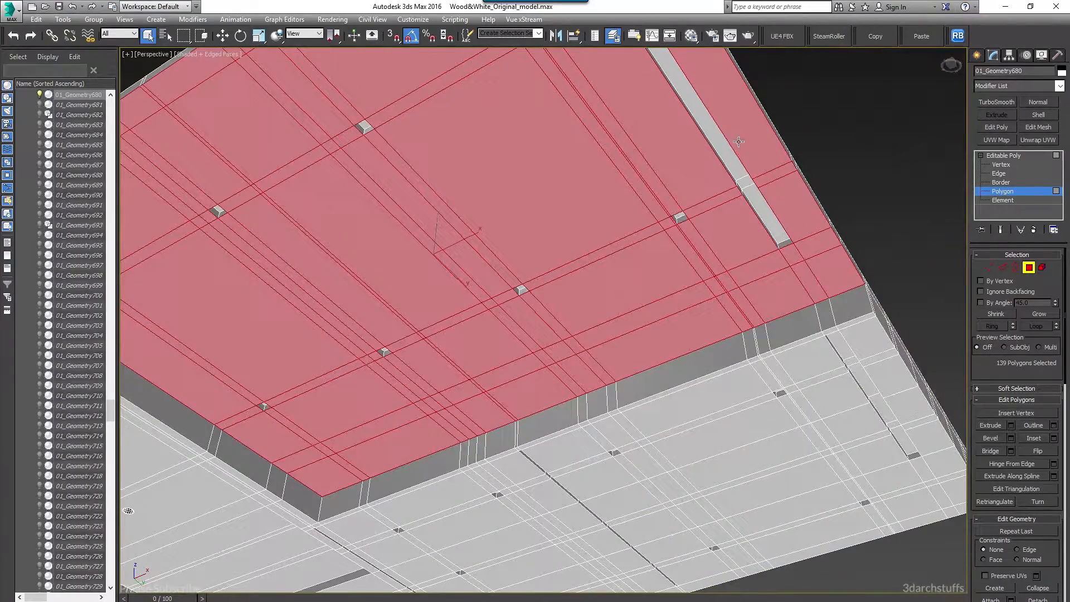
scroll(788, 200, "down", 4)
scroll(824, 268, "up", 8)
middle_click_drag(744, 99, 736, 225)
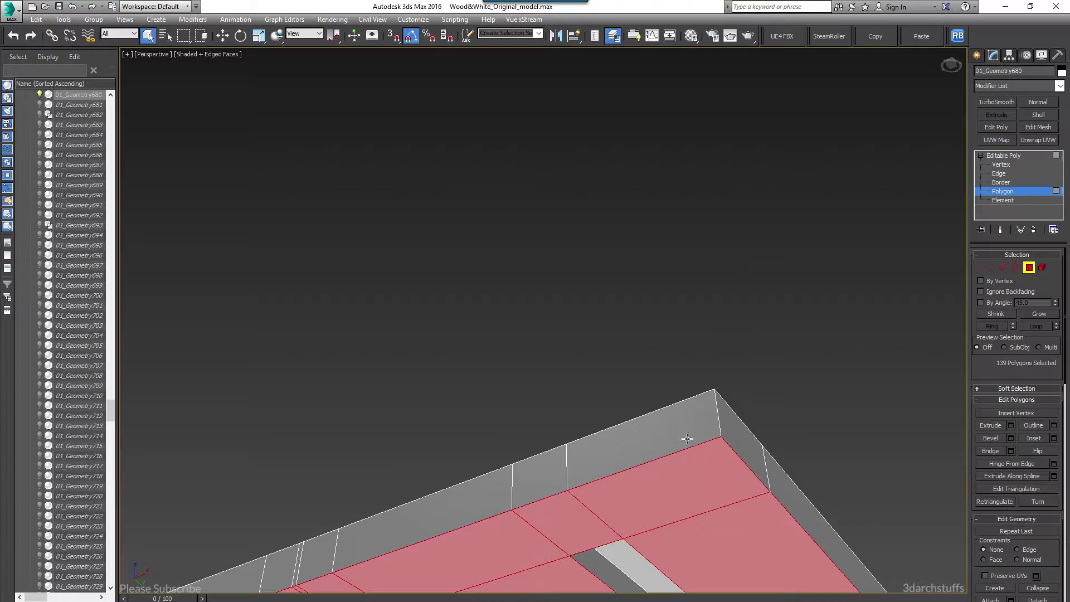
middle_click_drag(757, 479, 617, 247)
scroll(613, 350, "up", 5)
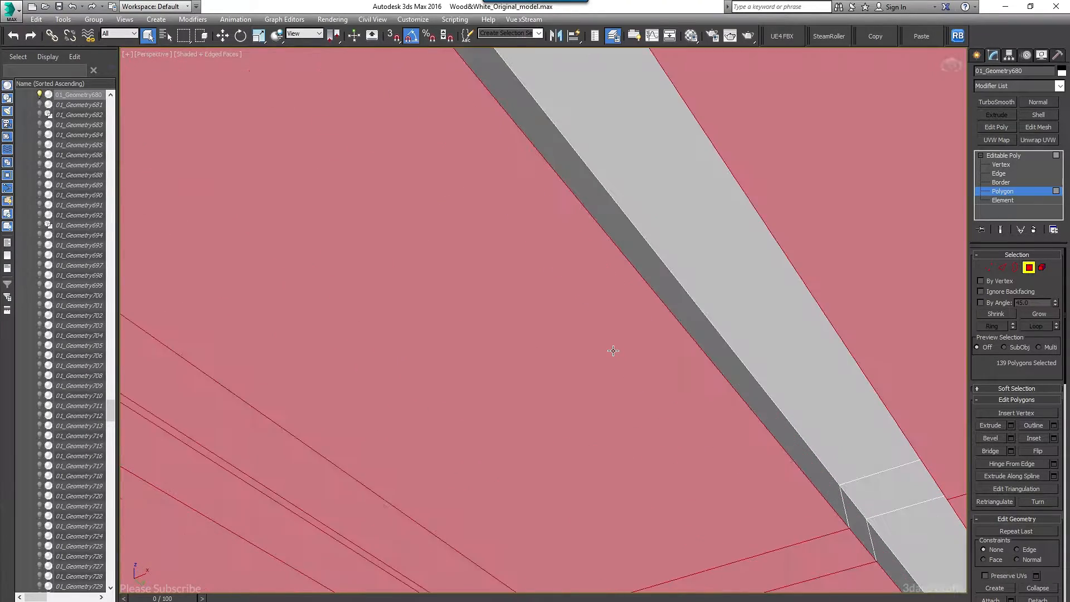
scroll(760, 422, "down", 5)
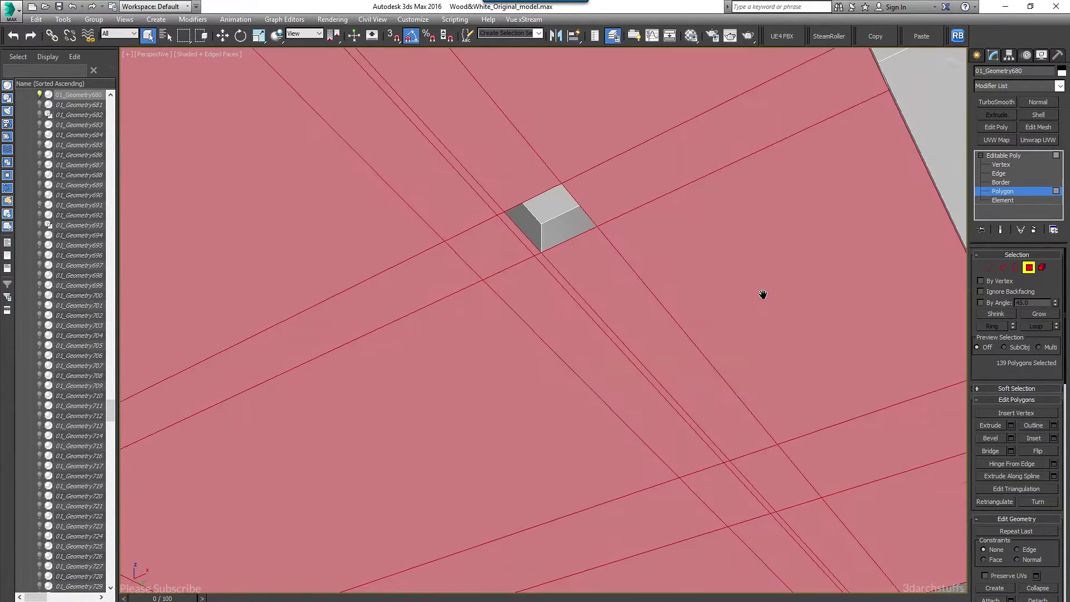
scroll(693, 310, "down", 6)
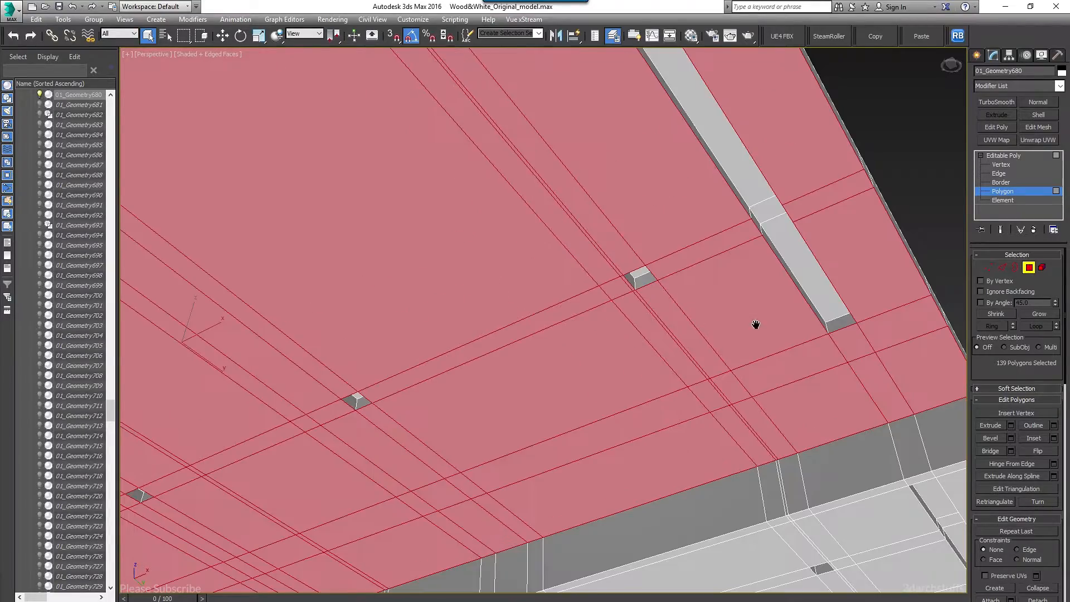
middle_click_drag(599, 395, 550, 326, "alt")
middle_click_drag(428, 181, 476, 332, "alt")
middle_click_drag(747, 224, 619, 316)
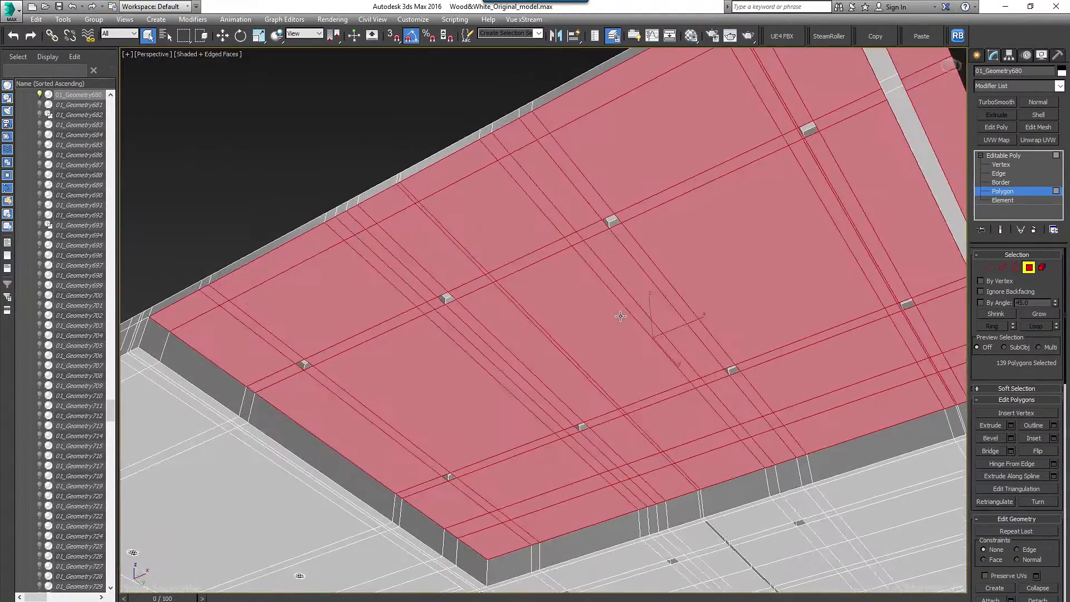
Detach the selected flat polygons of the raised ceiling section as a separate object
scroll(620, 316, "down", 3)
middle_click_drag(708, 304, 659, 301)
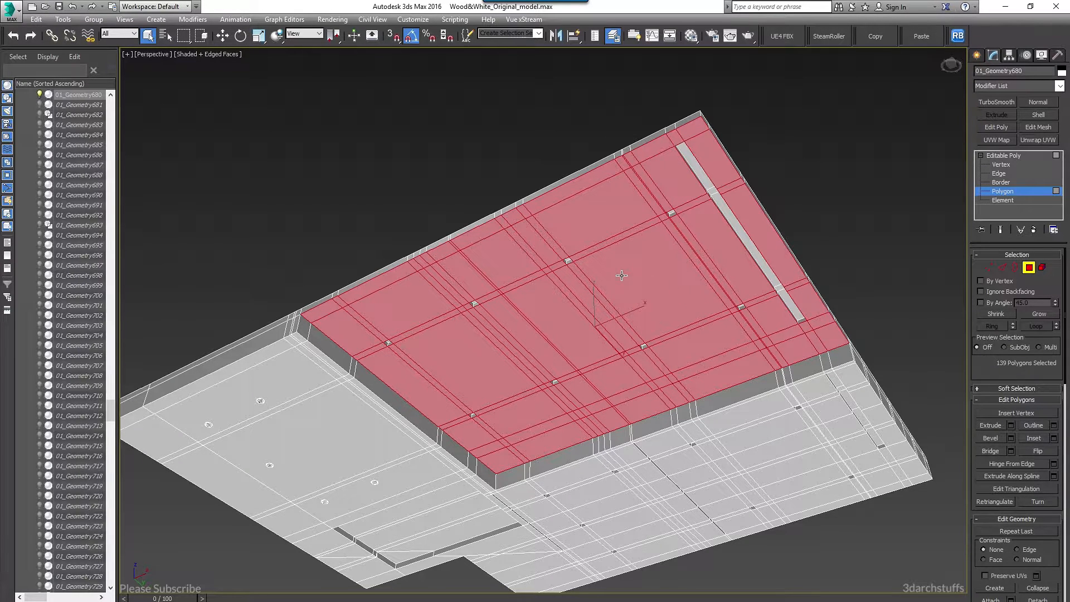
key("alt+d")
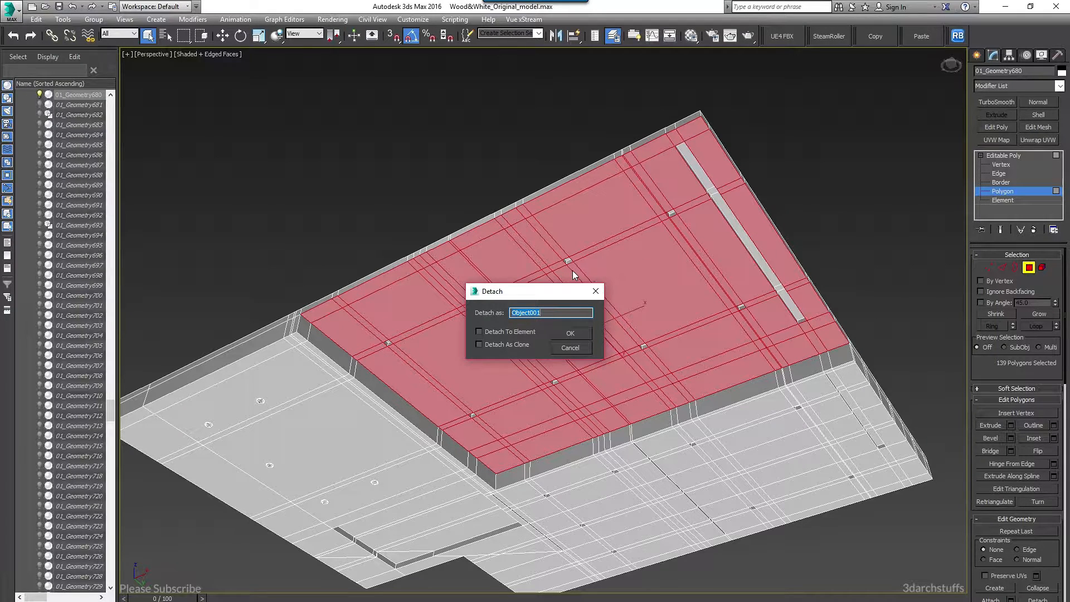
left_click(571, 334)
Select the vertical step faces along the raised section's long inner side, starting from the corner nearest the narrow slots
middle_click_drag(656, 343, 600, 323)
scroll(600, 323, "up", 8)
left_click(681, 249)
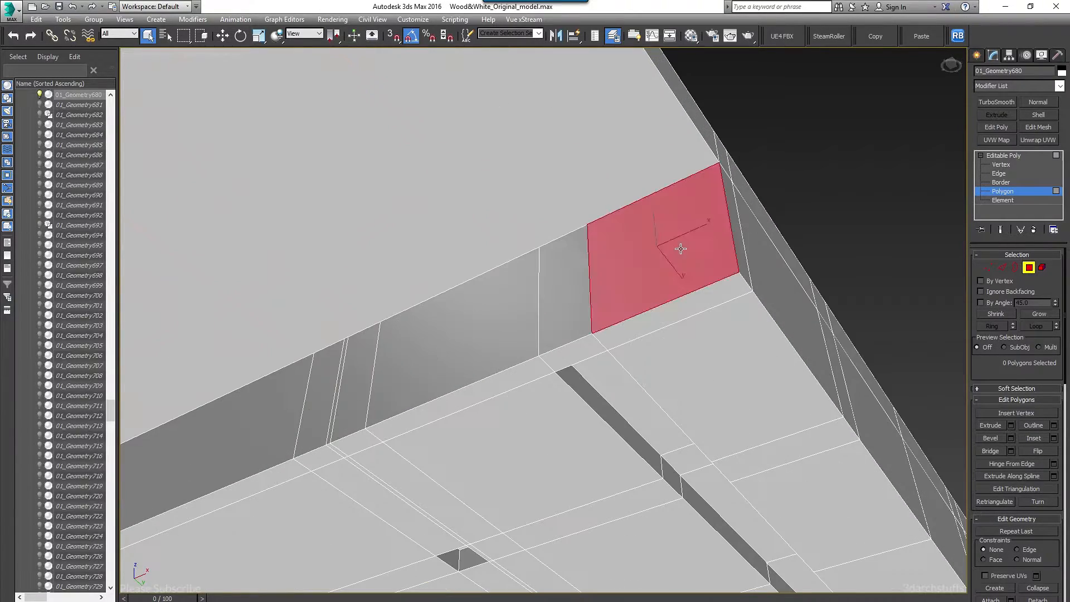
left_click(580, 284, "ctrl")
left_click(489, 326, "ctrl")
scroll(514, 351, "up", 3)
left_click(637, 331, "ctrl")
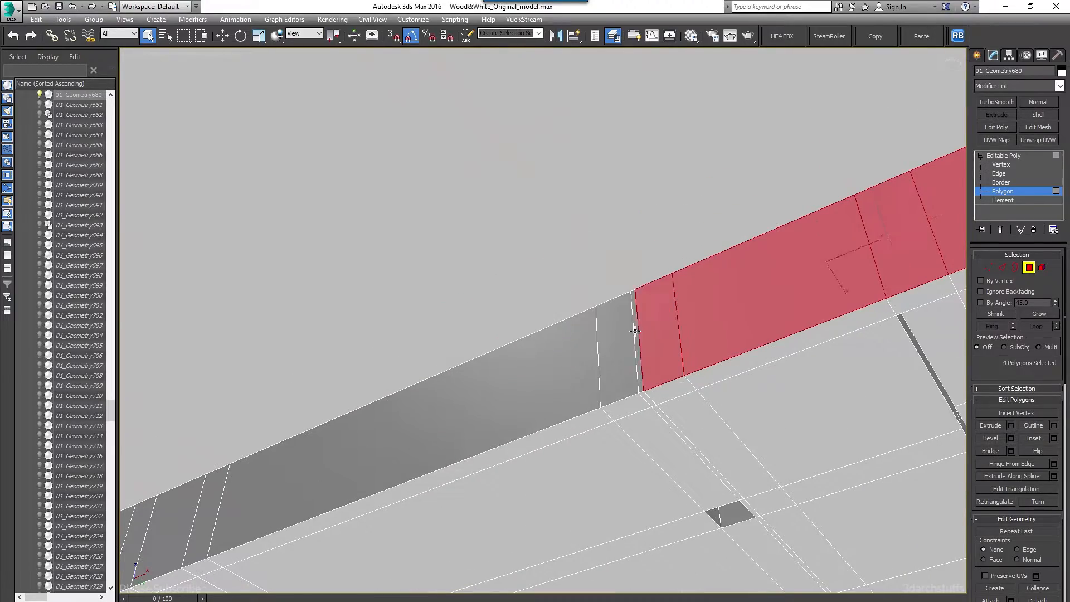
left_click_drag(637, 331, 563, 361, "ctrl")
Add the remaining vertical step faces along the same long side and detach them as a separate object
middle_click_drag(223, 493, 495, 390)
left_click_drag(496, 390, 368, 457, "ctrl")
middle_click_drag(223, 509, 608, 327)
left_click_drag(608, 330, 462, 397, "ctrl")
middle_click_drag(390, 411, 478, 363)
left_click_drag(313, 440, 456, 387, "ctrl")
scroll(456, 386, "down", 5)
middle_click_drag(612, 352, 592, 363, "alt")
key("alt+d")
left_click(573, 335)
Select the vertical faces along the adjacent side of the raised section's step and detach them as a separate object
scroll(347, 435, "up", 4)
left_click(479, 368)
left_click(434, 351, "ctrl")
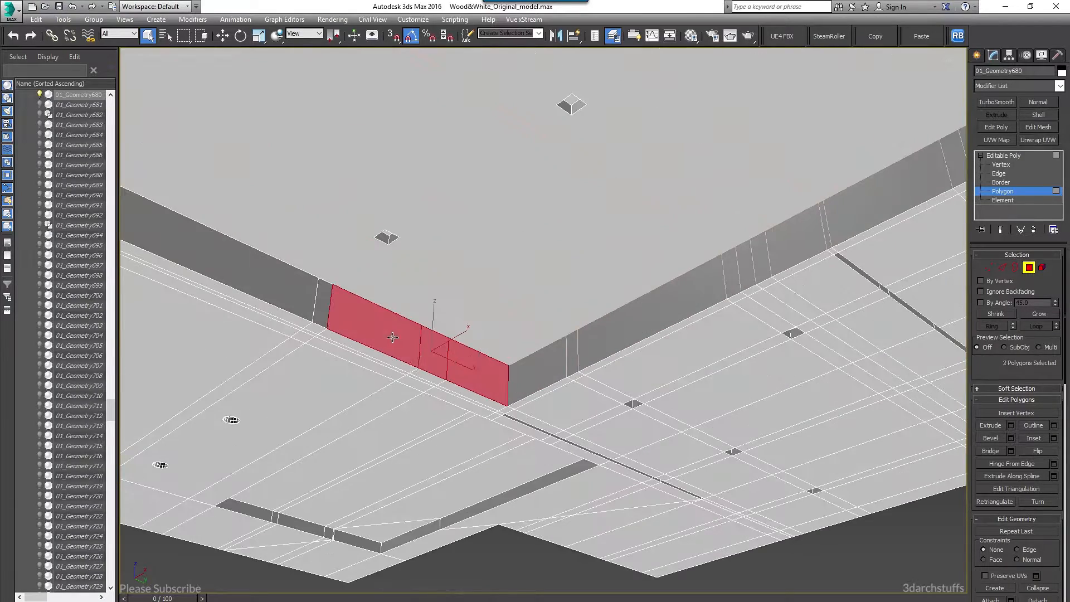
left_click(394, 338, "ctrl")
left_click(323, 304, "ctrl")
left_click(298, 293, "ctrl")
scroll(298, 293, "down", 3)
left_click(251, 295, "ctrl")
middle_click_drag(547, 413, 607, 356, "alt")
key("alt+d")
left_click(569, 333)
Select the first group of vertical side faces around the ceiling slab's outer perimeter
scroll(473, 279, "up", 4)
left_click(480, 279)
left_click(470, 280, "ctrl")
left_click(452, 282, "ctrl")
left_click(416, 290, "ctrl")
scroll(415, 290, "down", 2)
scroll(477, 330, "down", 4)
left_click(489, 378, "ctrl")
left_click(450, 352, "ctrl")
left_click(568, 358, "ctrl")
Add the wide and narrow vertical faces running along the slab's long outer edge
middle_click_drag(708, 349, 508, 360, "alt")
scroll(509, 361, "up", 4)
left_click(734, 234, "ctrl")
middle_click_drag(780, 323, 627, 319)
left_click(410, 356, "ctrl")
left_click(745, 303, "ctrl")
middle_click_drag(745, 304, 542, 345)
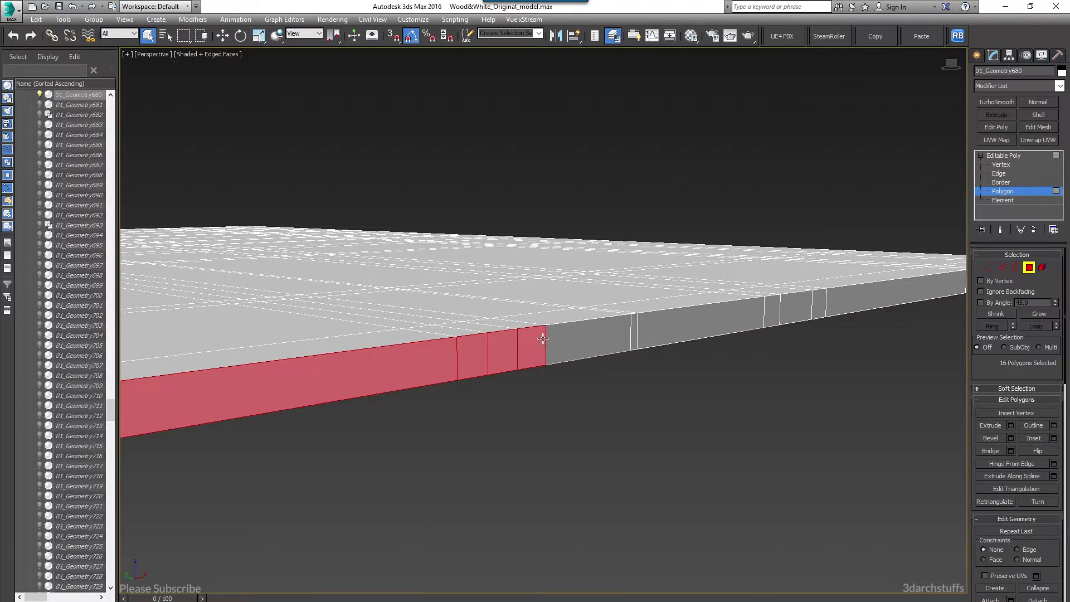
left_click(664, 325, "ctrl")
middle_click_drag(742, 310, 594, 338)
Add the remaining outer side faces up to the slab's far corner and delete all the selected faces
scroll(613, 341, "up", 3)
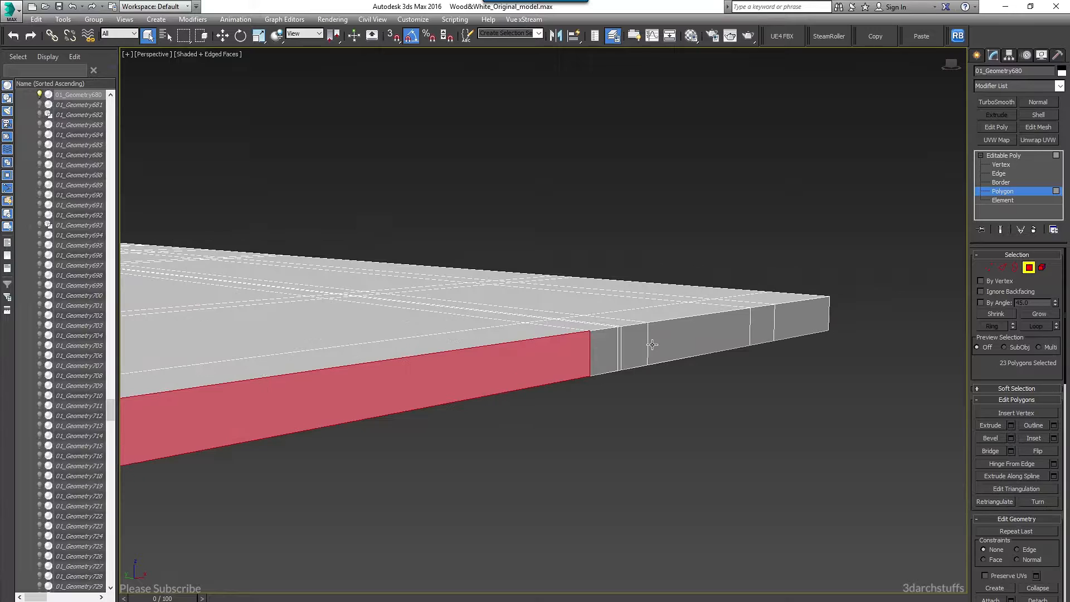
left_click(604, 354, "ctrl")
left_click(649, 334, "ctrl")
left_click(730, 329, "ctrl")
middle_click_drag(867, 306, 694, 334)
left_click(285, 379, "ctrl")
left_click(372, 366, "ctrl")
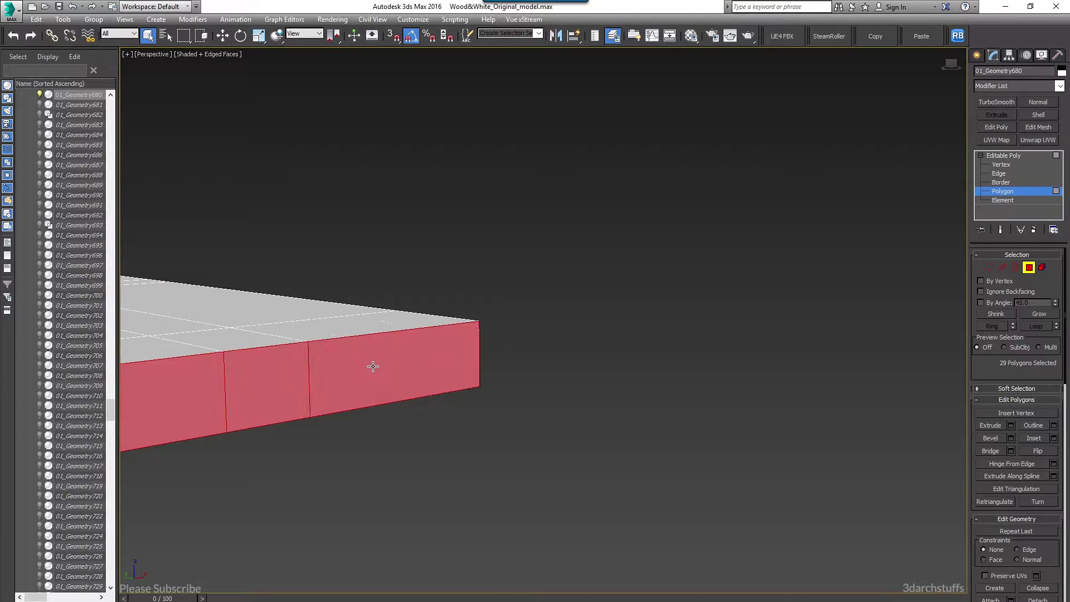
scroll(479, 347, "down", 5)
middle_click_drag(481, 351, 618, 279, "alt")
key("Delete")
Select the flat polygons inside the large rectangular recess of the lower ceiling and delete them
left_click(586, 268)
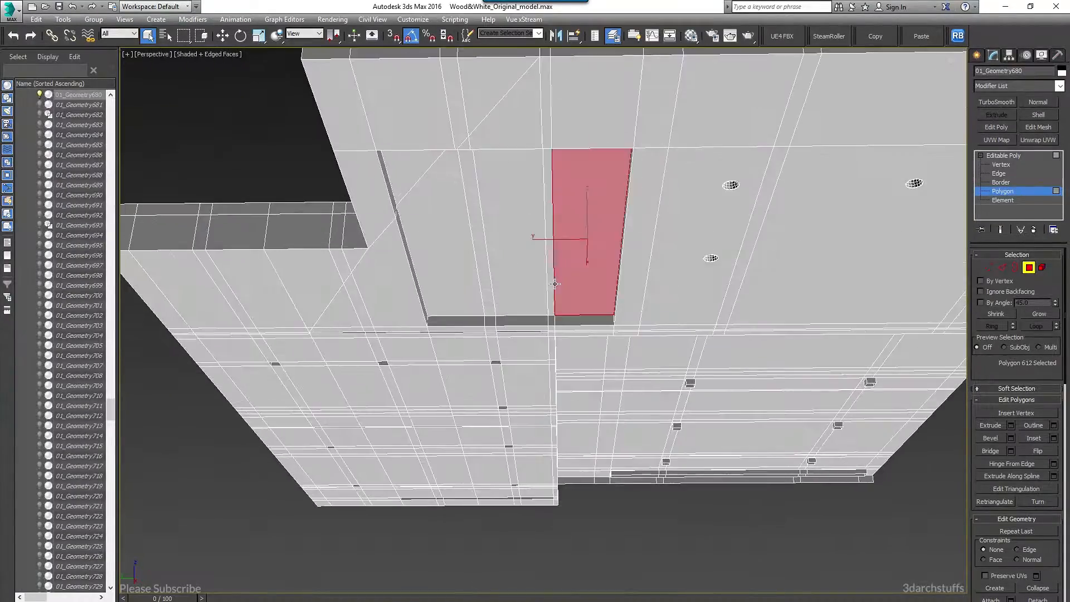
scroll(586, 268, "up", 2)
left_click(496, 284, "ctrl")
left_click(411, 299, "ctrl")
middle_click_drag(411, 299, 474, 246, "alt")
key("Delete")
Start a new selection of flat underside polygons on the lower ceiling section, picking large panels and border strips
left_click(473, 246)
left_click(396, 200, "ctrl")
scroll(411, 335, "down", 4)
left_click(402, 323, "ctrl")
left_click(502, 370, "ctrl")
left_click(640, 371, "ctrl")
left_click(591, 421, "ctrl")
left_click(629, 443, "ctrl")
left_click(671, 463, "ctrl")
left_click(738, 412, "ctrl")
left_click(811, 452, "ctrl")
Add the flat panels and strips around the lower ceiling's narrow slot, toward the nearest light recess
middle_click_drag(811, 453, 525, 308, "alt")
left_click(525, 309, "ctrl")
left_click(612, 351, "ctrl")
left_click(549, 376, "ctrl")
scroll(521, 415, "up", 4)
middle_click_drag(474, 419, 736, 358)
left_click(736, 359, "ctrl")
left_click(703, 295, "ctrl")
left_click(660, 172, "ctrl")
left_click(565, 168, "ctrl")
left_click(544, 95, "ctrl")
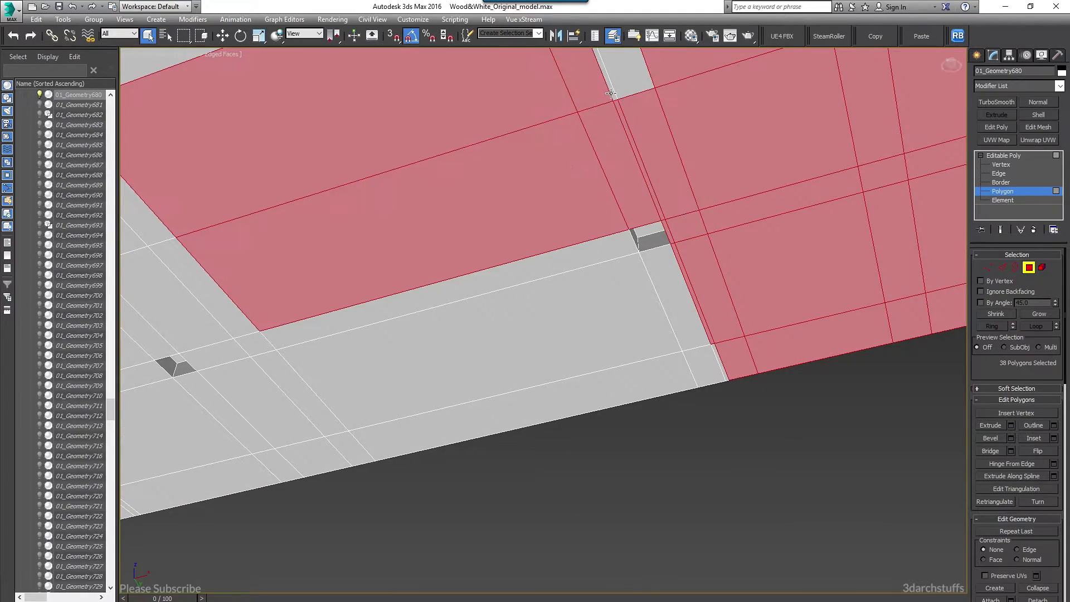
Add the panels and thin strips past the light recess nearest the slot, continuing along the lower ceiling's outer edge
left_click(619, 312, "ctrl")
left_click(709, 359, "ctrl")
left_click(473, 419, "ctrl")
middle_click_drag(366, 419, 684, 322)
left_click(613, 312, "ctrl")
left_click(549, 181, "ctrl")
left_click(597, 194, "ctrl")
middle_click_drag(596, 194, 727, 375)
left_click_drag(669, 273, 619, 215, "ctrl")
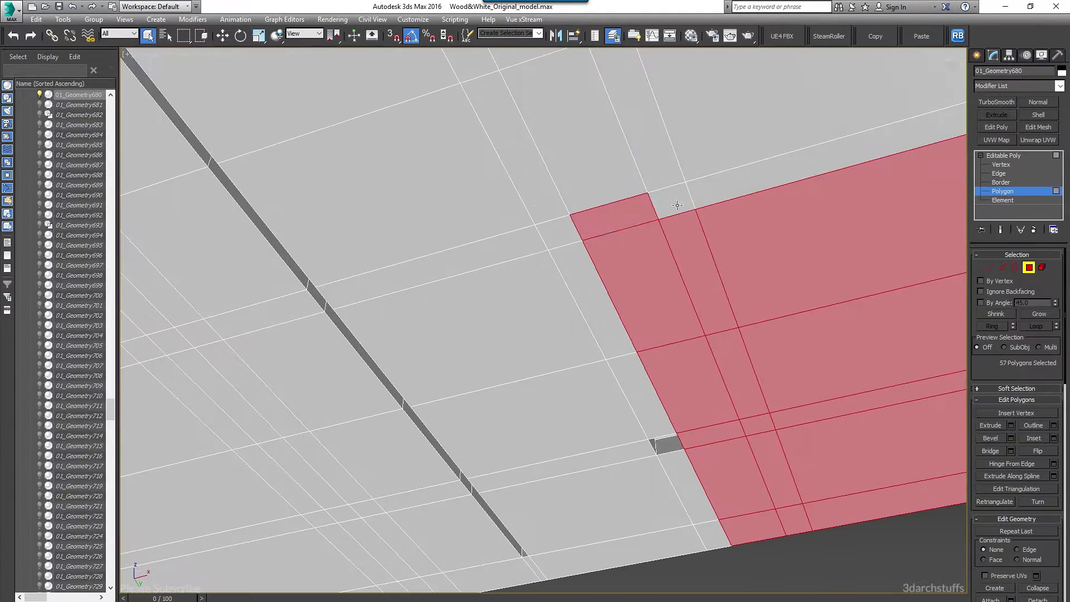
Extend the selection inward with the grid strips leading to the next inner light recess, leaving the recess unselected
middle_click_drag(697, 200, 243, 313)
left_click_drag(619, 195, 563, 134, "ctrl")
left_click(312, 251, "ctrl")
scroll(304, 284, "down", 3)
middle_click_drag(302, 292, 485, 310)
left_click_drag(486, 310, 446, 327, "ctrl")
left_click_drag(438, 259, 399, 323, "ctrl")
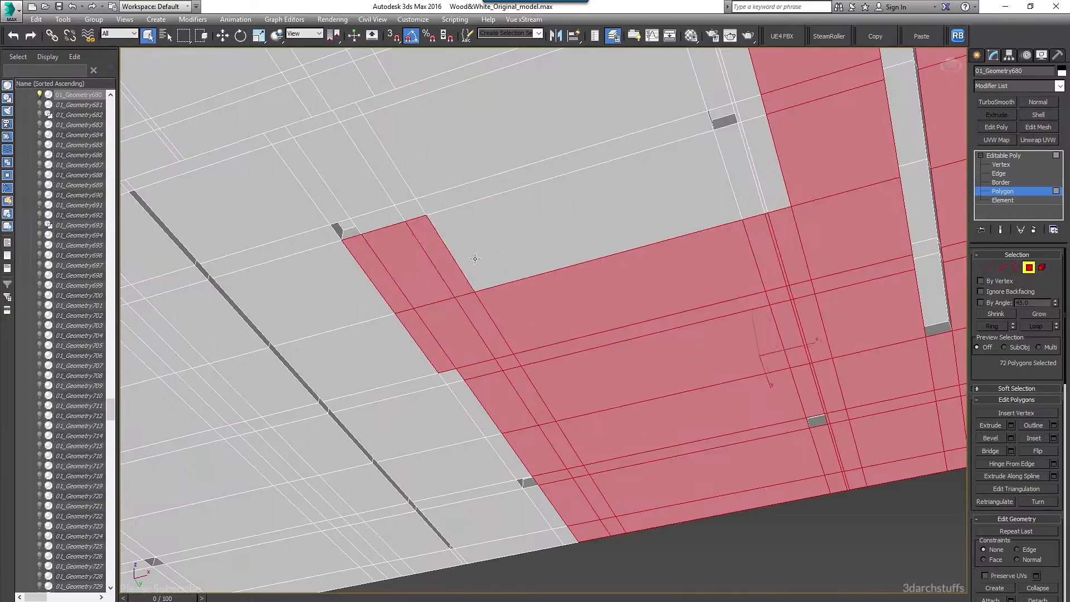
Add the long panels and thin strips between the inner light recesses, extending the selection to the start of the narrow slot
left_click_drag(713, 183, 763, 162, "ctrl")
middle_click_drag(764, 163, 567, 217)
left_click(516, 145, "ctrl")
middle_click_drag(275, 226, 533, 204)
left_click_drag(543, 235, 537, 213, "ctrl")
left_click_drag(471, 245, 393, 225, "ctrl")
middle_click_drag(348, 246, 418, 236)
left_click(418, 236, "ctrl")
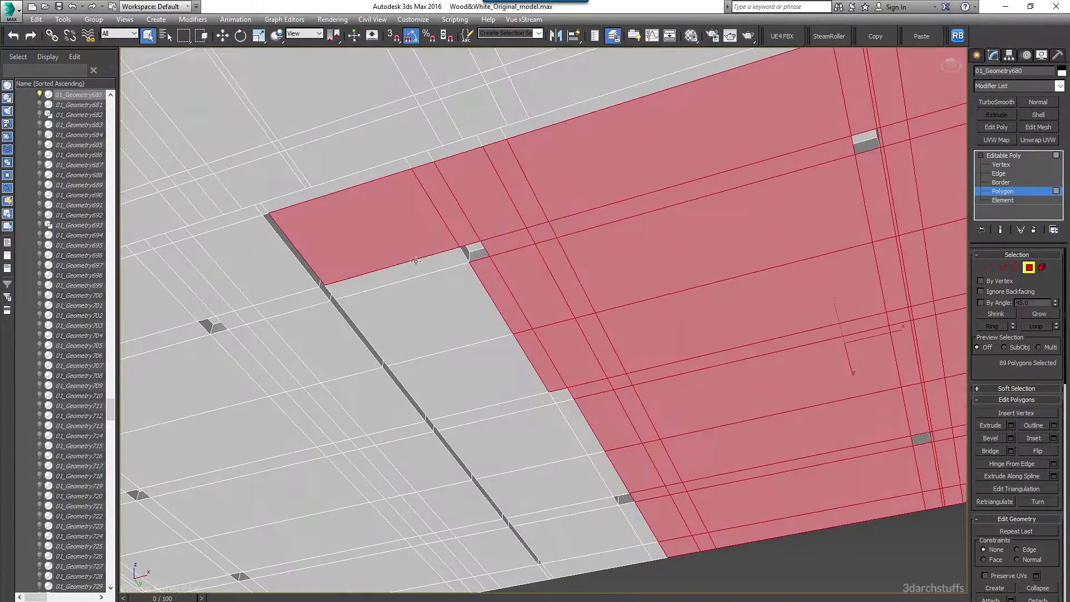
Add the panels between the selected area and the long narrow slot, down to the ceiling's outer edge
left_click_drag(521, 404, 577, 427, "ctrl")
left_click_drag(607, 474, 577, 530, "ctrl")
scroll(577, 529, "down", 3)
middle_click_drag(577, 529, 514, 404, "alt")
scroll(558, 415, "up", 4)
left_click_drag(514, 404, 714, 386, "ctrl")
scroll(715, 385, "down", 4)
middle_click_drag(714, 386, 650, 394, "alt")
scroll(884, 353, "down", 3)
scroll(650, 394, "up", 5)
left_click_drag(650, 394, 643, 438, "ctrl")
scroll(572, 475, "down", 3)
Add the thin strips running along the far side of the narrow slot
middle_click_drag(572, 475, 580, 368, "alt")
scroll(762, 327, "up", 4)
left_click(569, 378, "ctrl")
left_click(549, 414, "ctrl")
middle_click_drag(534, 451, 579, 301, "alt")
left_click_drag(585, 262, 558, 384, "ctrl")
scroll(557, 357, "down", 4)
middle_click_drag(557, 357, 440, 181, "alt")
scroll(474, 245, "up", 4)
Extend the selection past the slot's inner end with the small strips toward the next light recess
left_click_drag(437, 184, 409, 210, "ctrl")
middle_click_drag(409, 210, 685, 105)
left_click(505, 219, "ctrl")
left_click(464, 243, "ctrl")
middle_click_drag(463, 242, 618, 136)
left_click(580, 162, "ctrl")
left_click(476, 221, "ctrl")
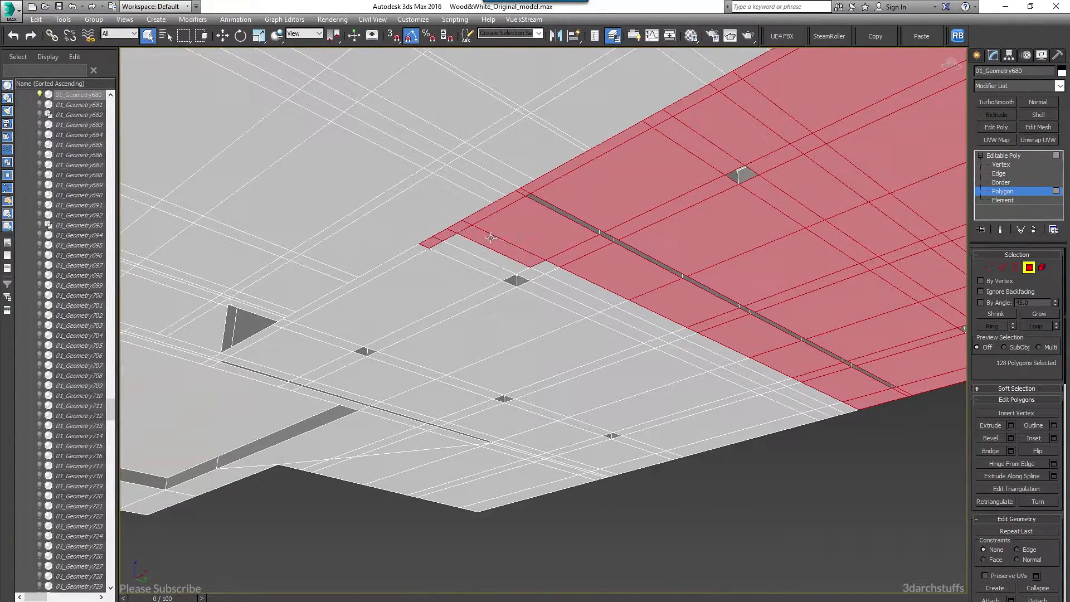
Add the panels between the light recesses beyond the slot, leaving the recesses unselected
left_click(622, 319, "ctrl")
left_click(641, 316, "ctrl")
scroll(622, 320, "down", 3)
left_click(127, 54)
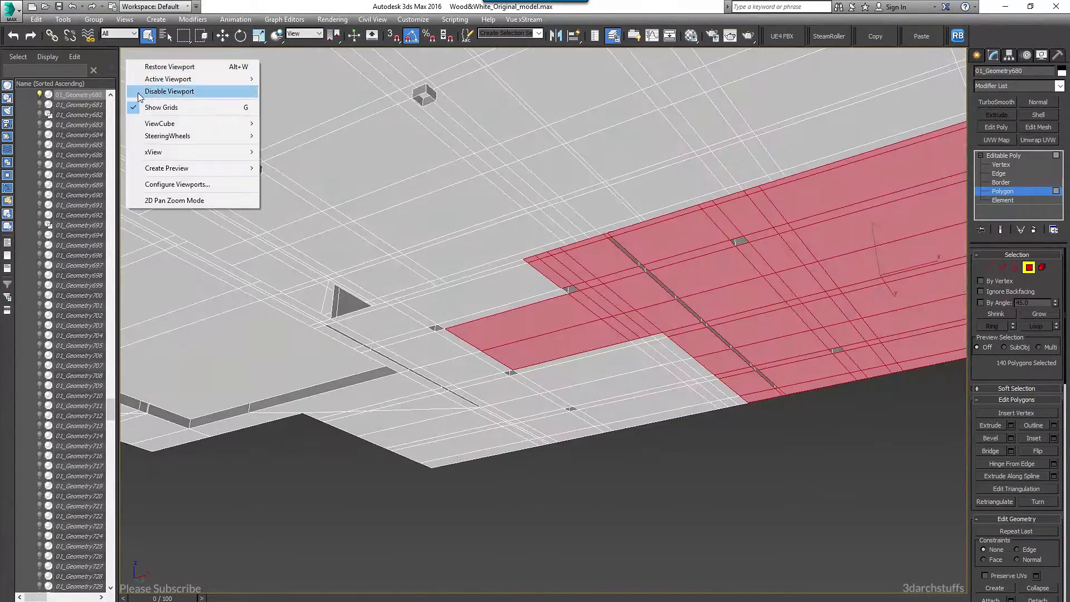
Add the panels and border strips around the outer light recesses, reaching the end of the second narrow slot
scroll(602, 334, "up", 4)
middle_click_drag(602, 335, 651, 340, "alt")
left_click_drag(741, 481, 703, 491, "ctrl")
left_click(652, 475, "ctrl")
left_click_drag(658, 448, 648, 430, "ctrl")
middle_click_drag(641, 426, 620, 333, "alt")
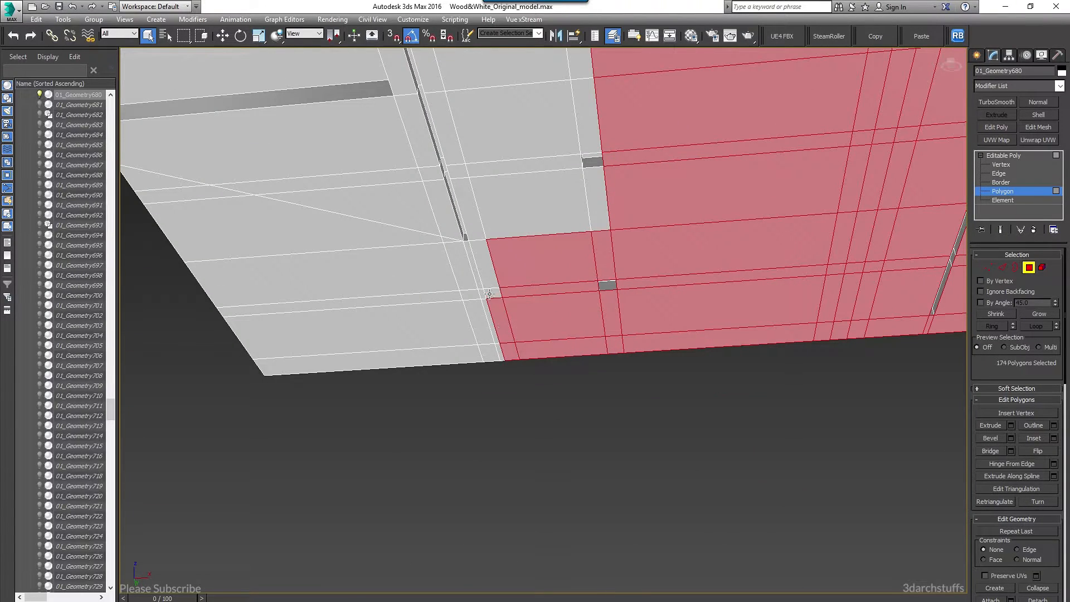
Add the outer corner panels and the panels and strips alongside the second narrow slot
left_click_drag(477, 319, 495, 356, "ctrl")
middle_click_drag(565, 257, 616, 347)
left_click_drag(616, 323, 535, 240, "ctrl")
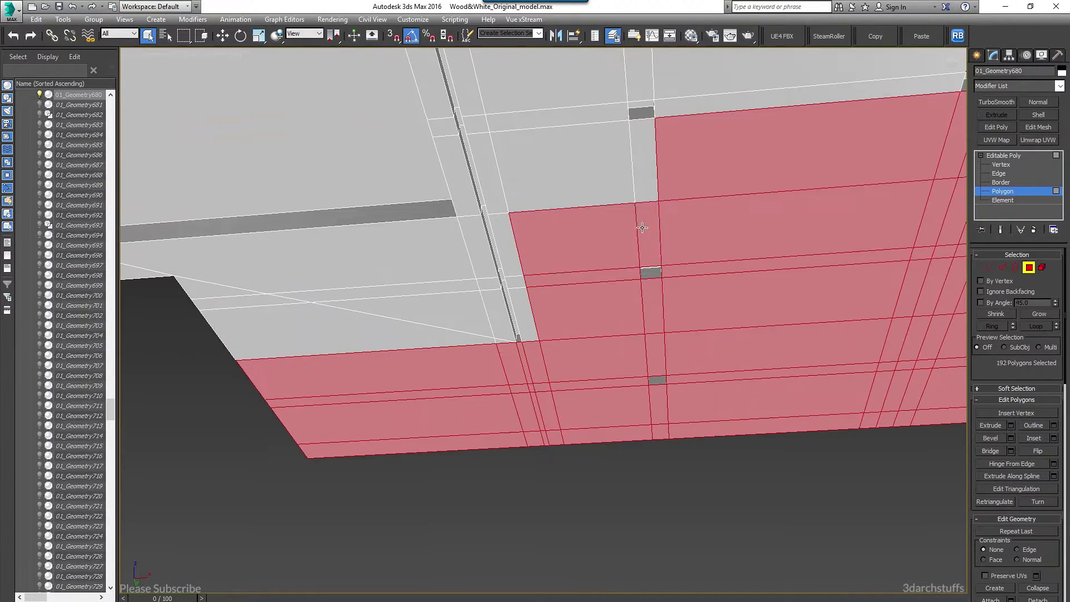
middle_click_drag(640, 220, 639, 304)
left_click_drag(635, 245, 502, 162, "ctrl")
middle_click_drag(681, 148, 717, 192, "alt")
left_click_drag(590, 122, 418, 83, "ctrl")
Add the large panels across the second slot and the thin strips beside the rectangular recess
scroll(501, 178, "down", 4)
middle_click_drag(501, 178, 684, 293, "alt")
scroll(608, 229, "up", 4)
scroll(684, 293, "up", 2)
left_click_drag(609, 237, 580, 211, "ctrl")
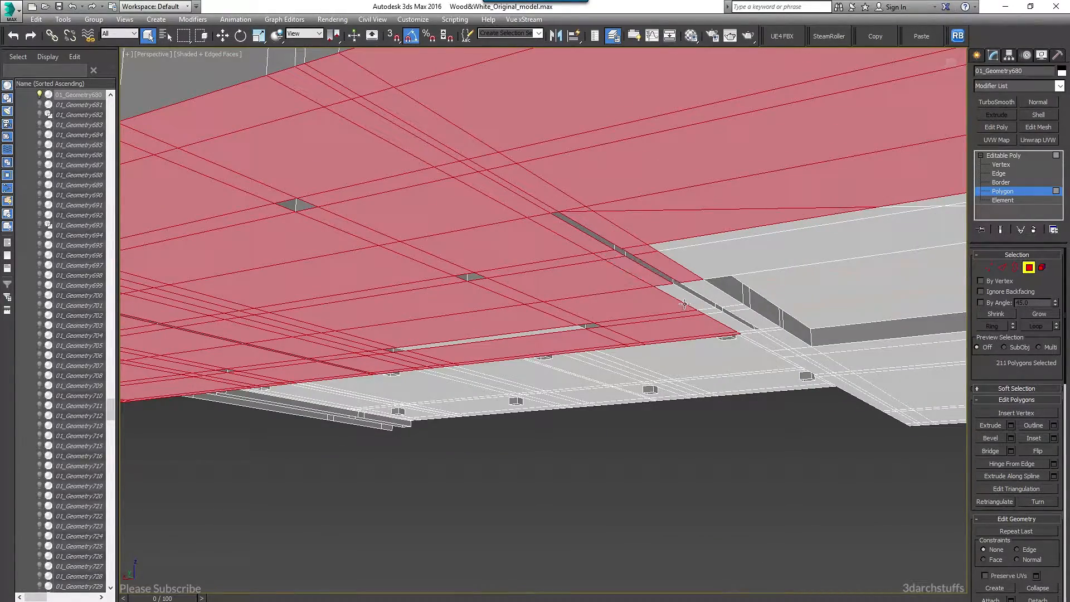
middle_click_drag(720, 317, 744, 273, "alt")
left_click_drag(771, 294, 730, 326, "ctrl")
Add the remaining triangular pieces at the ceiling's notch and the strip running beside the rectangular recess
scroll(724, 323, "down", 5)
middle_click_drag(697, 312, 616, 361, "alt")
scroll(616, 360, "up", 3)
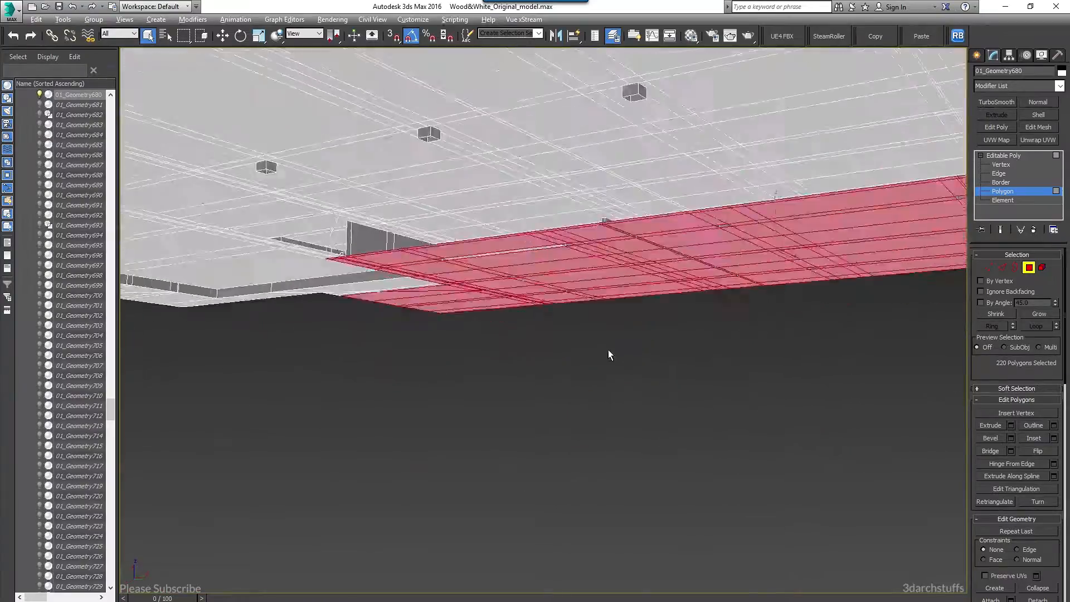
scroll(401, 266, "up", 4)
middle_click_drag(401, 265, 660, 388, "alt")
middle_click_drag(776, 322, 685, 377, "alt")
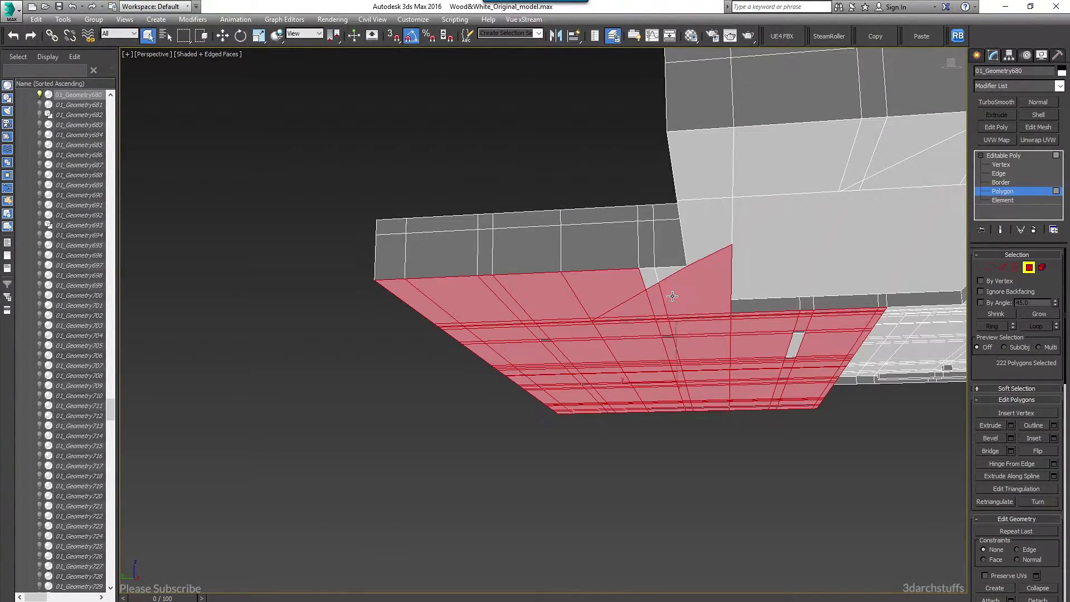
mouse_move(662, 275)
middle_mouse_down("alt")
mouse_move(666, 214)
mouse_move(660, 324)
mouse_move(674, 276)
middle_mouse_up("alt")
scroll(669, 245, "down", 3)
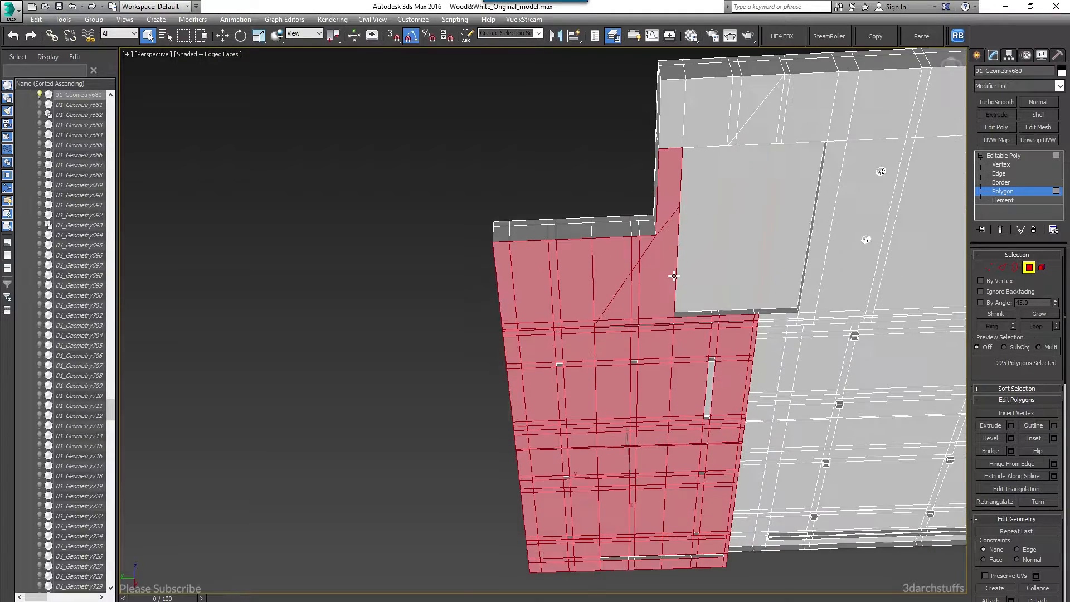
Check the lower ceiling selection for stray faces and detach the flat polygons as a separate object
middle_click_drag(602, 365, 567, 307, "alt")
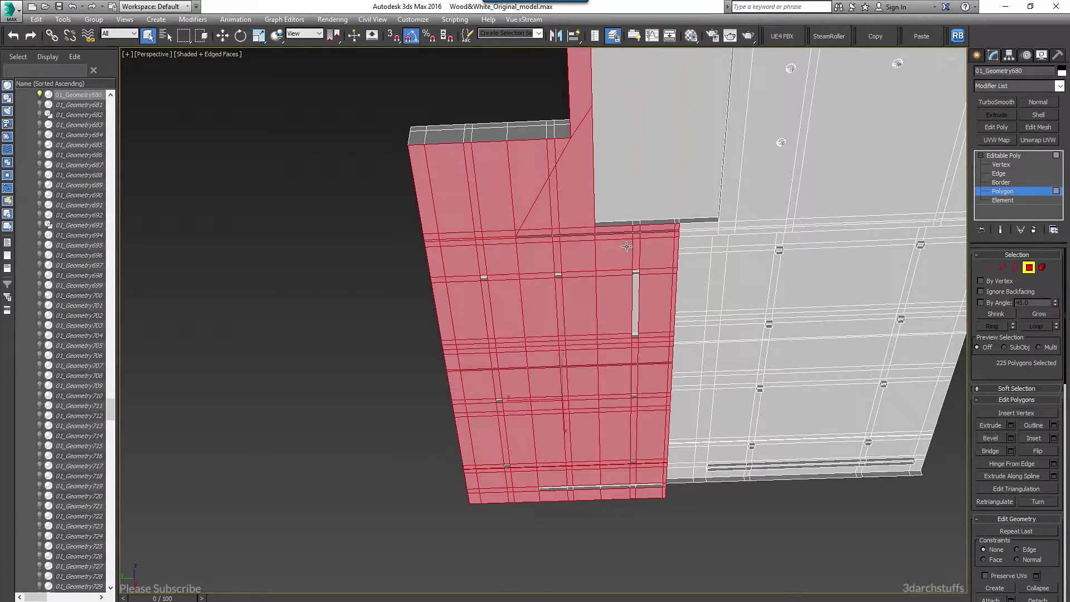
middle_click_drag(588, 474, 629, 379, "alt")
scroll(757, 284, "up", 1)
scroll(633, 246, "up", 1)
scroll(488, 222, "up", 1)
scroll(456, 186, "down", 2)
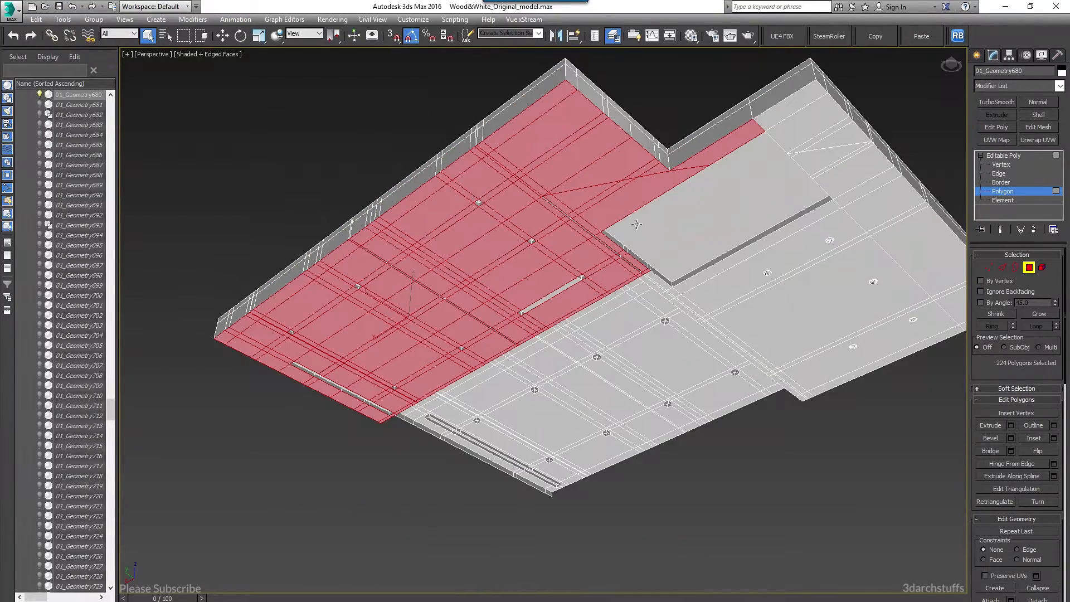
mouse_move(522, 290)
middle_mouse_down("alt")
mouse_move(573, 356)
mouse_move(506, 328)
mouse_move(501, 293)
middle_mouse_up("alt")
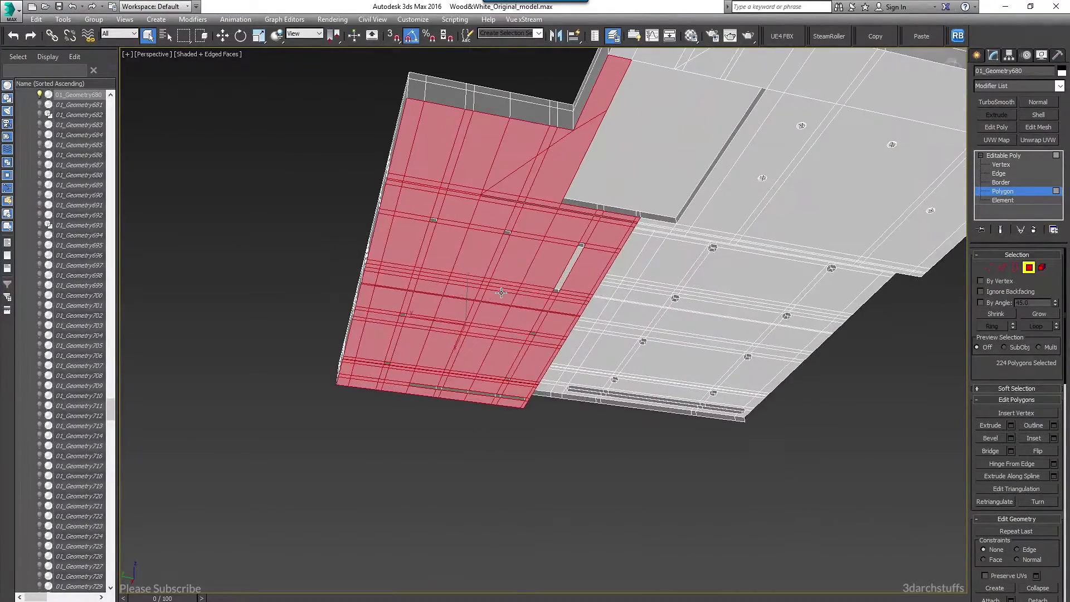
middle_click_drag(518, 223, 565, 252, "alt")
key("alt+d")
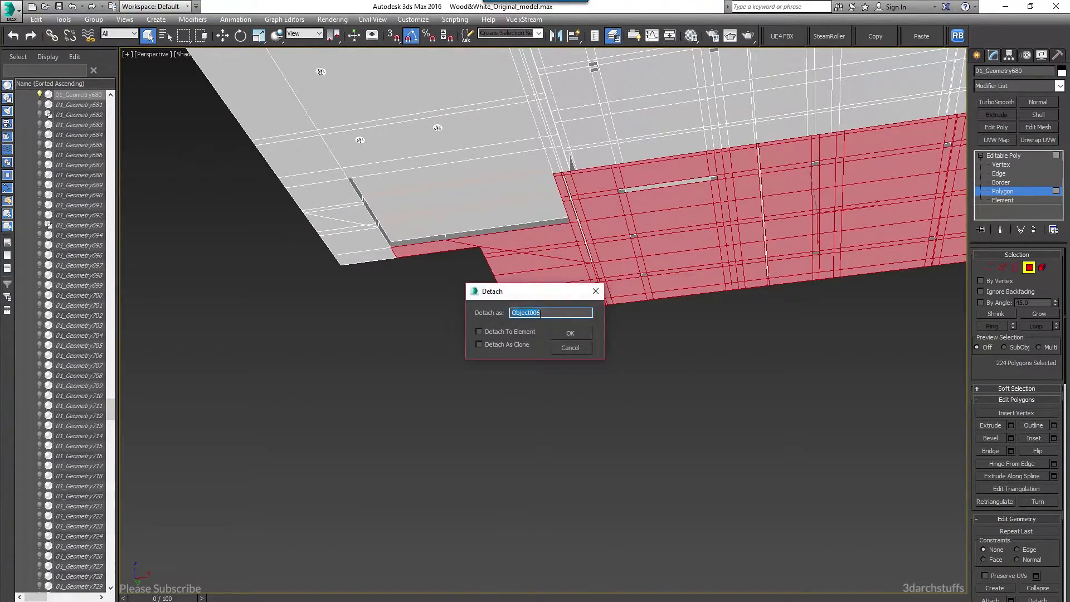
left_click(574, 337)
middle_click_drag(574, 334, 613, 318, "alt")
Select the vertical side faces of the deeper portion of the ceiling's outer edge
scroll(602, 278, "down", 4)
scroll(580, 234, "up", 3)
left_click(587, 241)
middle_click_drag(587, 241, 595, 356, "alt")
scroll(611, 272, "up", 4)
scroll(595, 356, "down", 5)
scroll(594, 356, "up", 6)
left_click(458, 262)
left_click(641, 346, "ctrl")
left_click(911, 224, "ctrl")
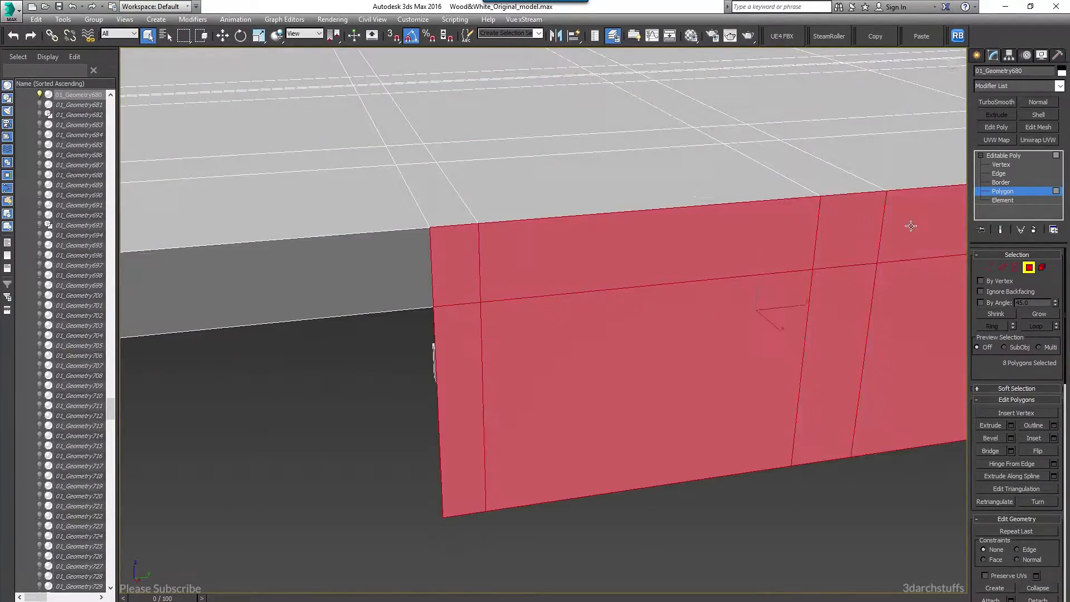
Extend the side-face selection along the shallower stretch of the ceiling's outer edge
scroll(911, 223, "down", 5)
middle_click_drag(911, 223, 582, 283)
left_click(496, 330, "ctrl")
left_click(501, 359, "ctrl")
left_click(764, 337, "ctrl")
scroll(764, 323, "down", 5)
scroll(563, 351, "up", 4)
left_click(363, 339, "ctrl")
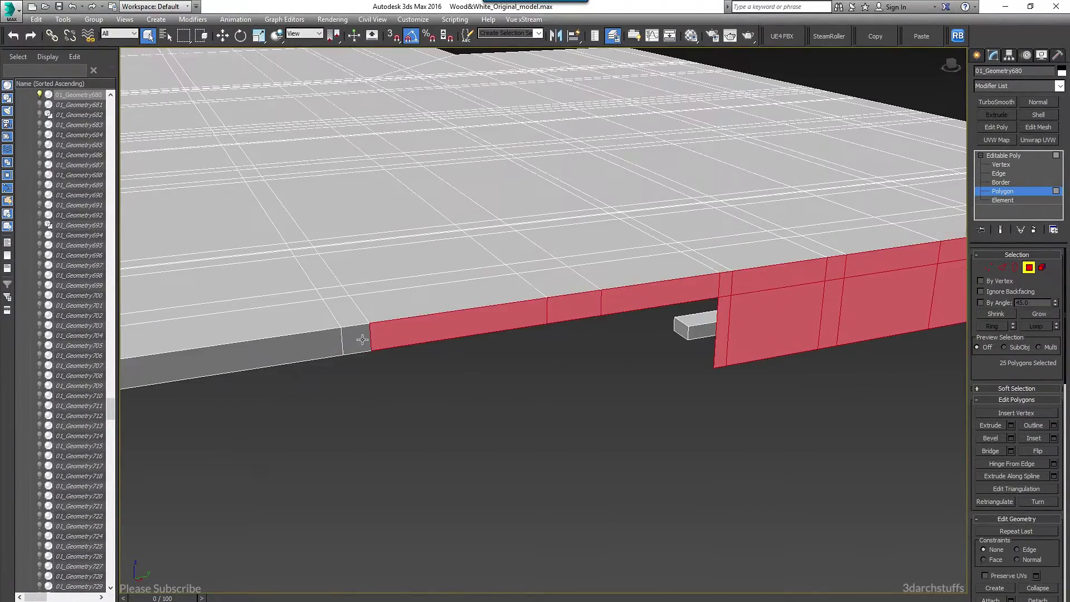
middle_click_drag(362, 339, 652, 273)
scroll(652, 273, "down", 3)
left_click(385, 315, "ctrl")
middle_click_drag(423, 308, 538, 184, "alt")
scroll(538, 184, "down", 2)
middle_click_drag(538, 184, 641, 298)
Start a new selection with the large flat panel between the round light recesses and its adjoining border strips
left_click(644, 301)
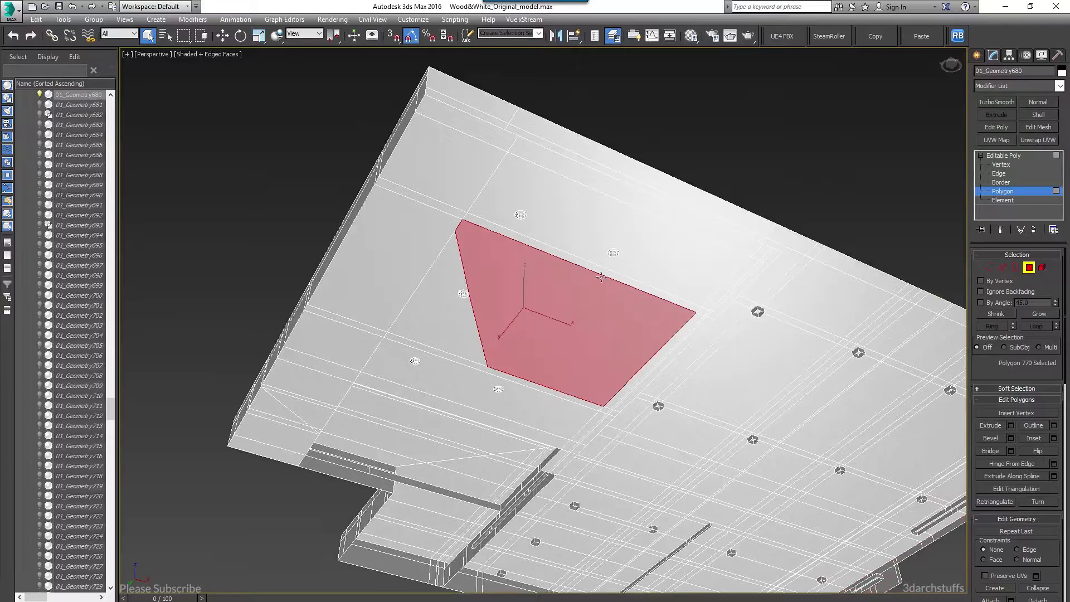
scroll(597, 268, "up", 5)
middle_click_drag(501, 238, 540, 262)
scroll(533, 237, "down", 3)
scroll(532, 232, "down", 3)
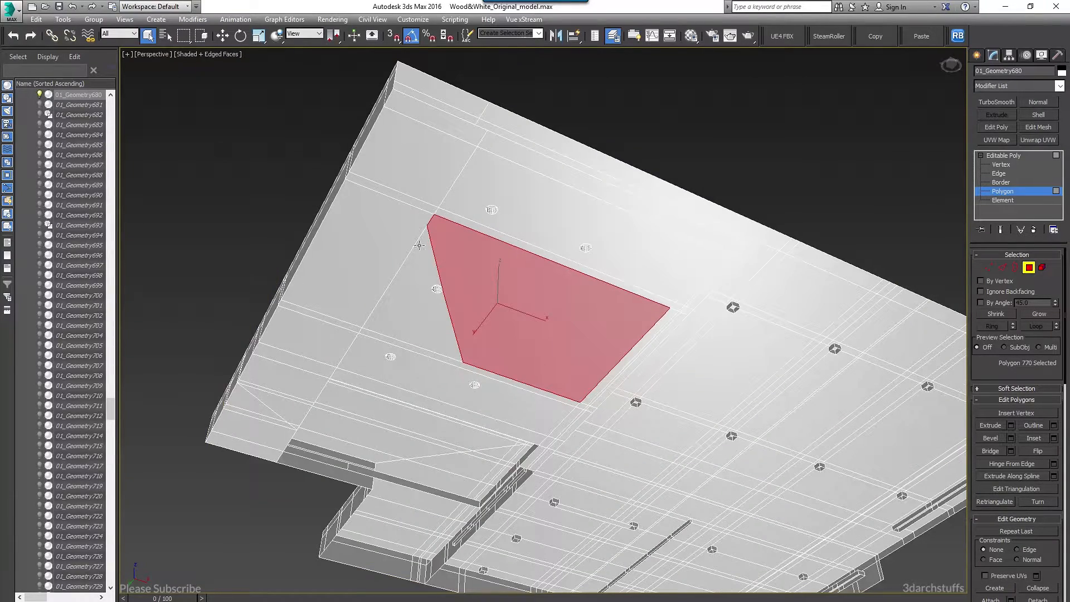
middle_click_drag(623, 332, 551, 287)
scroll(560, 256, "up", 4)
middle_click_drag(563, 248, 554, 259, "alt")
middle_click_drag(582, 185, 501, 232)
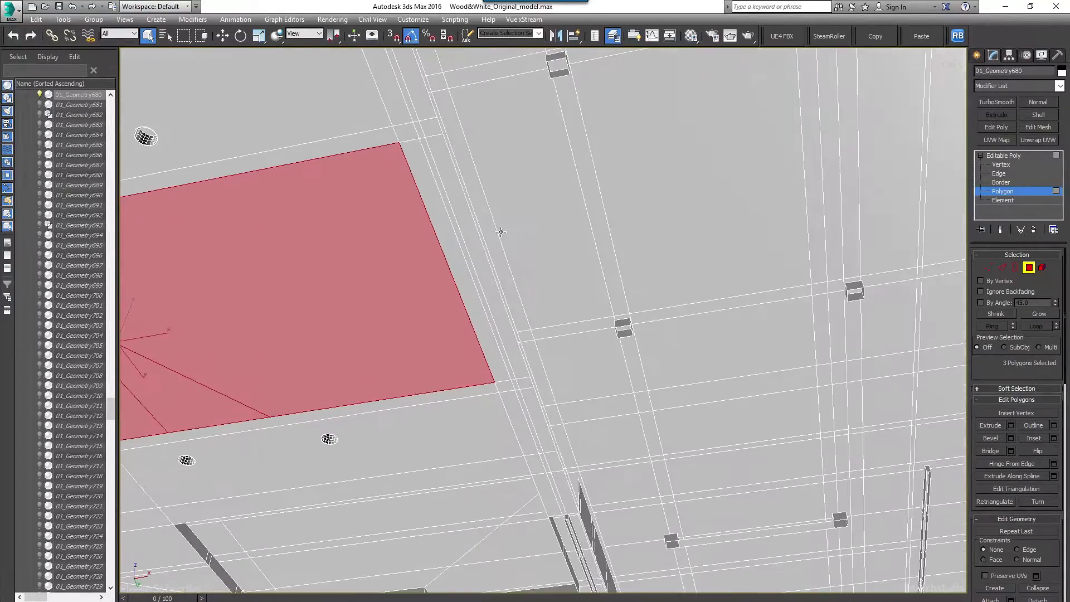
middle_click_drag(439, 149, 468, 181, "alt")
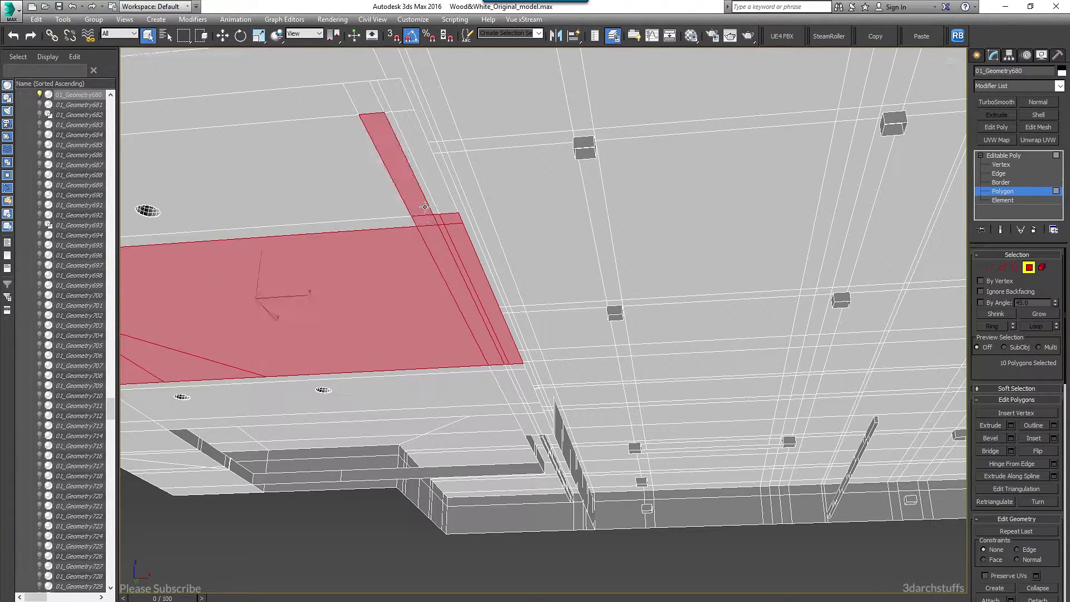
Add the panels and triangular pieces around the round light recesses toward the ceiling's outer corner
left_click(440, 192, "ctrl")
middle_click_drag(440, 192, 554, 217, "alt")
left_click(470, 174, "ctrl")
left_click(554, 217, "ctrl")
left_click(522, 228, "ctrl")
left_click(413, 274, "ctrl")
middle_click_drag(413, 274, 603, 260, "alt")
left_click(516, 146, "ctrl")
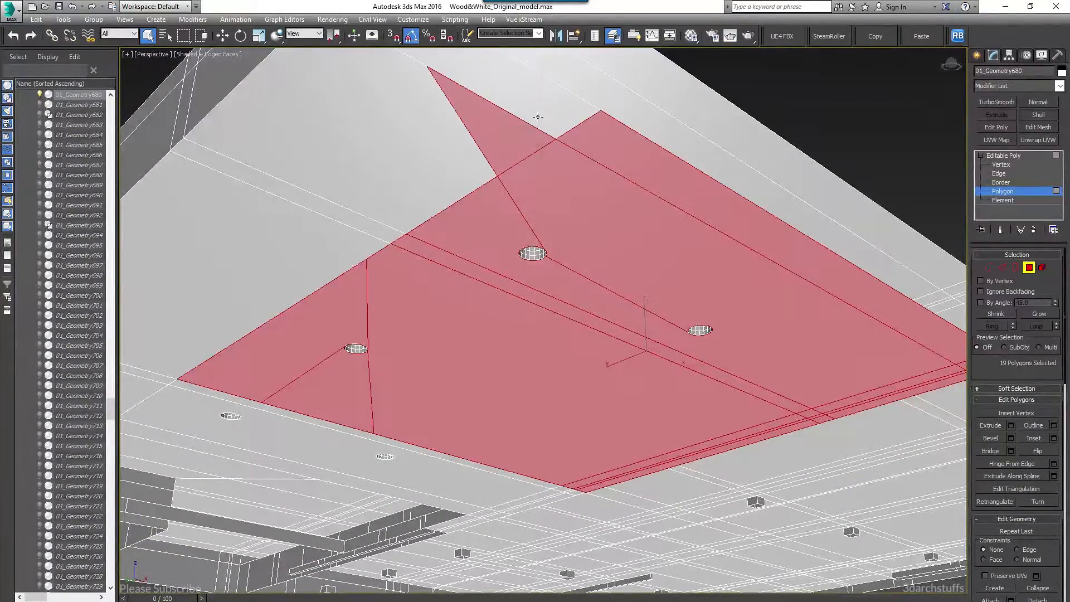
left_click(549, 106, "ctrl")
left_click(444, 143, "ctrl")
Add the panels between the round light recesses and the outer side, continuing along the edge past the rectangular recess
scroll(480, 210, "down", 5)
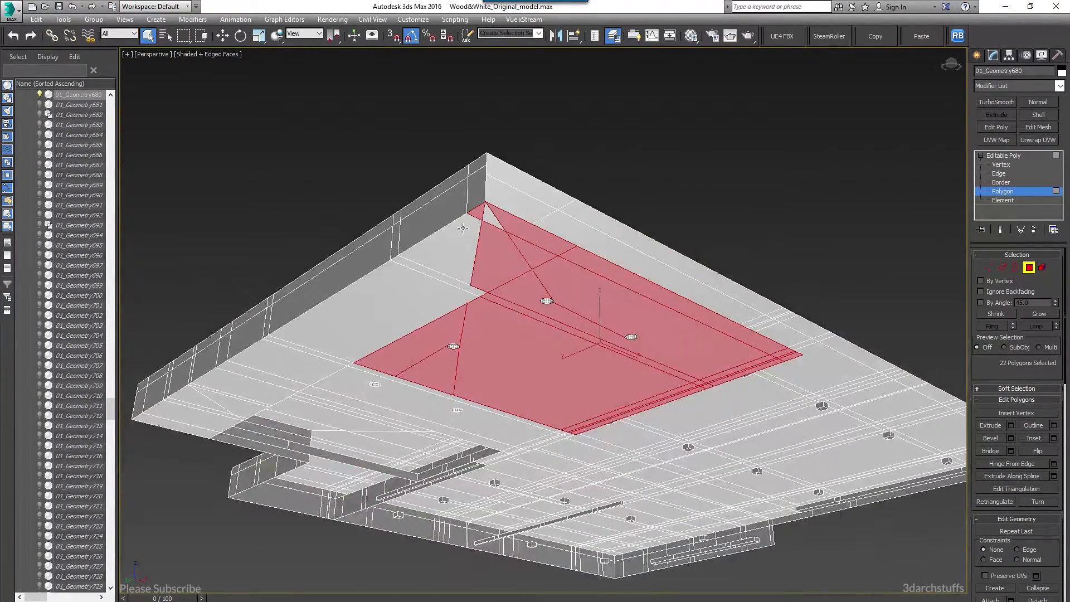
left_click(424, 285, "ctrl")
left_click(475, 303, "ctrl")
scroll(474, 305, "up", 4)
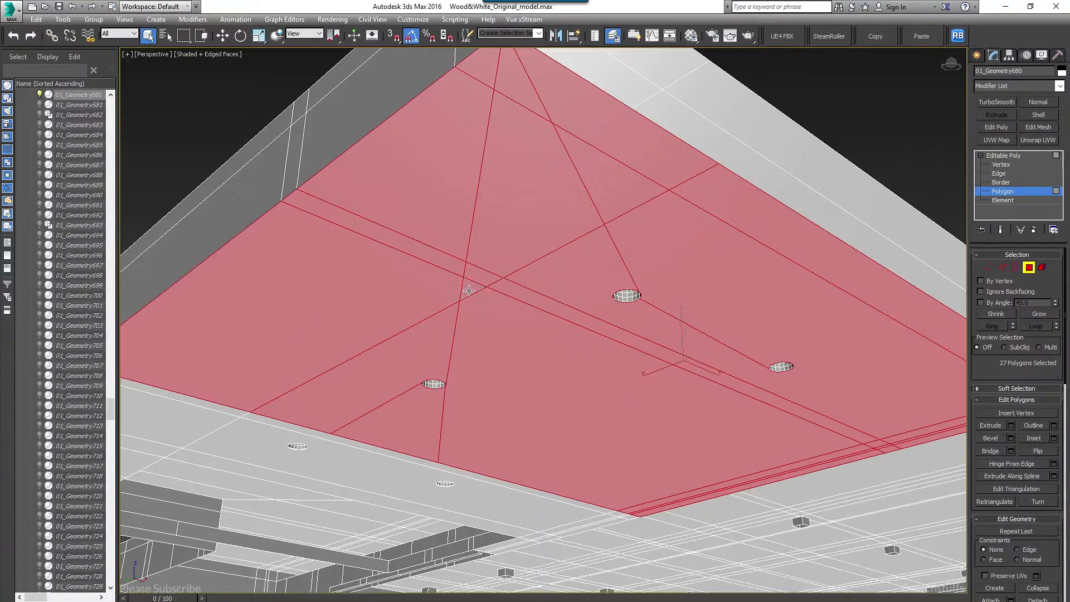
scroll(469, 290, "down", 5)
left_click(501, 217, "ctrl")
mouse_move(502, 217)
middle_mouse_down("alt")
mouse_move(535, 184)
mouse_move(514, 218)
middle_mouse_up("alt")
scroll(515, 220, "up", 3)
left_click(514, 222, "ctrl")
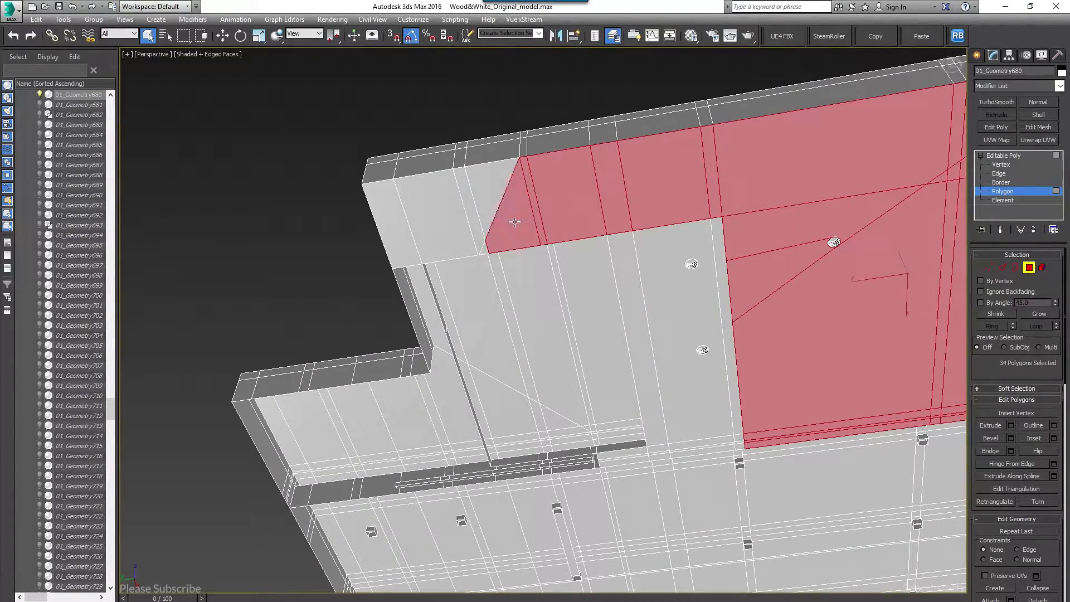
Add the end panel of the outer border and the panels between the rectangular recess and the round lights
left_click(410, 235, "ctrl")
left_click(691, 312, "ctrl")
left_click(729, 329, "ctrl")
scroll(729, 331, "down", 4)
middle_click_drag(729, 331, 725, 357, "alt")
scroll(629, 316, "up", 5)
Add the remaining thin strips bordering the gridded ceiling section and detach the selected flat polygons
left_click(630, 315, "ctrl")
left_click_drag(630, 316, 604, 328, "ctrl")
left_click_drag(640, 385, 612, 399, "ctrl")
left_click_drag(647, 450, 620, 455, "ctrl")
scroll(621, 446, "down", 5)
middle_click_drag(602, 343, 756, 310, "alt")
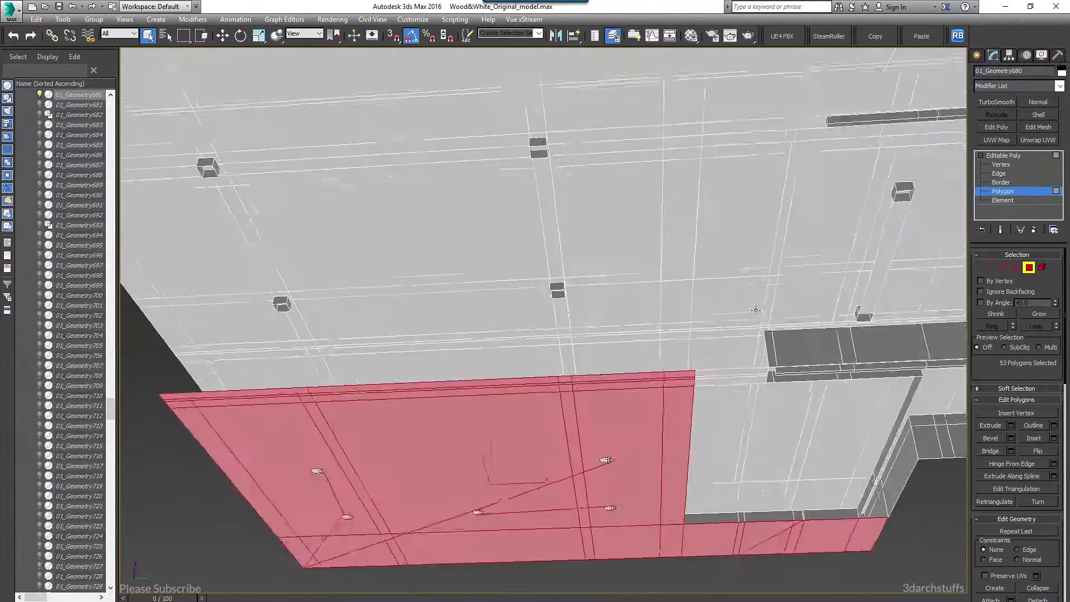
left_click(1037, 599)
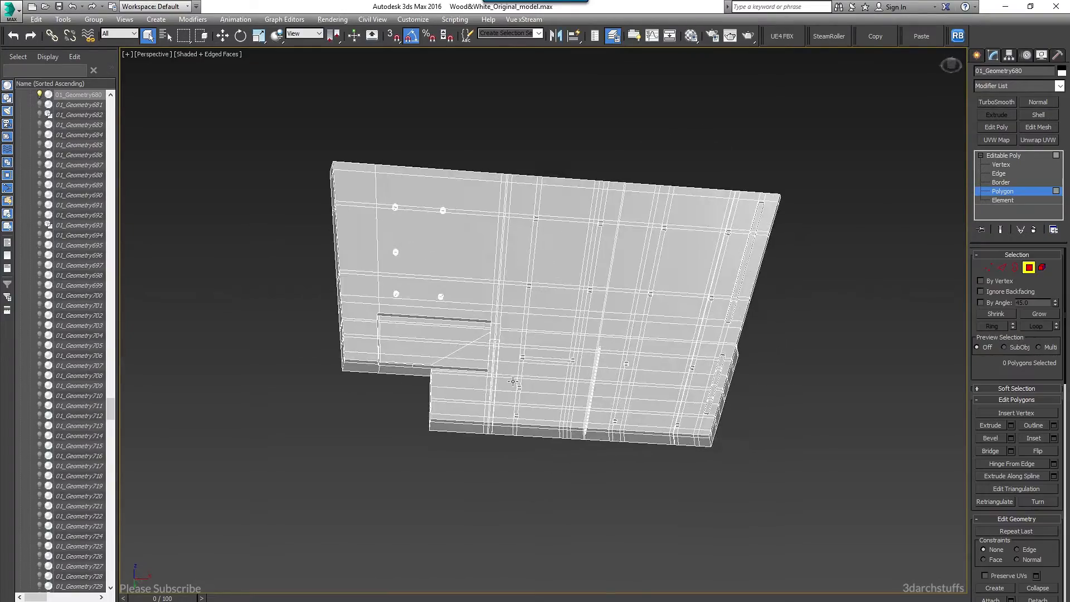
Switch to element selection, pick a connected piece of the ceiling and detach it
scroll(512, 381, "up", 4)
mouse_move(512, 381)
middle_mouse_down("alt")
mouse_move(424, 399)
mouse_move(379, 329)
mouse_move(513, 365)
middle_mouse_up("alt")
key("5")
left_click(585, 231)
middle_click_drag(586, 232, 502, 268, "alt")
left_click(557, 501)
left_click(457, 262)
left_click(399, 267)
middle_click_drag(399, 267, 511, 179, "alt")
left_click(1037, 538)
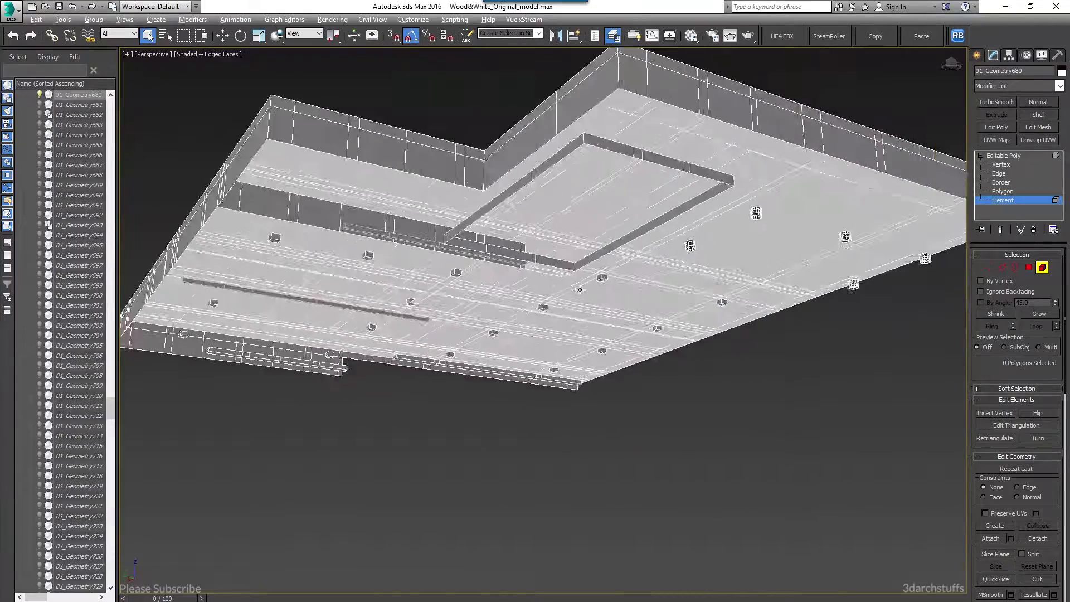
Switch to polygon selection and pick the vertical side faces around the rectangular recess in the ceiling
key("4")
left_click(624, 125)
scroll(618, 134, "up", 3)
middle_click_drag(619, 134, 535, 284, "alt")
left_click(485, 181)
left_click(541, 283, "ctrl")
left_click(597, 269, "ctrl")
middle_click_drag(596, 269, 467, 291, "alt")
left_click(579, 250, "ctrl")
left_click(511, 300, "ctrl")
left_click(547, 296, "ctrl")
Add the remaining side faces of the rectangular recess and detach the whole rim as a separate object
scroll(629, 299, "up", 3)
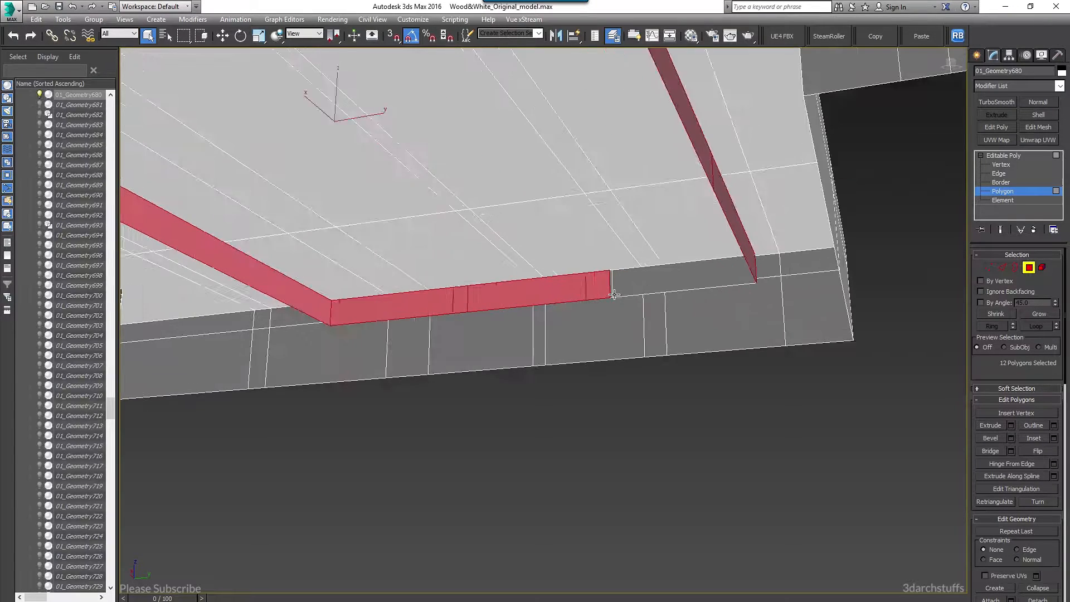
scroll(654, 281, "down", 5)
middle_click_drag(654, 281, 819, 266, "alt")
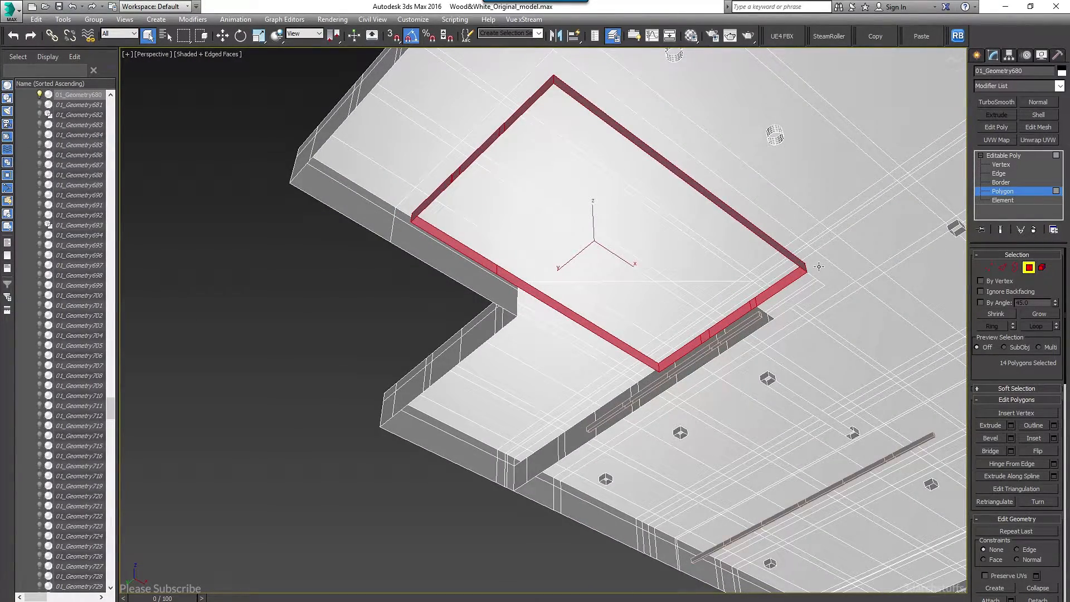
middle_click_drag(817, 266, 750, 252)
key("alt+d")
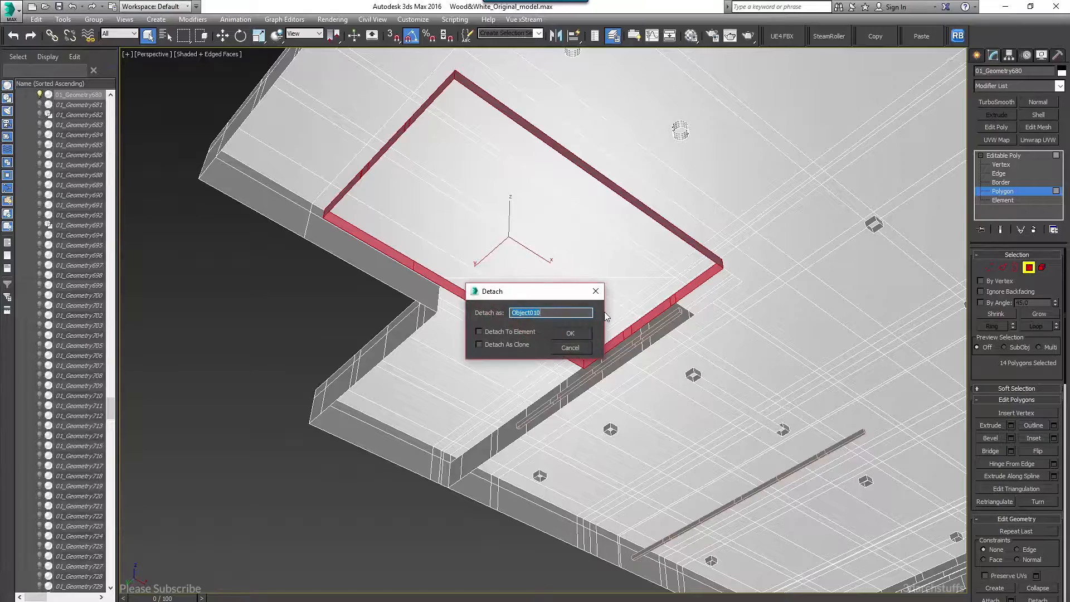
left_click(570, 333)
Leave polygon editing, isolate the remaining ceiling object and return to its polygon level
scroll(601, 312, "down", 6)
middle_click_drag(678, 289, 606, 321, "alt")
scroll(614, 310, "up", 5)
middle_click_drag(672, 316, 650, 297, "alt")
scroll(674, 308, "up", 2)
middle_click_drag(670, 353, 609, 240)
scroll(693, 217, "down", 2)
scroll(607, 248, "up", 3)
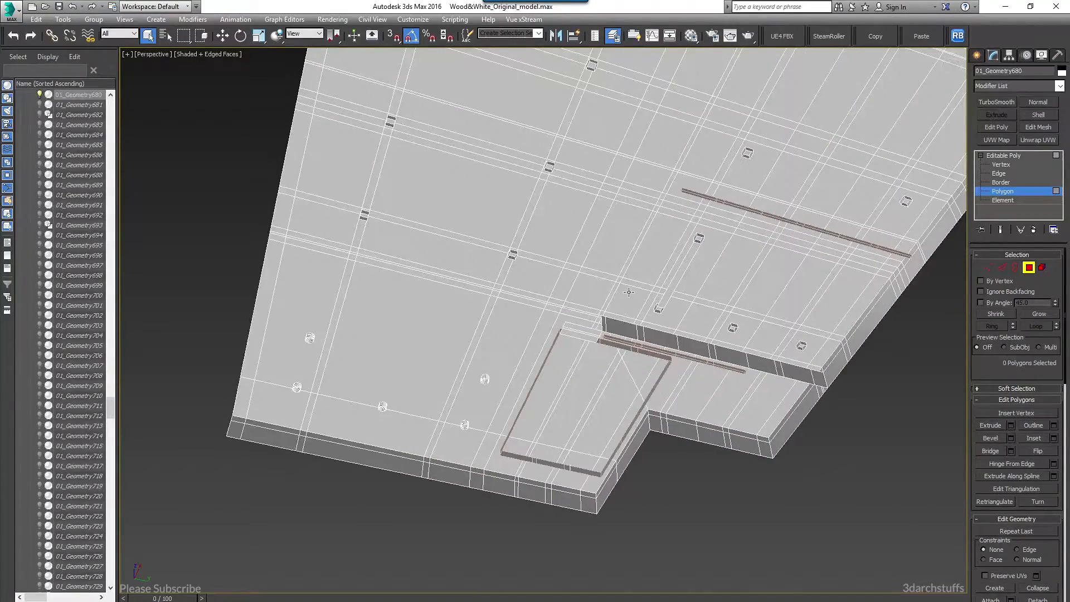
key("4")
key("alt+q")
key("4")
middle_click_drag(580, 335, 561, 347, "alt")
scroll(484, 382, "up", 3)
middle_click_drag(487, 376, 604, 312, "alt")
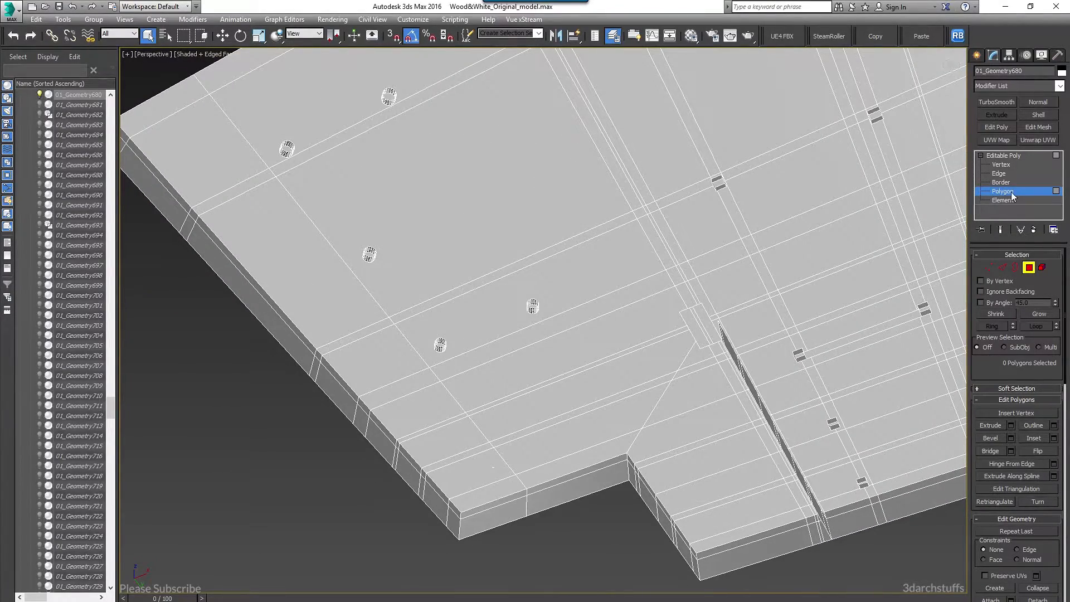
Switch to element selection, pick the five round light recesses and detach them as a separate object
left_click(1003, 200)
left_click(519, 310)
left_click(530, 307)
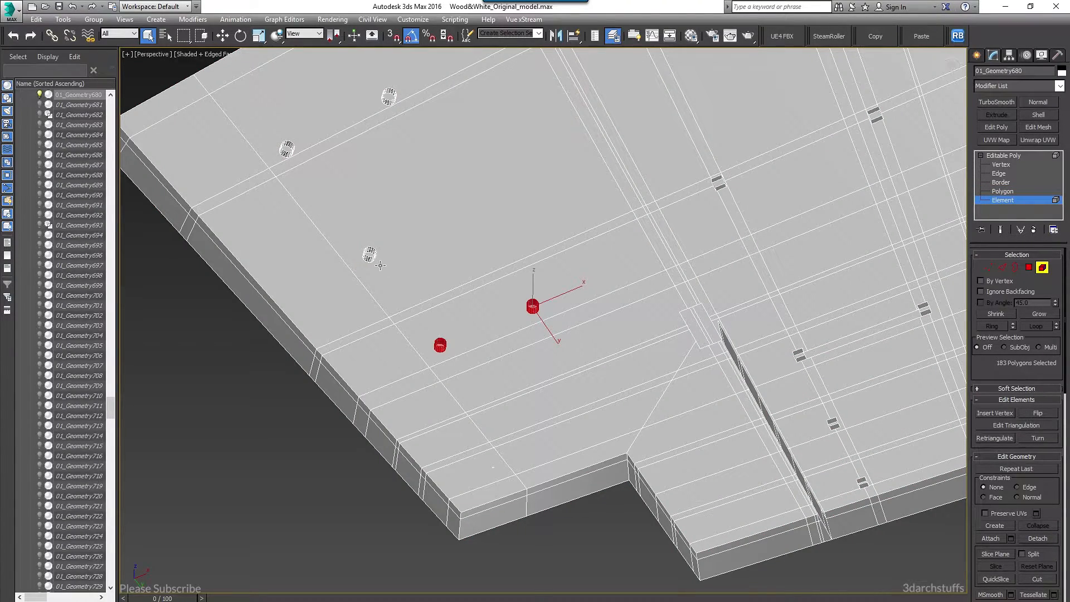
middle_click_drag(424, 177, 487, 297)
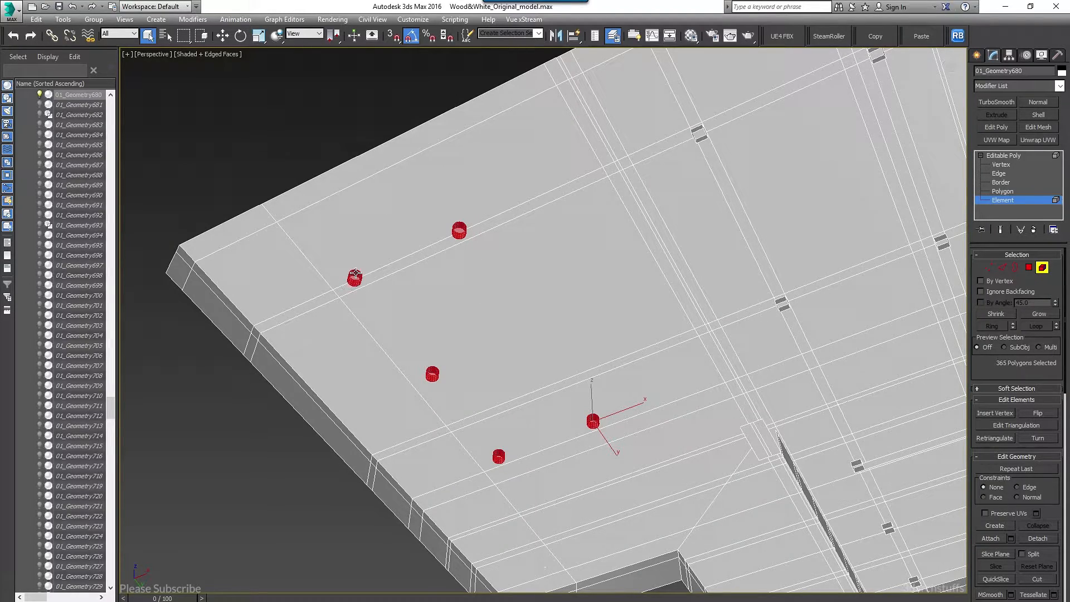
middle_click_drag(716, 183, 562, 299)
middle_click_drag(579, 363, 562, 233)
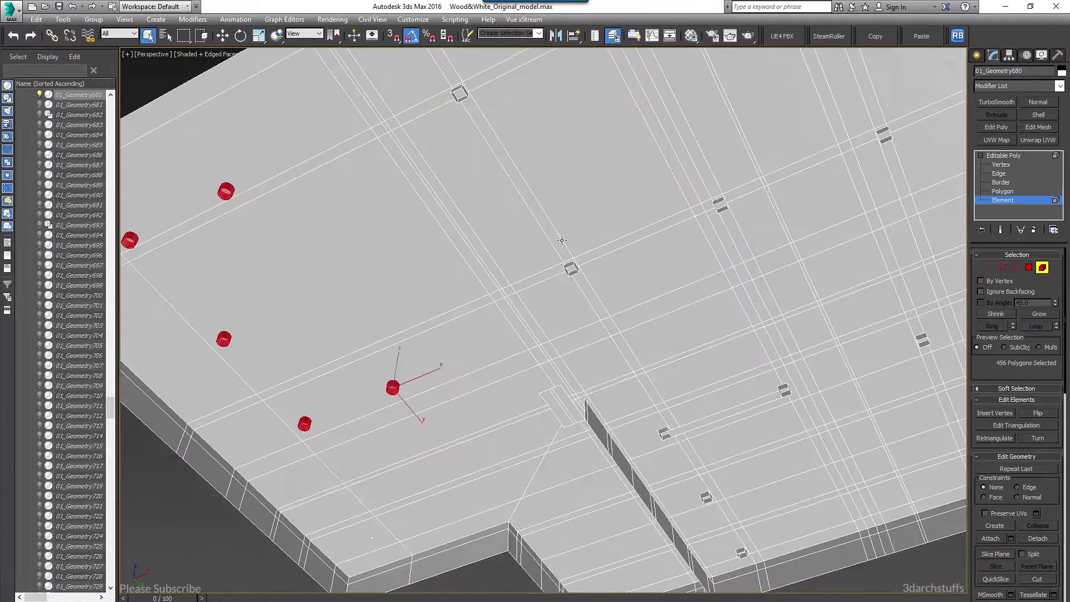
middle_click_drag(479, 343, 595, 292)
scroll(742, 330, "down", 6)
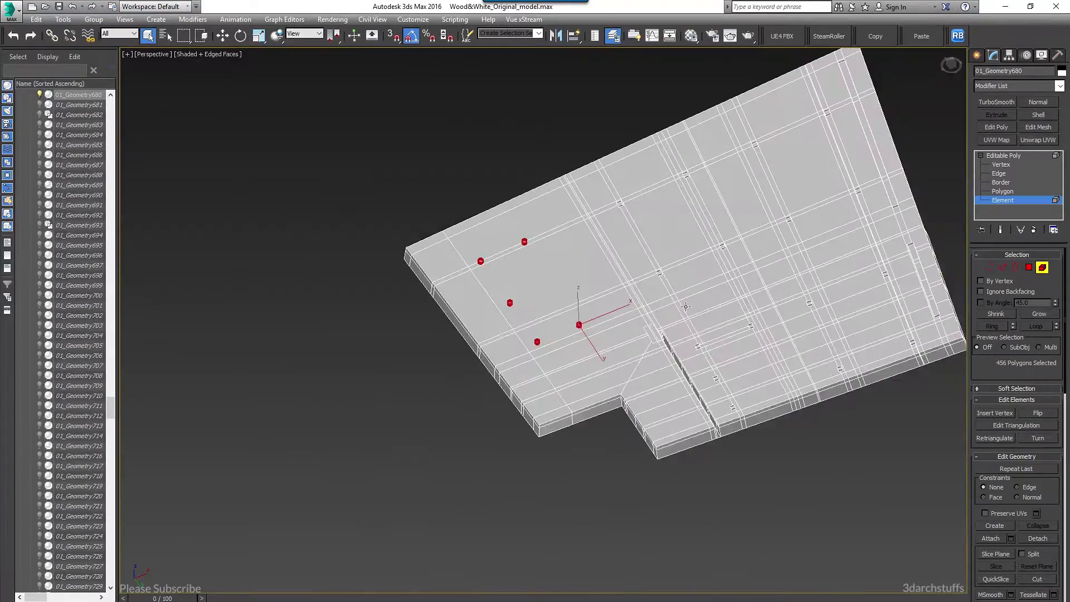
scroll(594, 324, "up", 5)
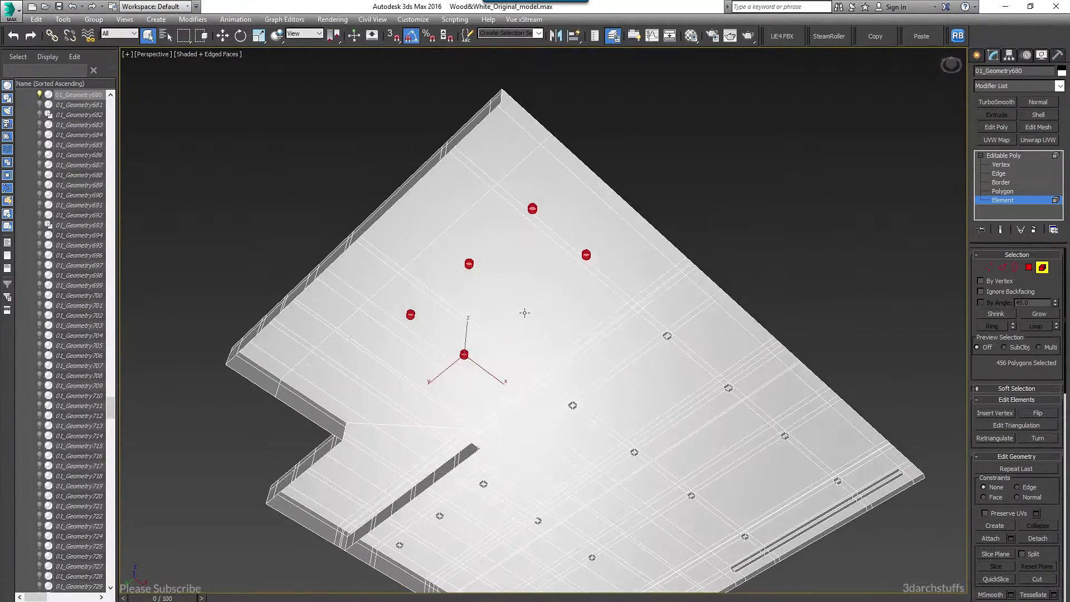
scroll(607, 331, "up", 4)
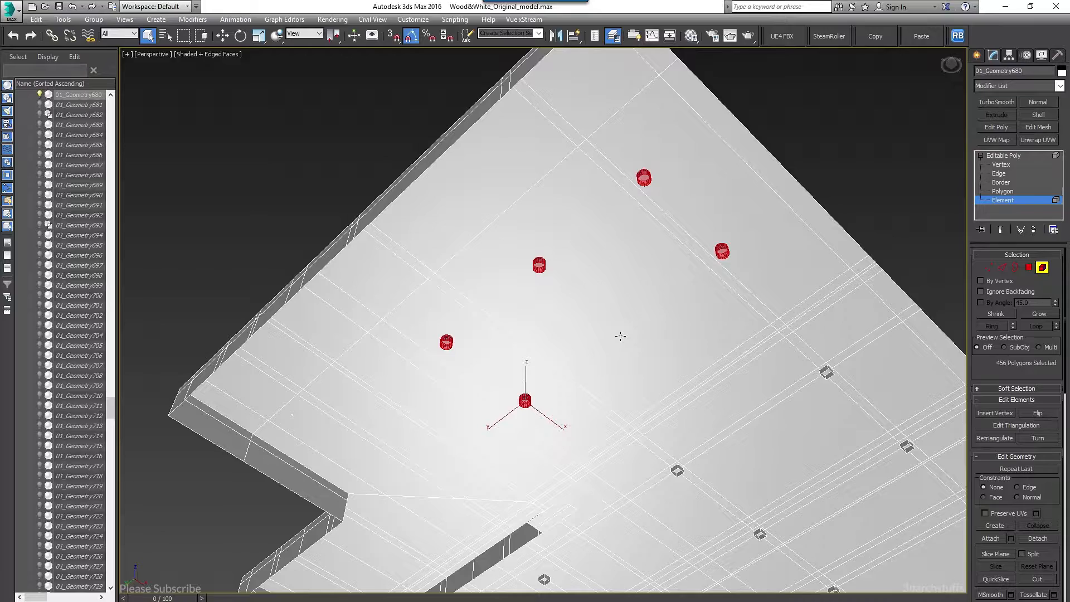
key("alt+d")
left_click(574, 334)
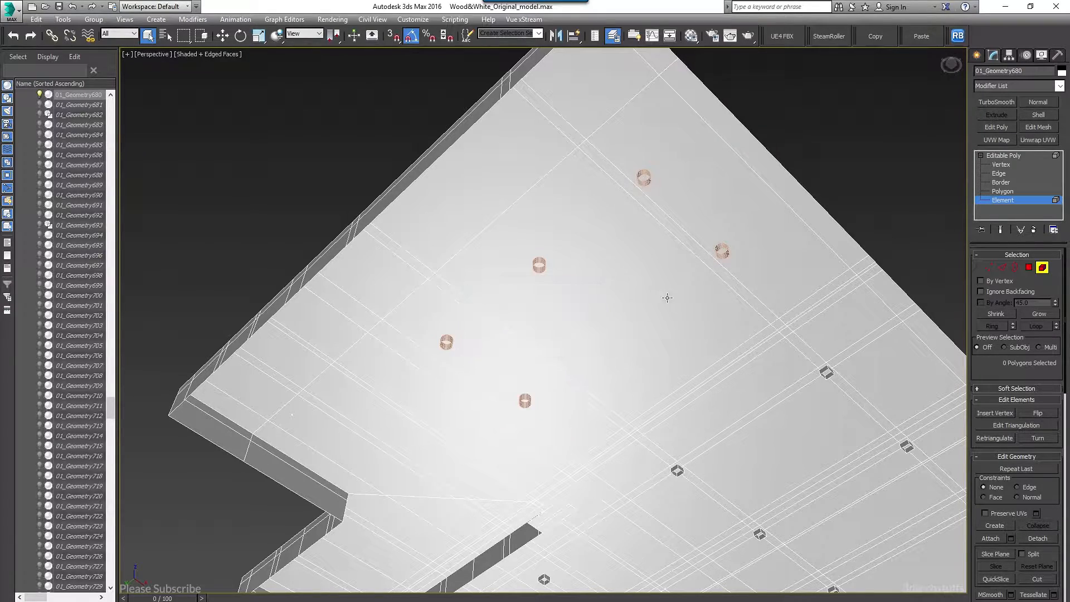
Select the separate square light recesses in the gridded ceiling area as elements
scroll(669, 301, "down", 2)
scroll(576, 200, "down", 3)
scroll(624, 212, "up", 7)
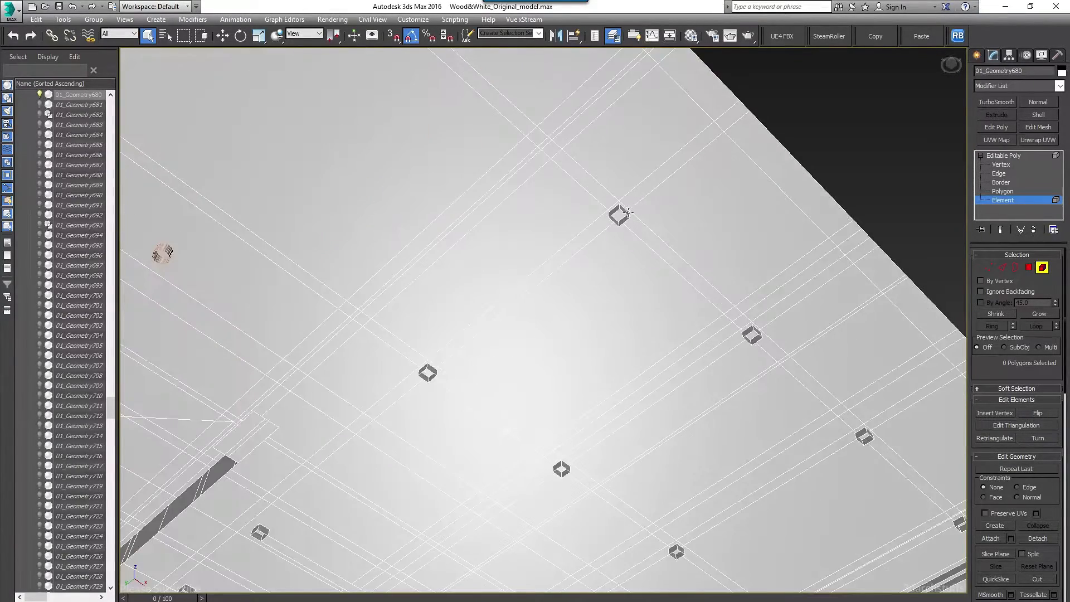
middle_click_drag(624, 213, 580, 290, "alt")
middle_click_drag(554, 394, 616, 367, "alt")
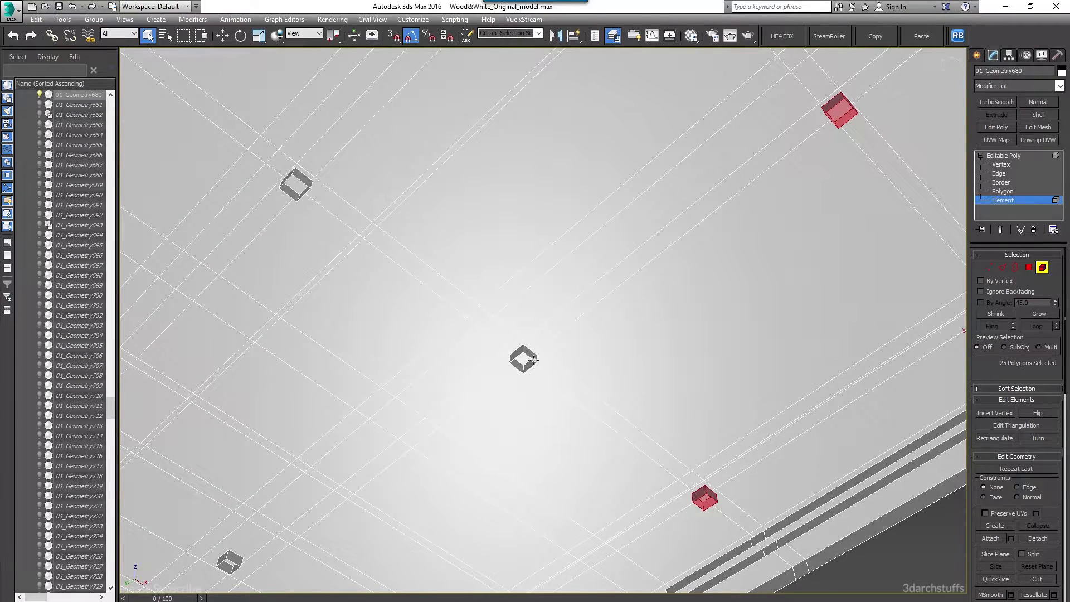
middle_click_drag(426, 270, 540, 371, "alt")
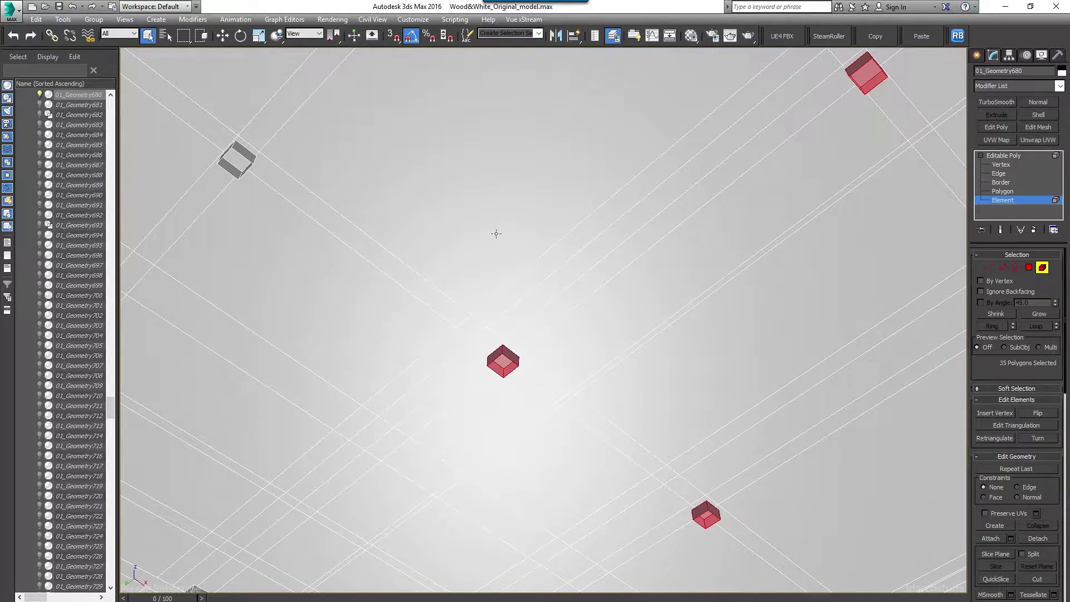
middle_click_drag(489, 226, 515, 404, "alt")
scroll(492, 354, "down", 5)
middle_click_drag(531, 267, 596, 211)
scroll(600, 344, "down", 3)
scroll(494, 296, "up", 4)
scroll(494, 295, "up", 5)
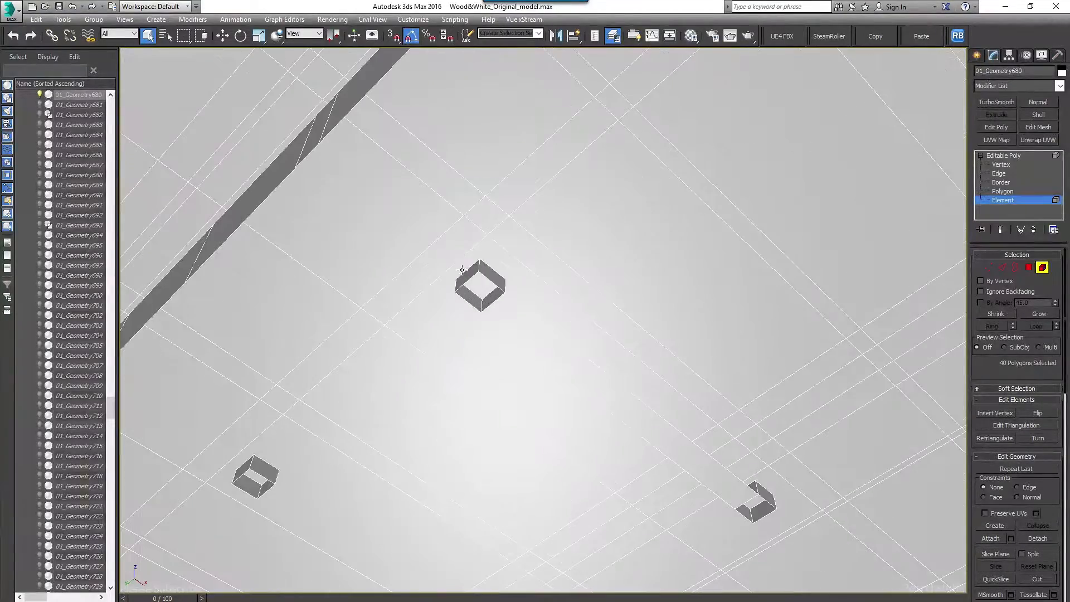
Leave the strip-connected pair of recesses out of the selection and detach the selected square light recesses
left_click(479, 272, "ctrl")
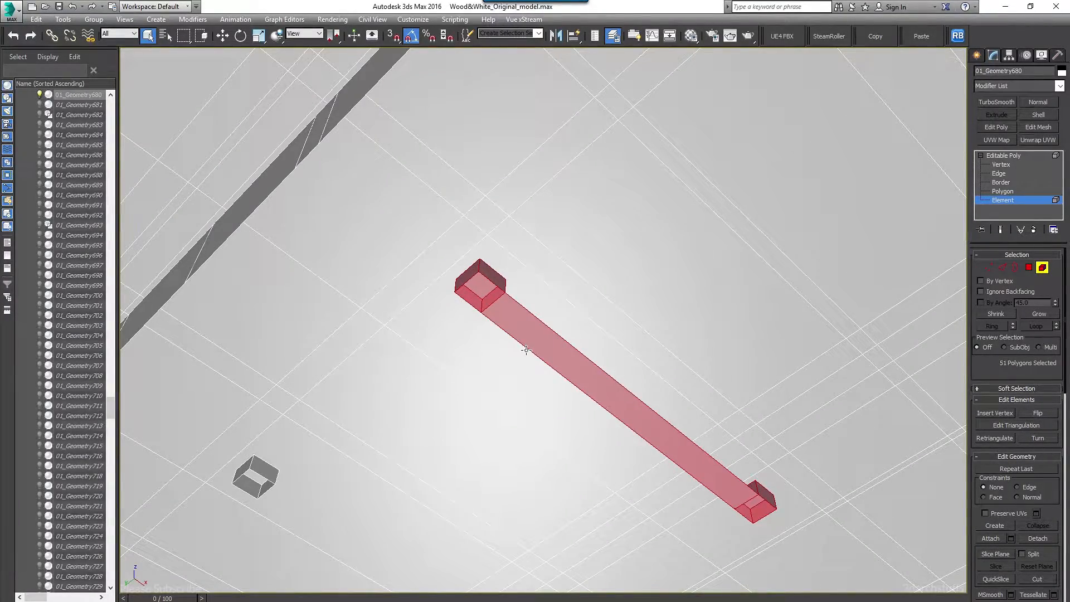
key("Delete")
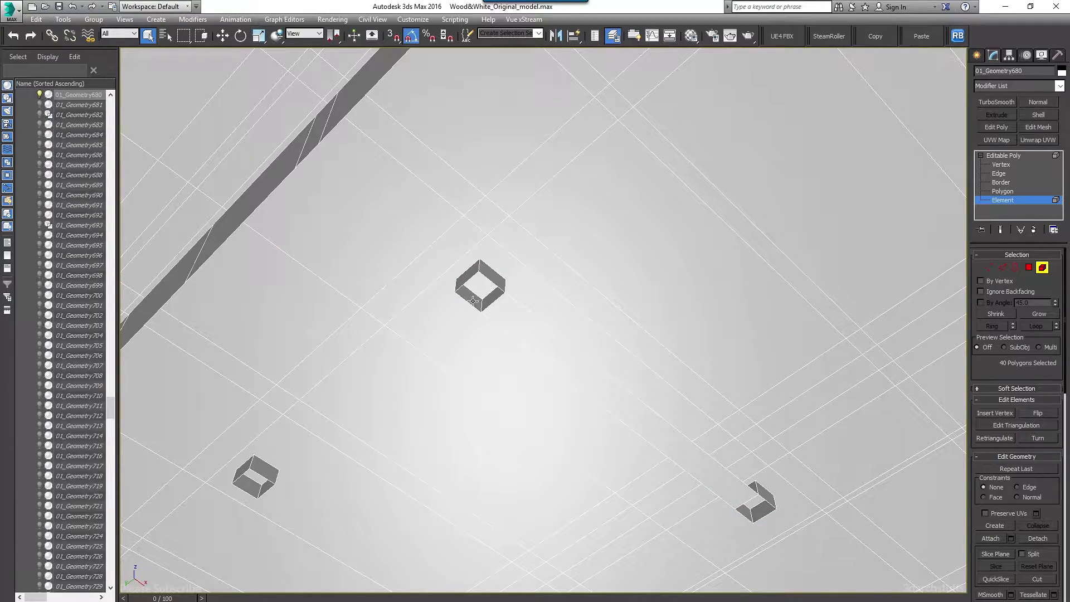
scroll(474, 302, "down", 4)
middle_click_drag(692, 186, 561, 294)
scroll(561, 294, "down", 2)
middle_click_drag(641, 302, 615, 328, "alt")
key("alt+d")
left_click(568, 333)
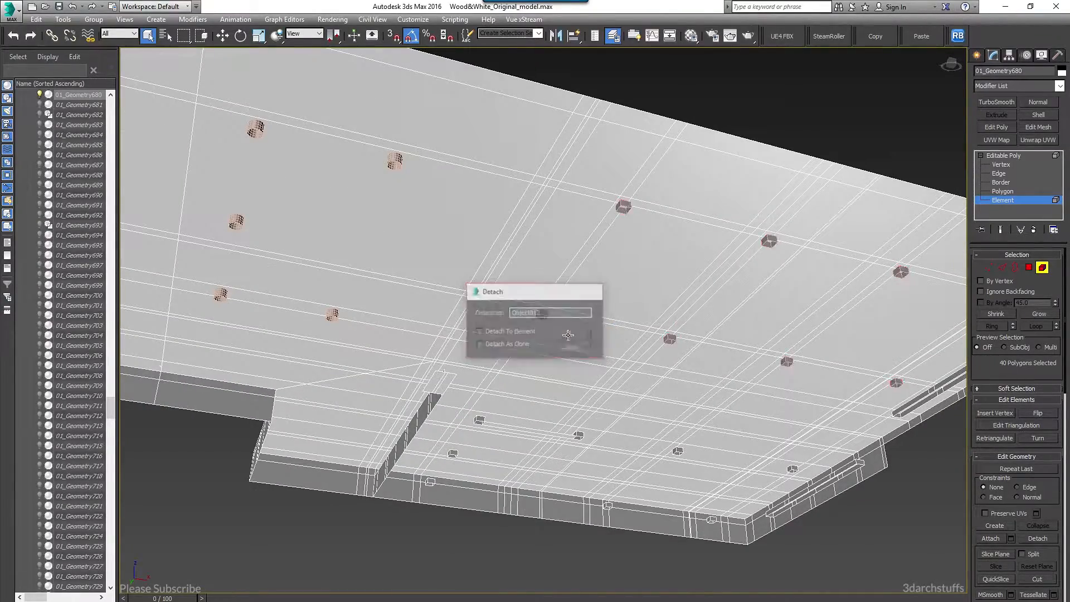
Start a new element selection with the square light recesses nearest the long dark slot
middle_click_drag(524, 343, 563, 284)
scroll(549, 315, "up", 5)
middle_click_drag(729, 304, 661, 269)
scroll(552, 287, "up", 3)
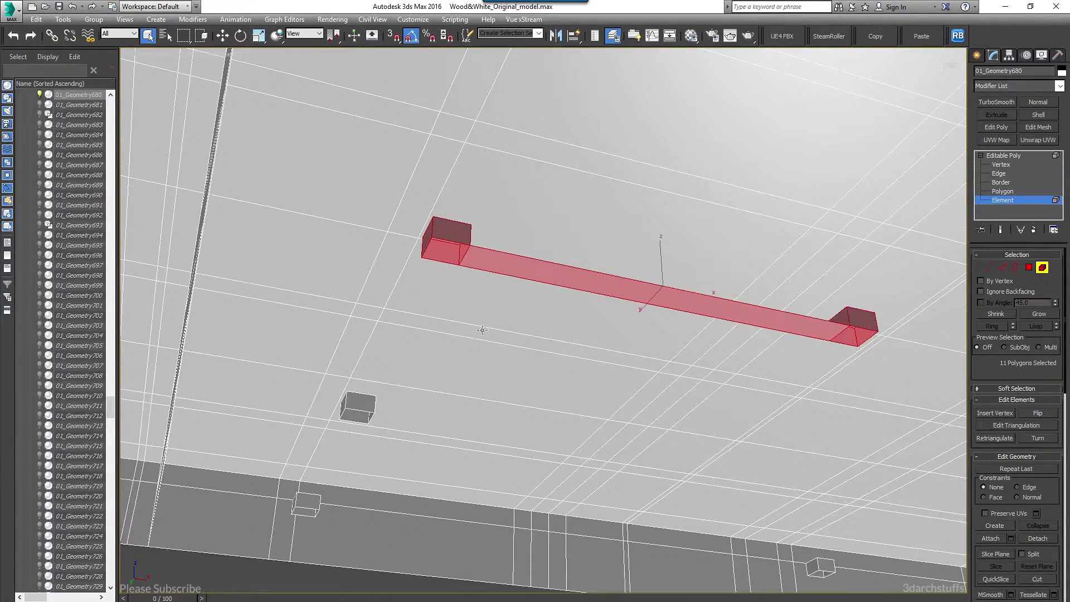
left_click(361, 412)
middle_click_drag(361, 412, 524, 341)
scroll(524, 341, "up", 2)
middle_click_drag(634, 396, 544, 290)
middle_click_drag(543, 291, 609, 282, "alt")
scroll(611, 290, "down", 2)
middle_click_drag(622, 318, 546, 254)
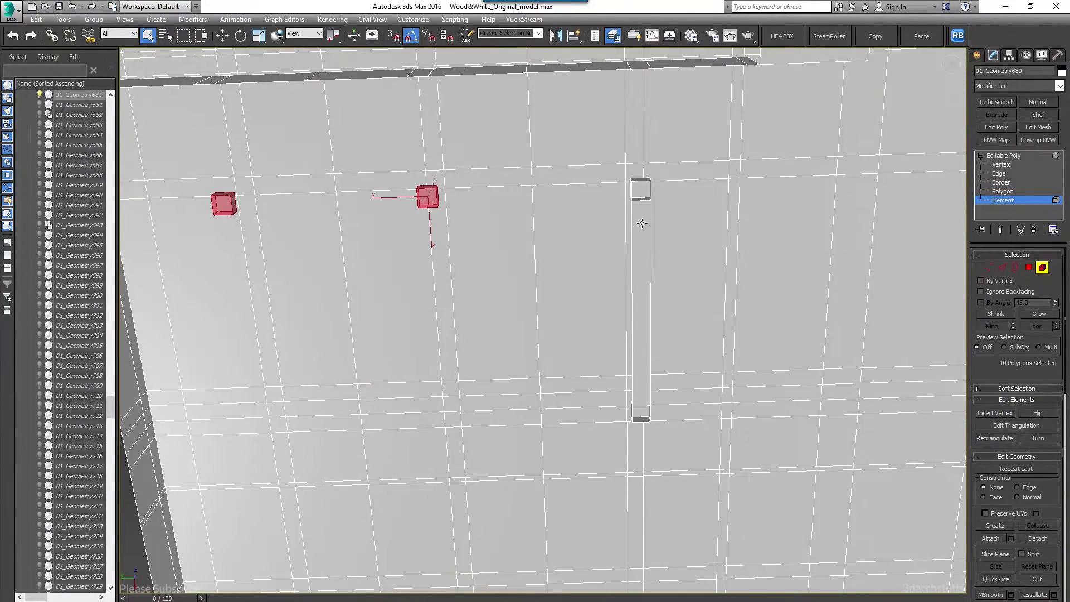
Add the strip-connected pair of recesses and the square recesses in the next row to the selection
middle_click_drag(584, 427, 661, 182, "alt")
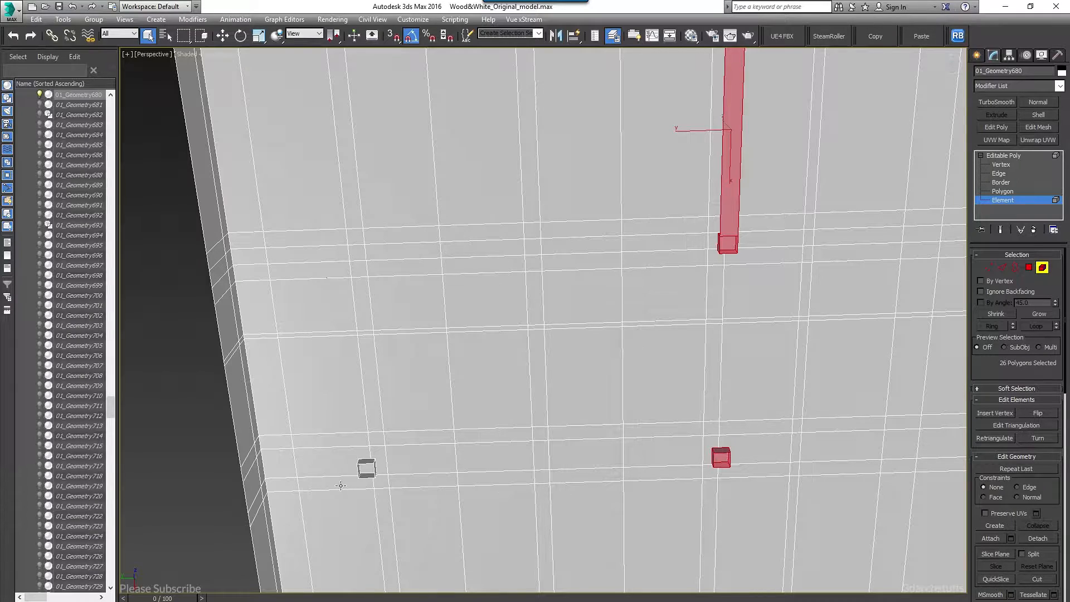
middle_click_drag(461, 430, 564, 174)
scroll(560, 257, "down", 2)
middle_click_drag(576, 312, 614, 315, "alt")
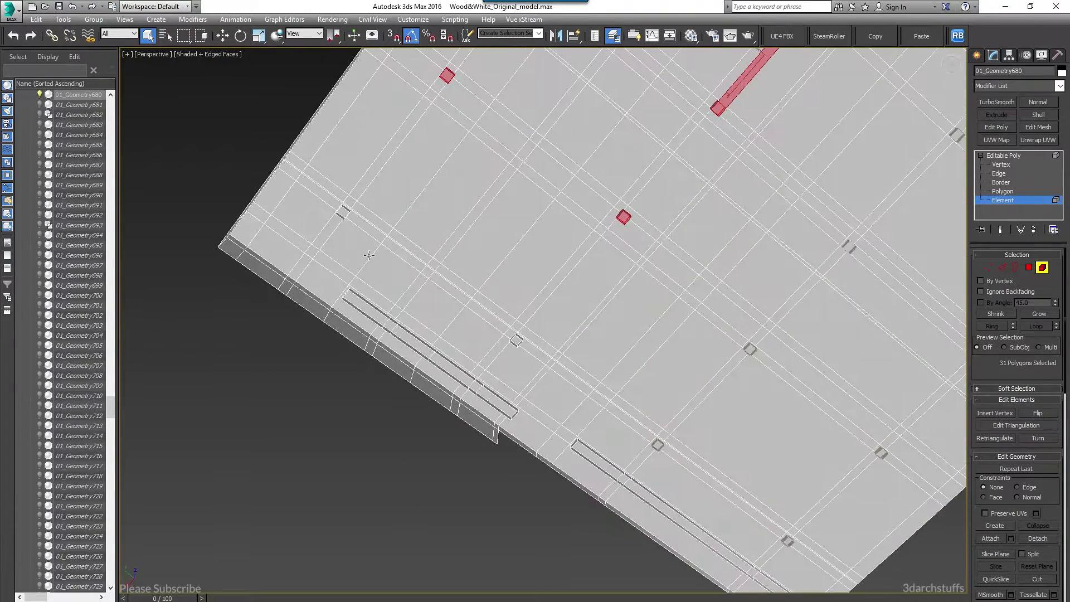
Add the remaining square light recesses near the ceiling's outer edge to the selection
scroll(358, 242, "up", 2)
scroll(329, 194, "up", 3)
scroll(367, 241, "down", 4)
scroll(410, 311, "up", 4)
scroll(556, 165, "down", 2)
scroll(662, 320, "down", 2)
scroll(613, 290, "up", 3)
scroll(529, 228, "down", 5)
middle_click_drag(529, 229, 675, 276, "alt")
scroll(535, 176, "up", 4)
middle_click_drag(536, 130, 622, 251)
middle_click_drag(622, 251, 625, 233, "alt")
Switch to polygon selection and detach the selected square light recesses as a separate object
left_click(997, 193)
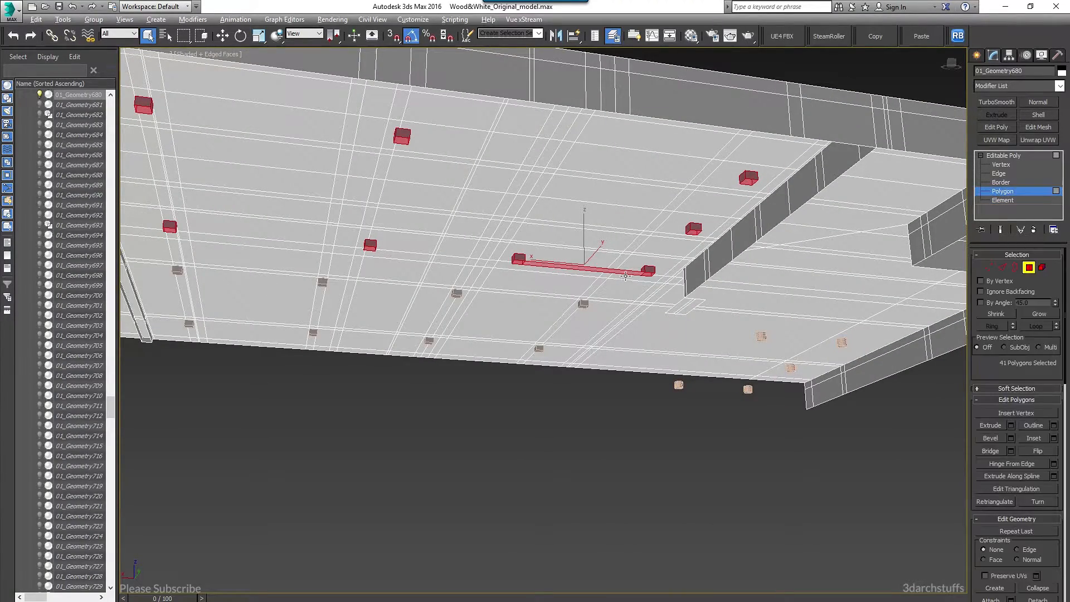
middle_click_drag(579, 287, 560, 245, "alt")
scroll(608, 226, "up", 3)
middle_click_drag(709, 222, 602, 336)
scroll(605, 333, "down", 4)
key("alt+d")
left_click(568, 333)
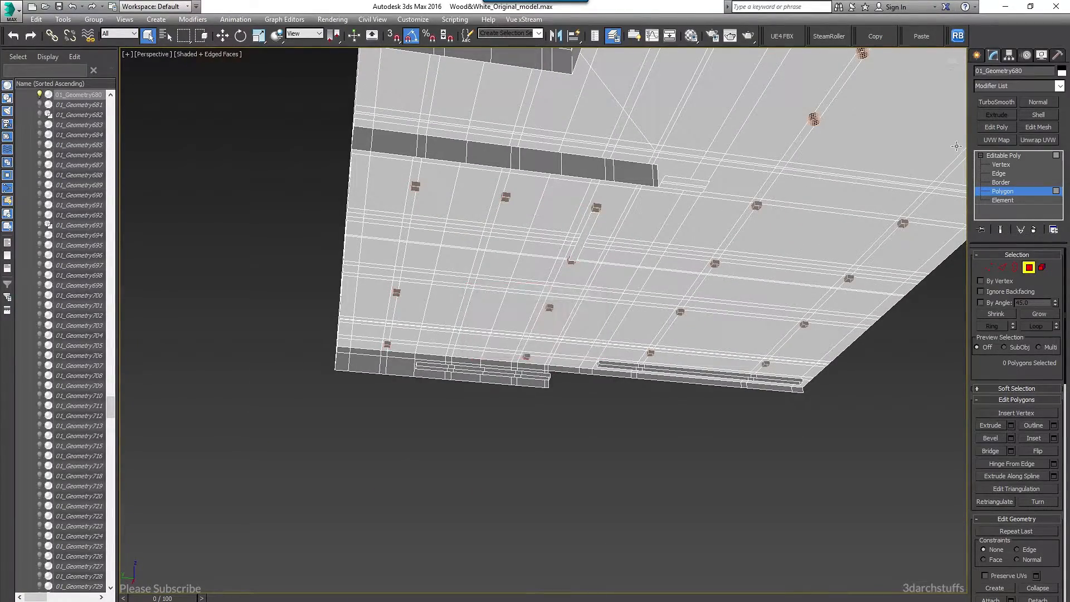
Leave polygon editing, end the isolation to show the whole building and clear the selection
left_click(1000, 158)
scroll(672, 395, "down", 3)
middle_click_drag(771, 392, 663, 403)
left_click(805, 431)
left_click(665, 259)
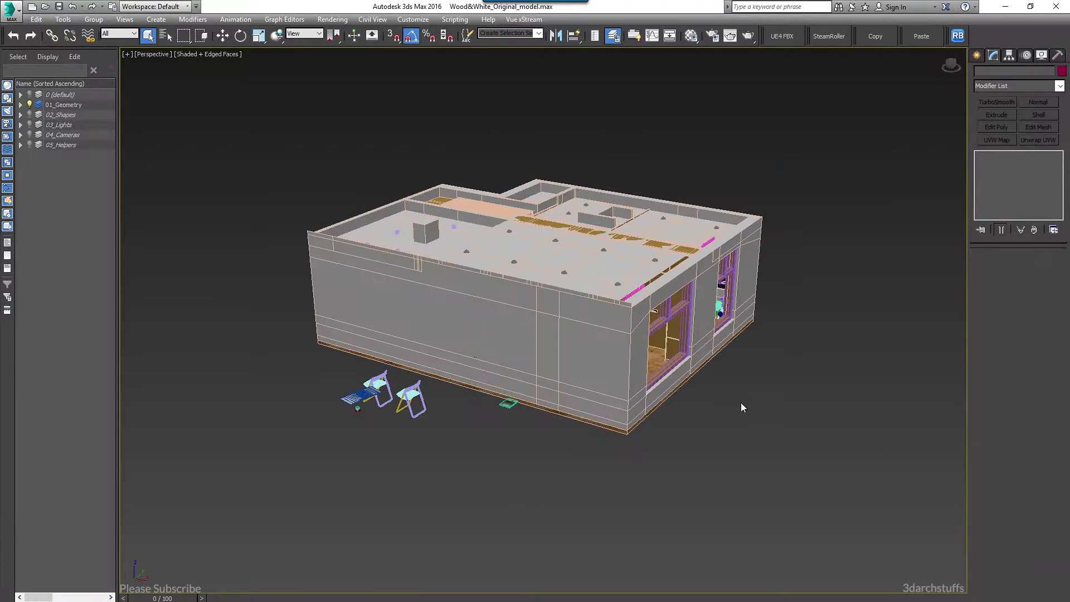
Select the ceiling slab with eight square openings over the large room and hide it
middle_click_drag(728, 276, 638, 284, "alt")
scroll(450, 312, "up", 5)
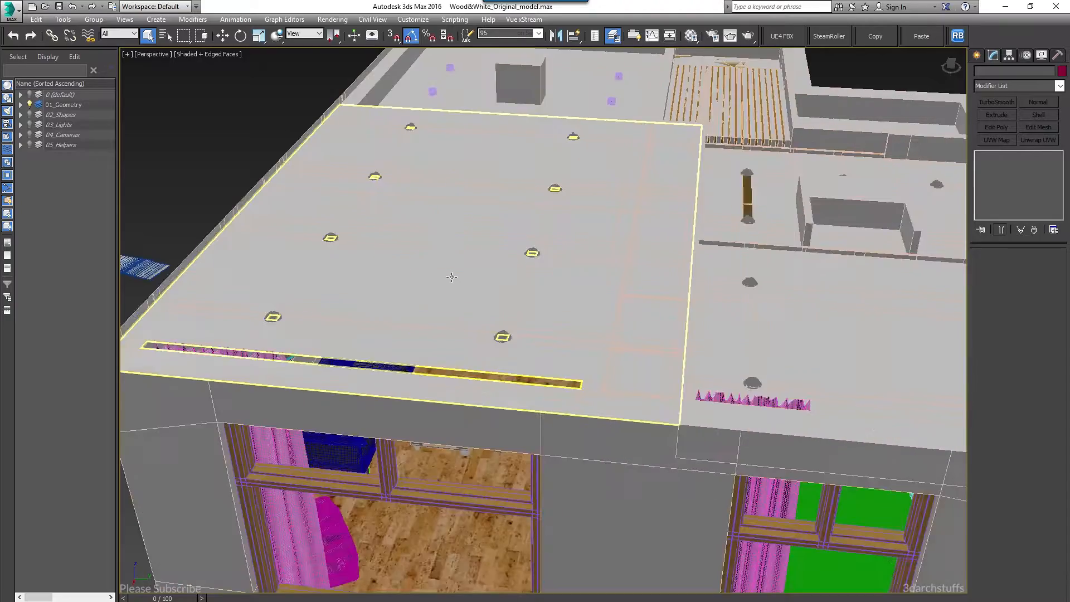
left_click(452, 278)
middle_click_drag(520, 294, 583, 360, "alt")
scroll(583, 359, "up", 5)
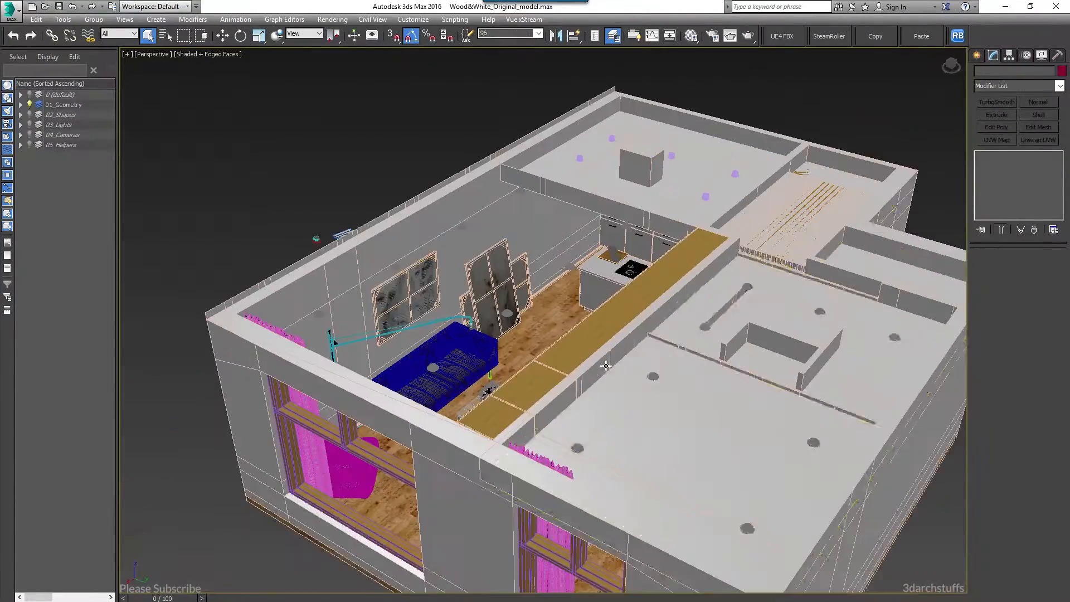
Select the neighbouring gridded ceiling together with the adjoining wall objects and isolate the three objects
scroll(669, 251, "up", 5)
middle_click_drag(669, 251, 817, 199, "alt")
middle_click_drag(770, 236, 801, 239, "alt")
left_click(721, 383, "ctrl")
middle_click_drag(722, 383, 328, 339, "alt")
left_click(905, 299, "ctrl")
scroll(327, 338, "down", 5)
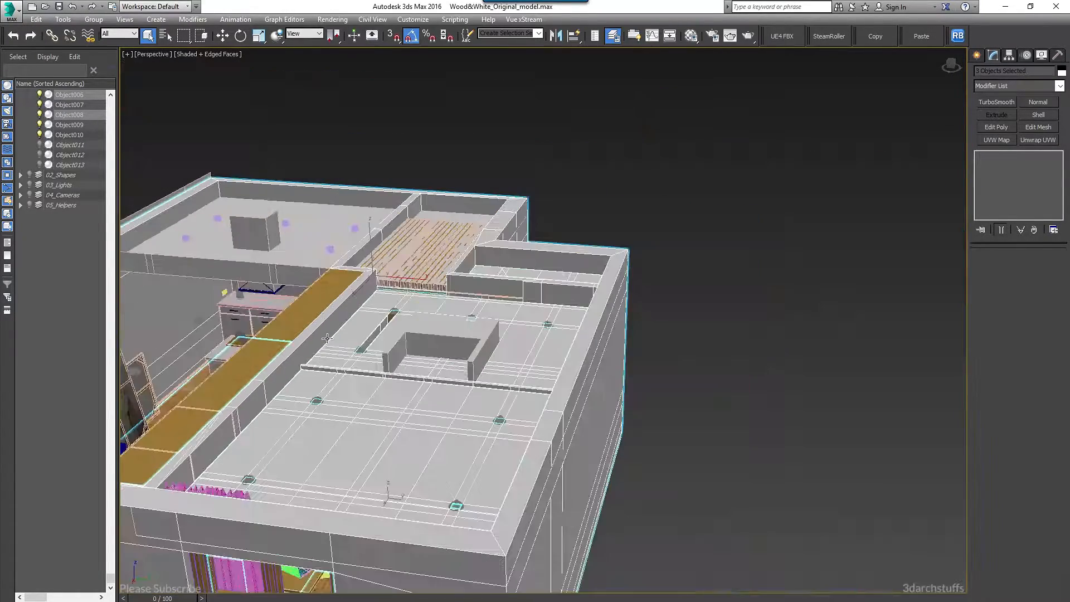
key("alt+q")
Select only the gridded ceiling object Object006 and open its polygon level
middle_click_drag(411, 399, 597, 293, "alt")
scroll(636, 249, "up", 5)
middle_click_drag(647, 258, 631, 240, "alt")
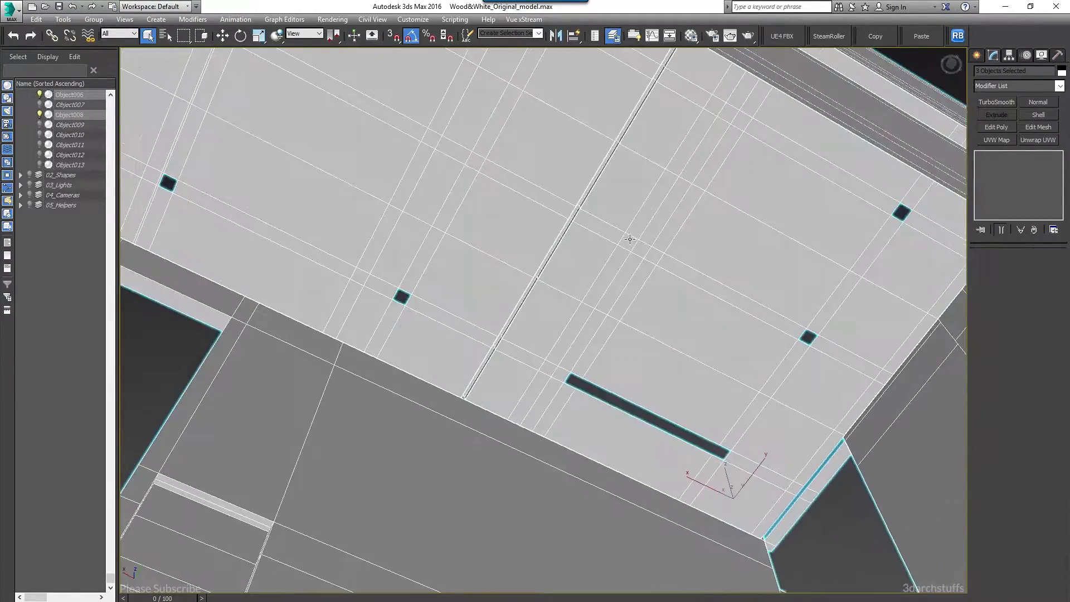
scroll(550, 253, "up", 3)
left_click(561, 313)
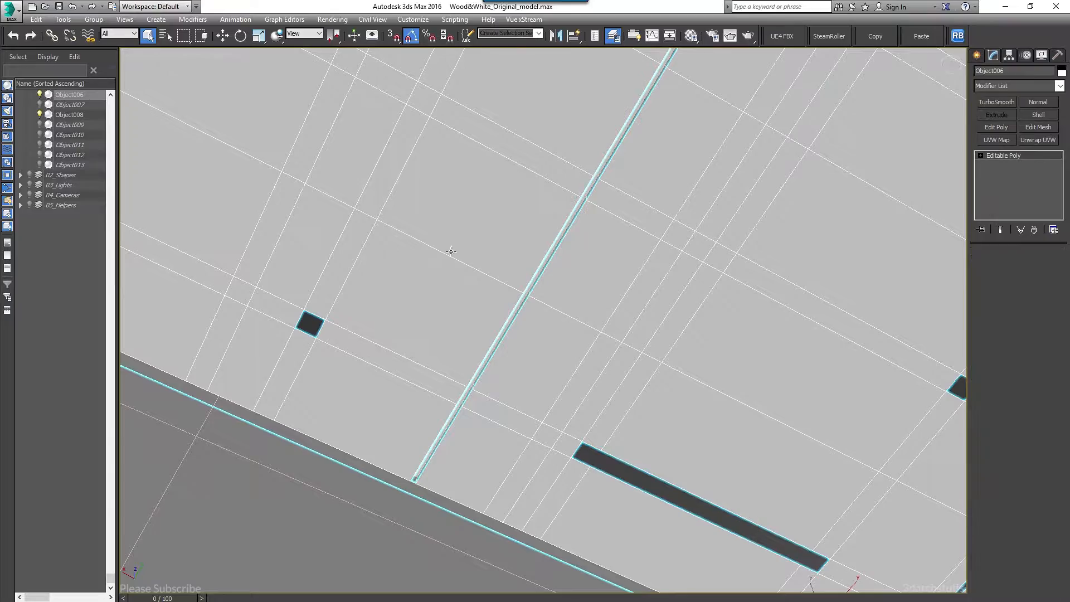
middle_click_drag(603, 303, 647, 316, "alt")
scroll(695, 229, "down", 3)
middle_click_drag(696, 230, 646, 245, "alt")
left_click(981, 155)
left_click(1003, 191)
In the Top view, deselect the polygons of the adjoining section and detach the gridded ceiling as a separate object
key("t")
scroll(652, 269, "down", 5)
left_click_drag(262, 151, 390, 379, "alt")
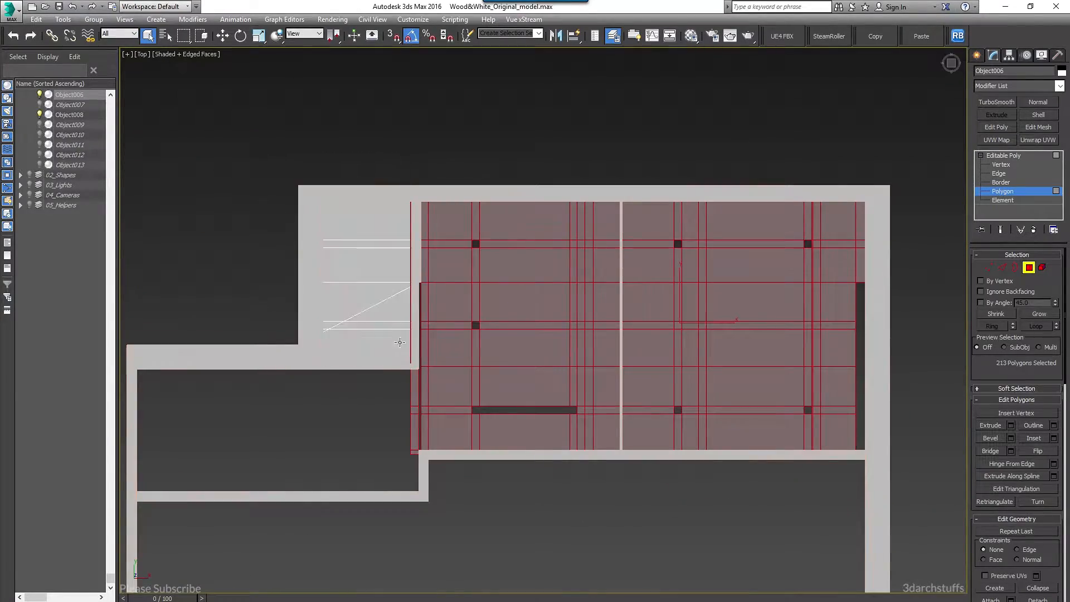
scroll(432, 308, "up", 5)
scroll(432, 309, "down", 5)
scroll(347, 255, "up", 4)
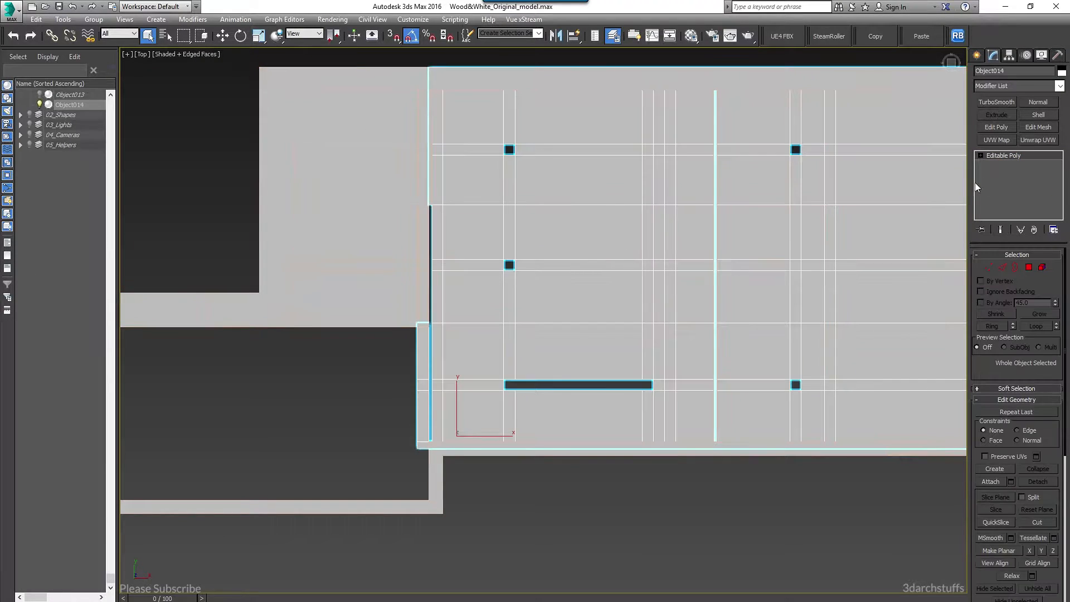
Select the polygons of the gridded ceiling section containing the long slot opening and detach them as a separate object
left_click(980, 156)
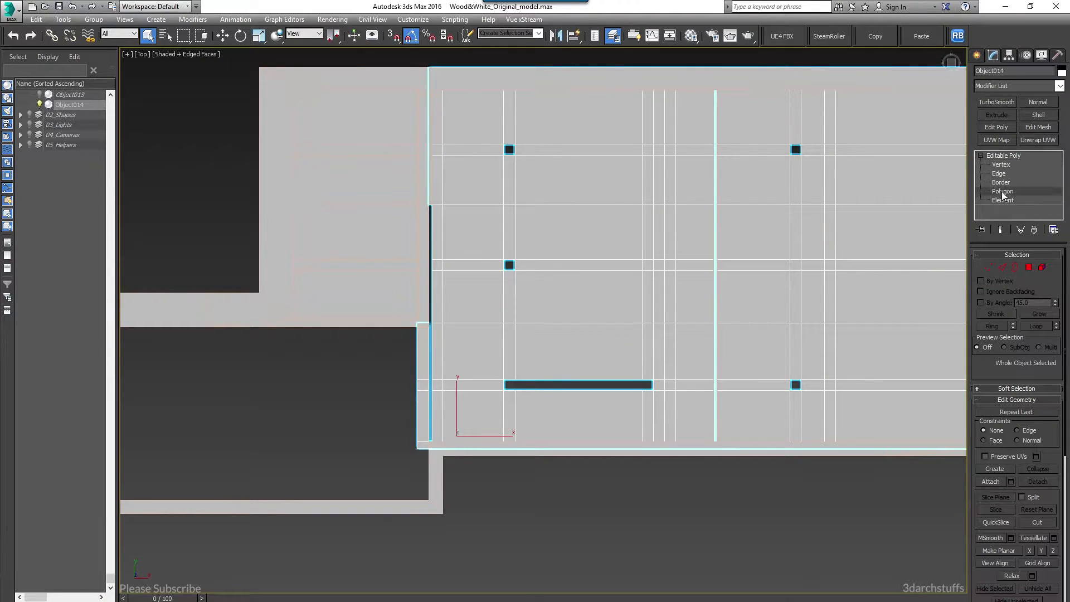
left_click(1003, 191)
scroll(484, 283, "down", 2)
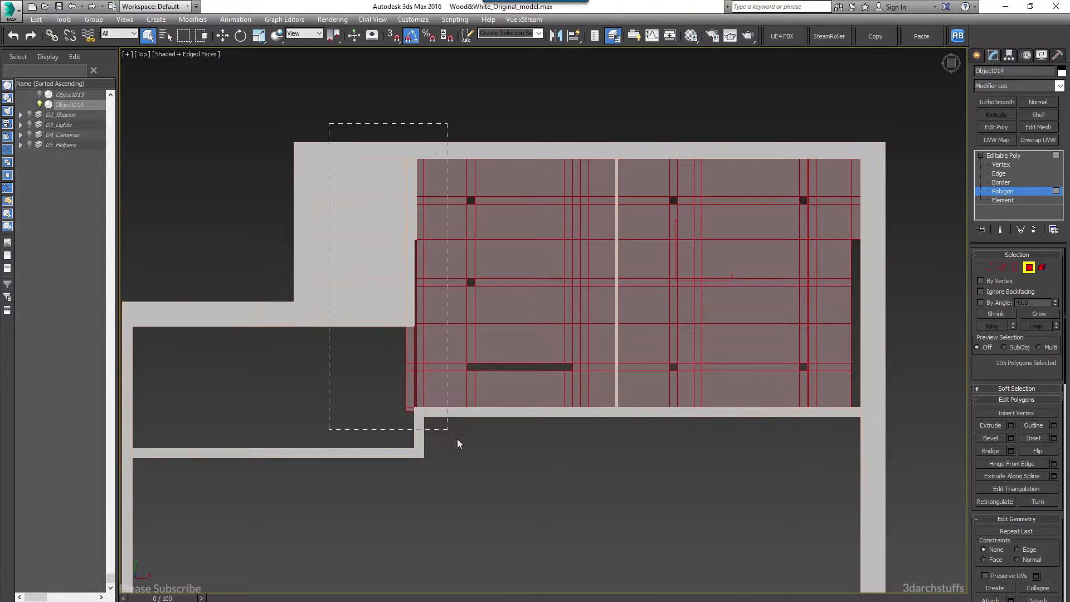
left_click_drag(607, 471, 615, 470)
key("alt+d")
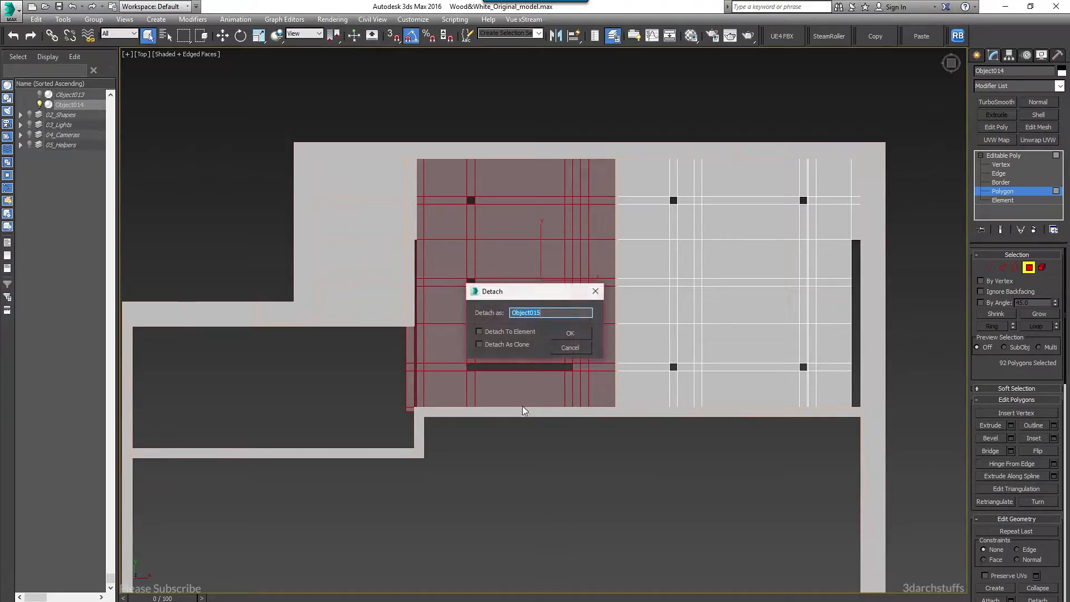
left_click(580, 333)
Leave the polygon level and hide the separated ceiling sections one after another, finishing in the Perspective view
left_click(1006, 157)
key("alt+h")
left_click(580, 315)
key("p")
middle_click_drag(582, 321, 518, 312, "alt")
key("alt+h")
left_click(451, 201)
key("alt+h")
Select an upper door panel of the wooden wall cabinet, extend the selection to all similar wooden objects and isolate them
scroll(427, 300, "down", 5)
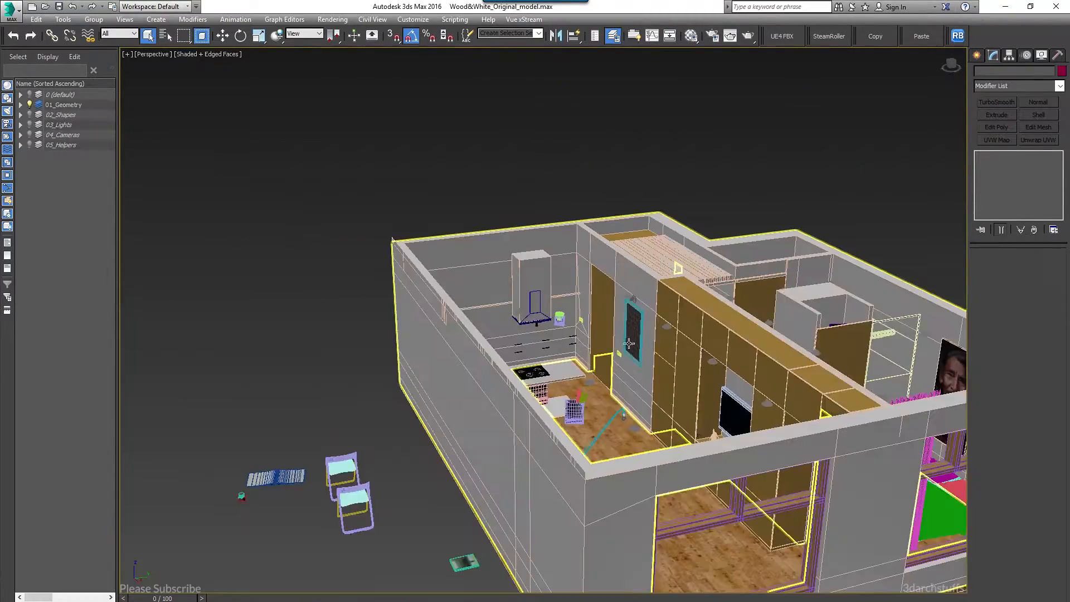
middle_click_drag(676, 268, 777, 289, "alt")
middle_click_drag(666, 296, 583, 298)
scroll(663, 273, "up", 5)
middle_click_drag(753, 262, 634, 301)
middle_click_drag(713, 264, 647, 306)
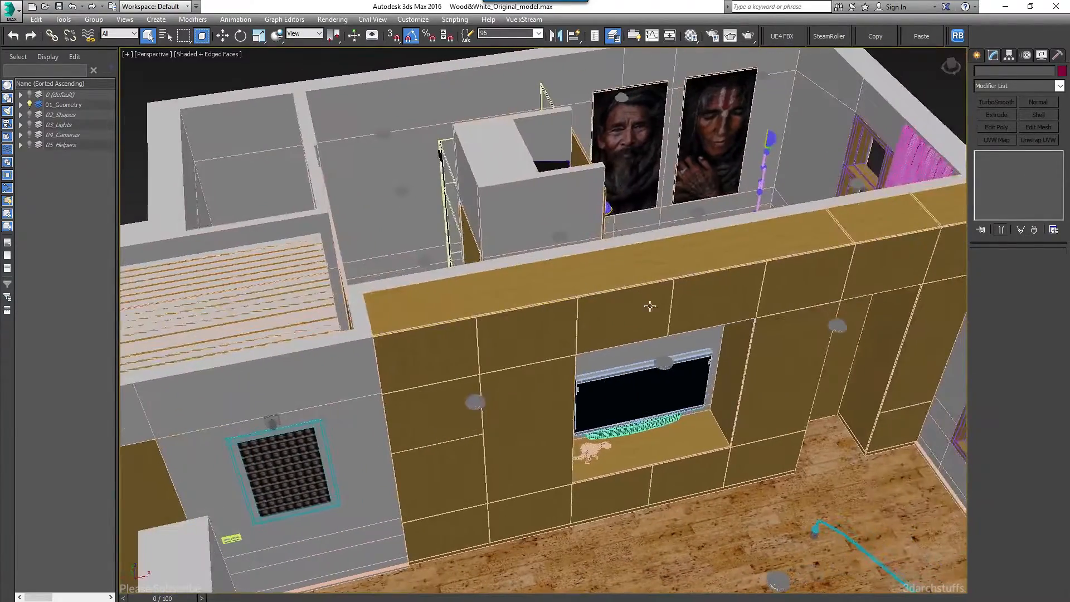
left_click(689, 308)
middle_click_drag(843, 257, 722, 243)
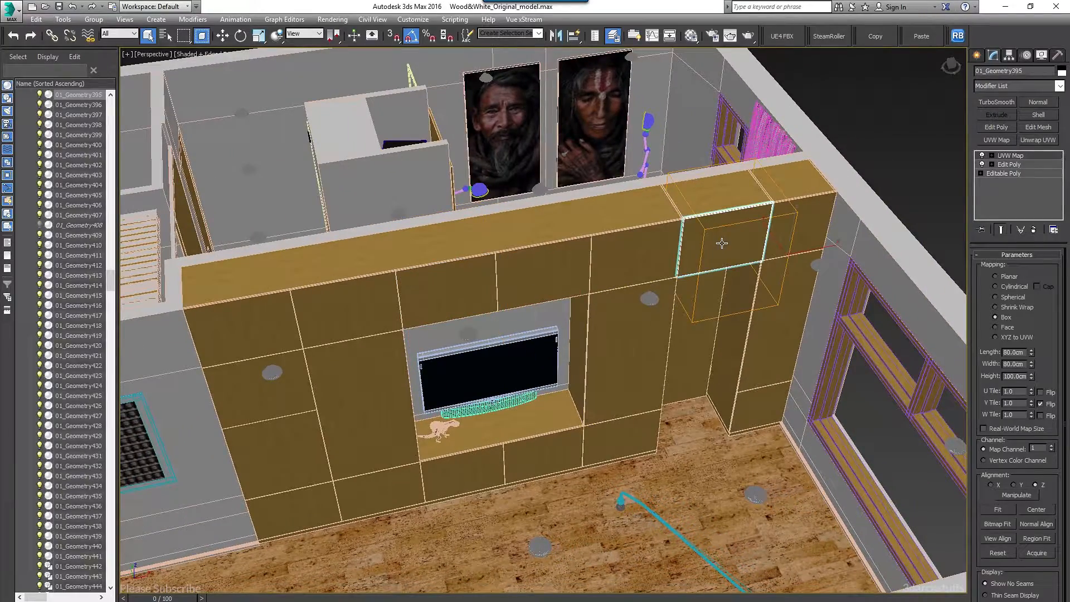
key("ctrl+q")
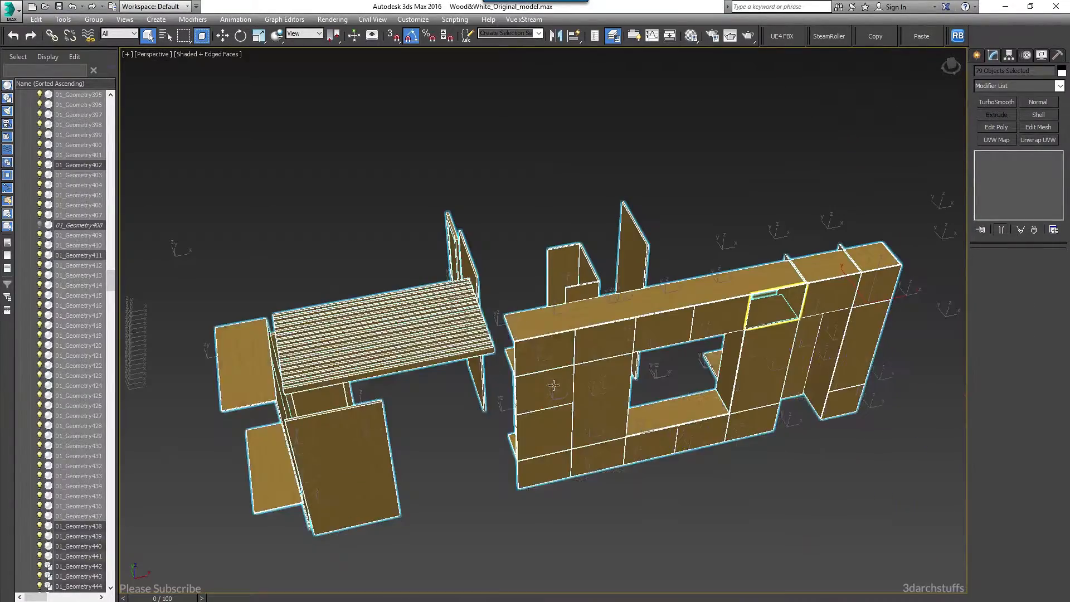
Examine the isolated wooden furniture from behind, checking which cabinet panels are individual objects
middle_click_drag(554, 382, 483, 334, "alt")
left_click(371, 305)
left_click(478, 260)
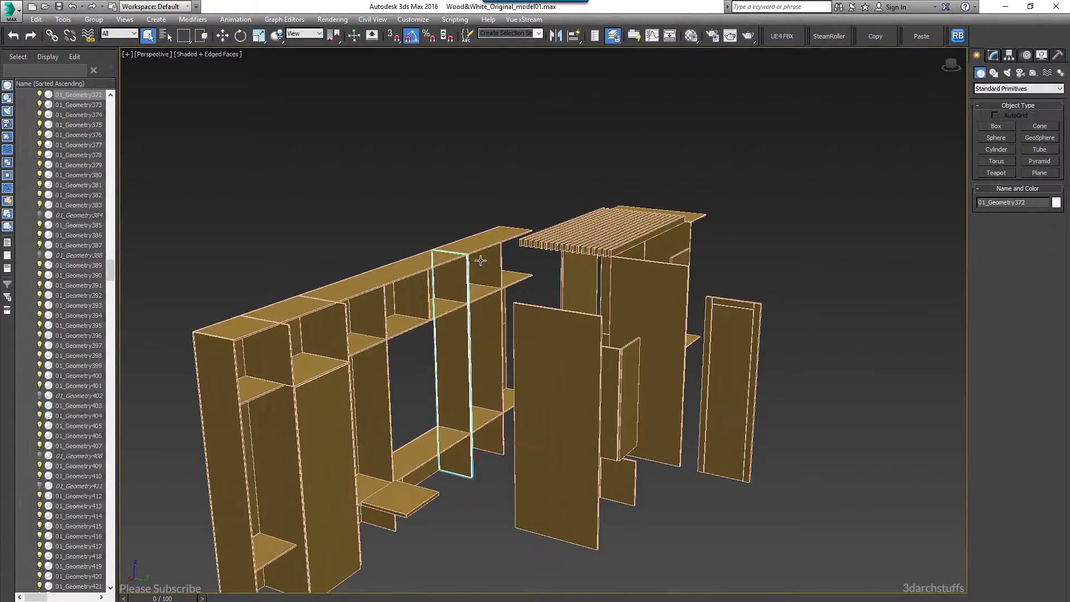
left_click(324, 408)
left_click(279, 461)
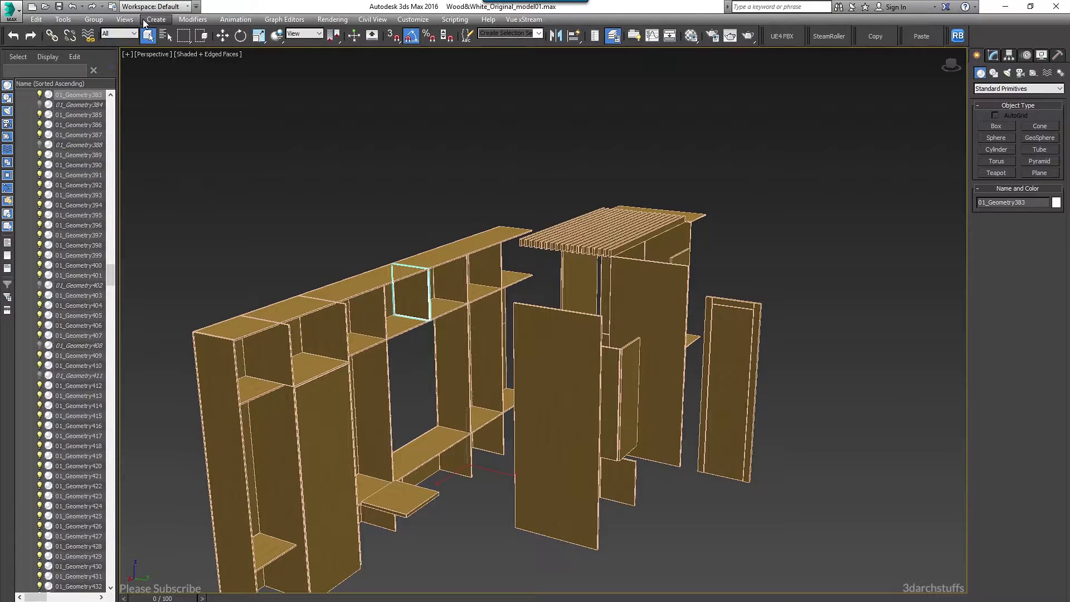
left_click(93, 19)
left_click(328, 130)
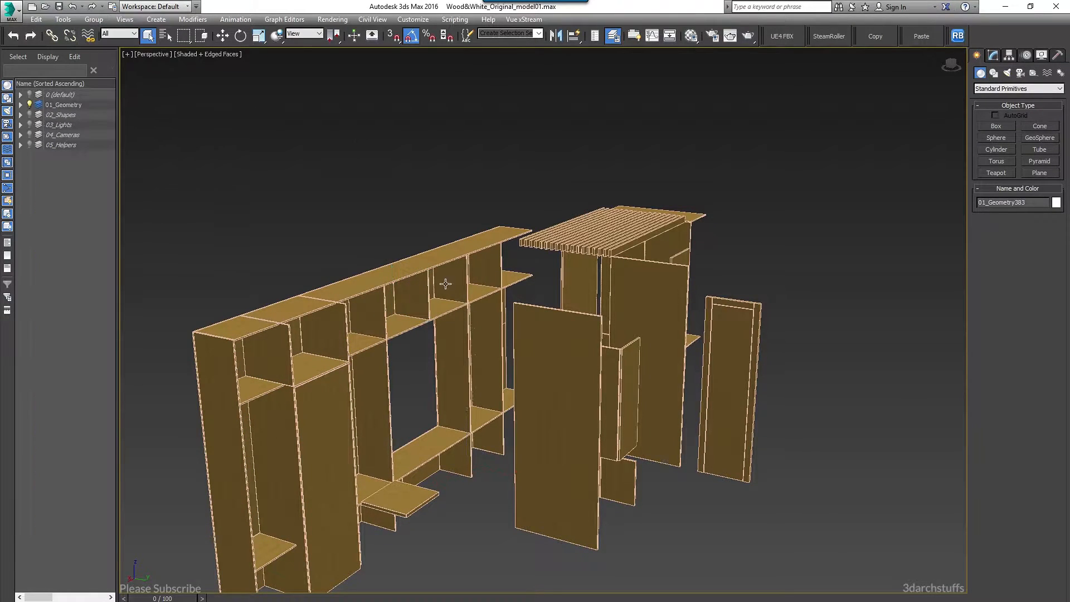
Select the freestanding framed door panel and, at element level, detach its right vertical frame post as a separate object
left_click(749, 312)
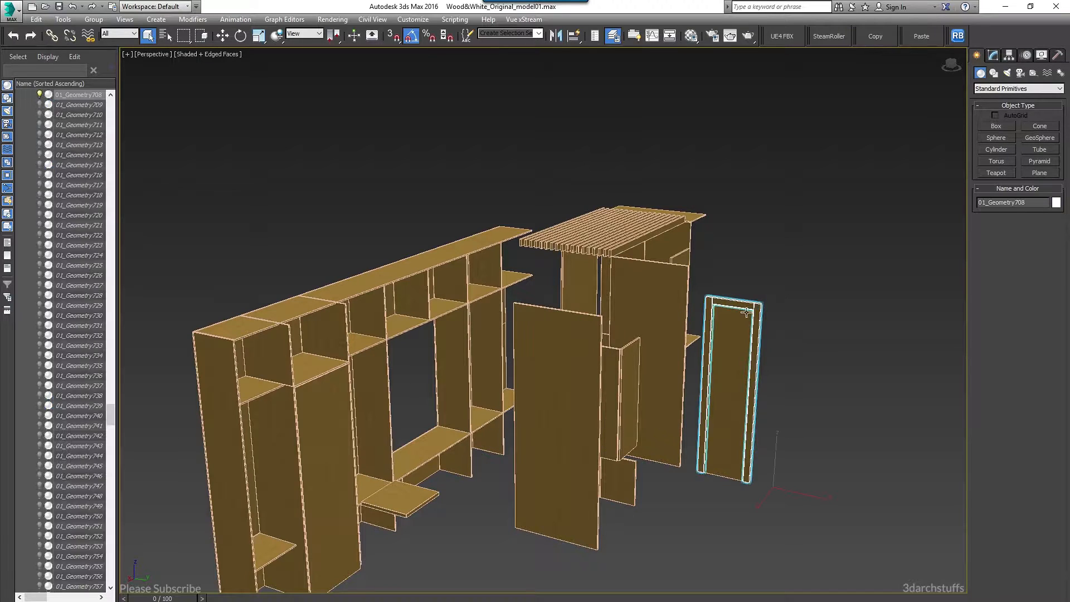
scroll(684, 342, "up", 5)
middle_click_drag(662, 333, 503, 297)
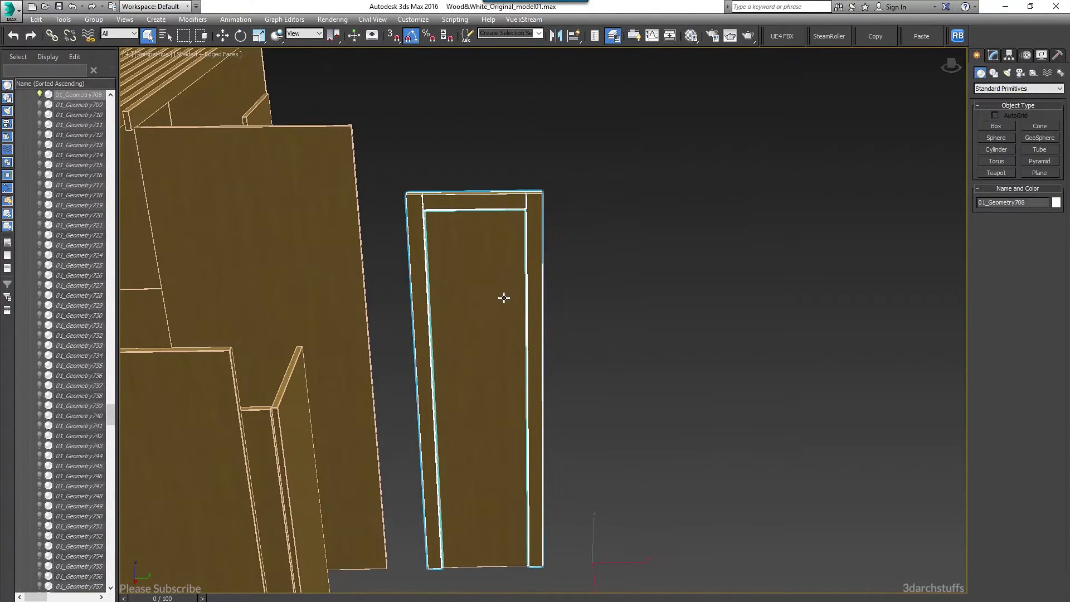
left_click(994, 56)
left_click(1001, 209)
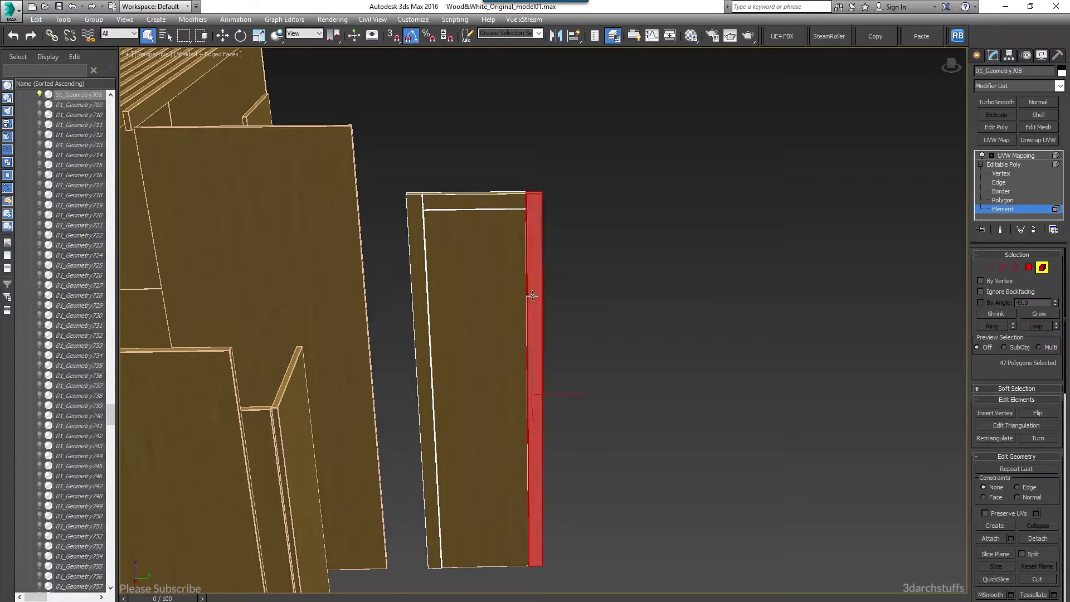
left_click(581, 331)
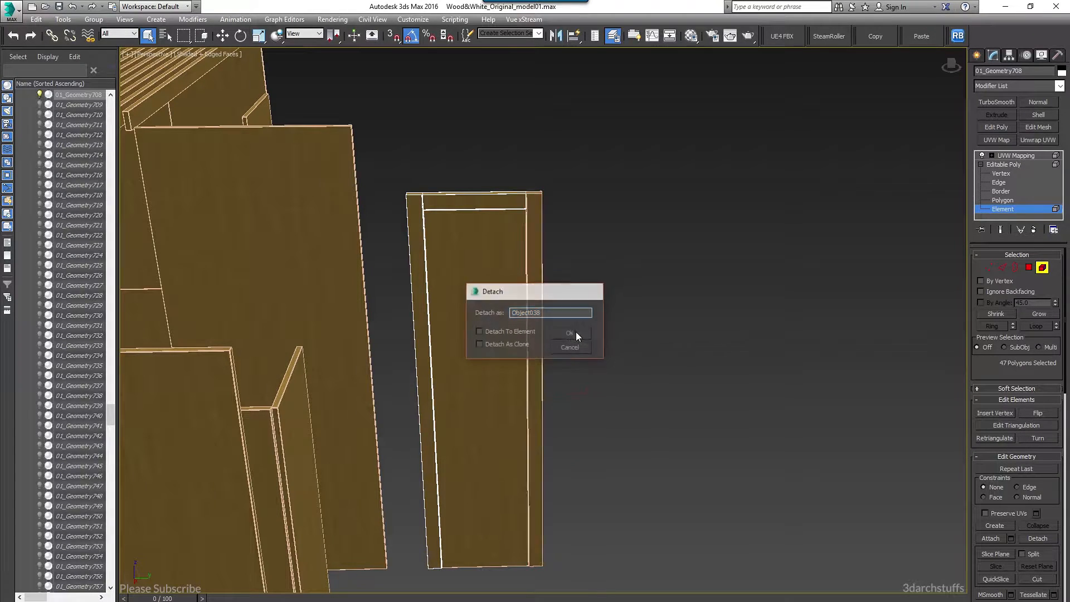
Detach the horizontal top piece of the same door frame as a separate object
left_click(478, 201)
key("alt+d")
left_click(566, 332)
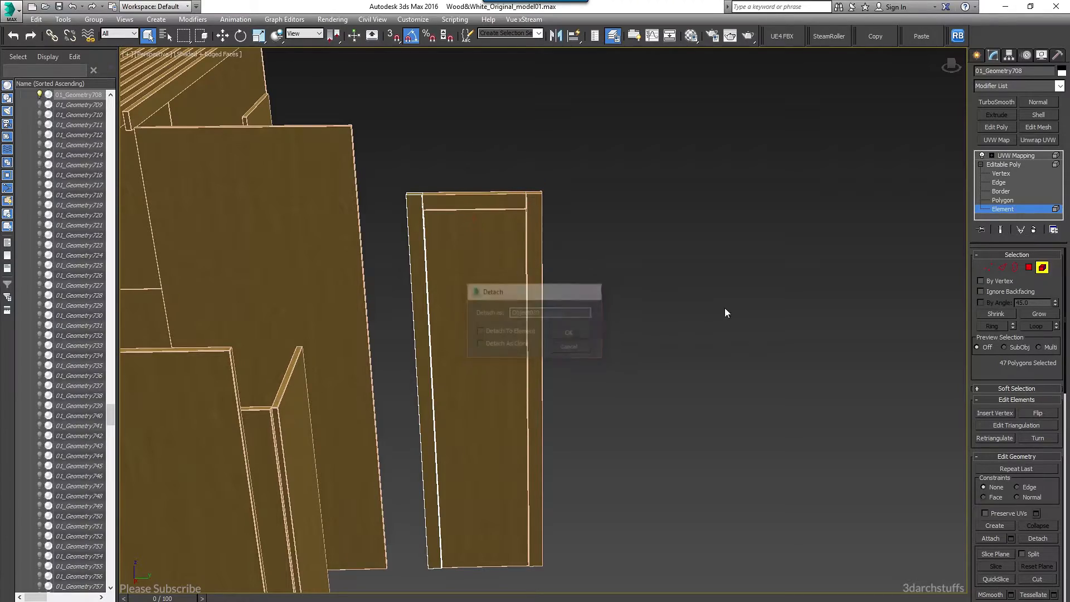
Leave Element editing on the detached frame piece and look over the isolated wooden panels and slats from several sides
left_click(1016, 166)
scroll(814, 225, "down", 4)
middle_click_drag(773, 234, 577, 245, "alt")
scroll(757, 192, "up", 4)
scroll(557, 243, "down", 5)
scroll(568, 269, "down", 3)
scroll(586, 295, "up", 4)
scroll(578, 246, "up", 4)
scroll(586, 239, "down", 4)
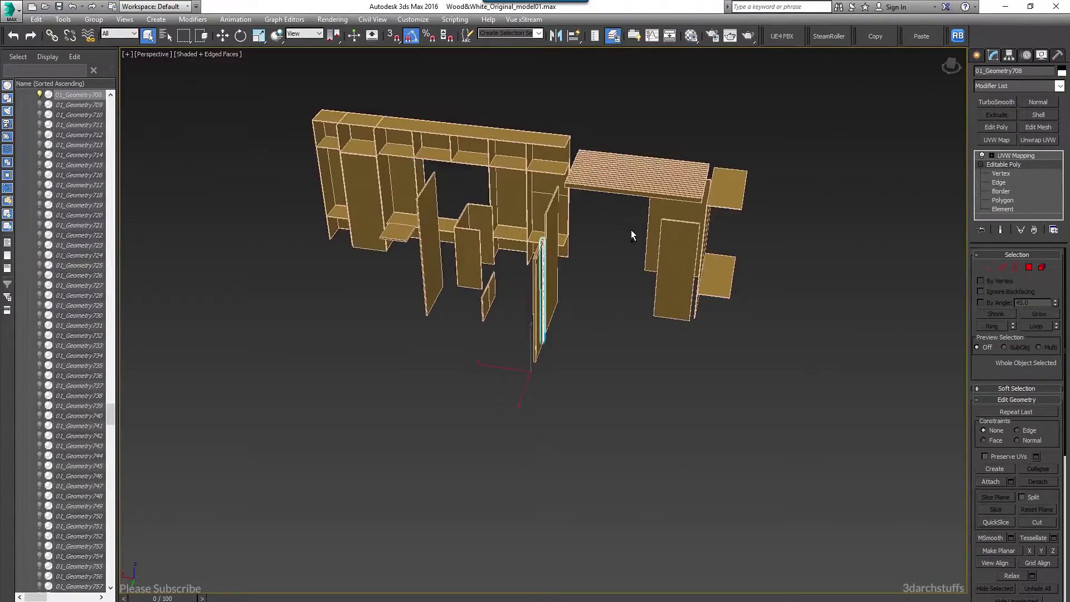
middle_click_drag(680, 191, 610, 206, "alt")
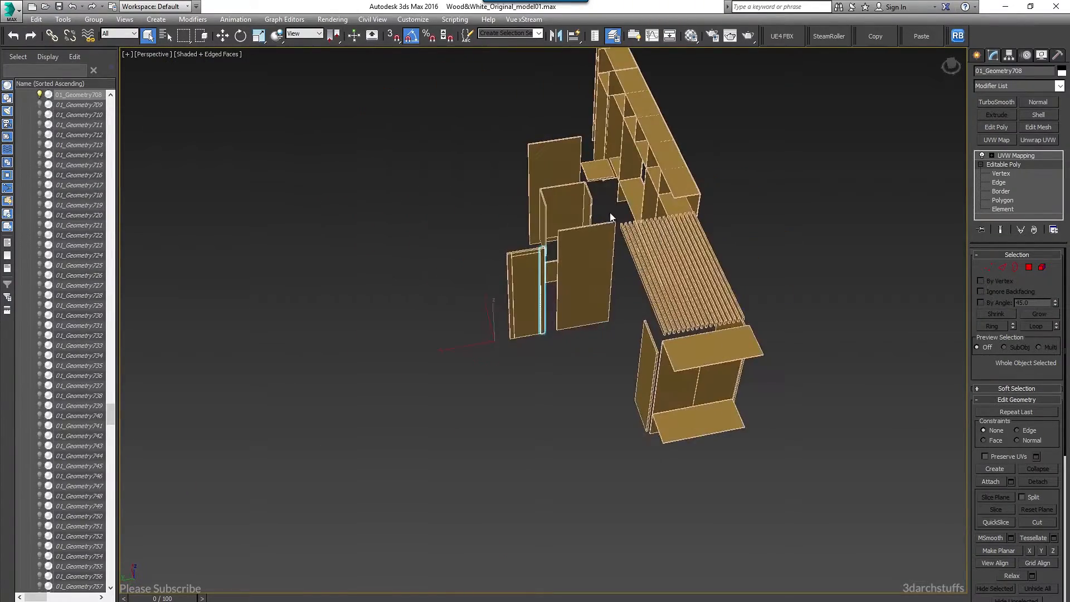
scroll(610, 208, "up", 5)
middle_click_drag(725, 247, 599, 255)
Inspect the individual front panels of the large wooden shelving unit and their UVW Map settings
left_click(592, 287)
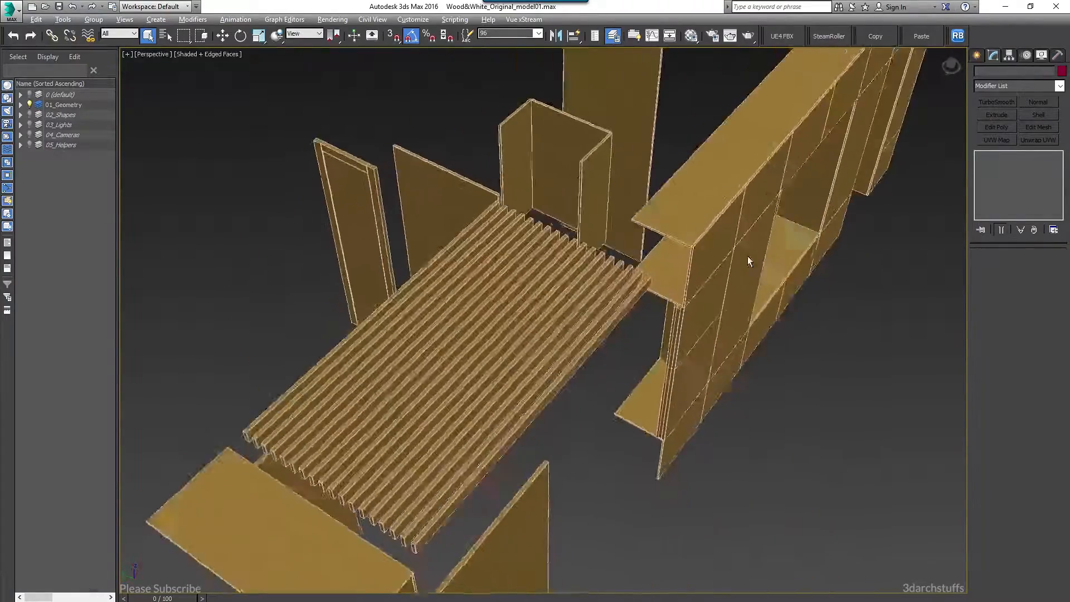
middle_click_drag(748, 256, 710, 319, "alt")
left_click(627, 319)
key("z")
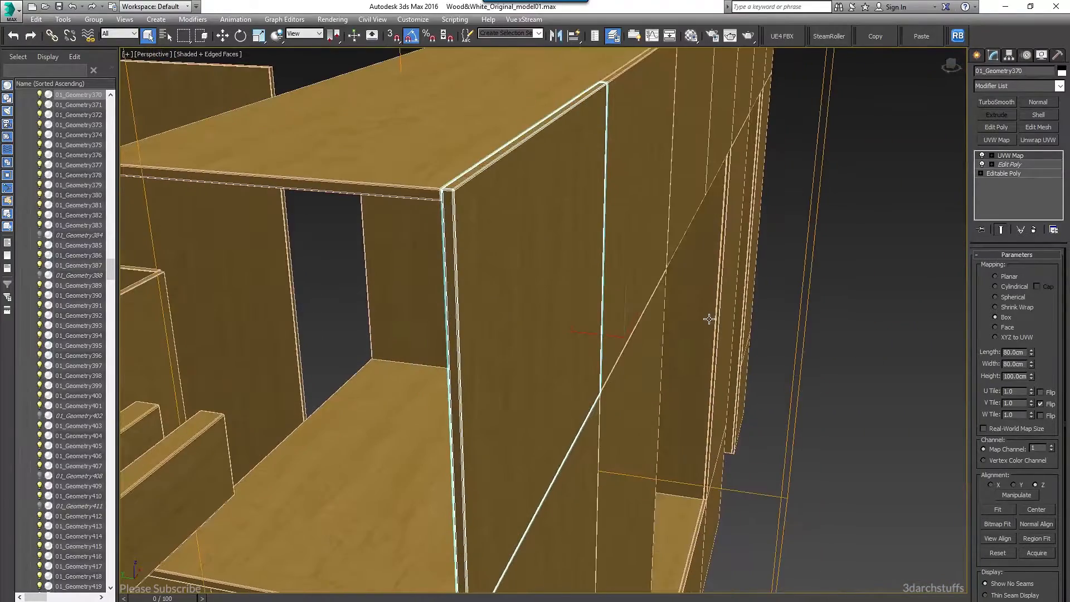
left_click(464, 134, "ctrl")
middle_click_drag(650, 204, 535, 286)
left_click(535, 286)
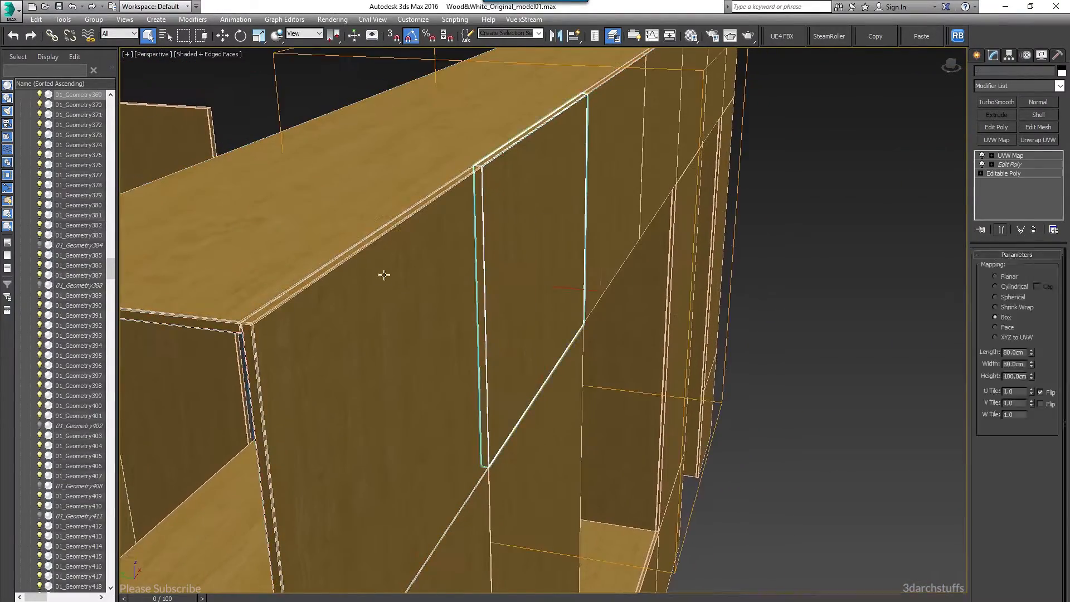
left_click(429, 265)
Select all the isolated wooden furniture parts and hide them
scroll(432, 264, "down", 5)
scroll(432, 265, "down", 3)
key("ctrl+a")
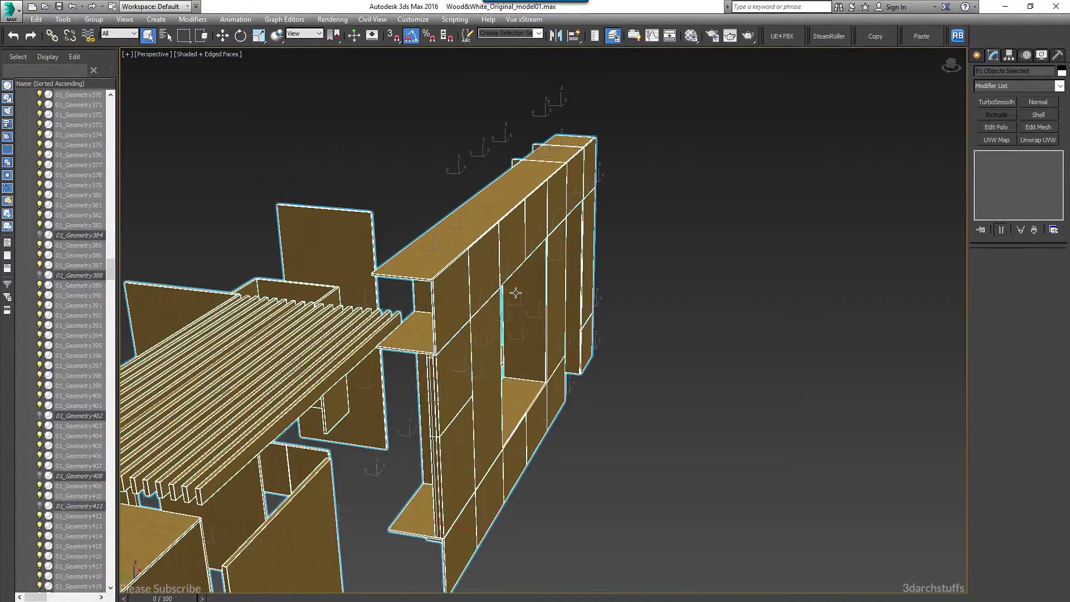
key("Delete")
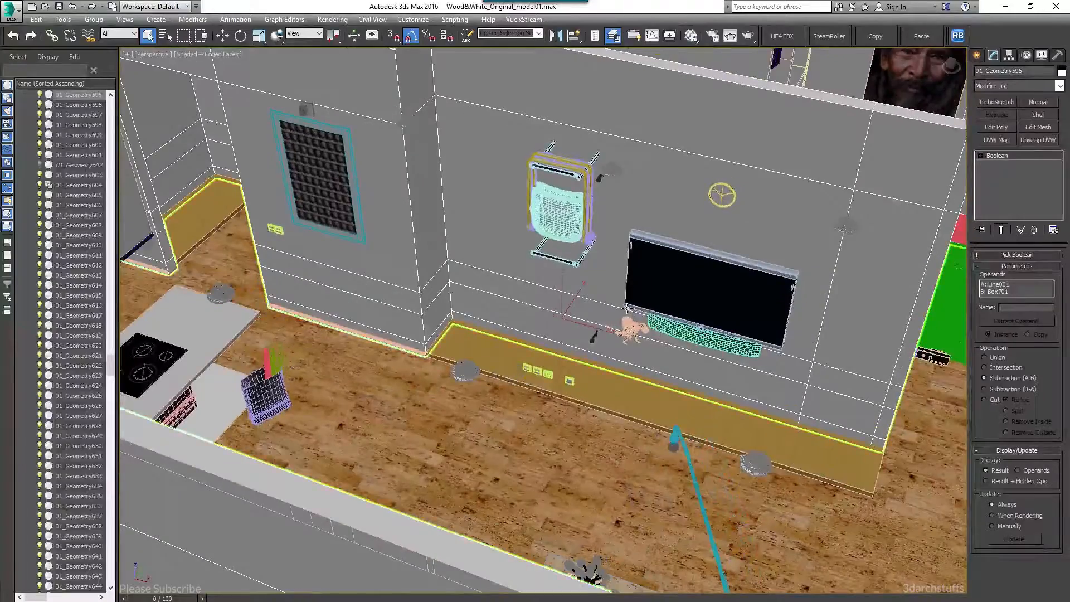
Select the apartment's wood-textured floor slab and isolate it from the rest of the scene
scroll(522, 330, "down", 5)
middle_click_drag(501, 313, 523, 330, "alt")
middle_click_drag(549, 287, 449, 259, "alt")
scroll(654, 120, "up", 4)
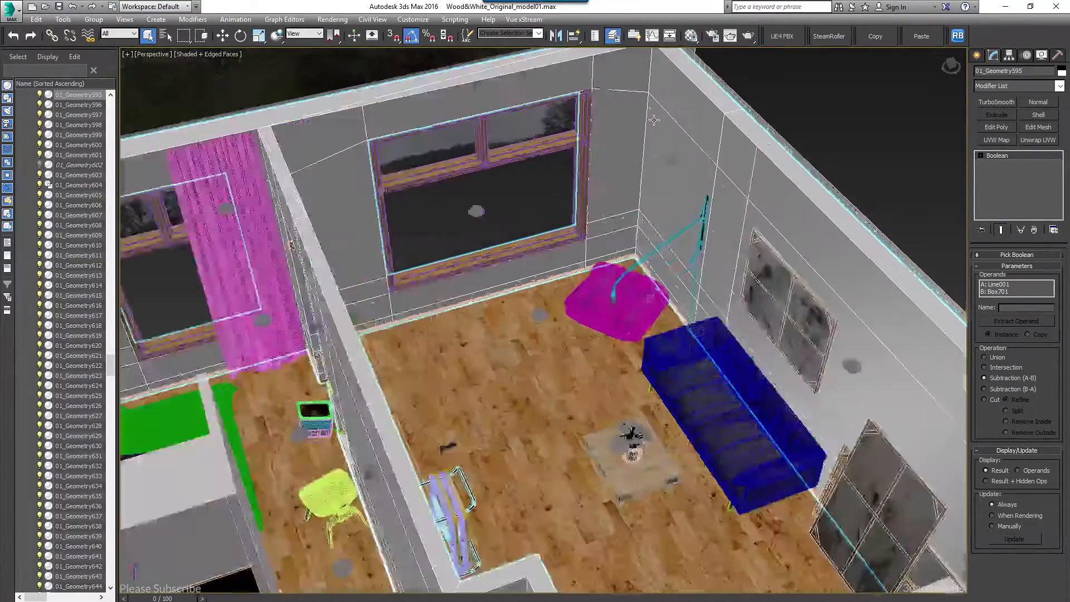
scroll(549, 343, "up", 2)
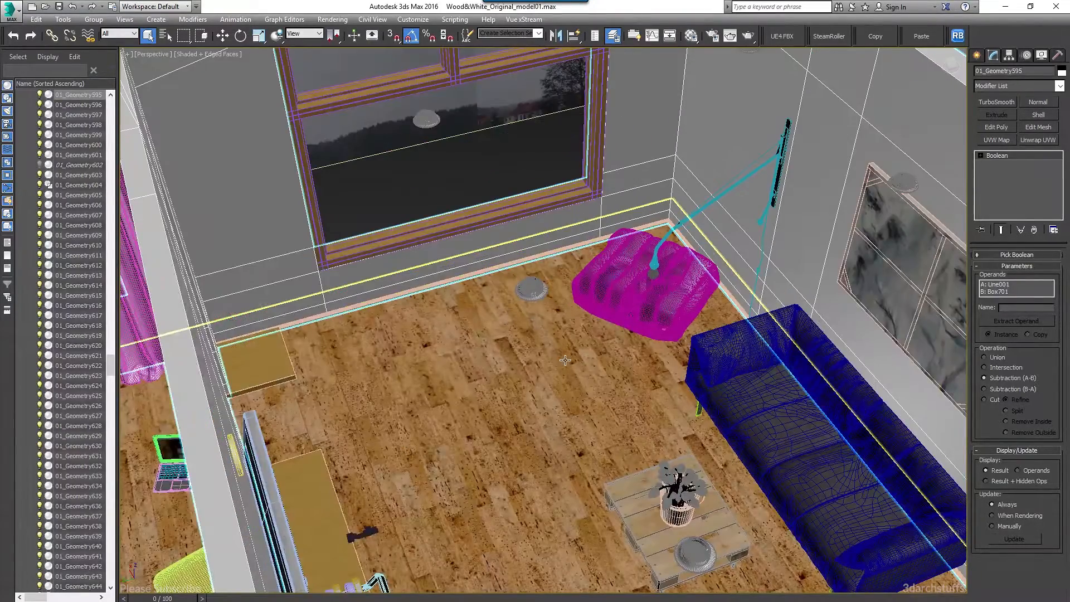
left_click(565, 360)
scroll(563, 361, "down", 7)
middle_click_drag(564, 367, 488, 365, "alt")
scroll(567, 474, "up", 5)
middle_click_drag(640, 484, 562, 355)
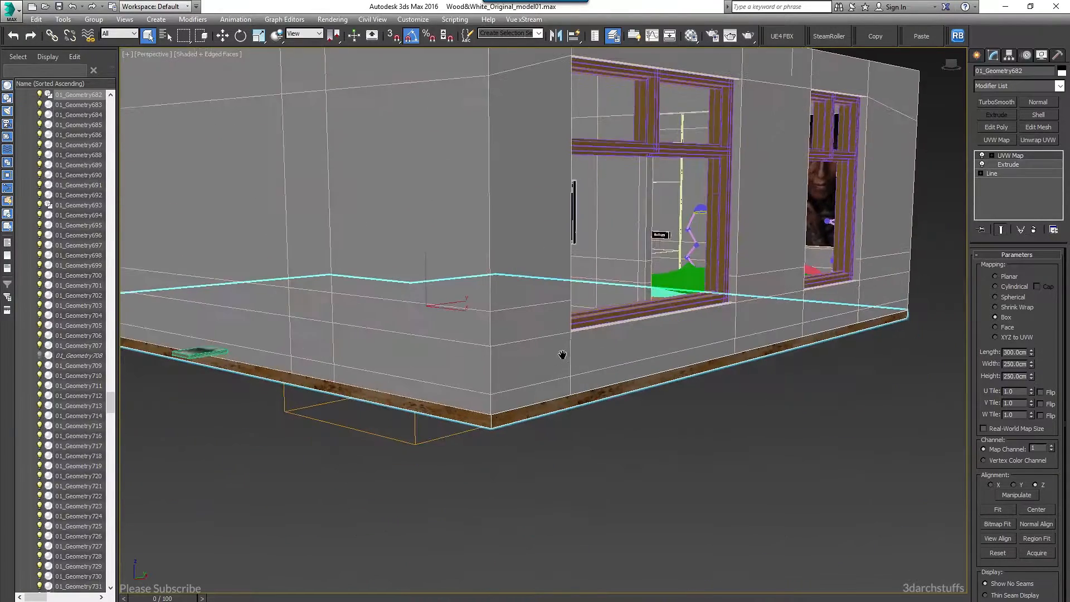
key("alt+q")
middle_click_drag(629, 318, 552, 342, "alt")
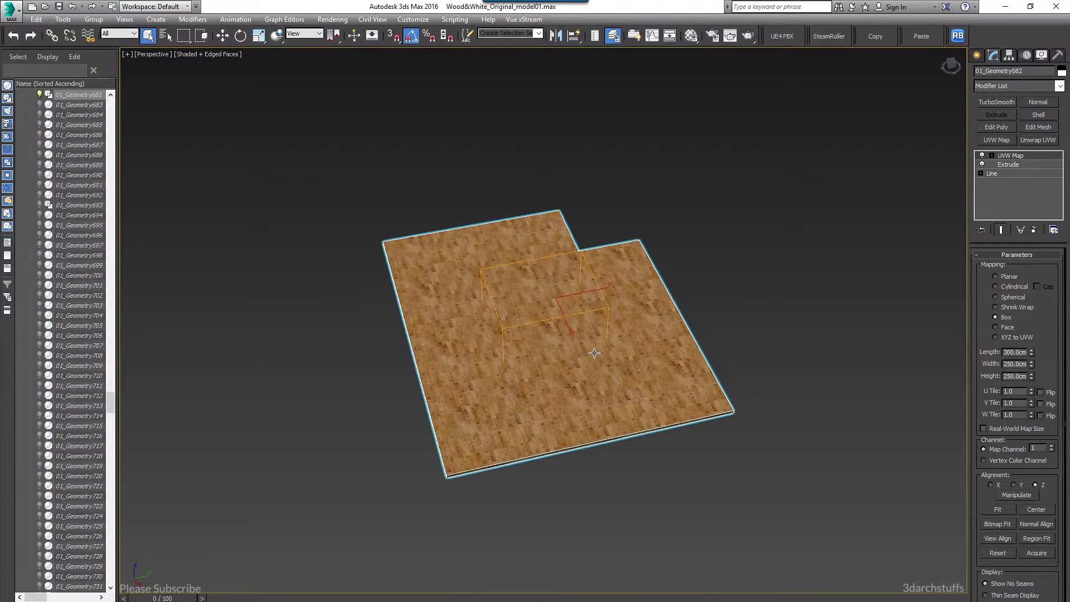
Convert the isolated floor slab to an Editable Poly
right_click(552, 342)
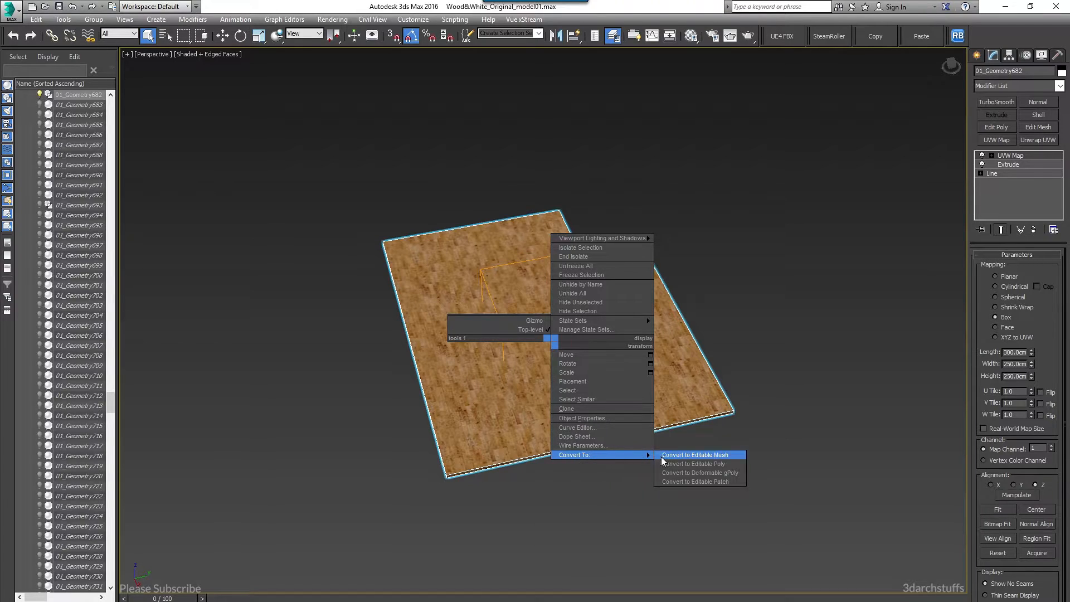
left_click(696, 466)
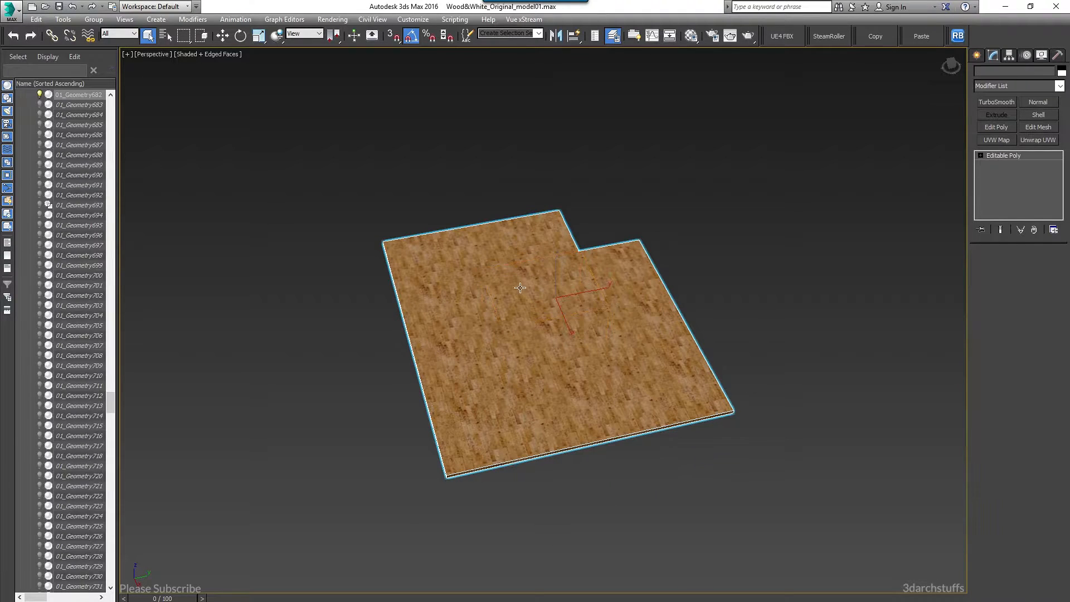
middle_click_drag(504, 285, 613, 381, "alt")
scroll(589, 389, "up", 3)
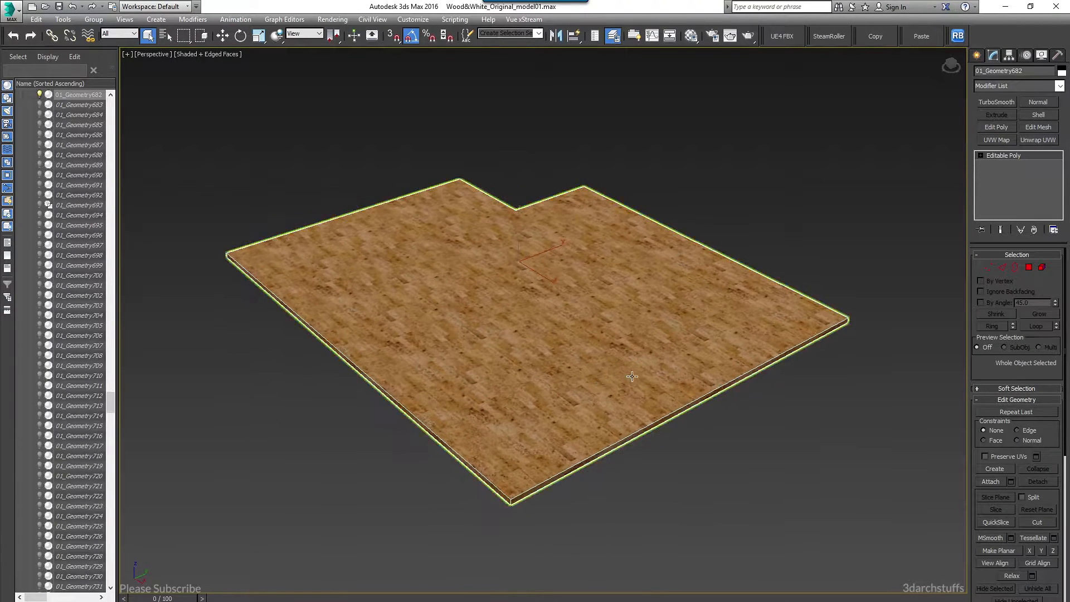
At Polygon level, detach the floor slab's large top and bottom faces as separate objects
left_click(1003, 192)
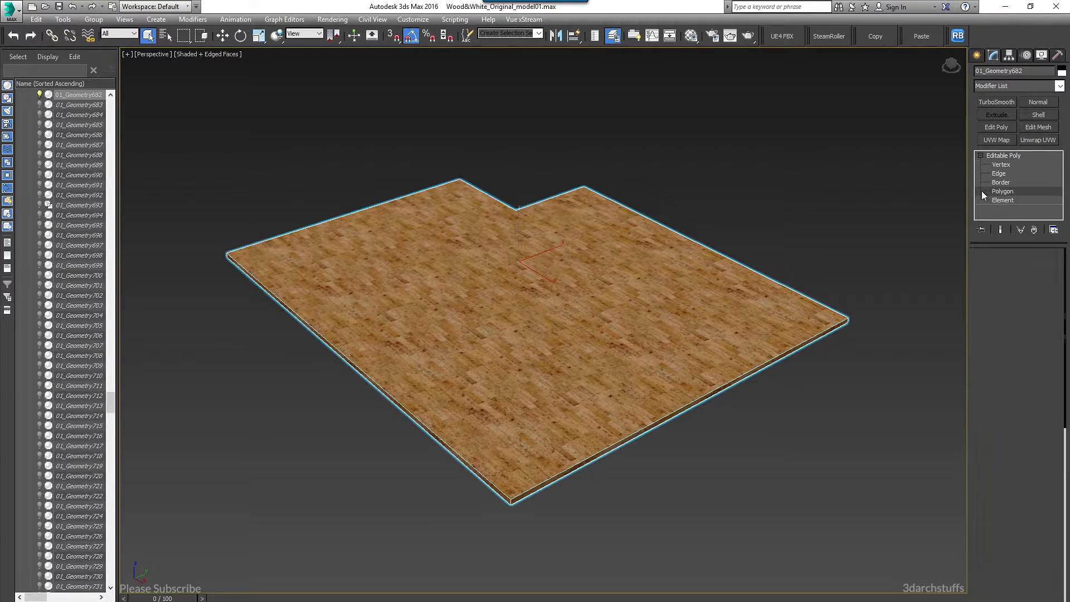
key("ctrl+a")
key("ctrl+d")
left_click(574, 339)
middle_click_drag(559, 410, 568, 368, "alt")
left_click(554, 262)
key("ctrl+d")
left_click(570, 335)
Check in wireframe which polygons remain in the original floor object, then leave Polygon level and restore shading
key("F3")
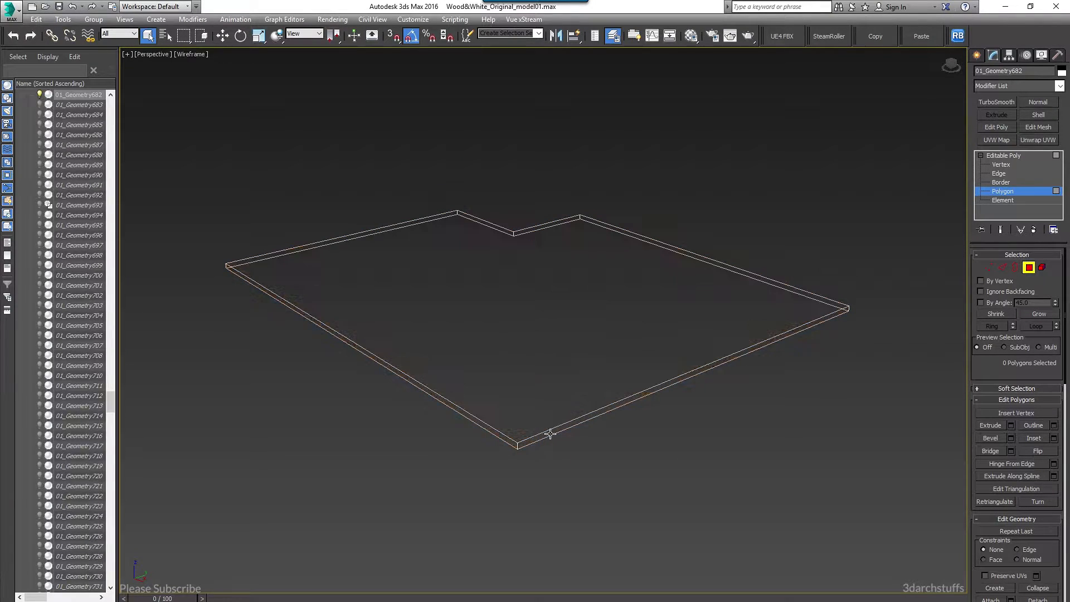
key("ctrl+a")
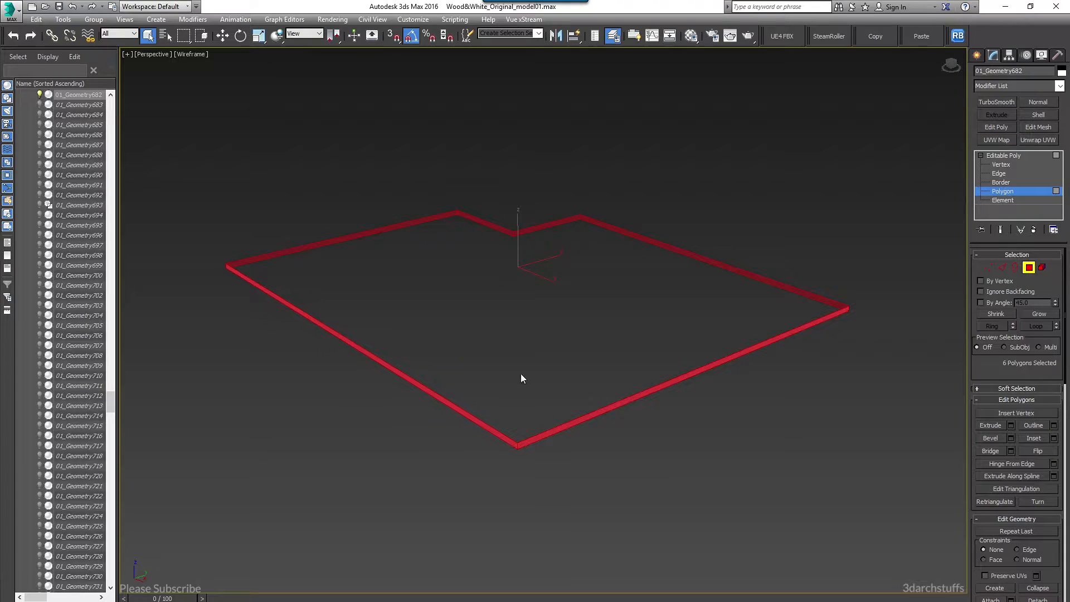
left_click(1001, 155)
left_click(830, 166)
key("F3")
Hide the three separated floor pieces one after another
left_click(612, 321)
key("Delete")
left_click(558, 333)
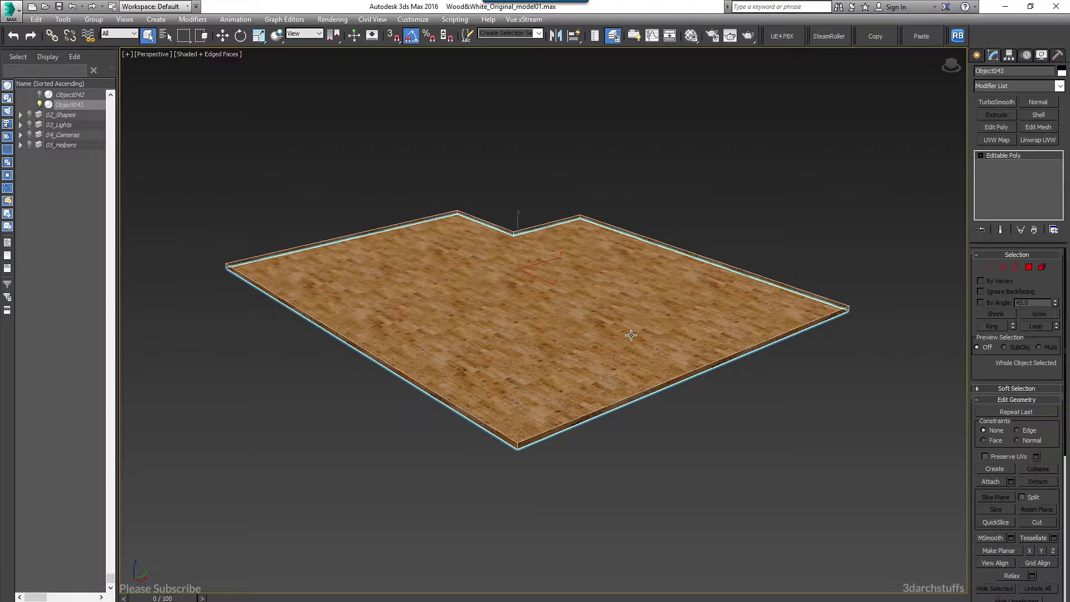
key("Delete")
left_click(644, 394)
key("Delete")
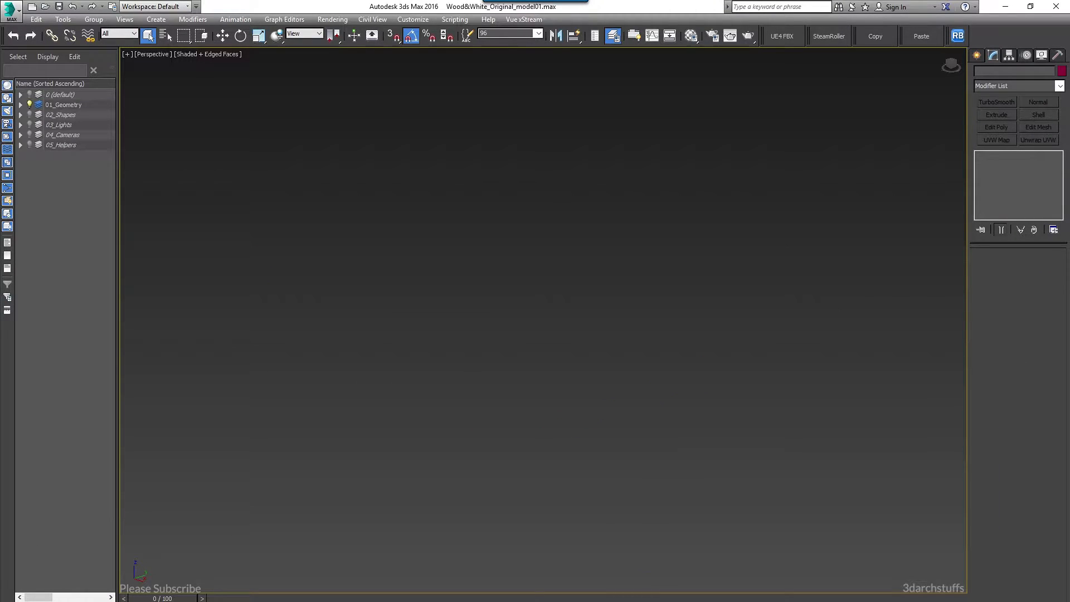
Bring back the rest of the apartment, then select the wall object and isolate it
key("alt+q")
scroll(578, 218, "down", 5)
middle_click_drag(580, 226, 380, 242, "alt")
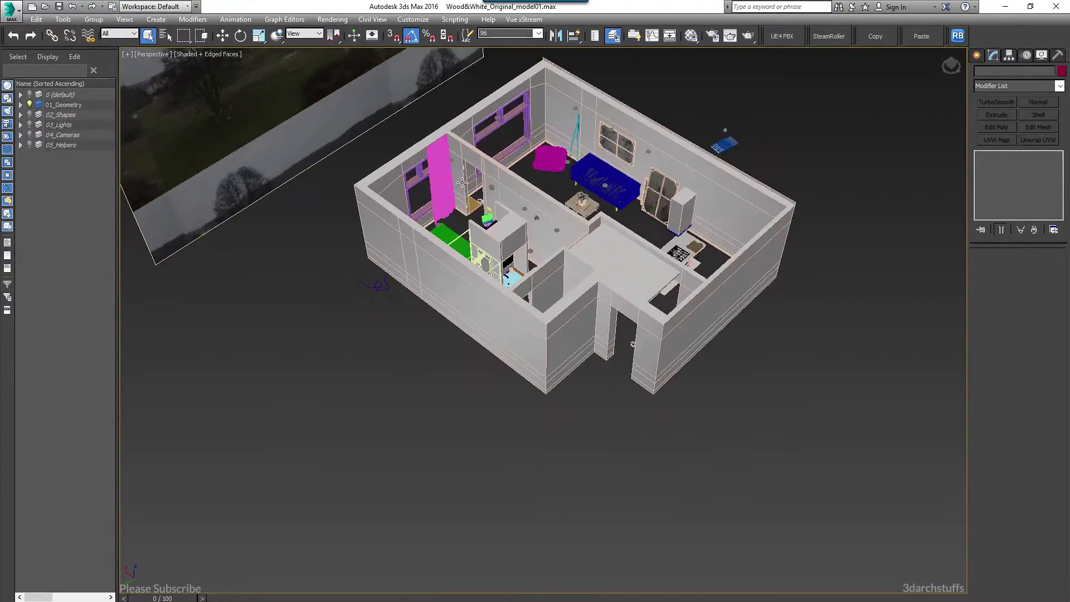
scroll(458, 186, "up", 5)
middle_click_drag(632, 135, 589, 307)
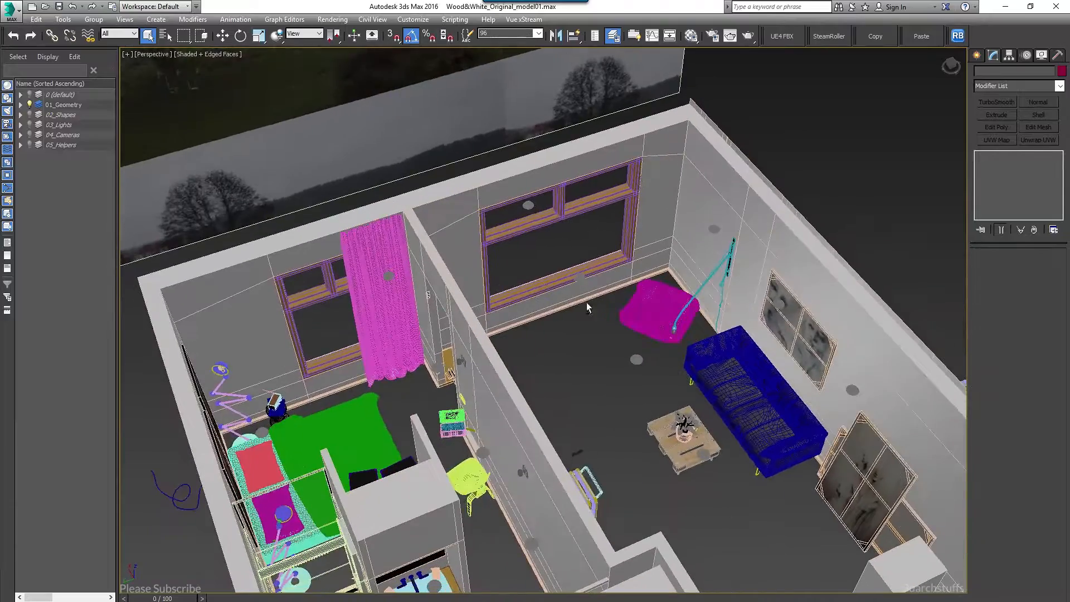
scroll(674, 304, "up", 3)
middle_click_drag(714, 238, 628, 306)
scroll(633, 282, "down", 4)
middle_click_drag(633, 282, 613, 305, "alt")
scroll(643, 305, "up", 3)
left_click(795, 168)
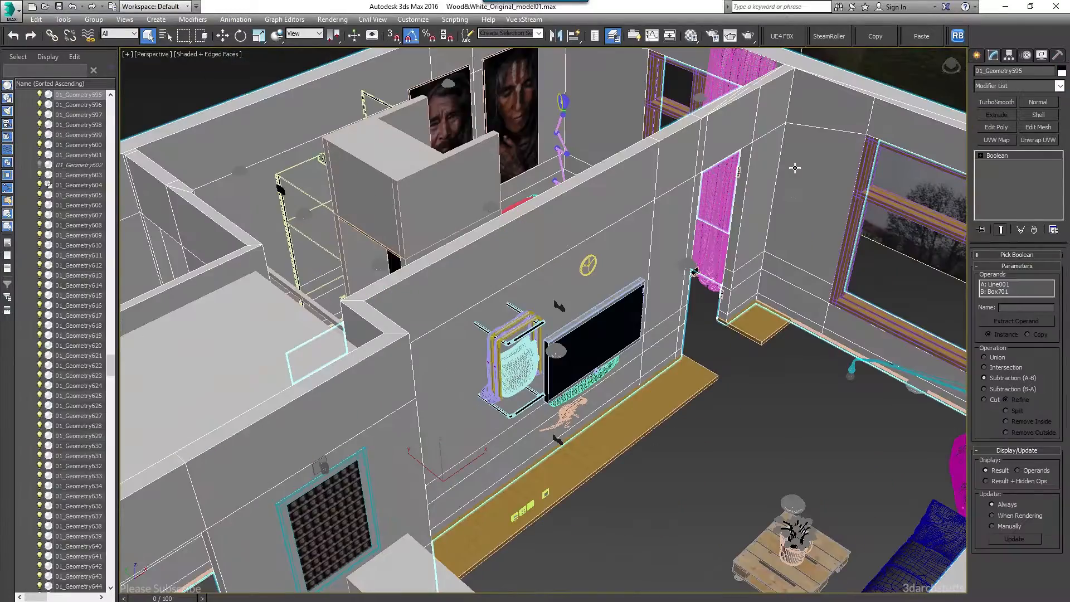
key("alt+q")
middle_click_drag(795, 168, 655, 286, "alt")
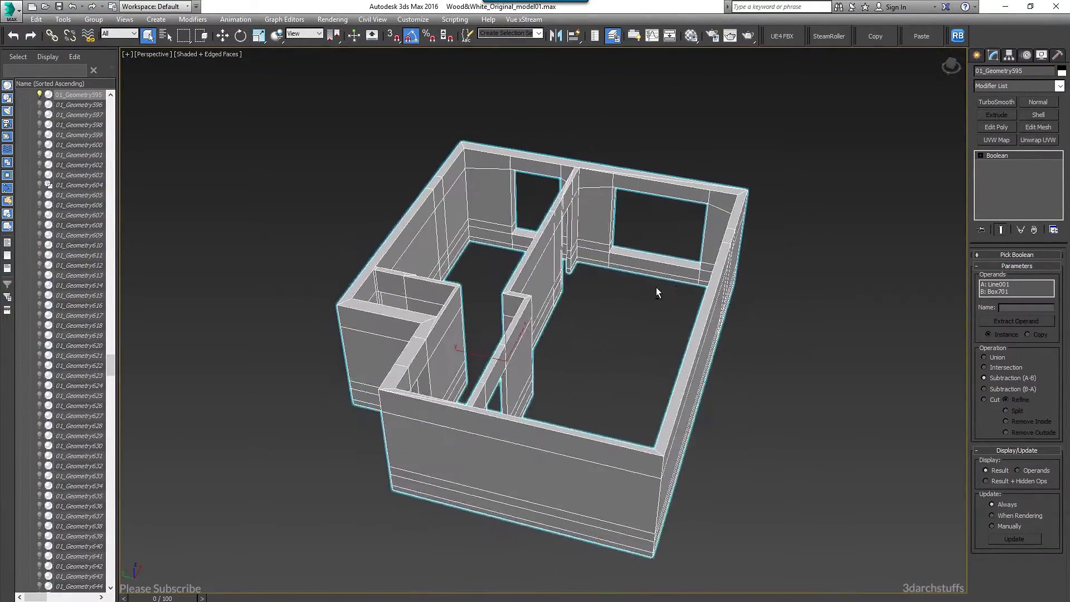
Examine the isolated walls from all sides, including the window openings, partitions and edge layout
scroll(580, 211, "up", 4)
scroll(579, 211, "up", 6)
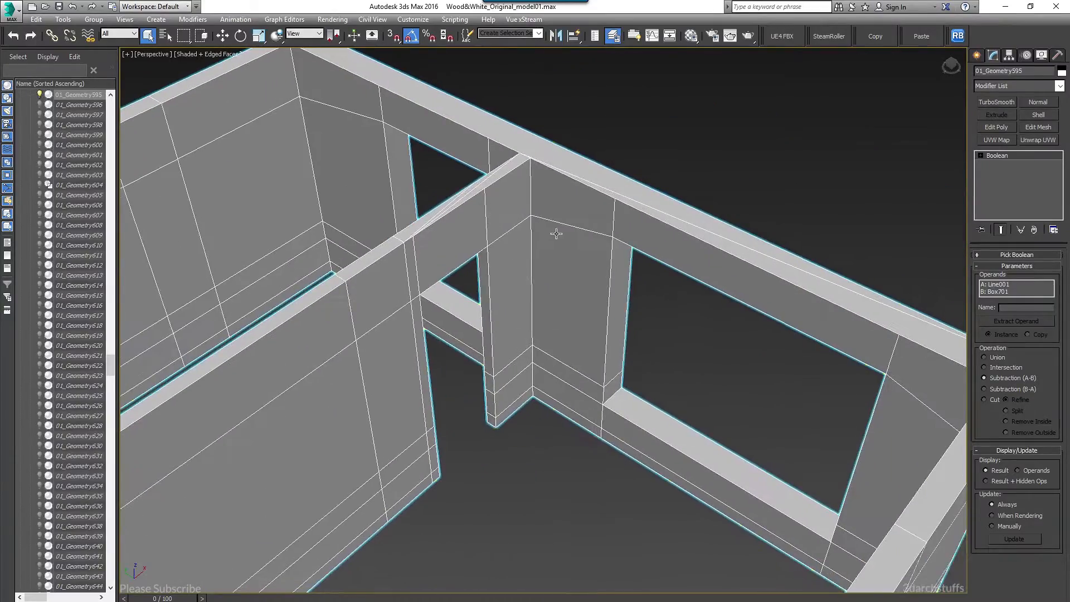
mouse_move(556, 233)
middle_mouse_down("alt")
mouse_move(546, 217)
mouse_move(571, 224)
middle_mouse_up("alt")
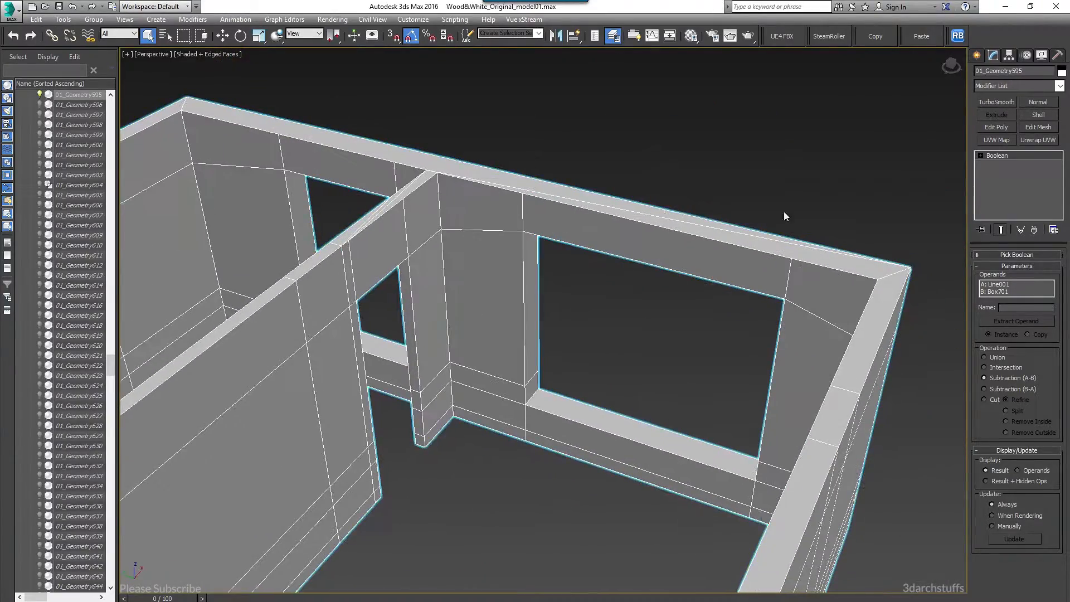
scroll(559, 265, "down", 10)
middle_click_drag(568, 313, 447, 278, "alt")
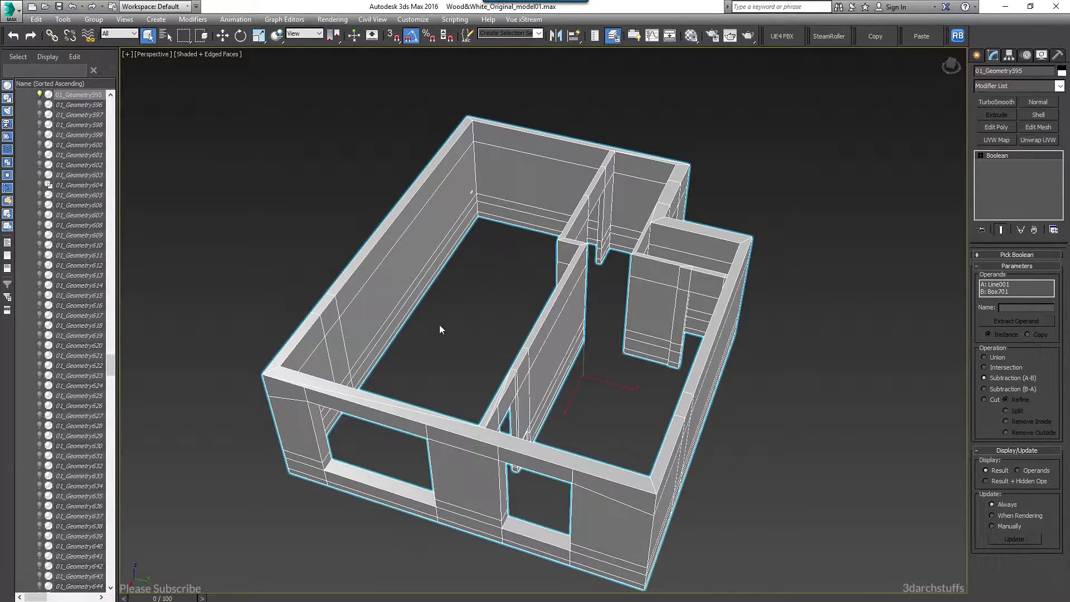
middle_click_drag(558, 299, 536, 300, "alt")
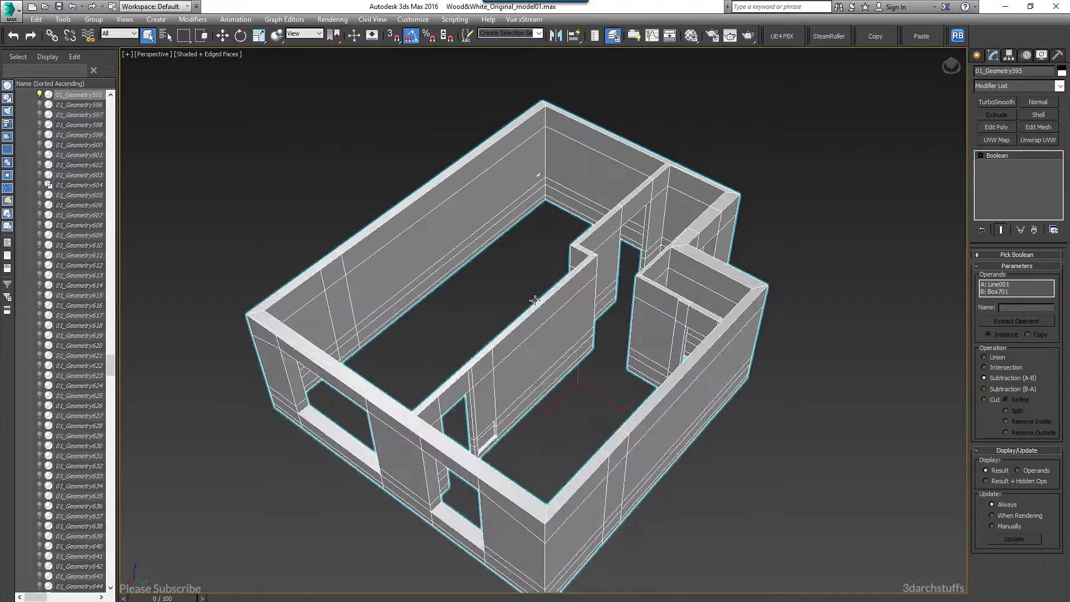
scroll(341, 321, "up", 5)
middle_click_drag(423, 296, 418, 294, "alt")
middle_click_drag(524, 148, 543, 246)
scroll(543, 245, "up", 5)
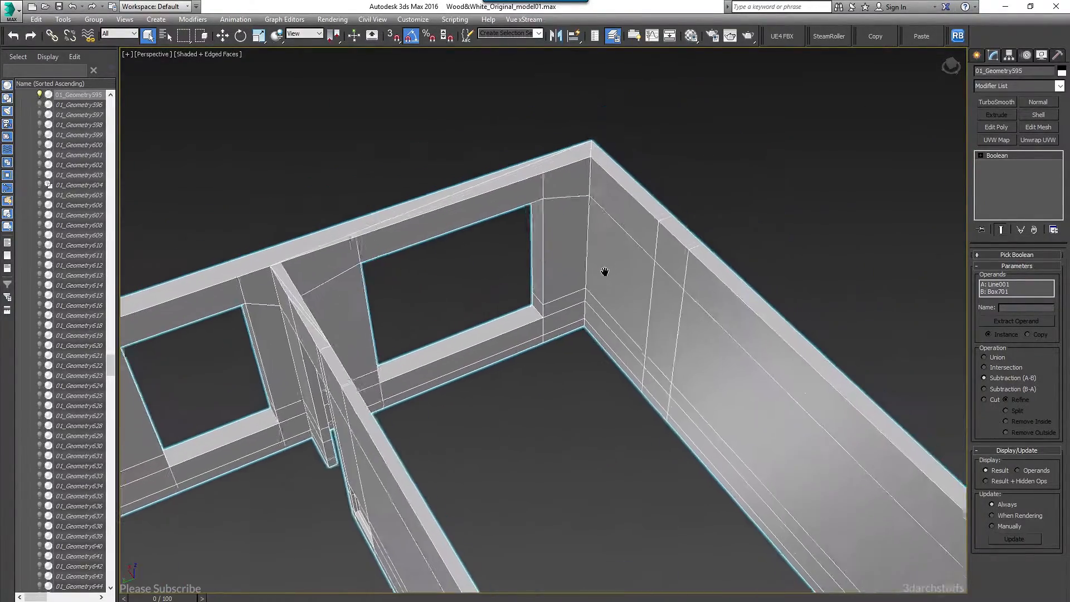
scroll(422, 200, "down", 10)
scroll(513, 312, "up", 3)
scroll(609, 280, "down", 4)
middle_click_drag(624, 282, 511, 307, "alt")
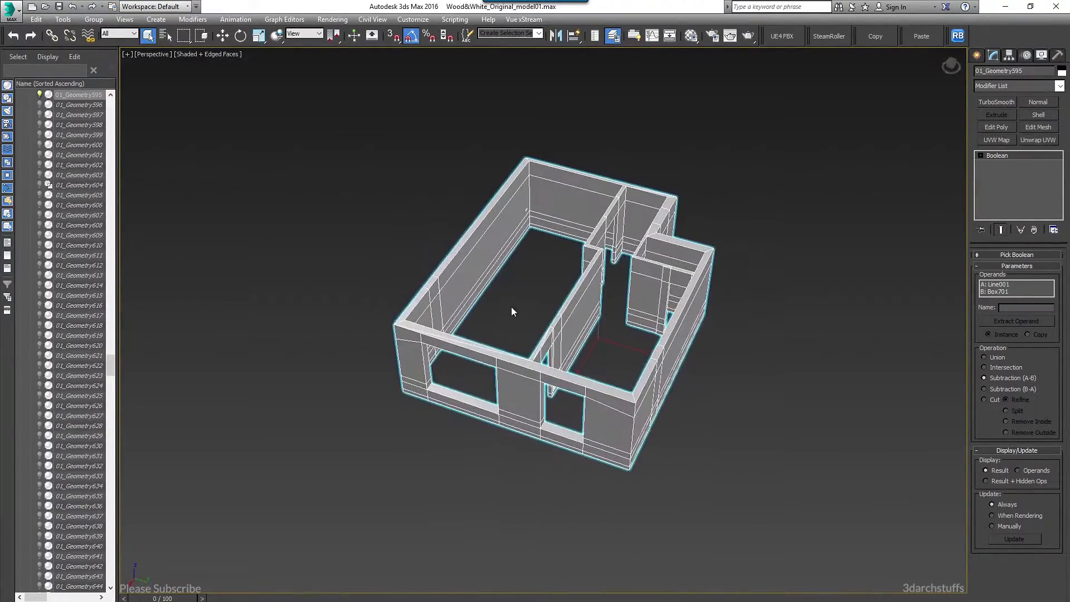
Convert the Boolean wall object to an Editable Poly and activate its Polygon level
scroll(560, 246, "up", 6)
right_click(533, 221)
mouse_move(611, 333)
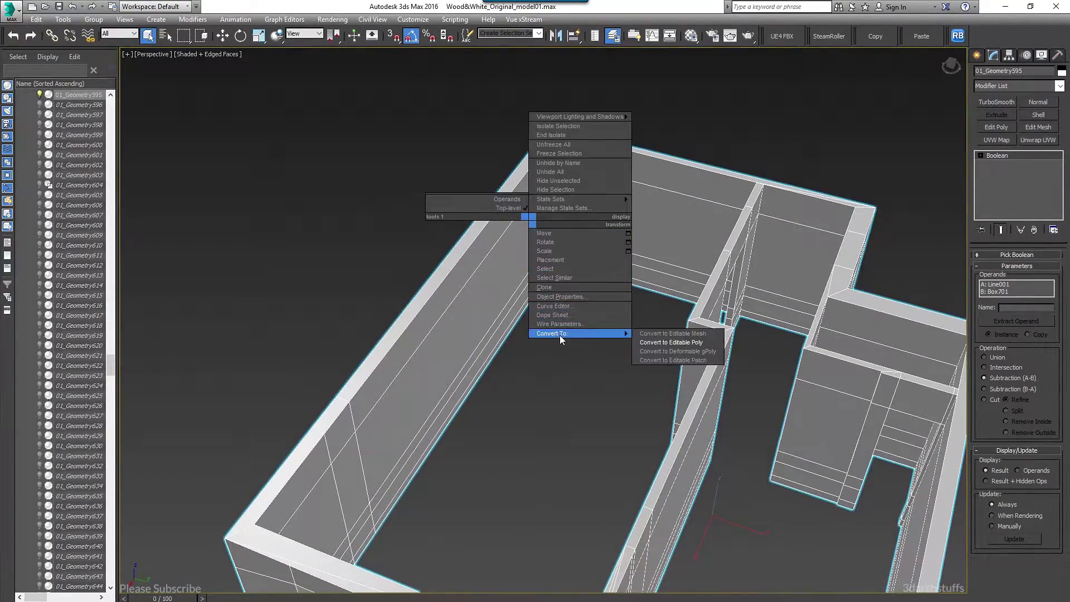
left_click(667, 341)
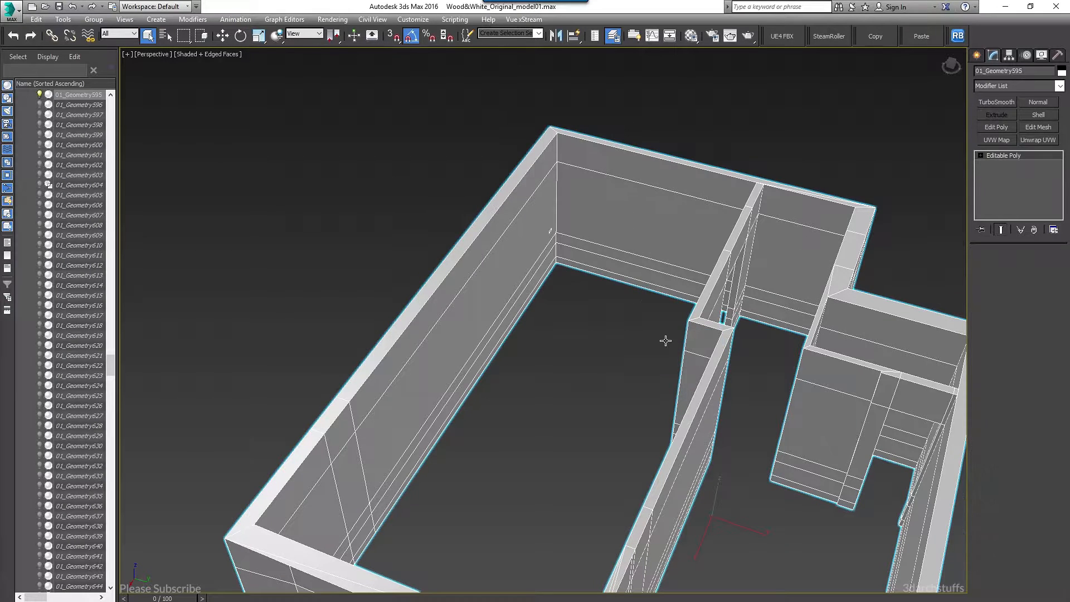
left_click(980, 155)
left_click(1002, 191)
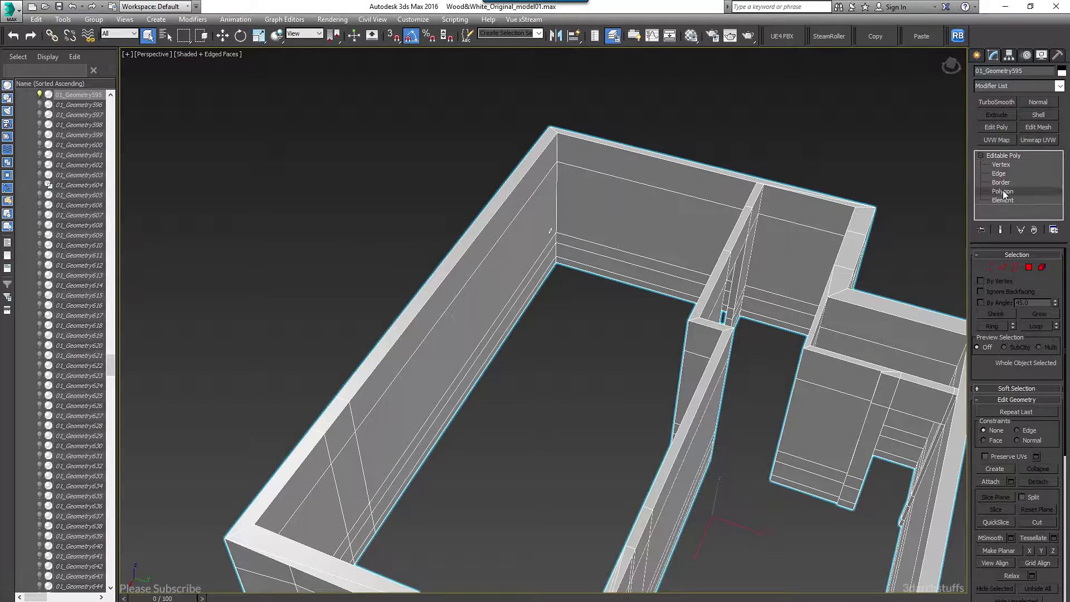
Select the inner faces of the large room's windowless end wall and detach them as a separate object
scroll(573, 220, "up", 2)
scroll(569, 203, "up", 2)
scroll(579, 181, "up", 1)
scroll(597, 167, "down", 1)
scroll(591, 173, "down", 1)
middle_click_drag(576, 184, 356, 231)
middle_click_drag(441, 239, 462, 240, "alt")
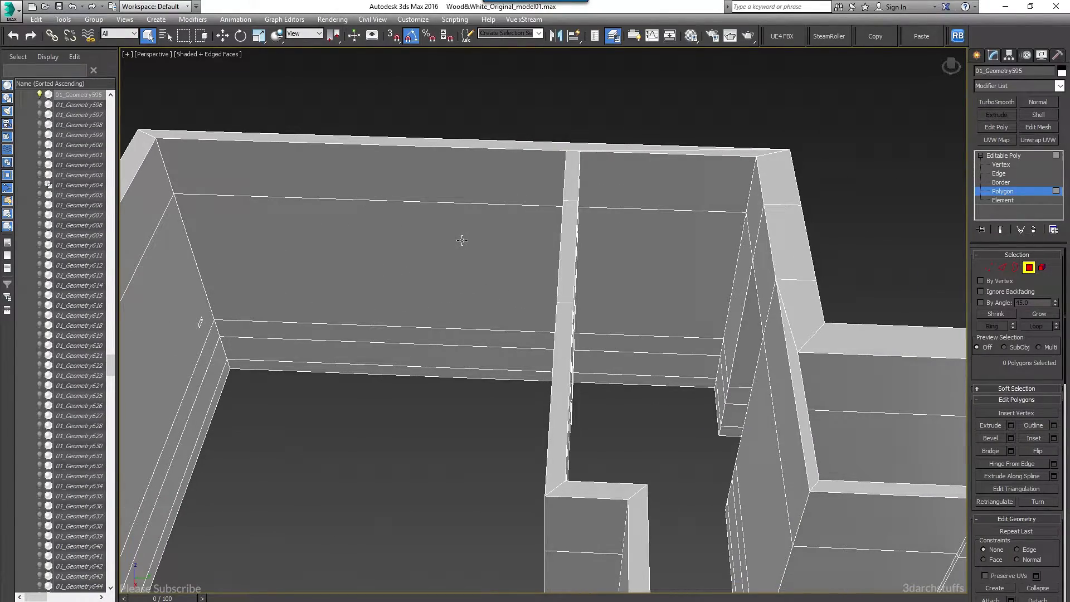
scroll(462, 241, "down", 3)
middle_click_drag(535, 174, 620, 266)
scroll(504, 280, "up", 2)
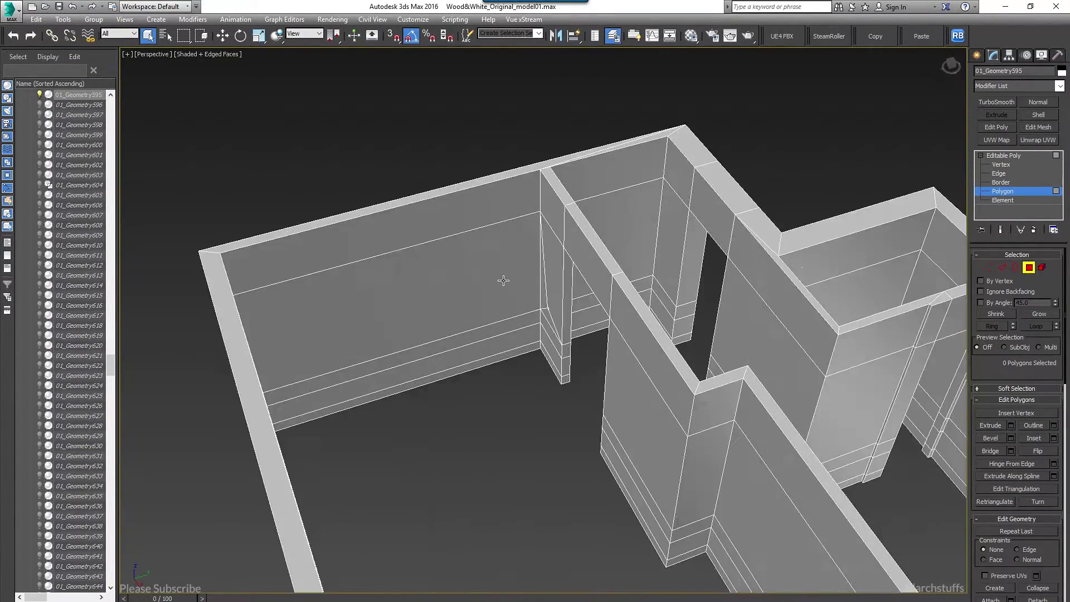
middle_click_drag(506, 282, 490, 282, "alt")
scroll(490, 282, "up", 2)
middle_click_drag(550, 248, 601, 255)
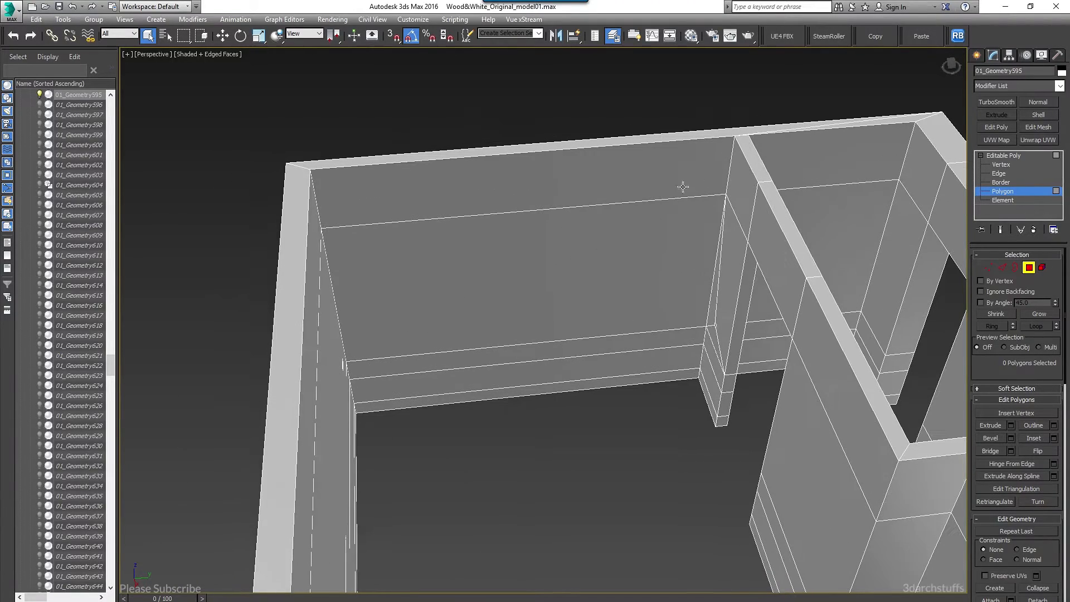
scroll(710, 184, "up", 4)
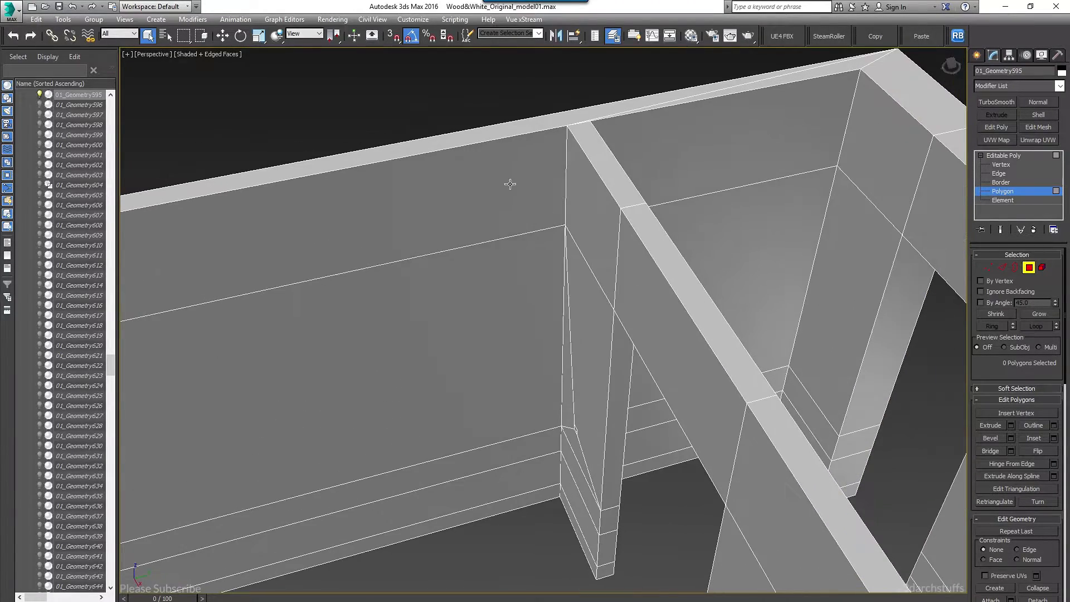
scroll(526, 270, "down", 4)
scroll(458, 167, "up", 4)
left_click(524, 138)
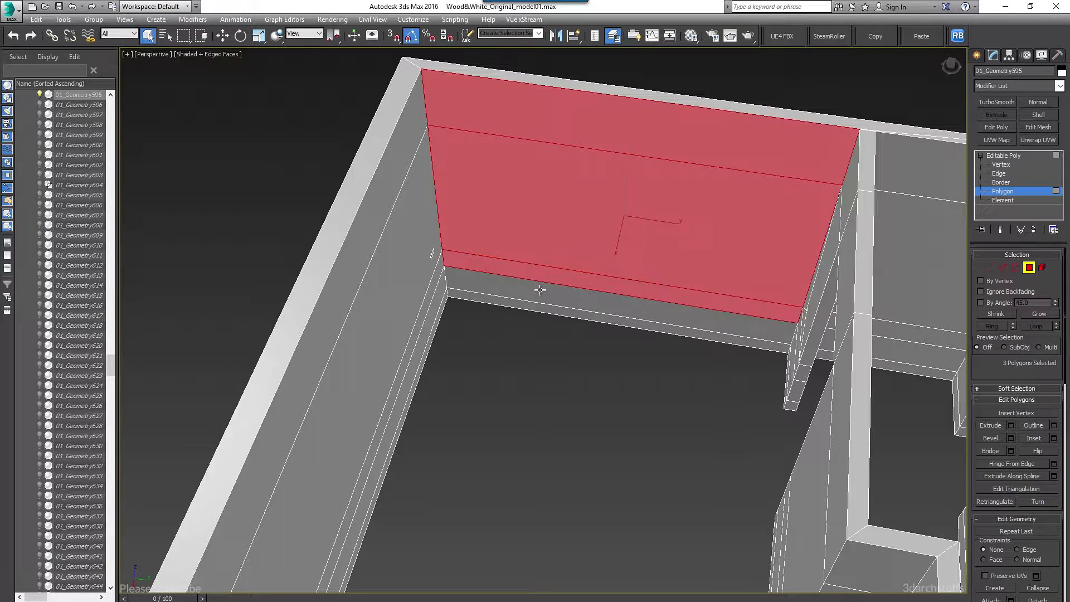
right_click(539, 309)
left_click(573, 343)
key("Return")
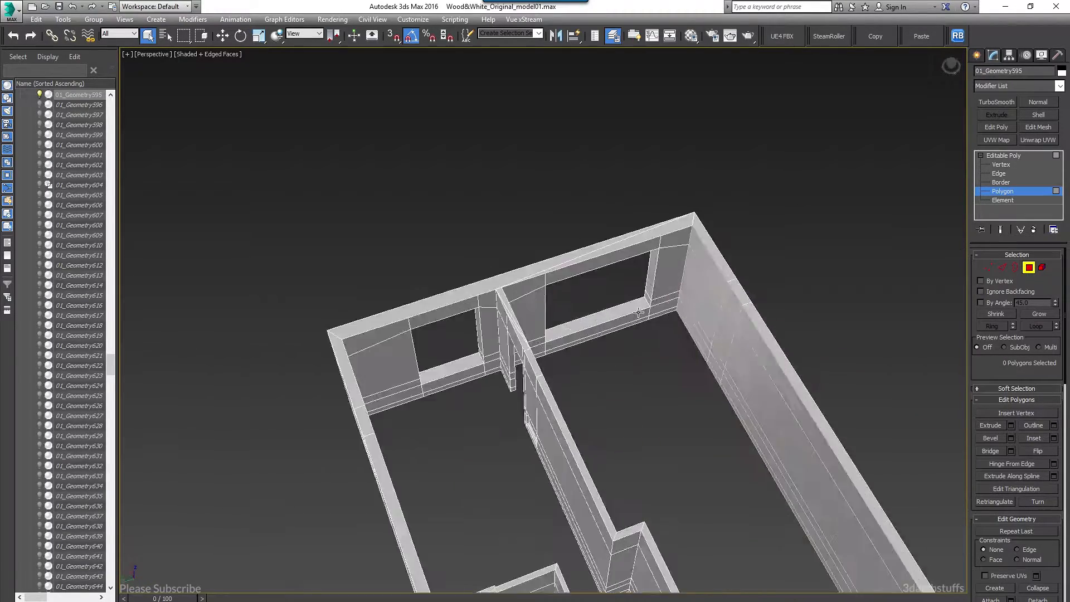
Select all faces on one side of the long partition, including around its doorway, and detach them as a new object
scroll(638, 313, "up", 4)
left_click(639, 313)
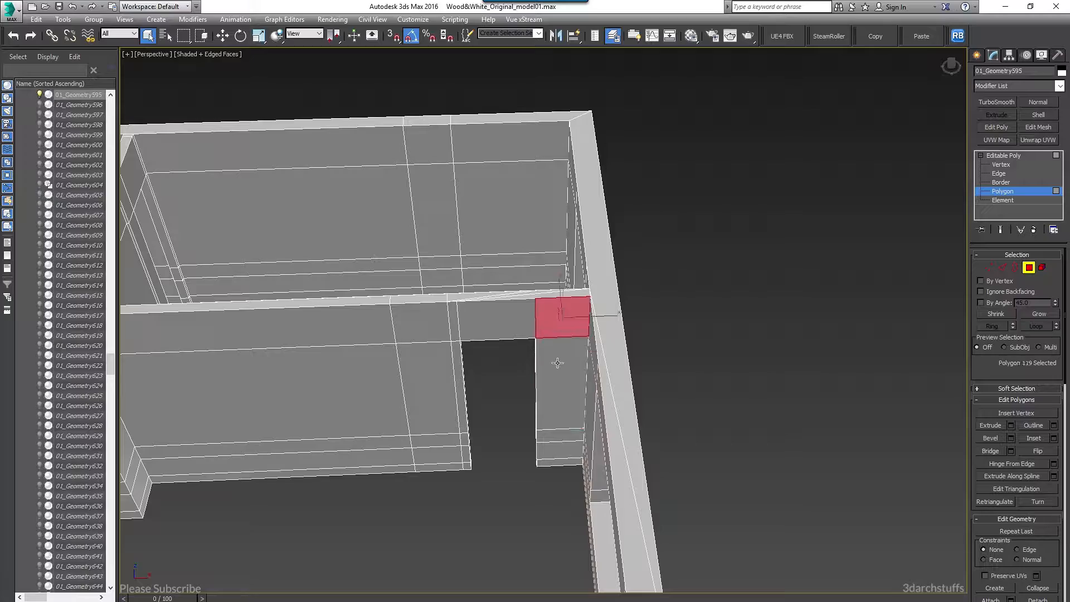
left_click(560, 390, "ctrl")
left_click(459, 373, "ctrl")
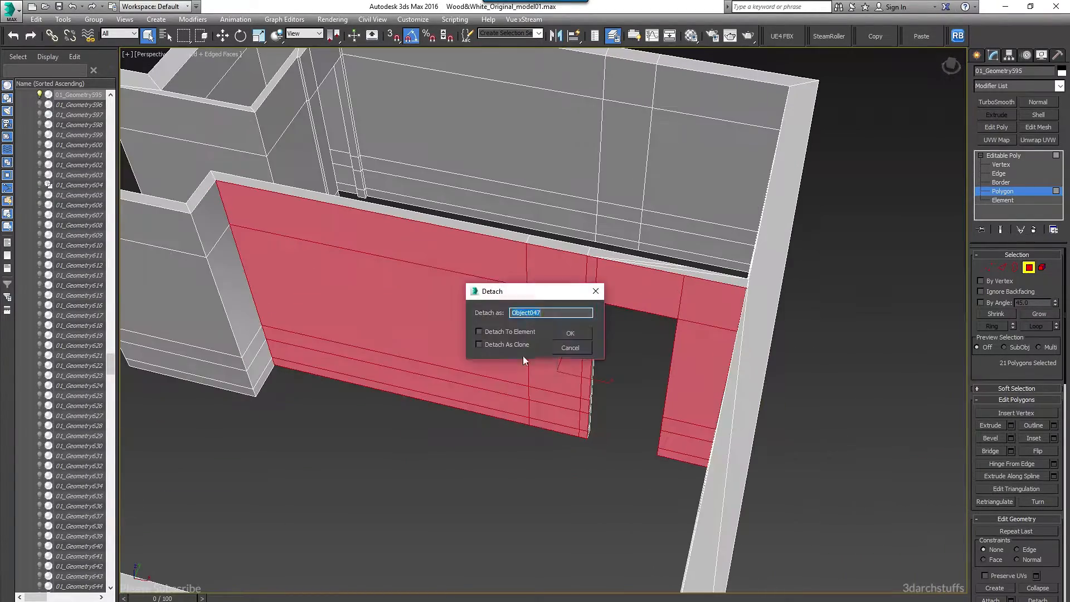
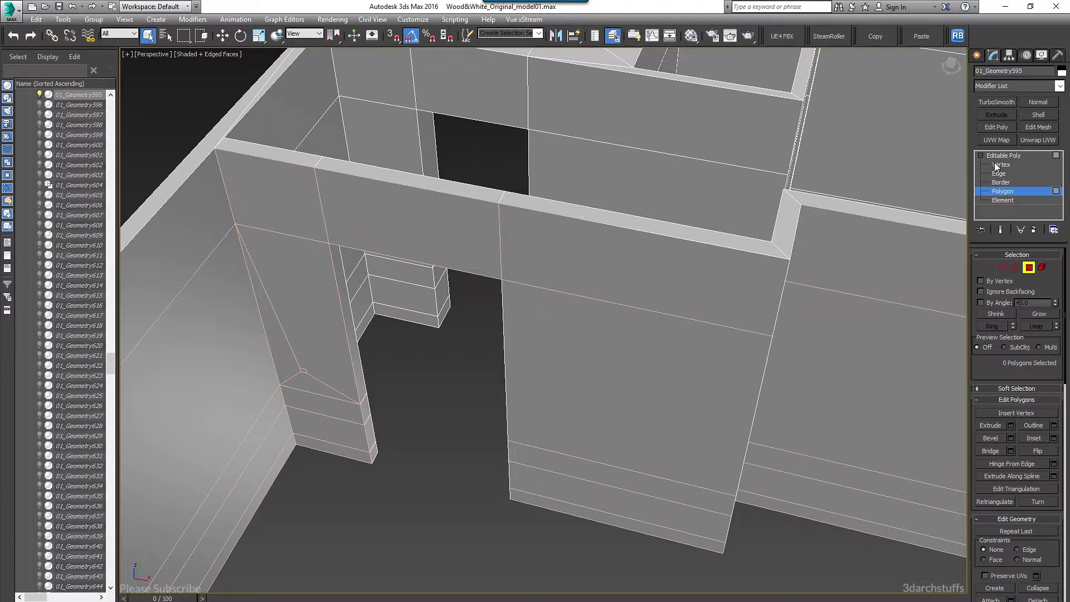
Leave the Polygon level and attach the detached wall piece containing the doorway to the adjoining larger piece
left_click(1002, 157)
left_click(629, 275)
left_click(437, 239)
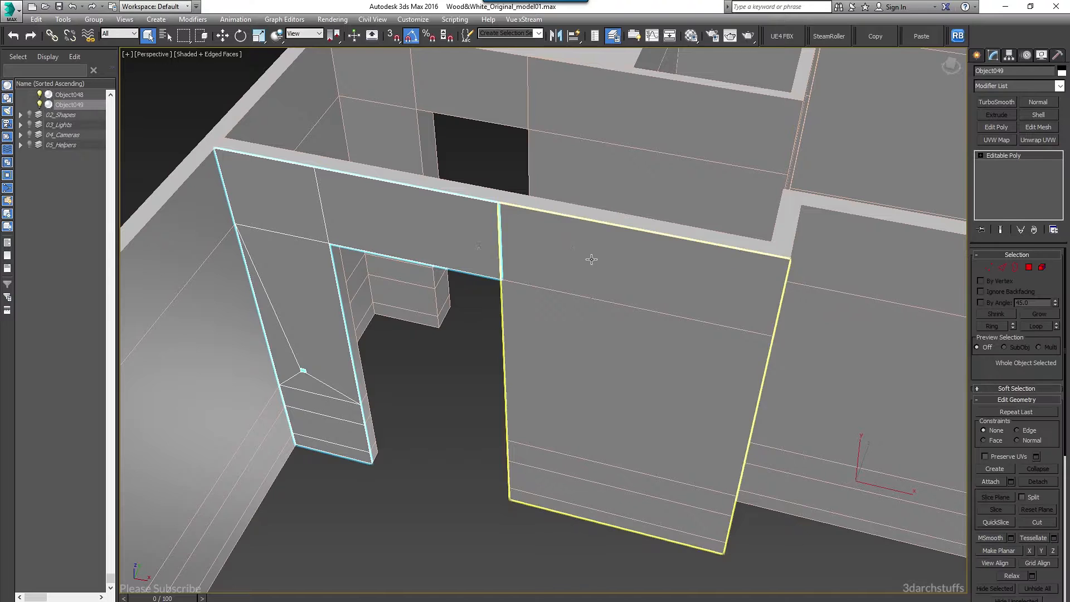
left_click(588, 256)
right_click(588, 257)
left_click(573, 162)
left_click(423, 239)
Weld all vertices of the combined wall piece and leave its Vertex level
key("w")
left_click(980, 157)
left_click(999, 165)
key("ctrl+a")
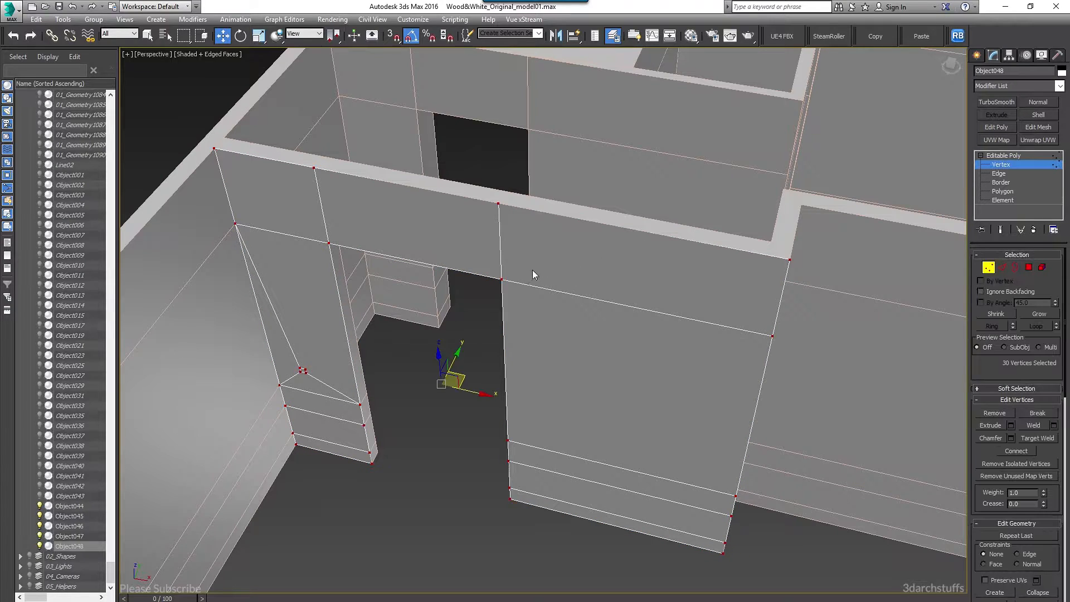
right_click(568, 247)
left_click(563, 316)
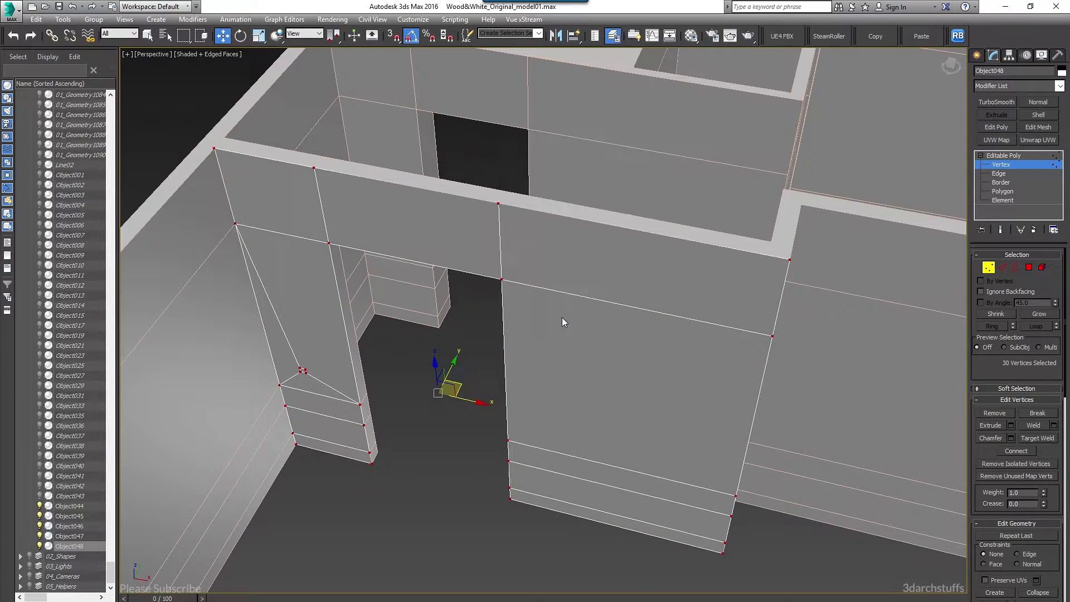
left_click(1003, 157)
Delete the combined, welded wall piece beside the doorway
scroll(720, 283, "down", 3)
middle_click_drag(720, 283, 601, 319)
key("Delete")
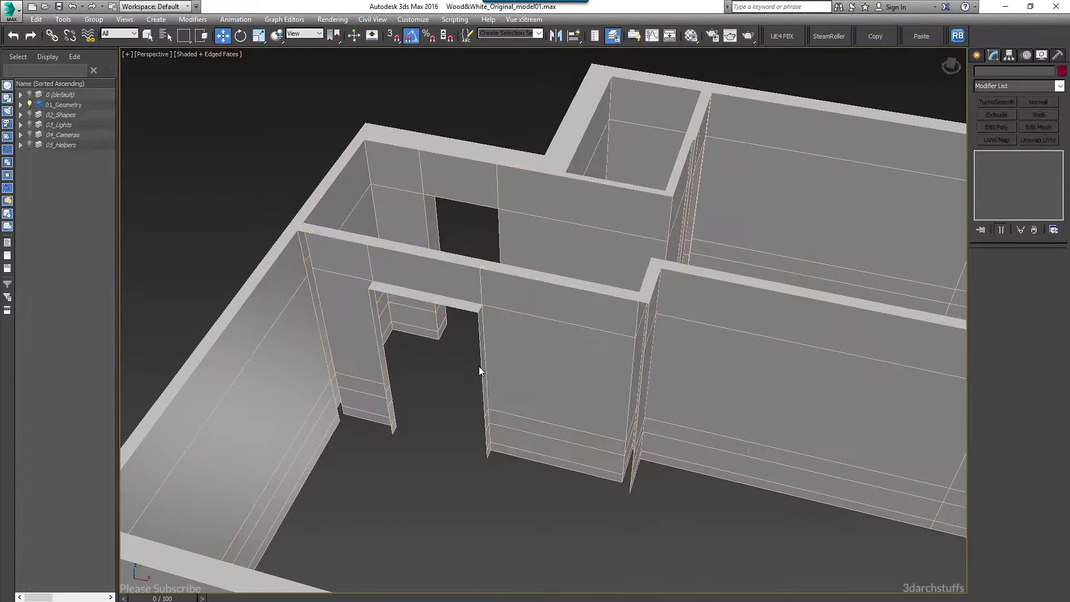
Reselect the main wall object at the room with the smaller window and activate its Polygon level
scroll(533, 341, "down", 3)
middle_click_drag(532, 342, 806, 227, "alt")
scroll(802, 223, "up", 4)
middle_click_drag(679, 151, 815, 14)
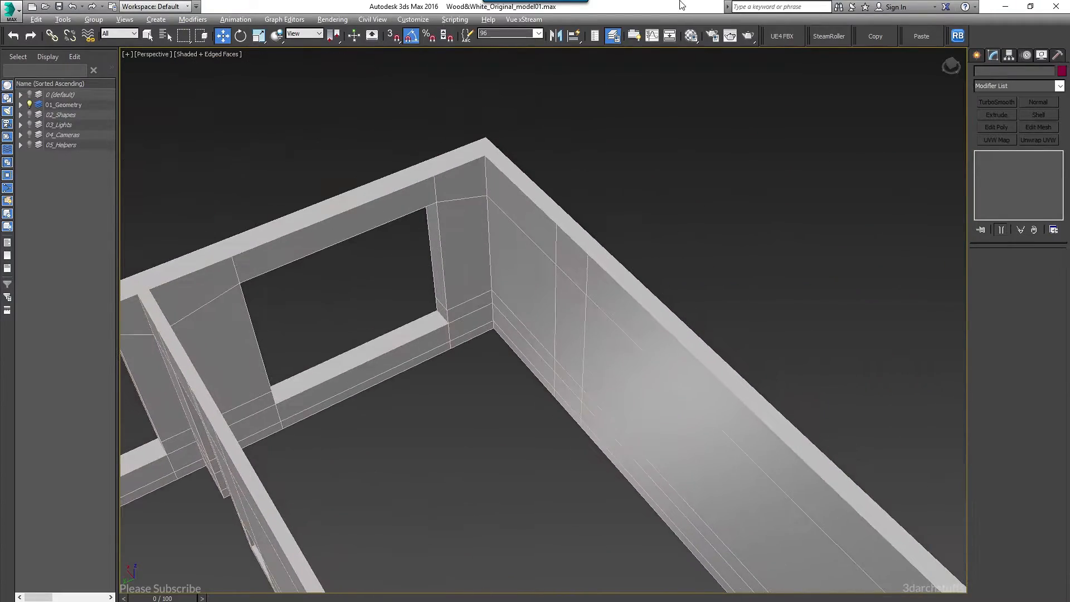
middle_click_drag(585, 189, 570, 172, "alt")
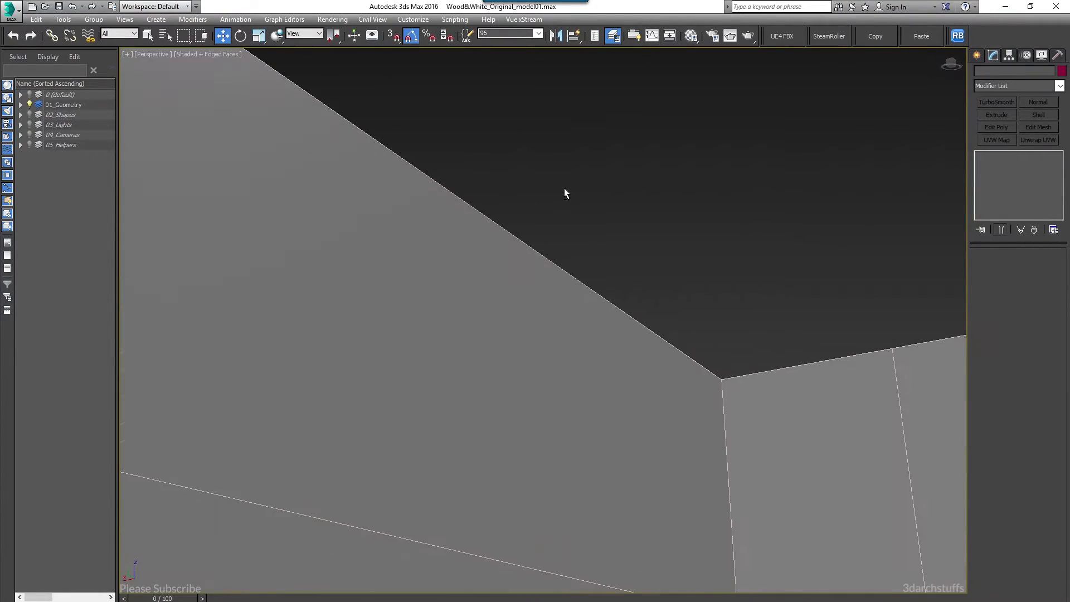
scroll(569, 172, "down", 5)
middle_click_drag(542, 258, 614, 293)
scroll(595, 367, "up", 3)
middle_click_drag(595, 368, 746, 272, "alt")
scroll(513, 361, "up", 3)
middle_click_drag(747, 272, 686, 269, "alt")
scroll(593, 255, "up", 3)
middle_click_drag(594, 255, 659, 236, "alt")
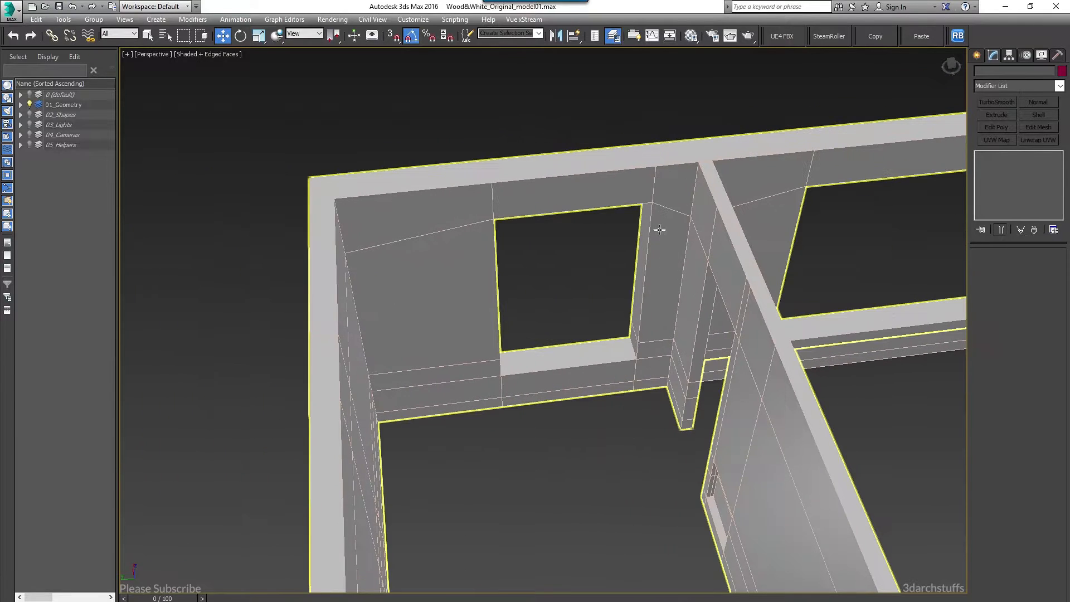
left_click(673, 203)
left_click(1003, 191)
key("q")
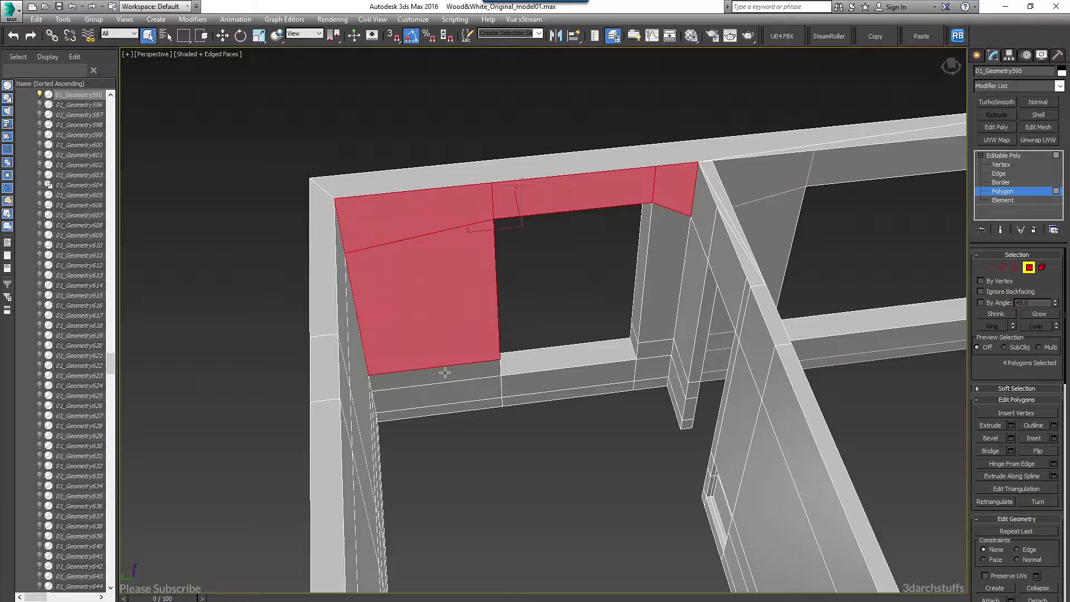
Select all inner wall faces surrounding the smaller window and detach them as a separate object
left_click(470, 373, "ctrl")
left_click(467, 394, "ctrl")
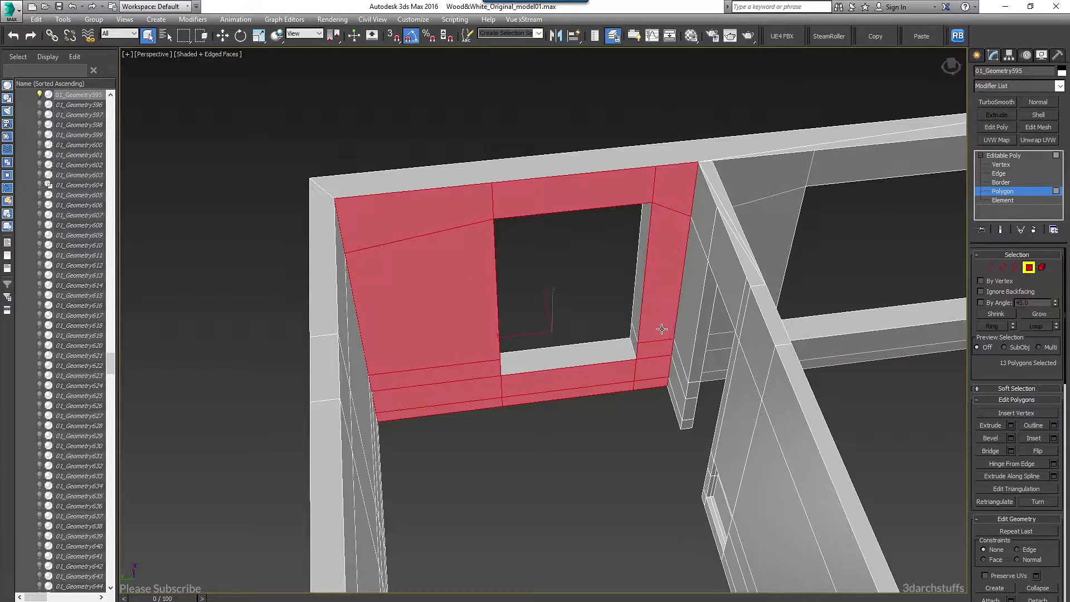
middle_click_drag(649, 280, 510, 285, "alt")
key("z")
scroll(630, 267, "down", 3)
key("alt+d")
left_click(573, 336)
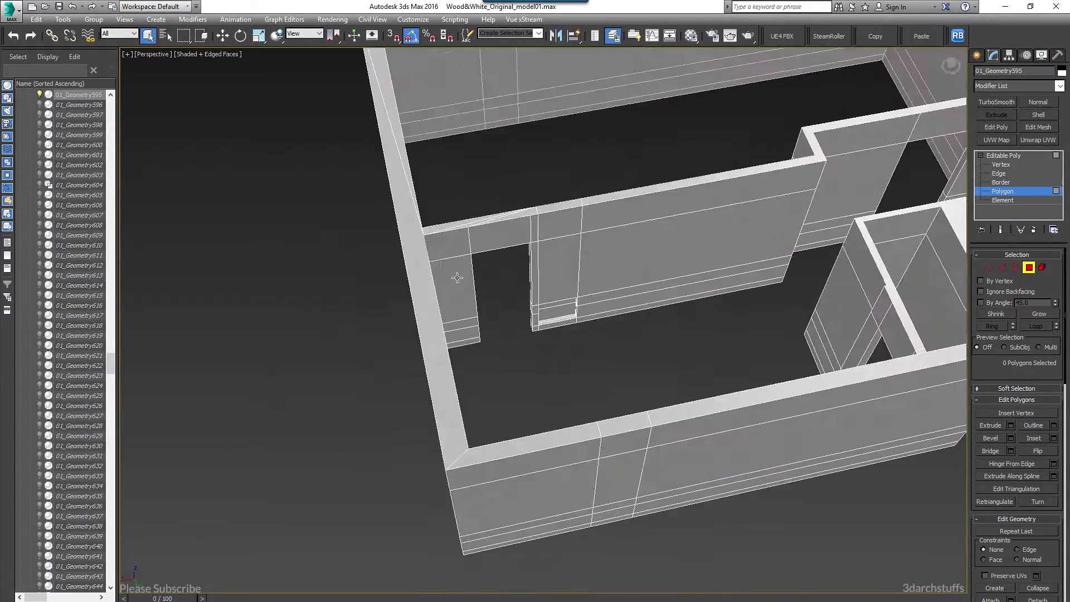
Select the faces of the long partition facing the smaller-window room, including around its doorway, and detach them as a separate object
scroll(461, 284, "up", 3)
left_click(446, 223)
left_click(454, 289, "ctrl")
left_click(474, 354, "ctrl")
left_click(482, 370, "ctrl")
left_click(480, 381, "ctrl")
left_click(584, 357, "ctrl")
left_click(587, 333, "ctrl")
left_click(593, 268, "ctrl")
left_click(632, 245, "ctrl")
scroll(612, 306, "down", 3)
left_click(671, 418, "ctrl")
left_click(719, 329, "ctrl")
middle_click_drag(719, 312, 726, 282, "alt")
left_click(1038, 600)
left_click(573, 336)
Select the 11 hallway-side faces of the next partition section, including around its doorway, and detach them as a separate object
middle_click_drag(798, 254, 562, 262, "alt")
left_click(585, 223)
left_click(703, 146, "ctrl")
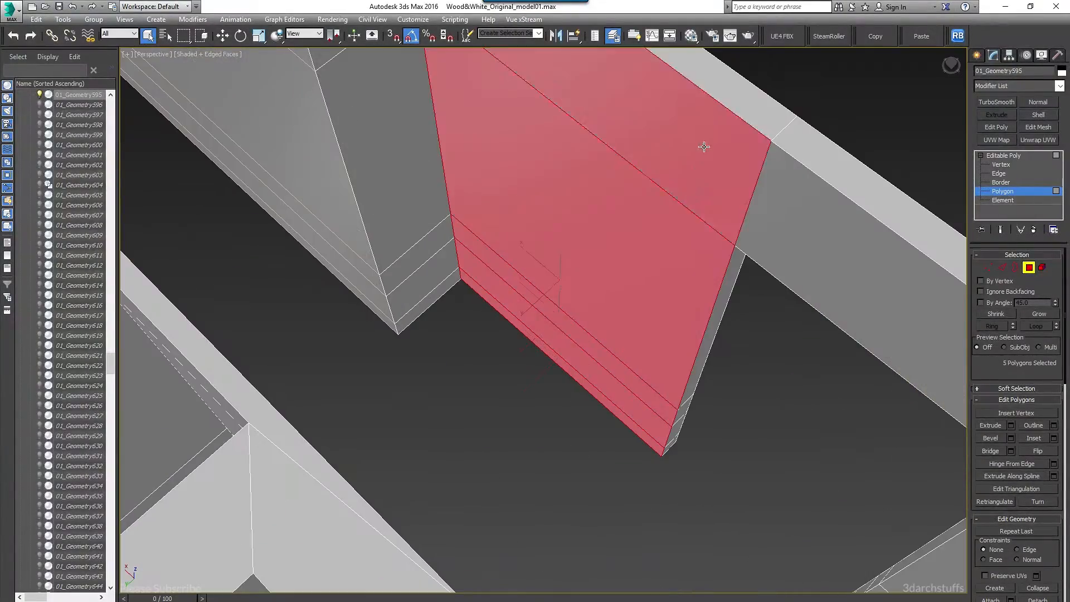
middle_click_drag(702, 145, 697, 227, "alt")
left_click(698, 227, "ctrl")
left_click(793, 218, "ctrl")
left_click(780, 290, "ctrl")
mouse_move(762, 312)
middle_mouse_down("alt")
mouse_move(790, 322)
mouse_move(742, 312)
middle_mouse_up("alt")
scroll(630, 304, "up", 4)
left_click(627, 246, "ctrl")
left_click(628, 271, "ctrl")
left_click(633, 297, "ctrl")
scroll(627, 306, "down", 5)
middle_click_drag(627, 305, 613, 309, "alt")
scroll(616, 302, "up", 3)
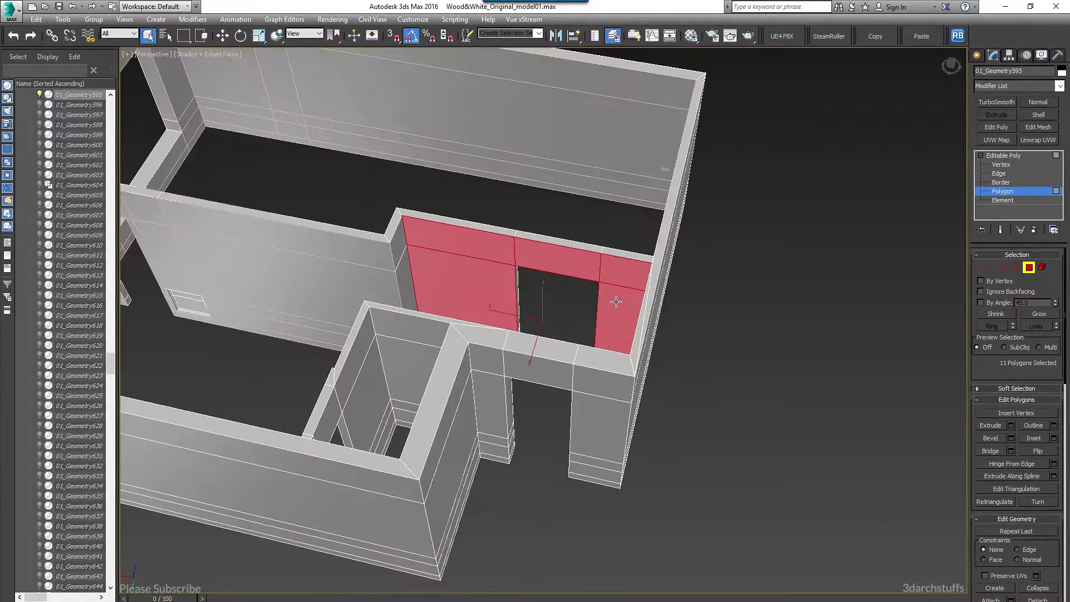
scroll(616, 302, "up", 3)
middle_click_drag(530, 322, 671, 264, "alt")
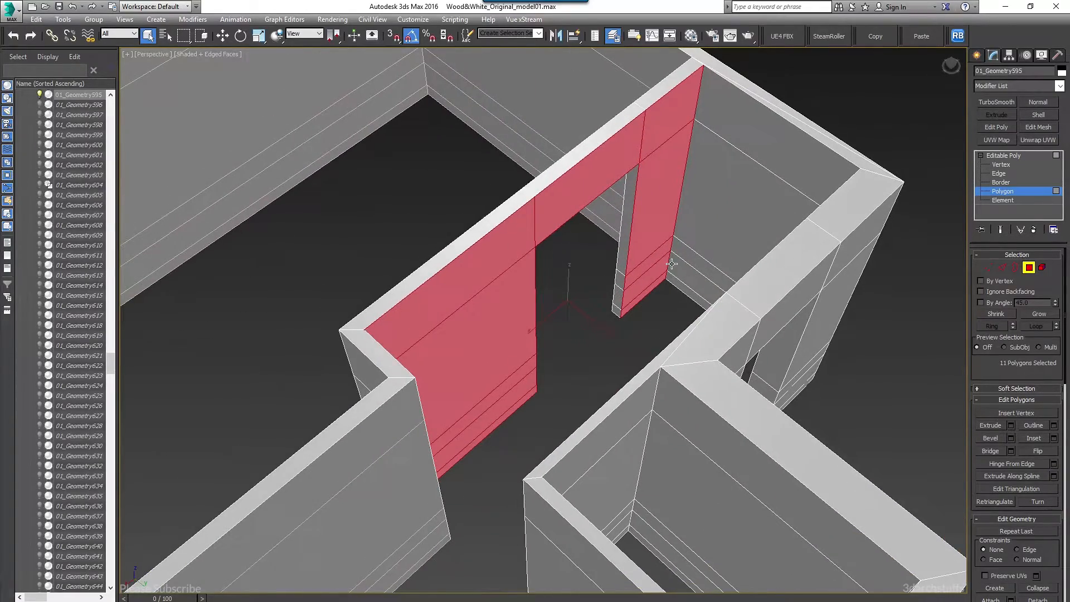
key("alt+d")
left_click(571, 330)
scroll(573, 332, "down", 4)
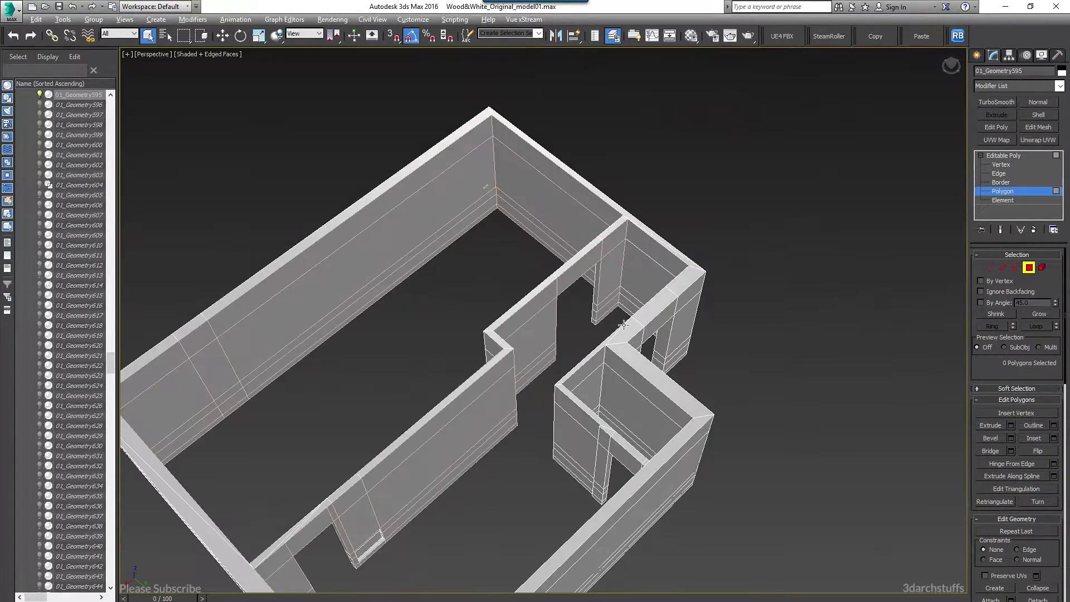
Detach the five faces of the narrow wall return where the partition steps back as a separate object
middle_click_drag(618, 320, 508, 325, "alt")
middle_click_drag(463, 434, 490, 313)
scroll(490, 320, "up", 4)
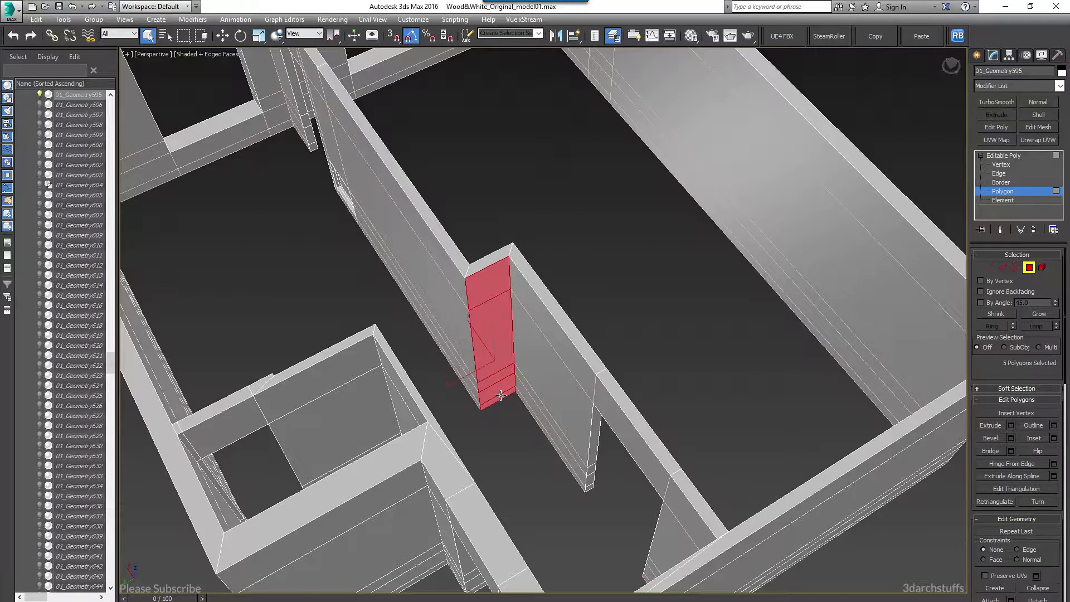
key("alt+d")
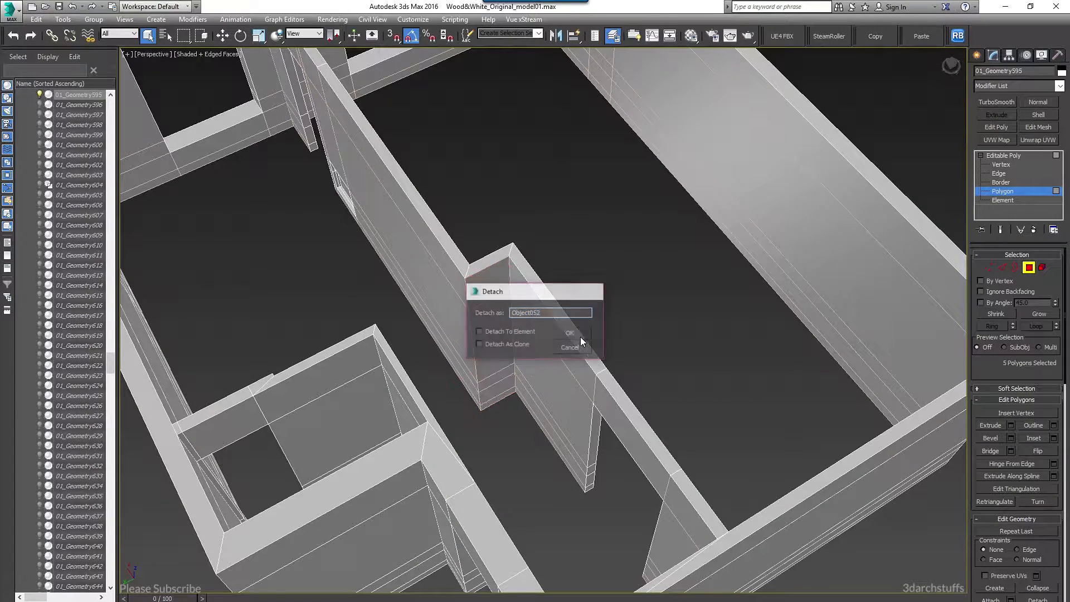
left_click(570, 333)
Select the nine faces lining both sides and the head of the partition's doorway and detach them as a separate object
scroll(627, 407, "down", 4)
middle_click_drag(627, 407, 442, 318, "alt")
scroll(505, 296, "up", 3)
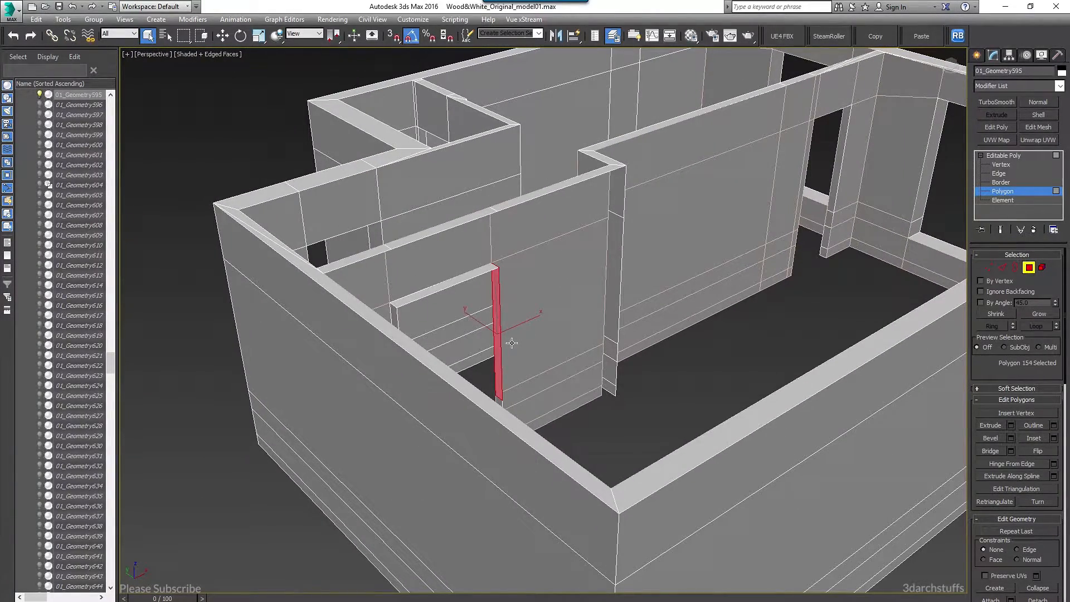
scroll(512, 343, "up", 4)
middle_click_drag(507, 372, 497, 270, "alt")
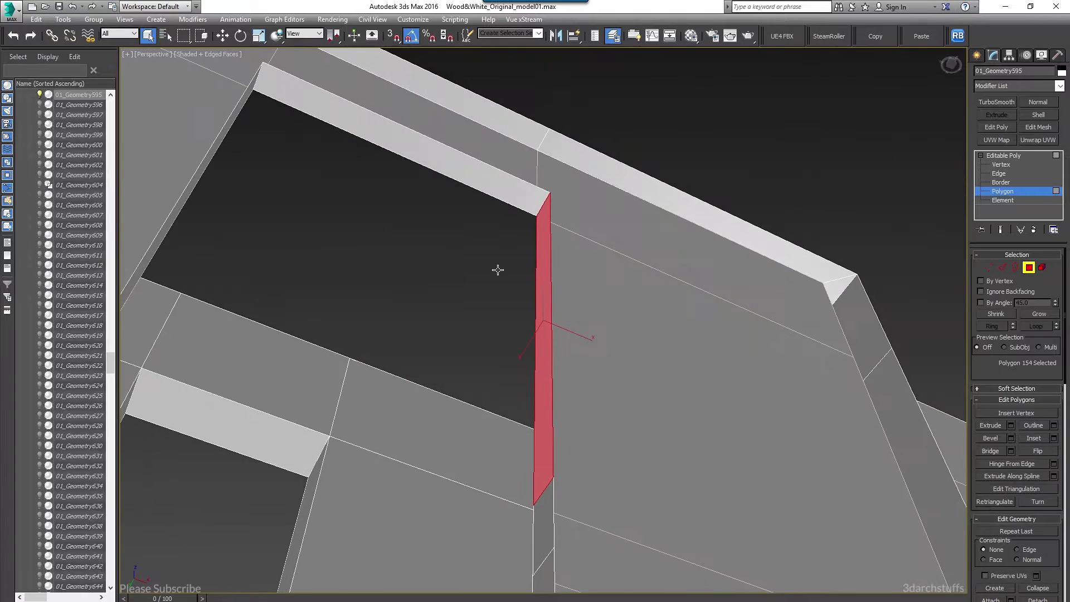
left_click(519, 189, "ctrl")
middle_click_drag(546, 229, 440, 252, "alt")
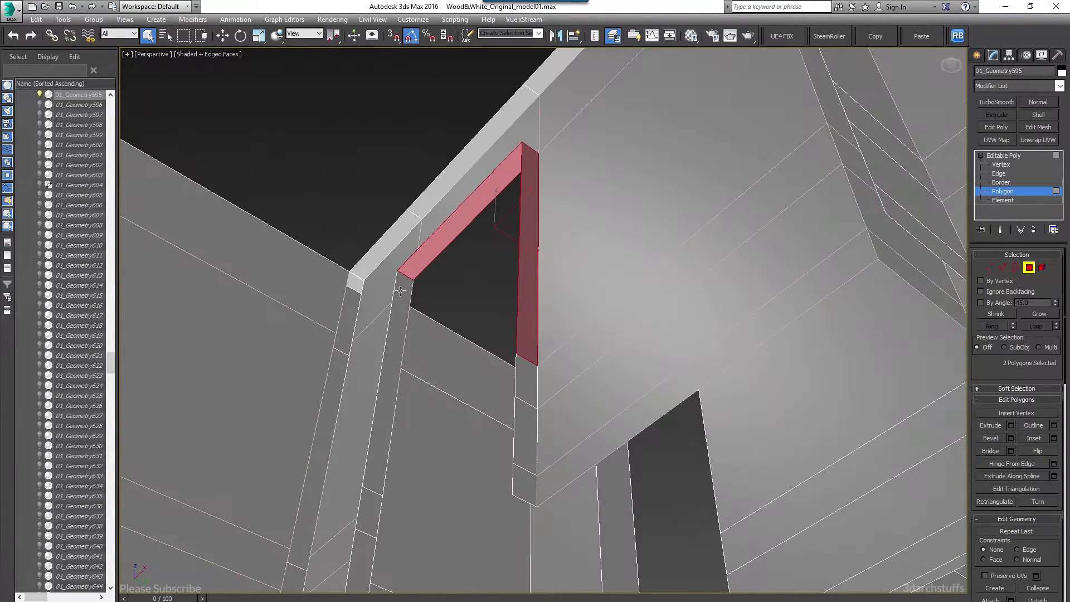
middle_click_drag(446, 333, 550, 394, "alt")
left_click(536, 490, "ctrl")
middle_click_drag(536, 488, 517, 407, "alt")
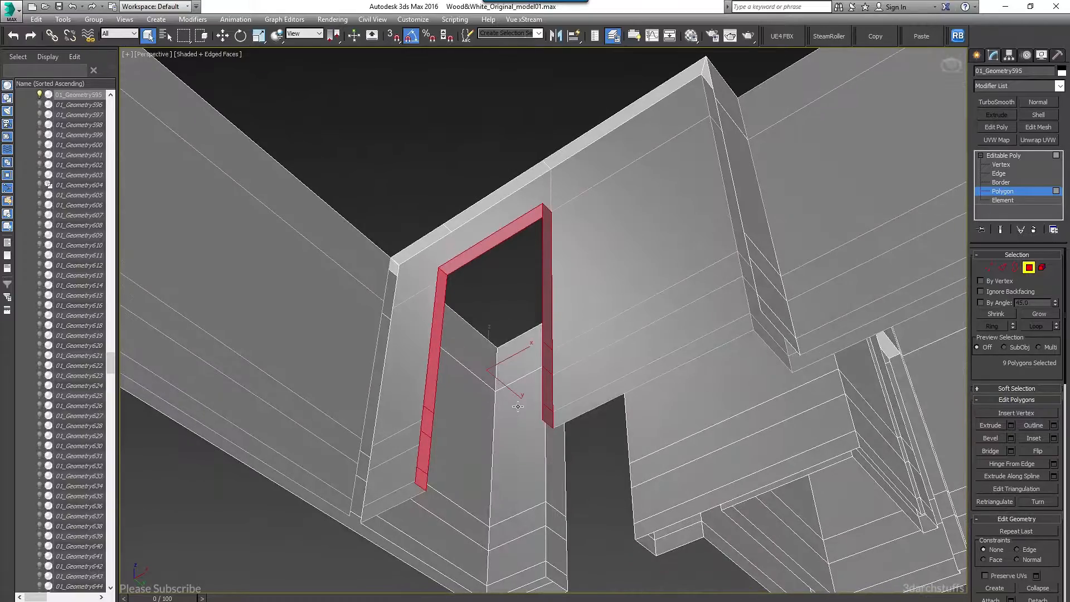
key("alt+d")
left_click(579, 335)
Select the five inner faces of the hallway's end wall and detach them as a separate object
middle_click_drag(579, 336, 674, 342, "alt")
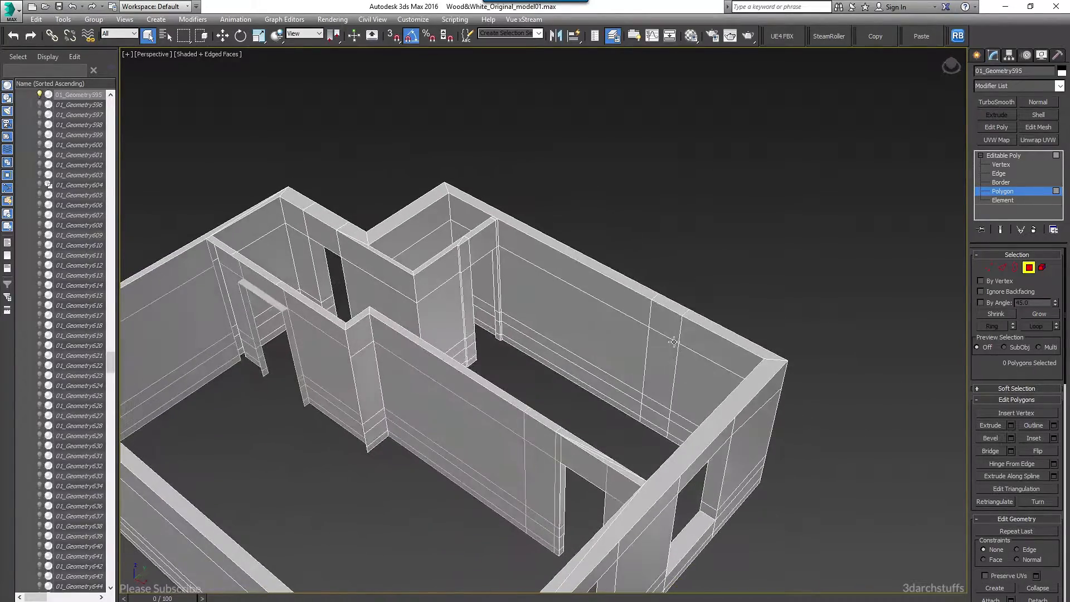
scroll(375, 340, "up", 2)
middle_click_drag(373, 304, 559, 280)
scroll(456, 370, "up", 2)
middle_click_drag(517, 360, 574, 367, "alt")
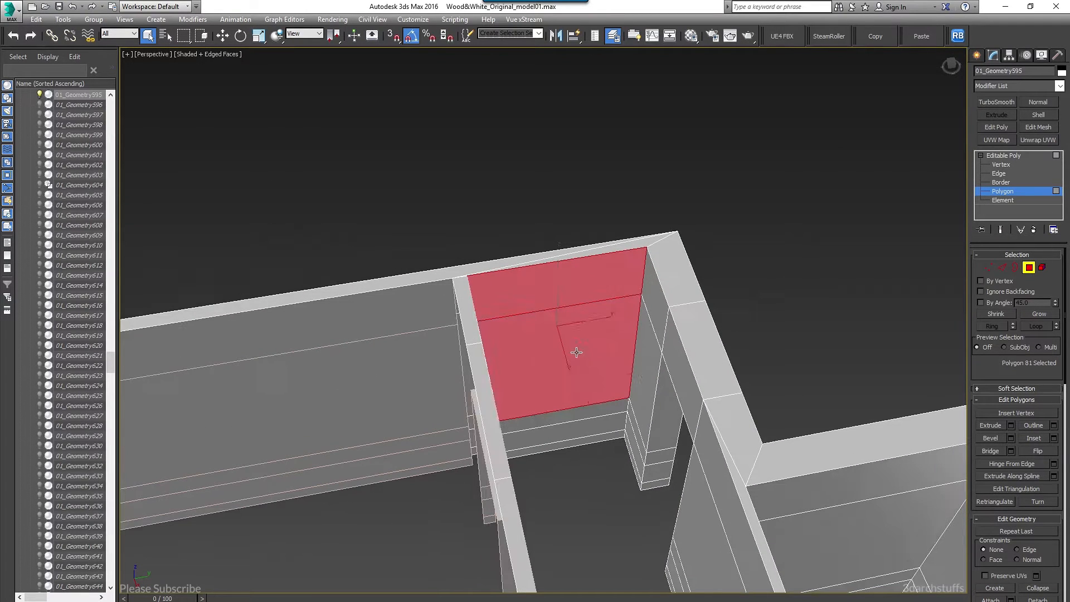
middle_click_drag(599, 443, 535, 377, "alt")
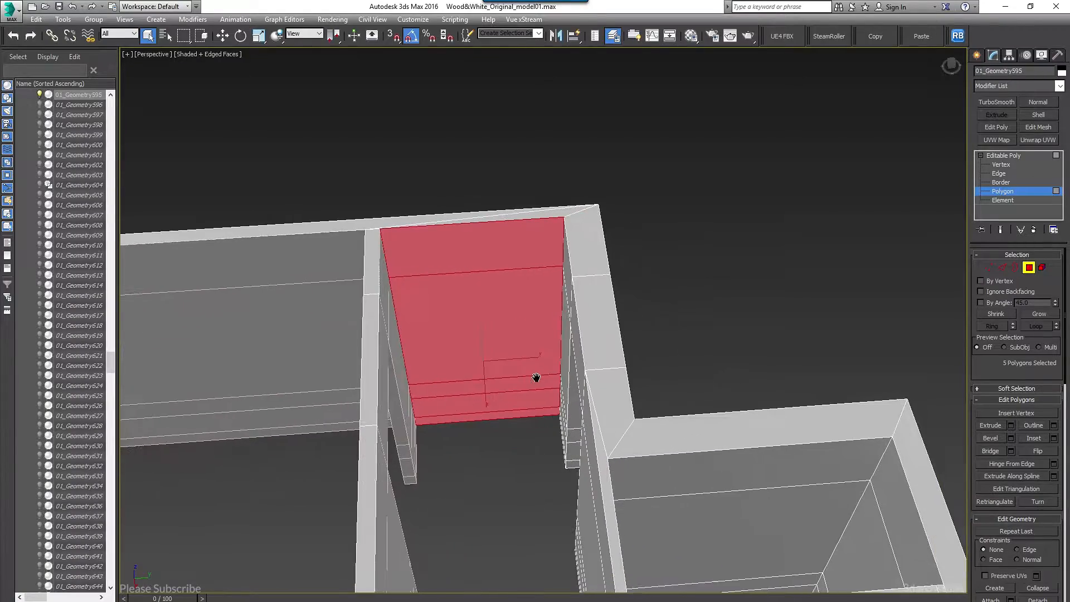
key("alt+d")
left_click(580, 333)
Select the 11 faces of the opposite hallway wall, including around its doorway, and detach them as a separate object
middle_click_drag(579, 335, 572, 396, "alt")
scroll(573, 395, "up", 2)
left_click(526, 465)
left_click(536, 457, "ctrl")
left_click(562, 430, "ctrl")
left_click(566, 353, "ctrl")
left_click(413, 307, "ctrl")
left_click(279, 262, "ctrl")
left_click(298, 355, "ctrl")
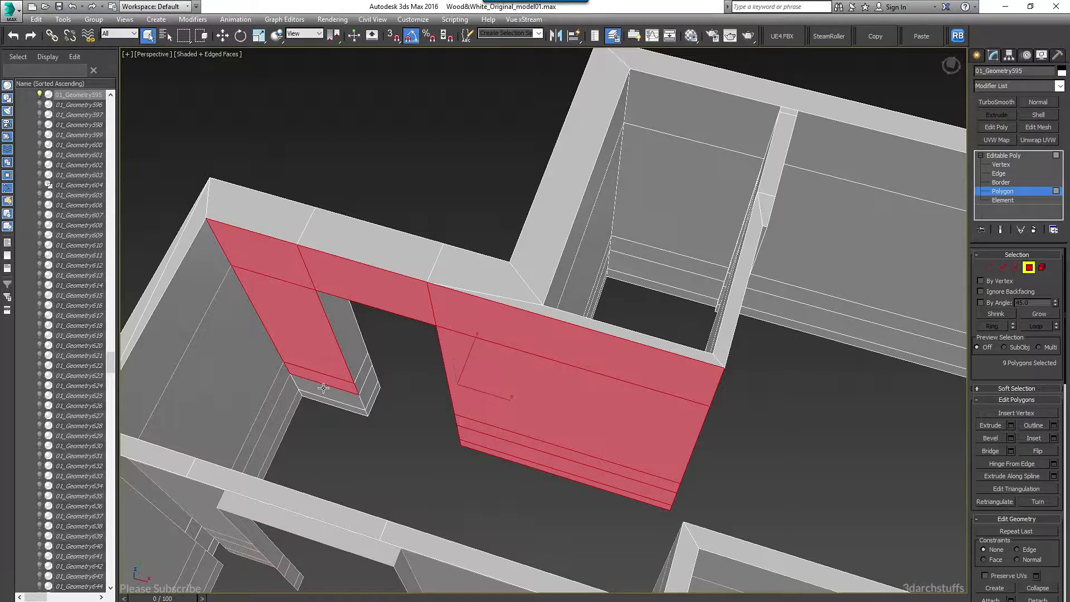
mouse_move(440, 383)
middle_mouse_down("alt")
mouse_move(468, 370)
mouse_move(455, 369)
middle_mouse_up("alt")
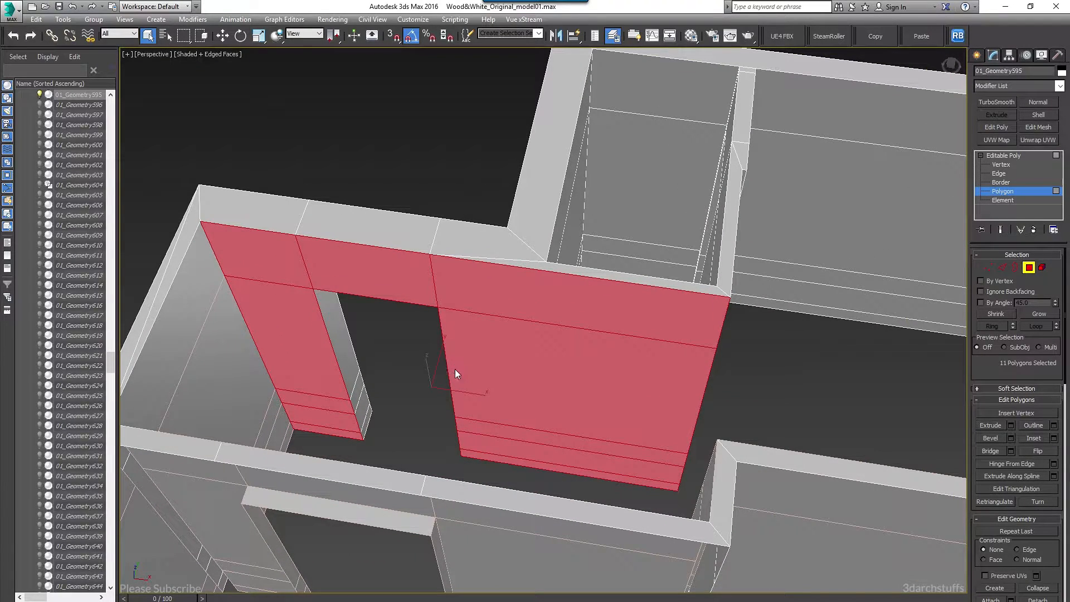
left_click(571, 333)
Select the nine faces lining both sides and the head of the hallway wall's doorway and detach them as a separate object
middle_click_drag(371, 367, 677, 228, "alt")
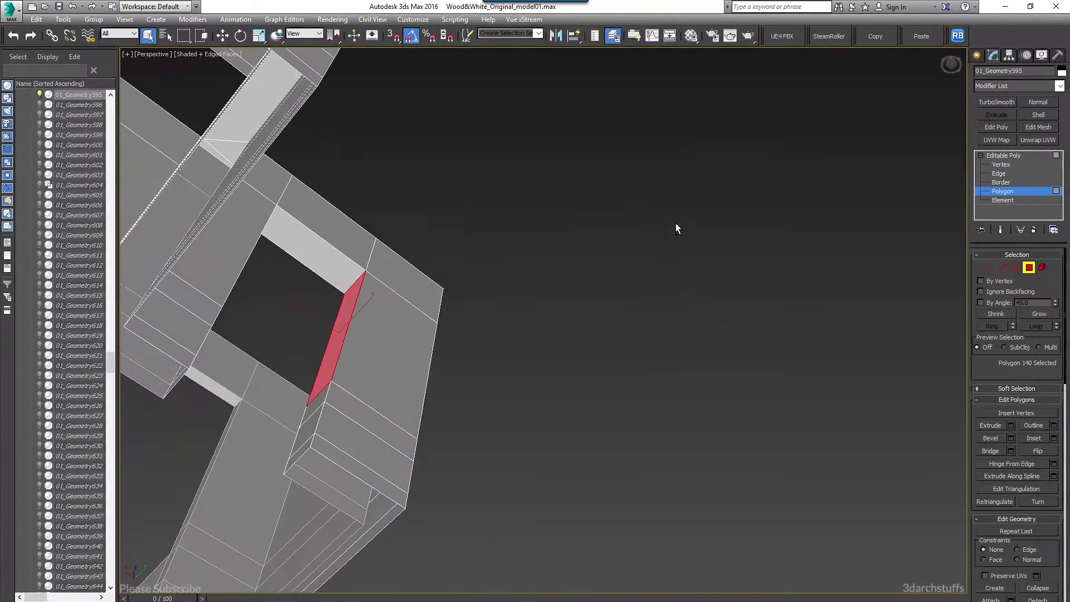
left_click(351, 256, "ctrl")
middle_click_drag(461, 277, 361, 355, "alt")
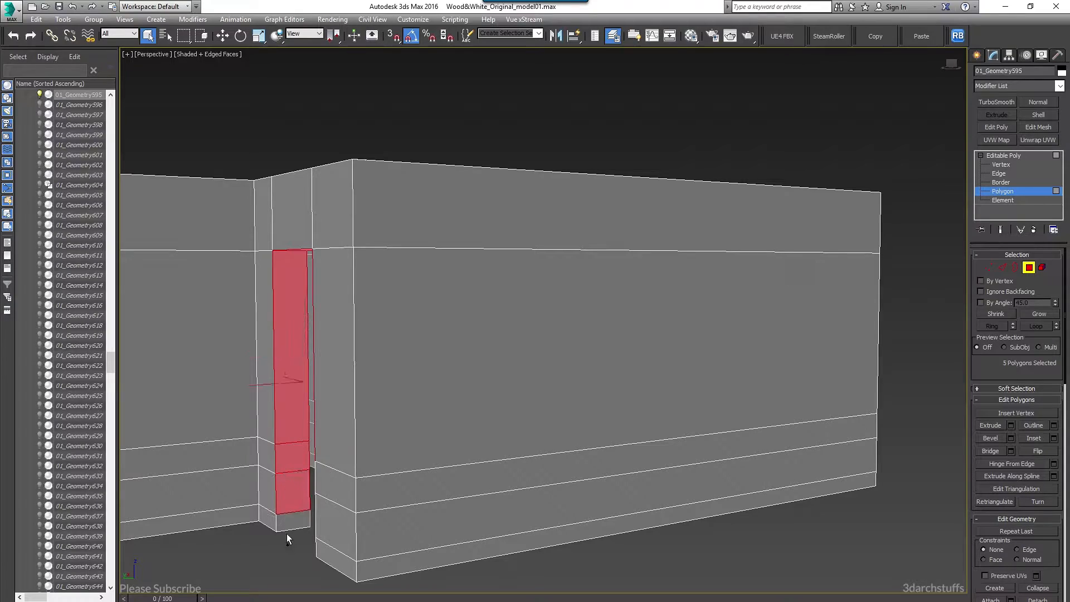
middle_click_drag(337, 489, 522, 419, "alt")
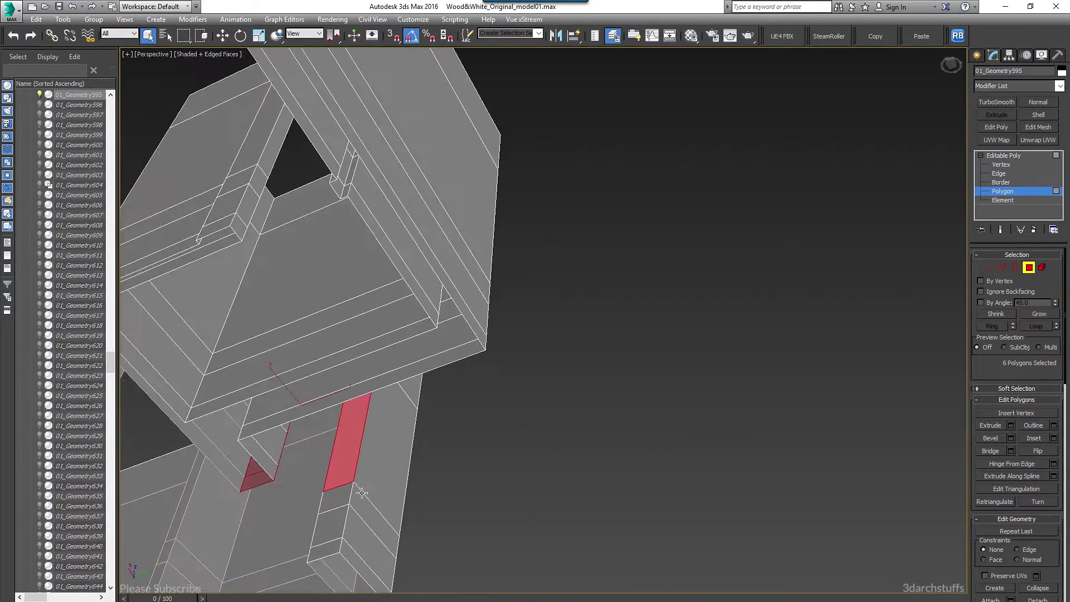
middle_click_drag(492, 471, 255, 562, "alt")
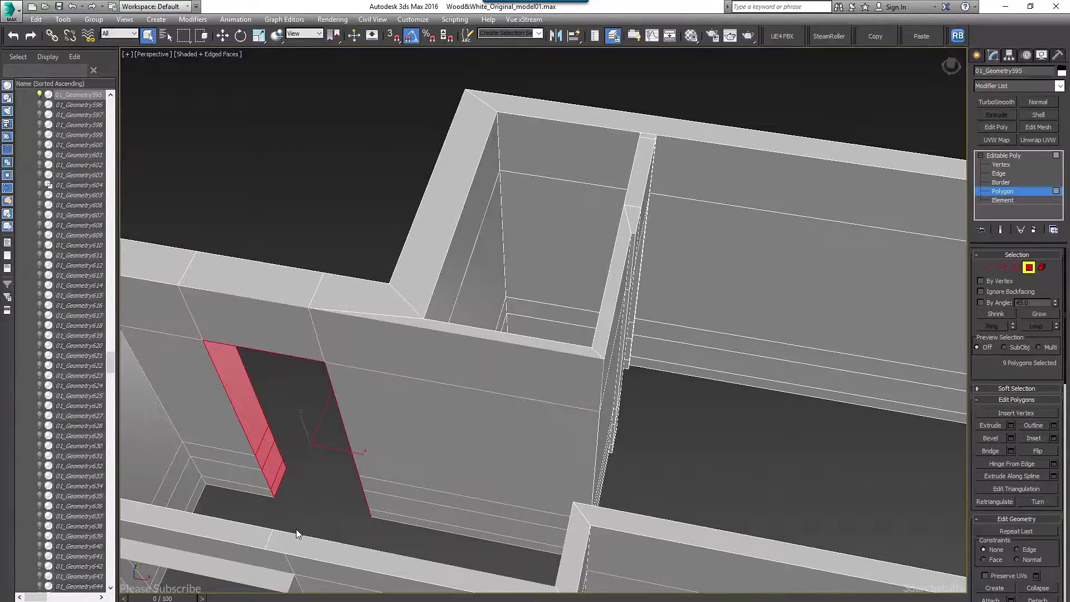
key("alt+d")
left_click(566, 334)
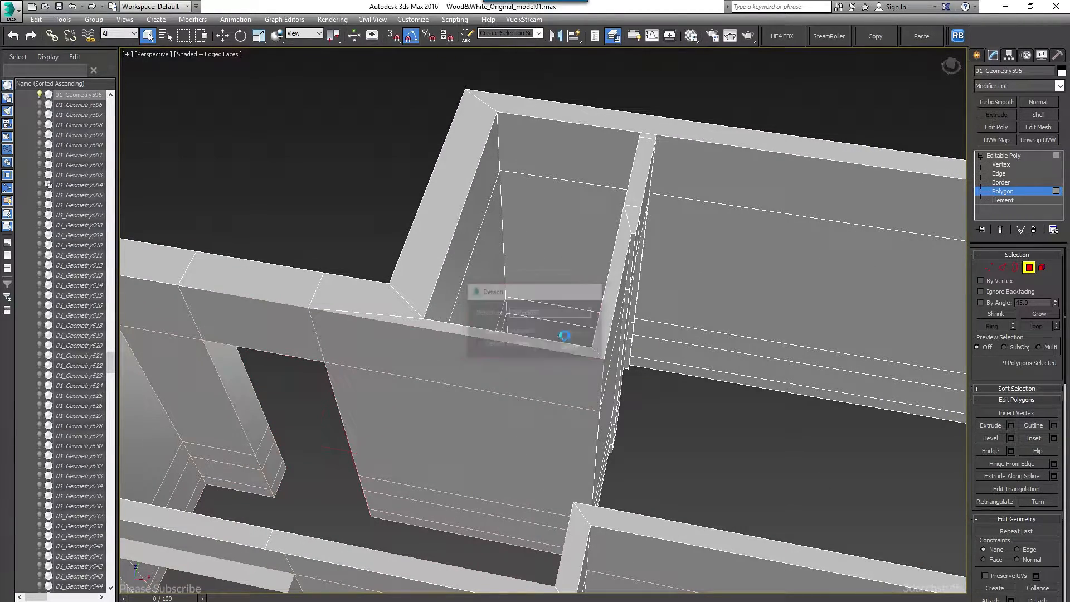
Select the five inner faces of the small room's outer side wall and detach them as a separate object
scroll(450, 410, "down", 4)
middle_click_drag(546, 406, 351, 446, "alt")
scroll(345, 446, "up", 6)
scroll(346, 446, "up", 4)
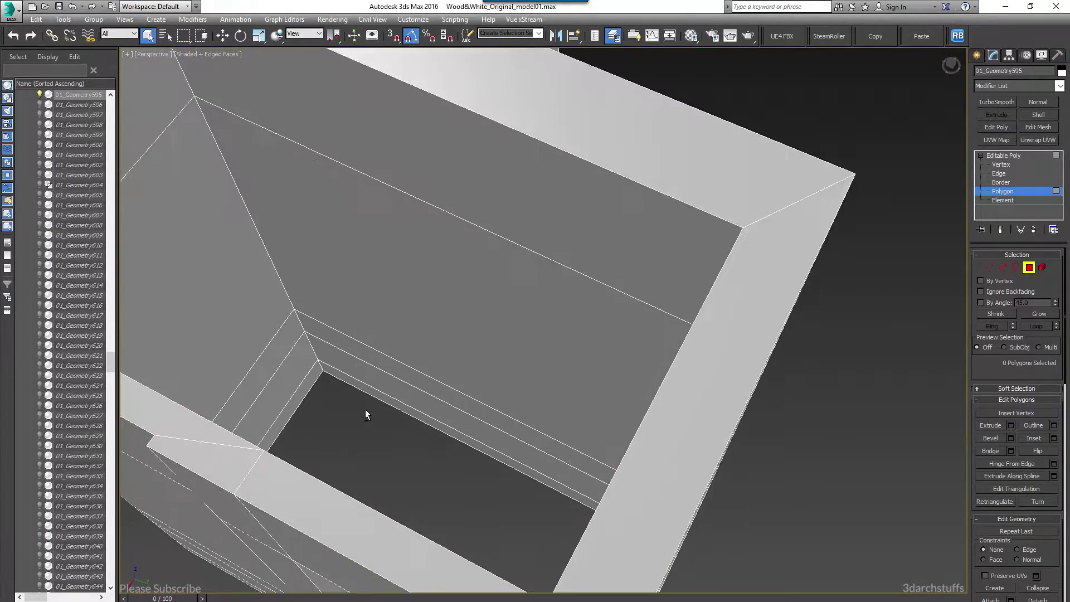
left_click(367, 386)
left_click(399, 321, "ctrl")
middle_click_drag(499, 162, 549, 245, "alt")
scroll(515, 246, "up", 3)
key("alt+d")
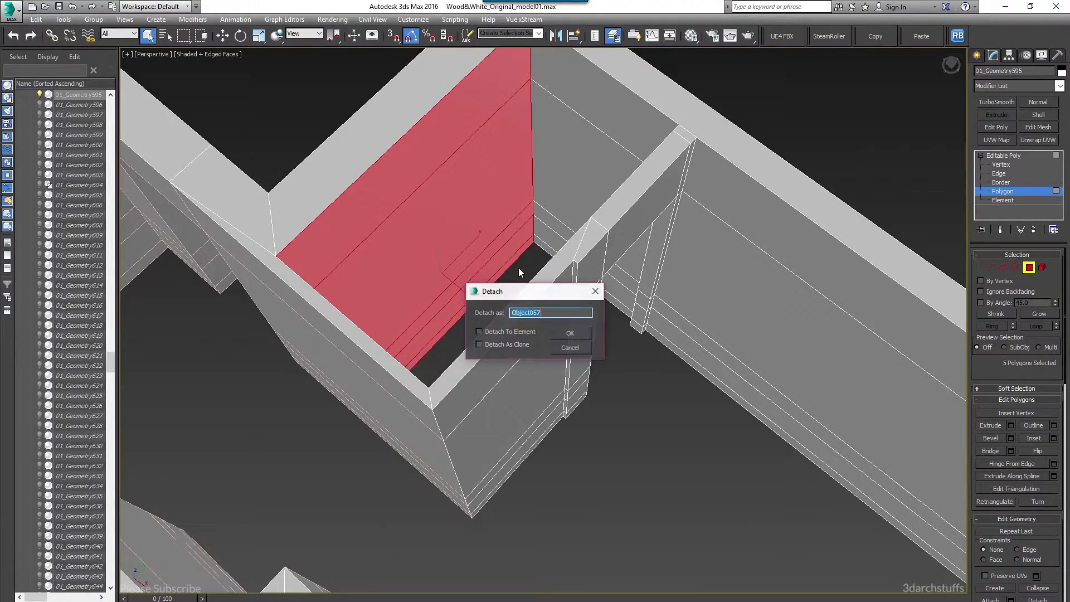
left_click(571, 333)
Select the five inner faces of the small room's adjoining wall, ending beside its doorway, and detach them as a separate object
middle_click_drag(574, 334, 502, 365, "alt")
scroll(502, 366, "up", 3)
left_click(533, 343)
left_click(543, 328, "ctrl")
left_click(556, 309, "ctrl")
left_click(573, 265, "ctrl")
left_click(631, 100, "ctrl")
scroll(598, 170, "down", 4)
scroll(644, 172, "up", 3)
middle_click_drag(701, 101, 567, 205)
scroll(466, 169, "up", 3)
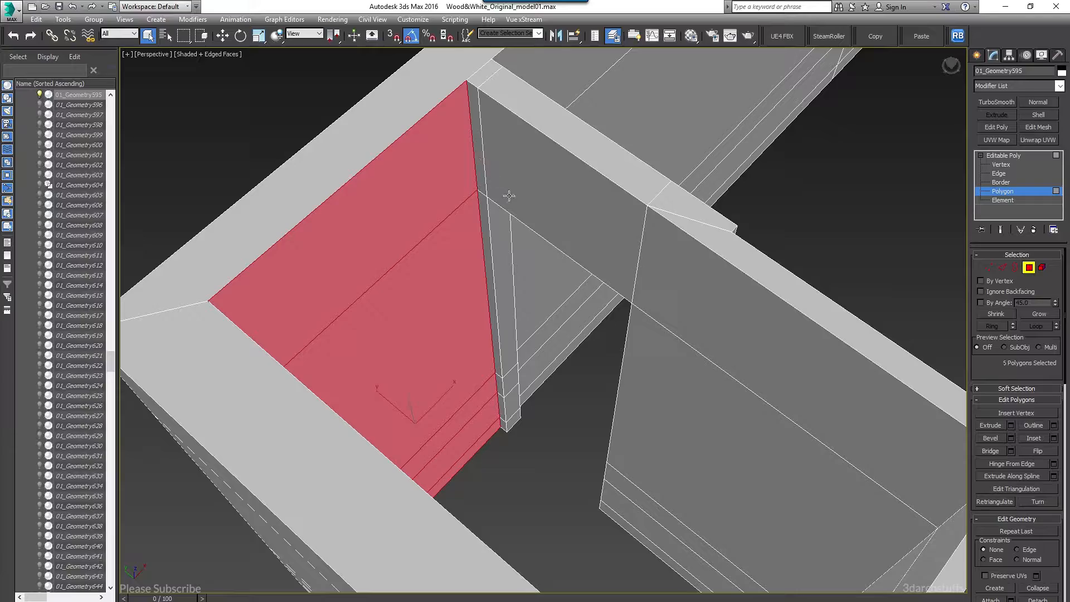
key("alt+d")
left_click(575, 333)
Select the 11 inner faces of the small room's partition, including around its doorway, and detach them as a separate object
scroll(585, 335, "down", 5)
middle_click_drag(608, 332, 474, 148, "alt")
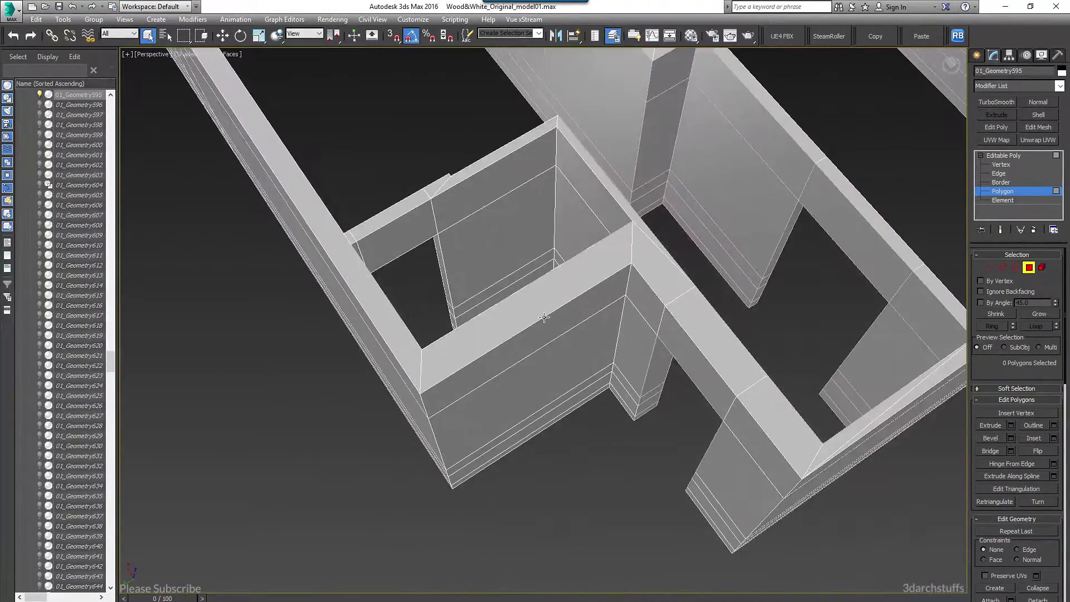
scroll(545, 316, "up", 5)
middle_click_drag(502, 268, 563, 349)
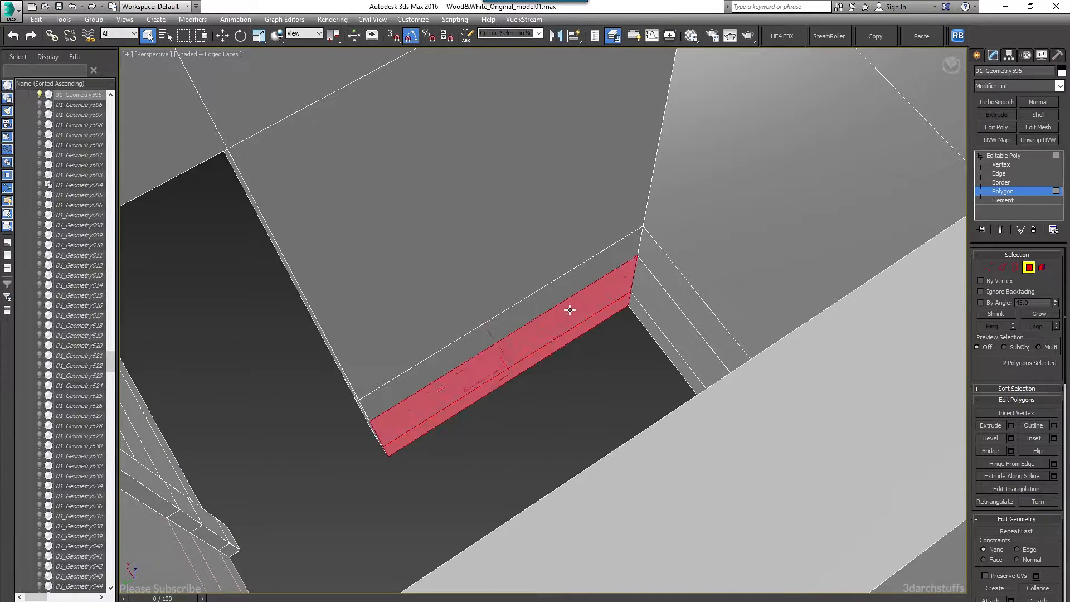
scroll(544, 213, "down", 3)
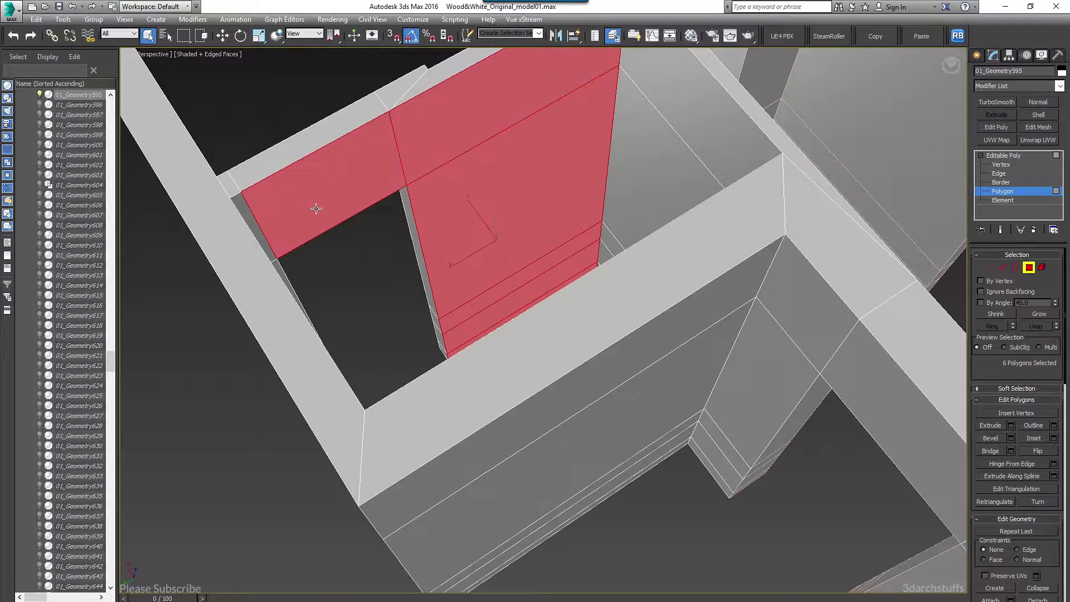
middle_click_drag(314, 208, 358, 223, "alt")
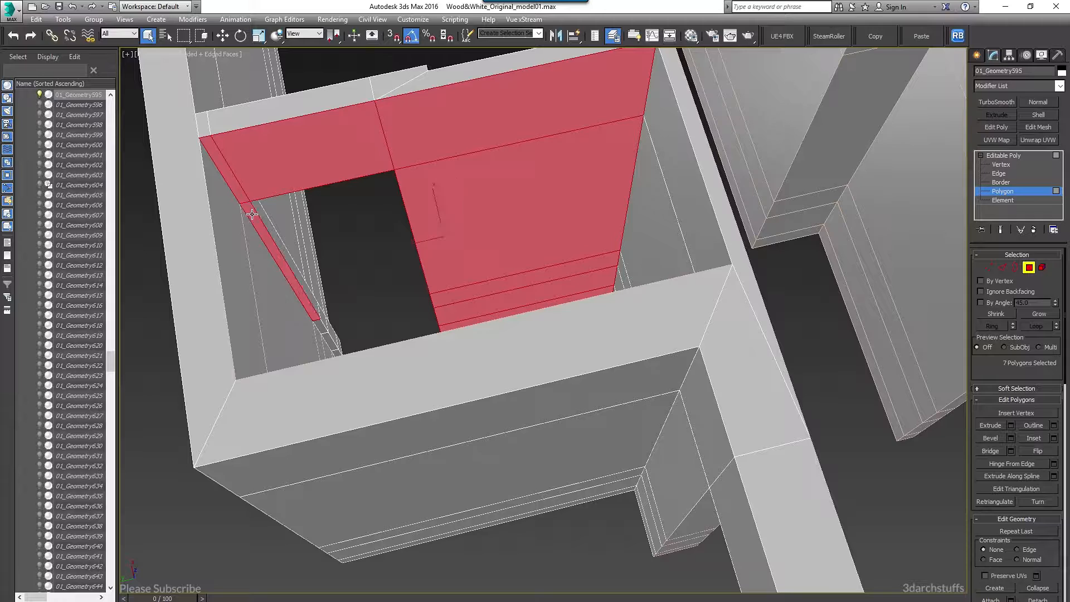
scroll(305, 313, "up", 4)
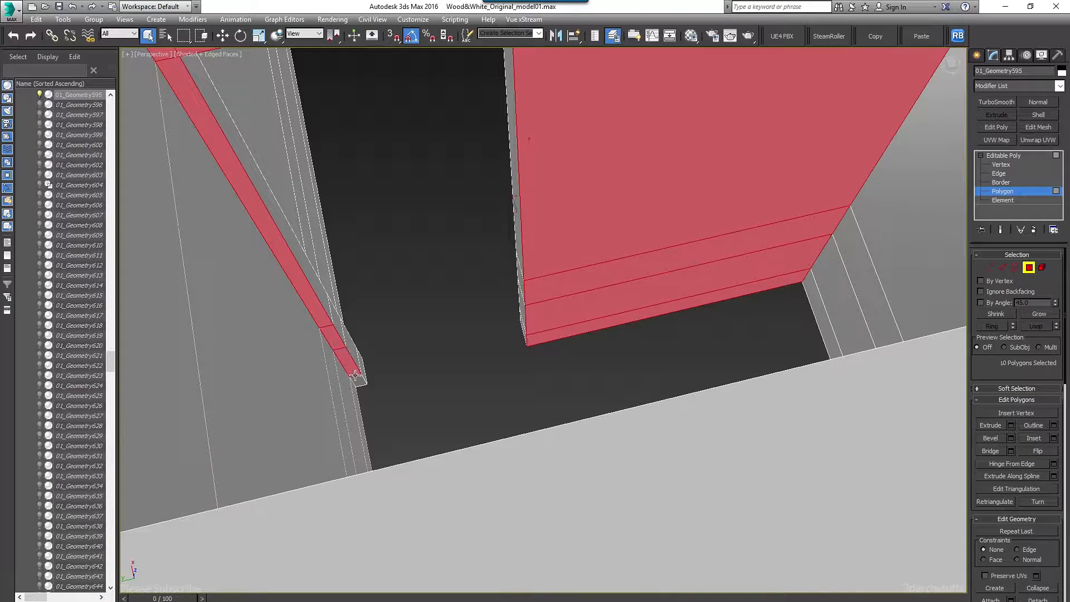
scroll(361, 378, "down", 4)
middle_click_drag(441, 370, 468, 360, "alt")
key("alt+d")
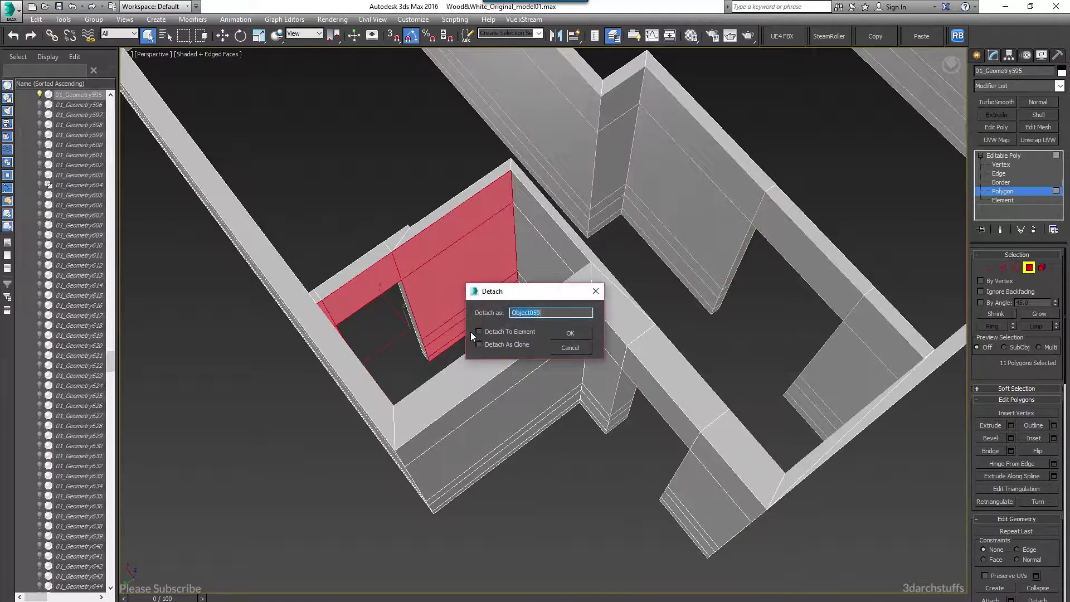
left_click(582, 332)
Select the nine faces lining both sides and the head of the small room's doorway and detach them as a separate object
middle_click_drag(500, 323, 554, 186, "alt")
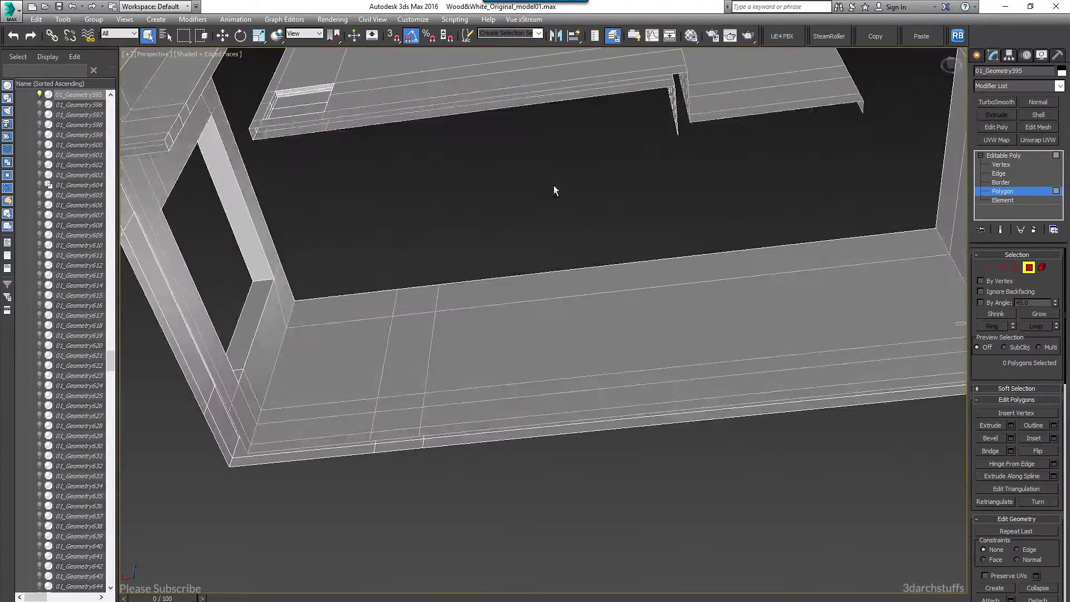
scroll(562, 183, "down", 5)
middle_click_drag(665, 135, 561, 323)
left_click(325, 238)
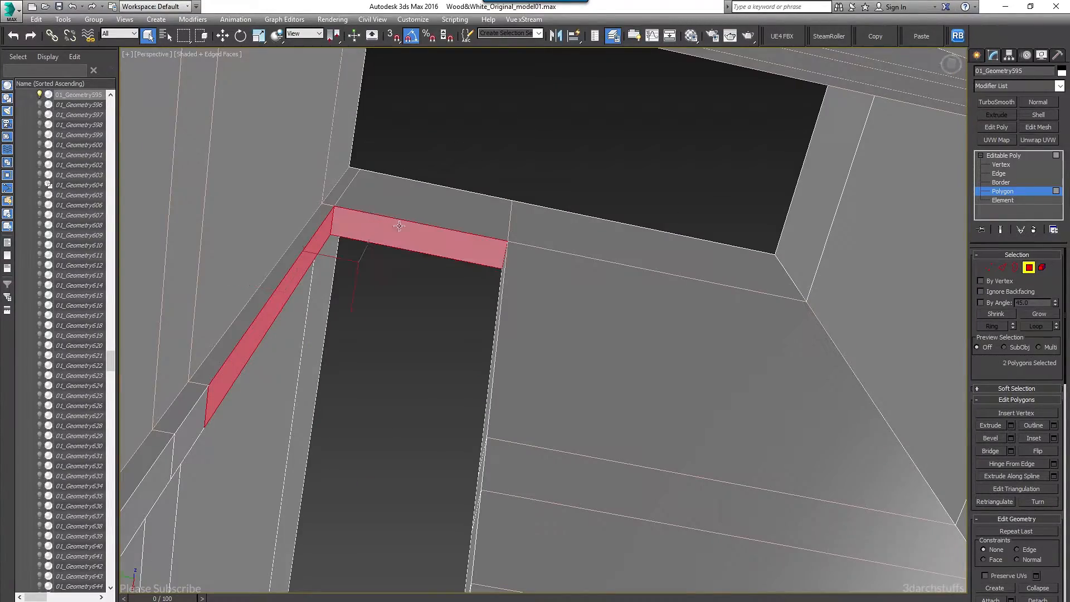
middle_click_drag(461, 285, 492, 356, "alt")
scroll(477, 306, "down", 5)
scroll(457, 418, "up", 3)
left_click(484, 407, "ctrl")
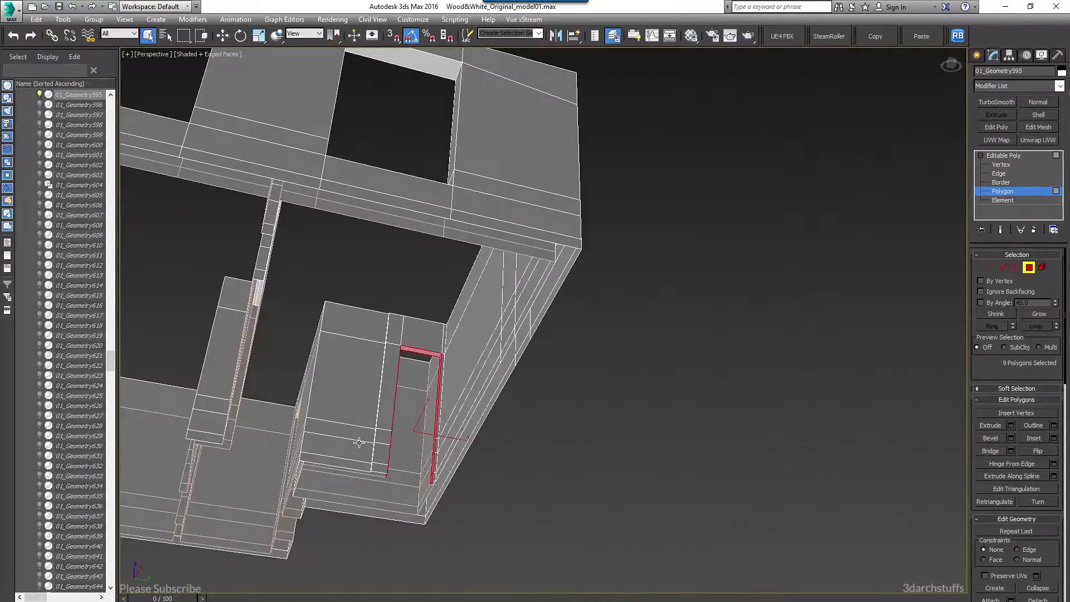
left_click(491, 369)
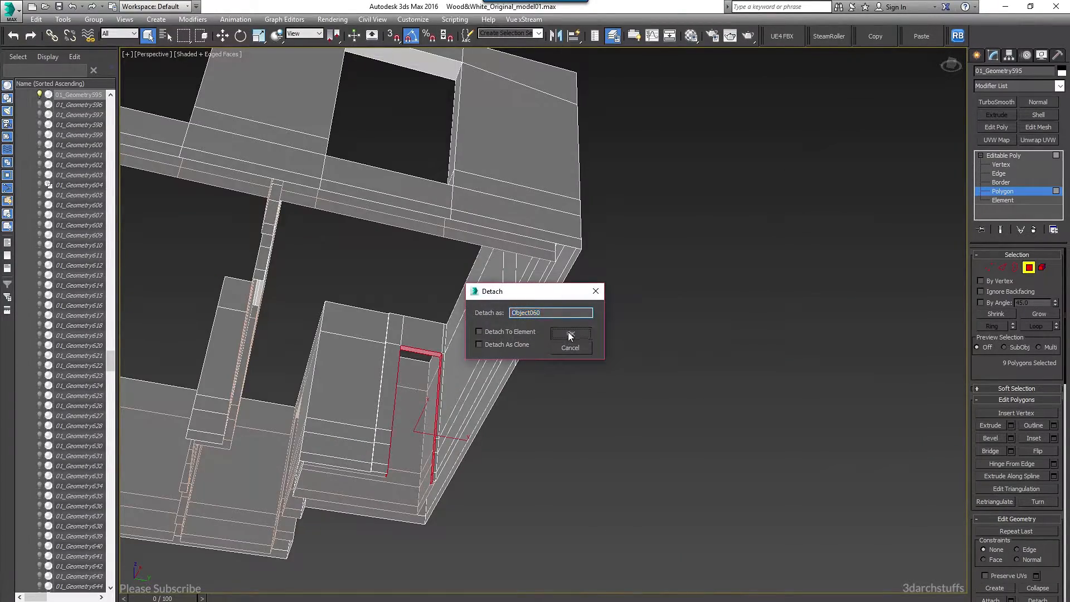
left_click(570, 334)
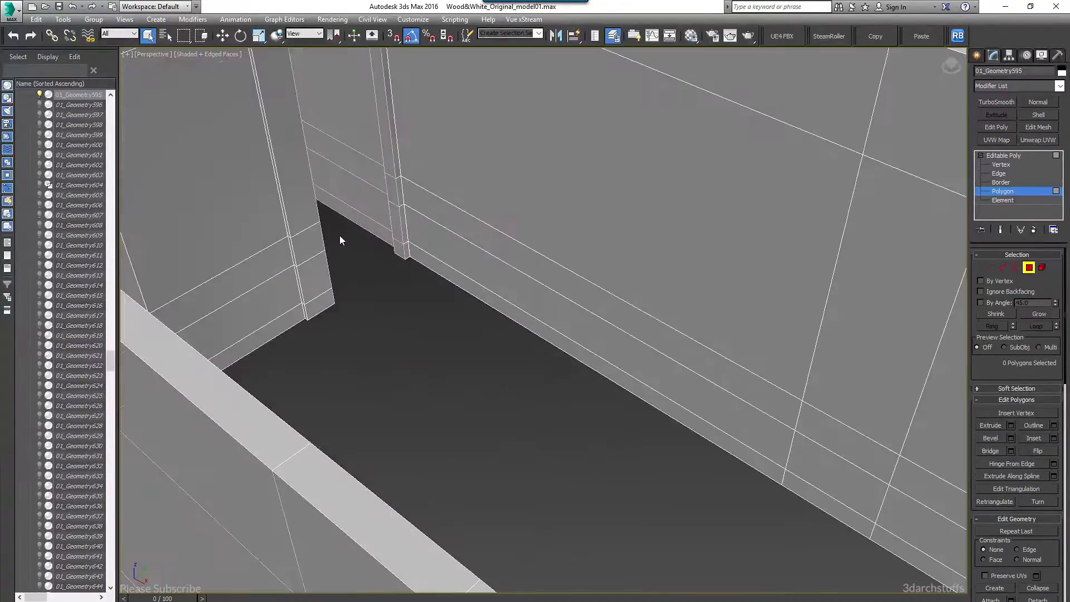
Select the 11 faces surrounding the small room's doorway on the partition's outer side and detach them as a separate object
scroll(345, 188, "down", 3)
middle_click_drag(345, 188, 532, 459)
scroll(482, 348, "up", 4)
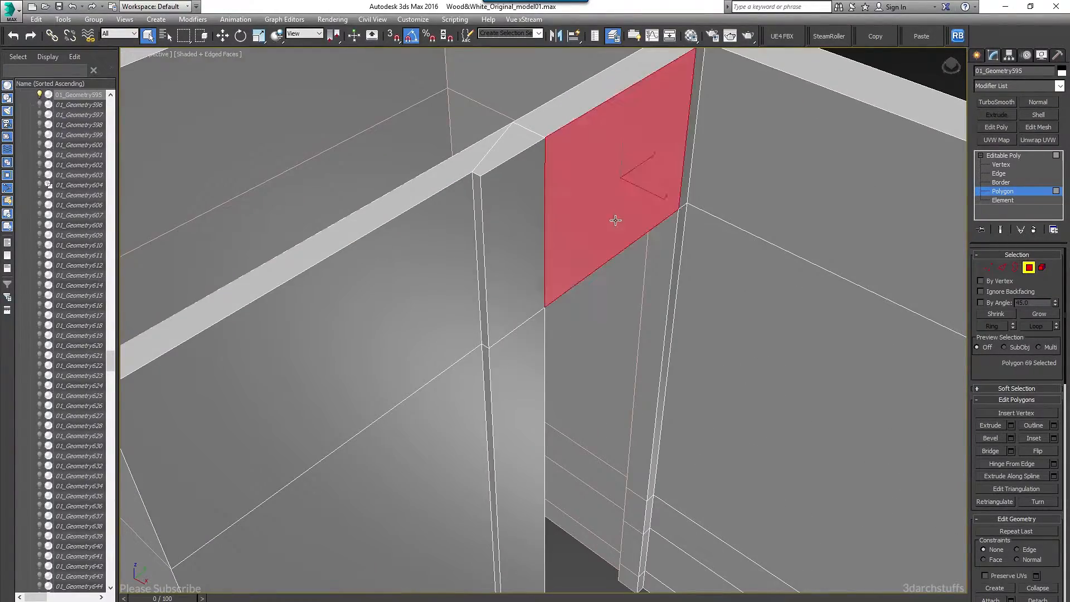
left_click(524, 247, "ctrl")
left_click(514, 363, "ctrl")
middle_click_drag(572, 417, 419, 400)
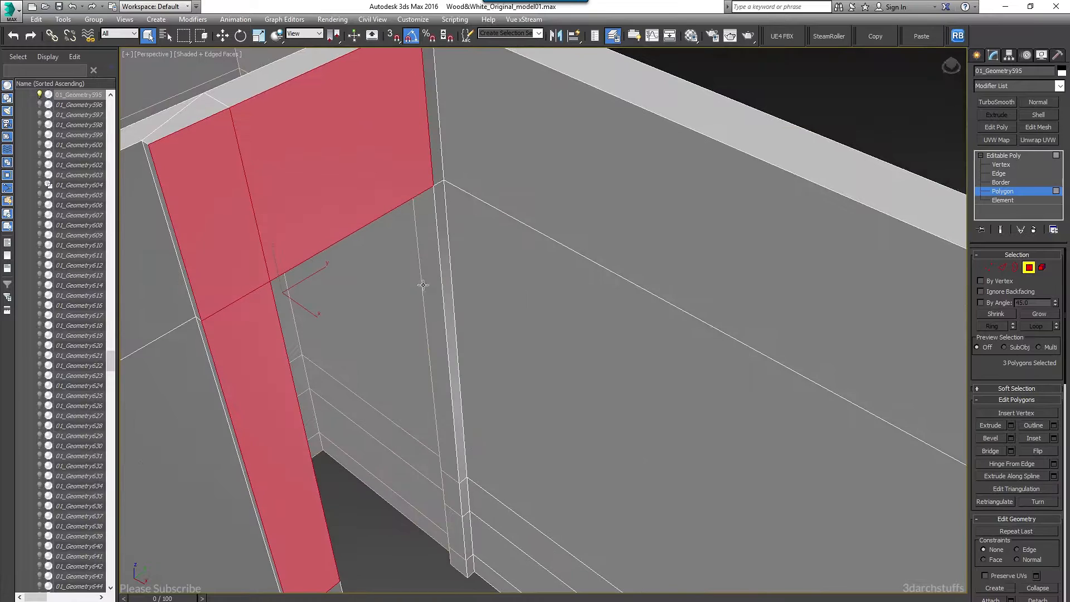
scroll(441, 227, "down", 3)
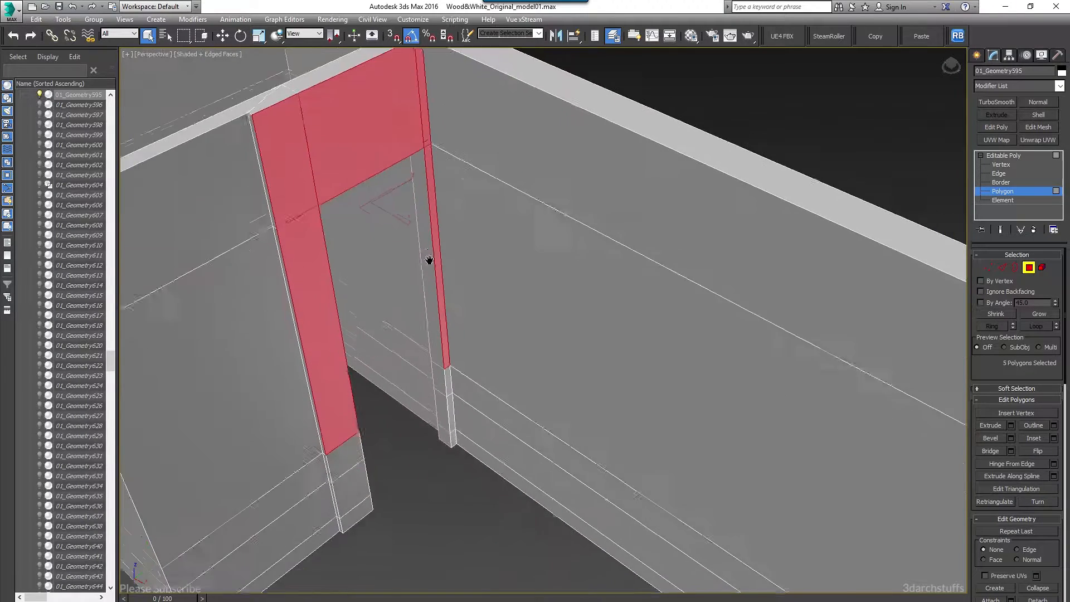
scroll(442, 335, "up", 4)
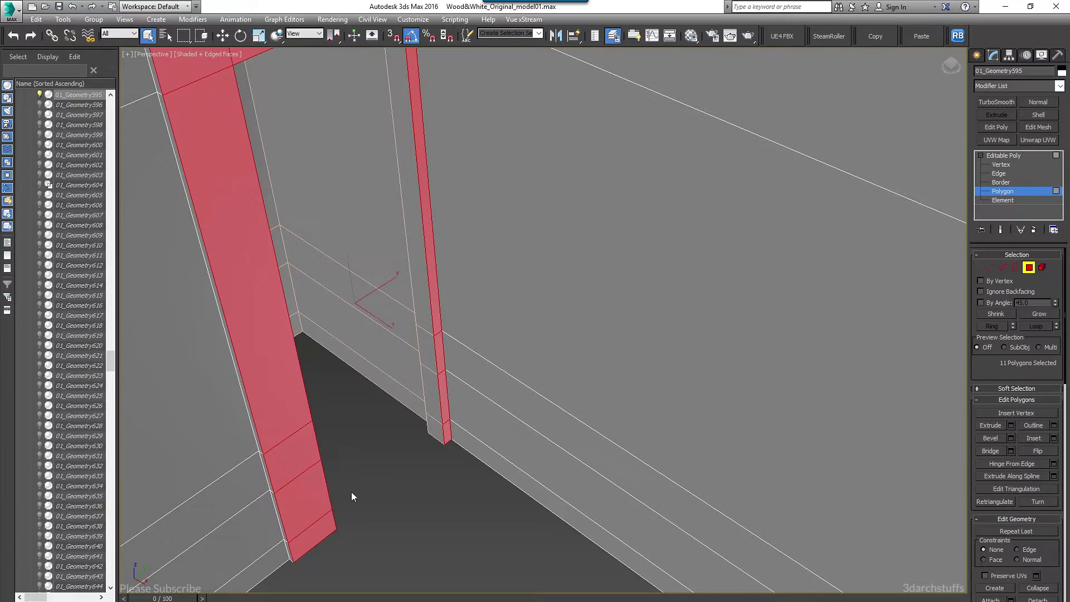
scroll(351, 493, "down", 3)
middle_click_drag(424, 333, 585, 310)
key("alt+d")
left_click(574, 333)
Select the 10 faces of the partition's remaining outer side, including the thin return strip, and detach them as a separate object
scroll(466, 285, "up", 4)
middle_click_drag(459, 289, 569, 238)
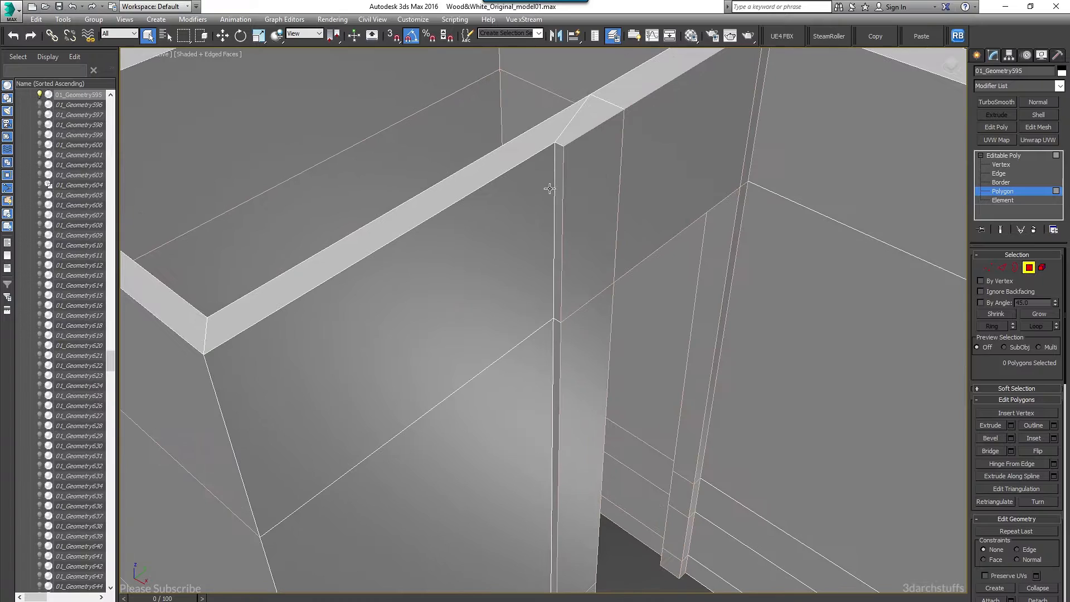
left_click(490, 287, "ctrl")
left_click(520, 402, "ctrl")
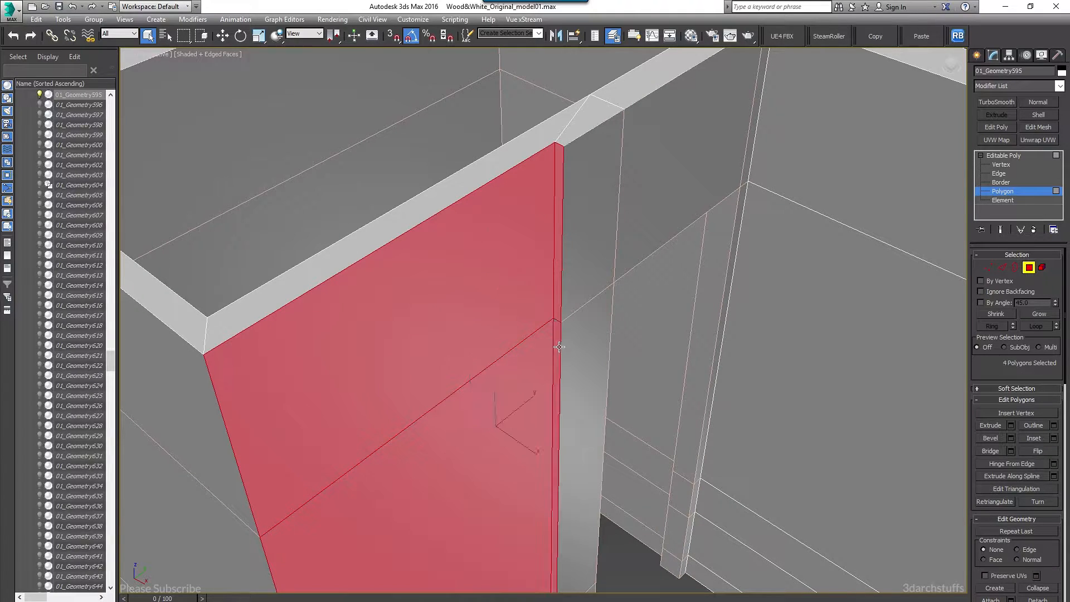
middle_click_drag(559, 346, 599, 224)
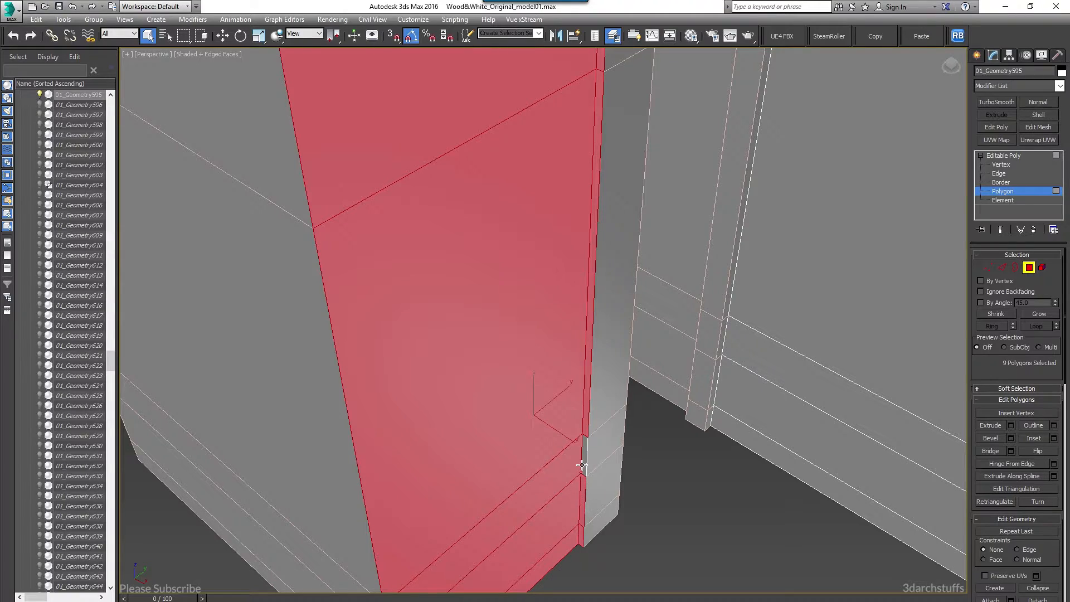
scroll(551, 341, "down", 6)
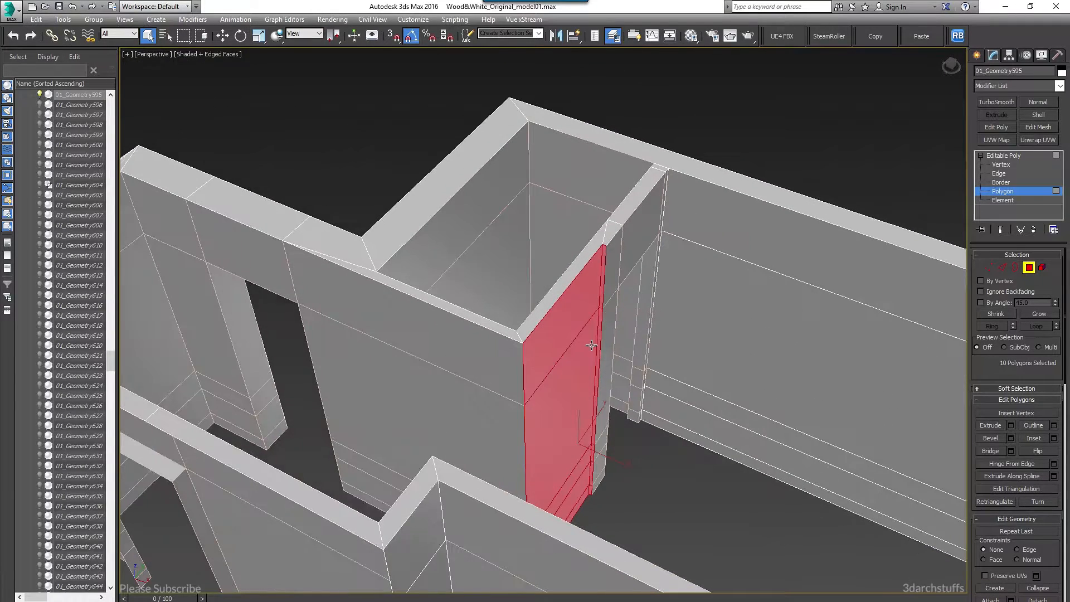
key("alt+d")
left_click(572, 334)
Select the 15 inner faces of the long exterior wall running from the small room's partition and detach them as a separate object
scroll(624, 339, "down", 5)
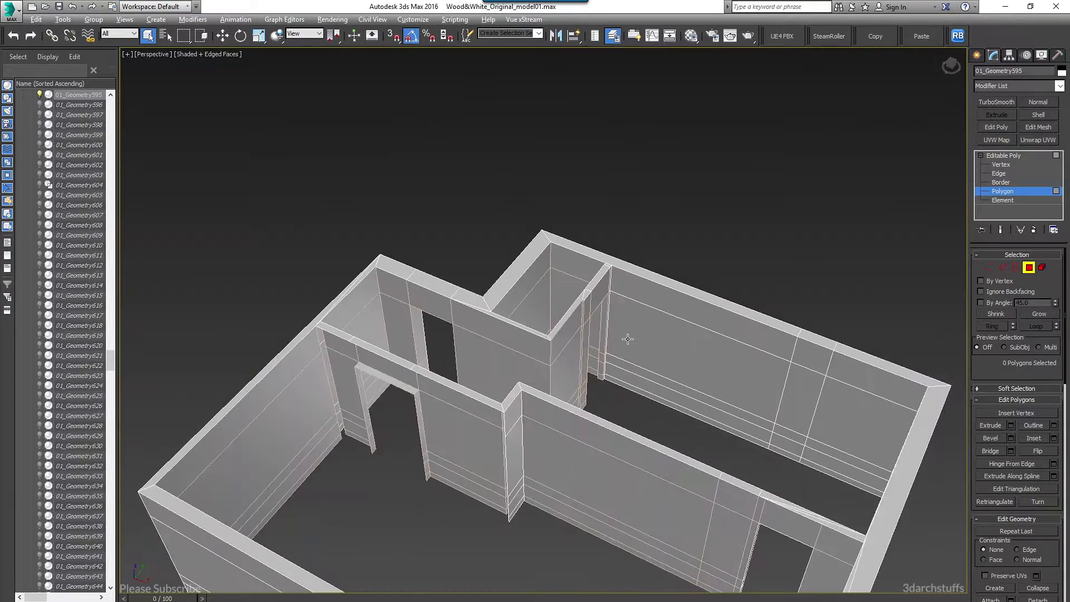
middle_click_drag(628, 340, 620, 333, "alt")
scroll(619, 333, "up", 4)
left_click(489, 293)
left_click(493, 390, "ctrl")
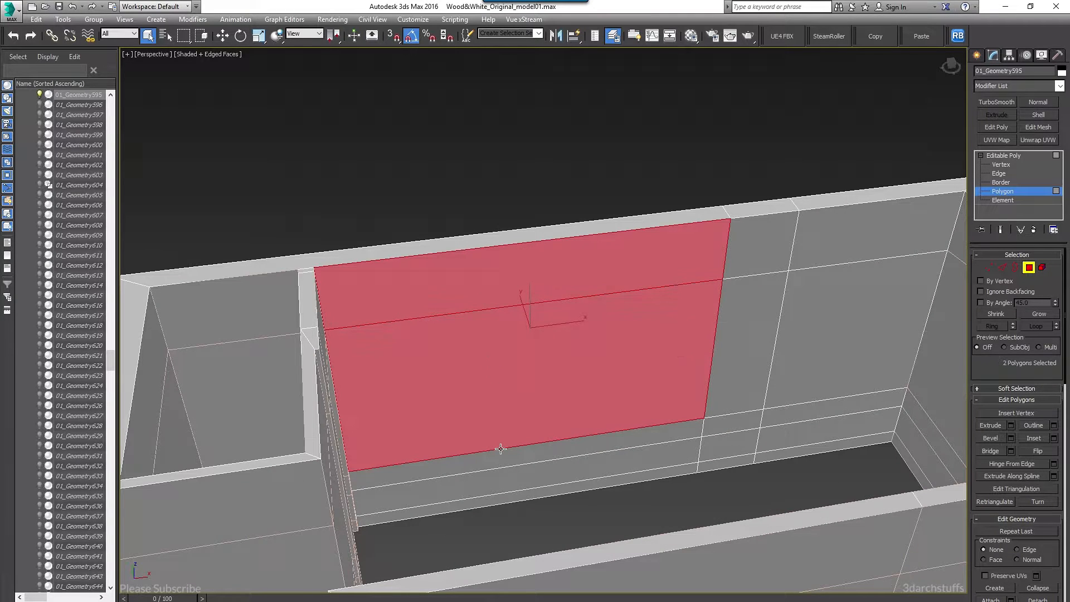
left_click(506, 454, "ctrl")
left_click(513, 469, "ctrl")
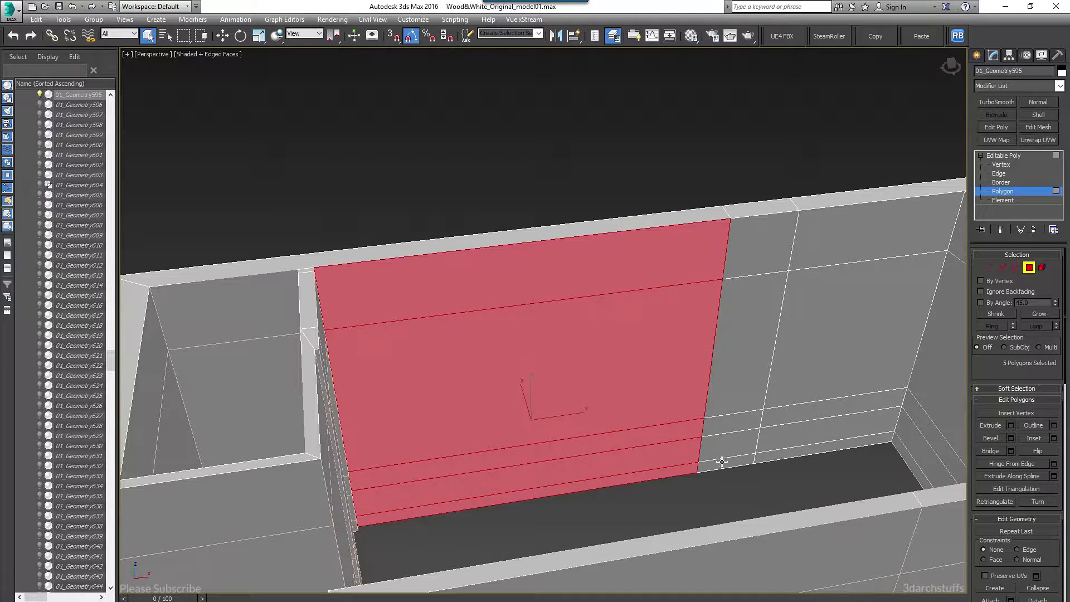
left_click(745, 373, "ctrl")
left_click(751, 228, "ctrl")
left_click(828, 240, "ctrl")
left_click(831, 301, "ctrl")
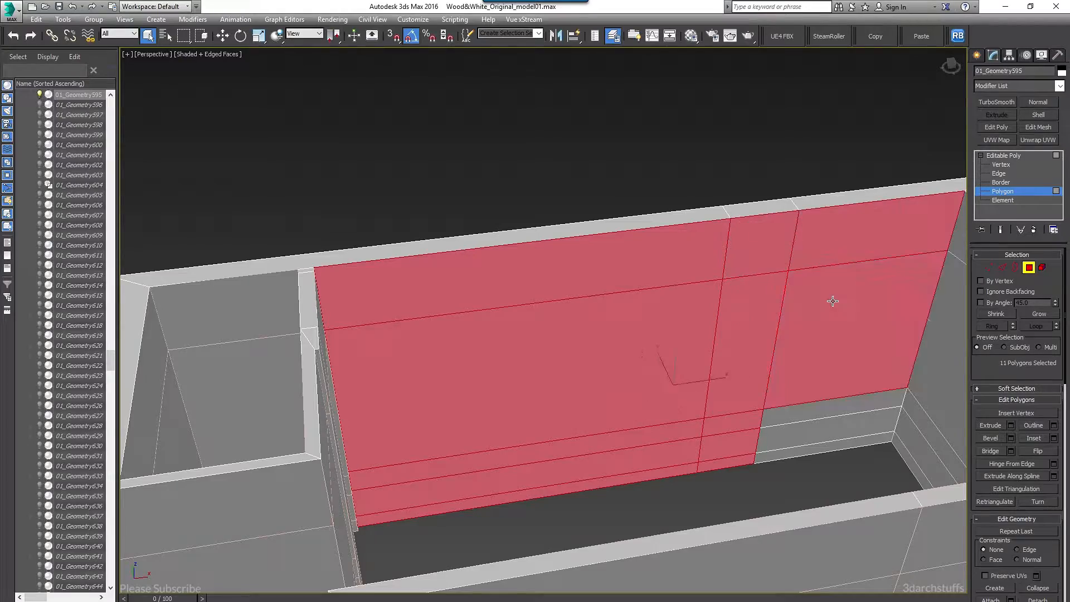
middle_click_drag(824, 329, 688, 312)
left_click(674, 395, "ctrl")
left_click(663, 434, "ctrl")
middle_click_drag(649, 437, 687, 449, "alt")
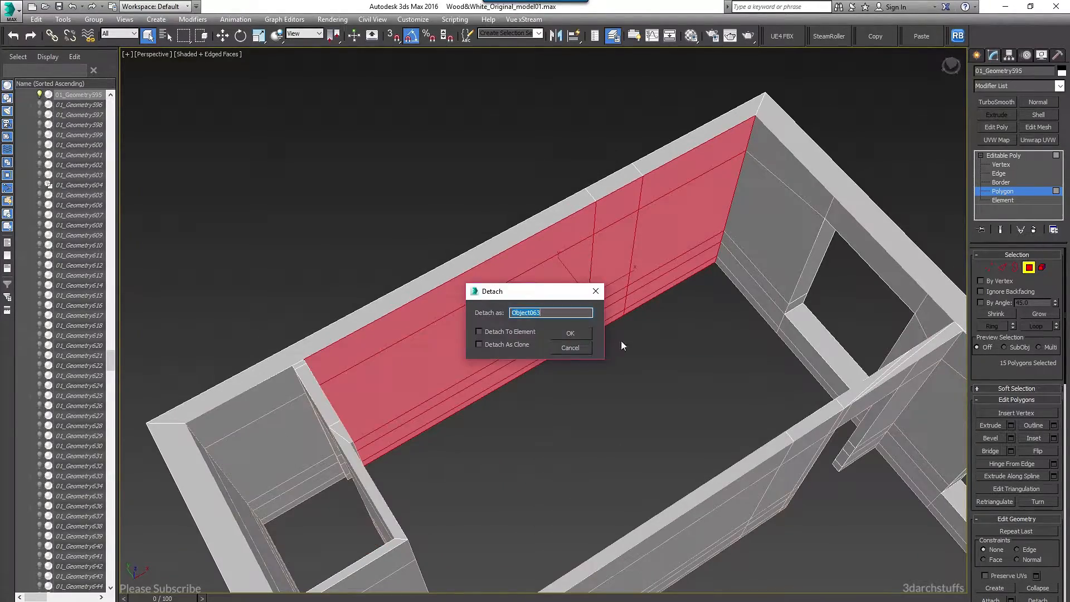
left_click(571, 336)
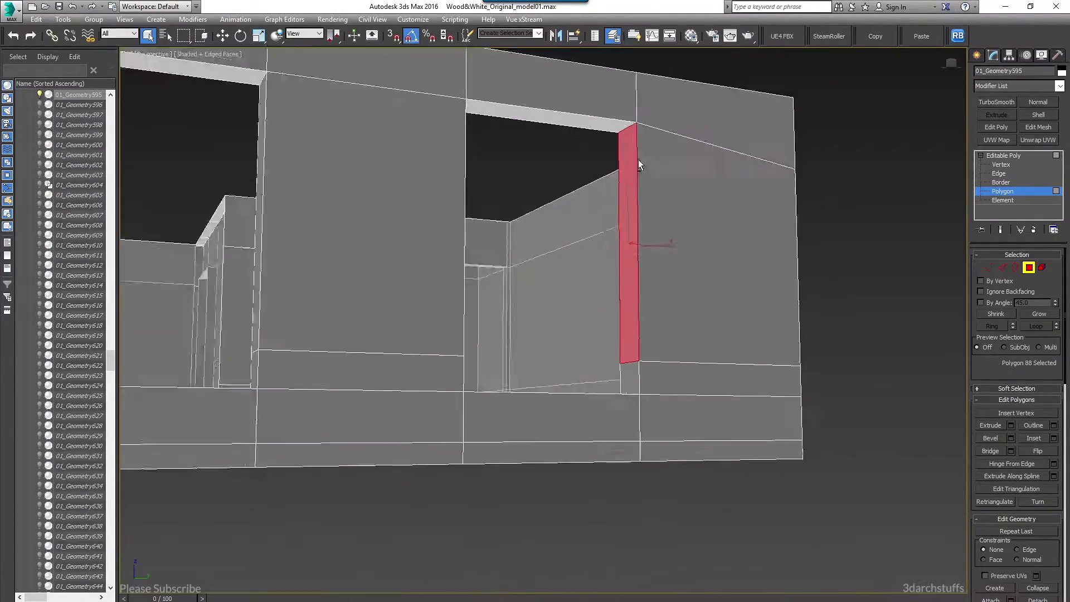
Select the six faces lining the window opening in the exterior end wall and detach them as a separate object
left_click(603, 130, "ctrl")
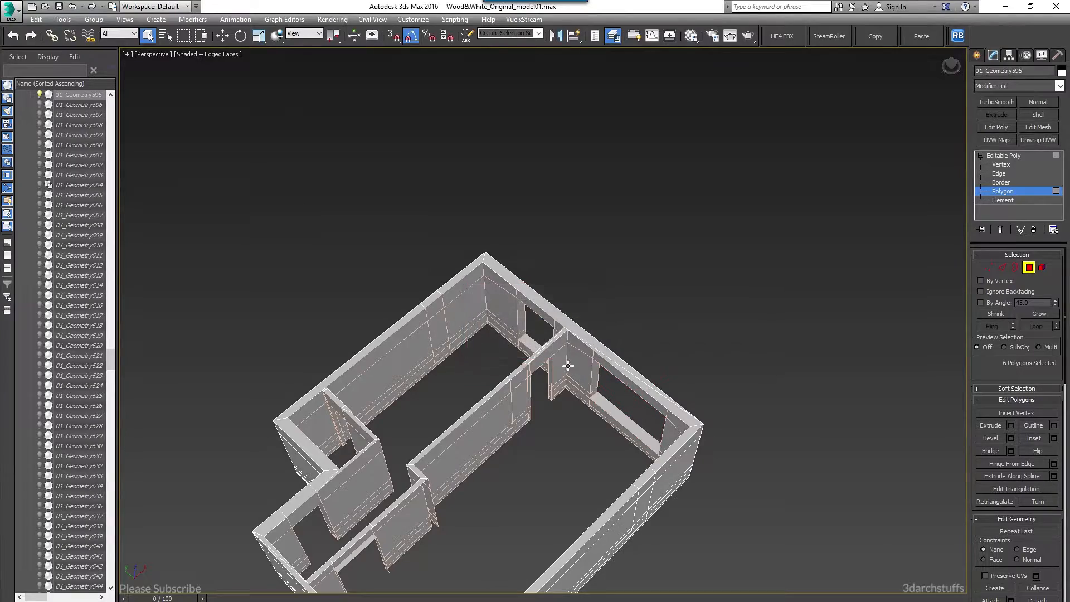
scroll(568, 365, "up", 5)
middle_click_drag(581, 370, 502, 287)
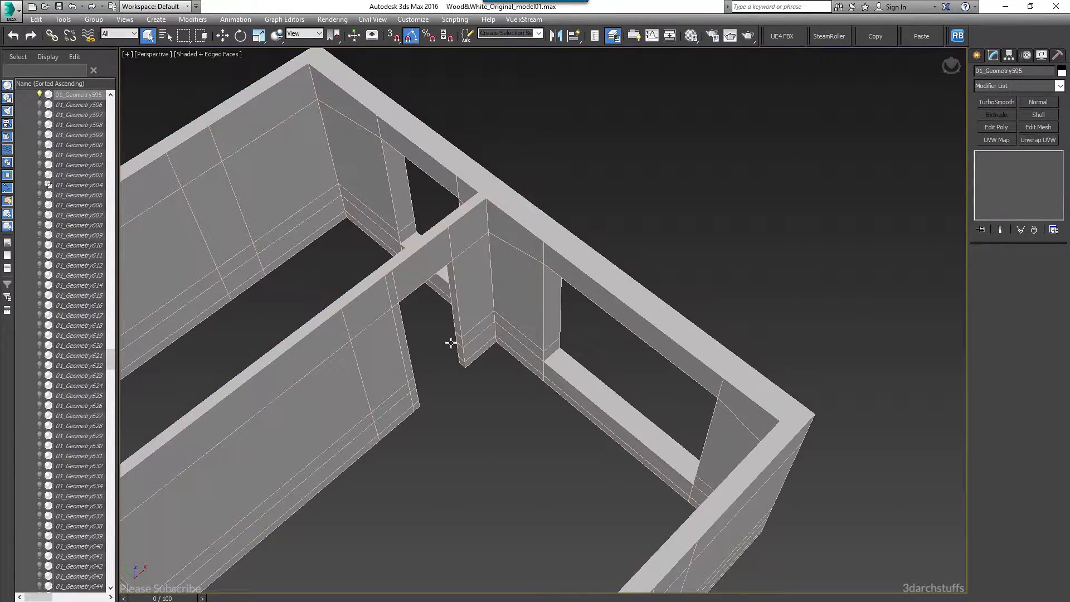
Hide three detached pieces of the long partition next to the windowed end wall, including the face around its doorway
left_click(449, 341)
middle_click_drag(449, 341, 708, 259)
key("Delete")
left_click(516, 249)
scroll(516, 248, "down", 4)
scroll(606, 237, "up", 4)
middle_click_drag(592, 242, 537, 232, "alt")
key("Delete")
scroll(588, 248, "up", 4)
left_click(464, 241)
key("Delete")
Select the small loose block inside the room as a 14-polygon element, detach it as a separate object and hide it
middle_click_drag(466, 240, 606, 215, "alt")
scroll(537, 246, "up", 3)
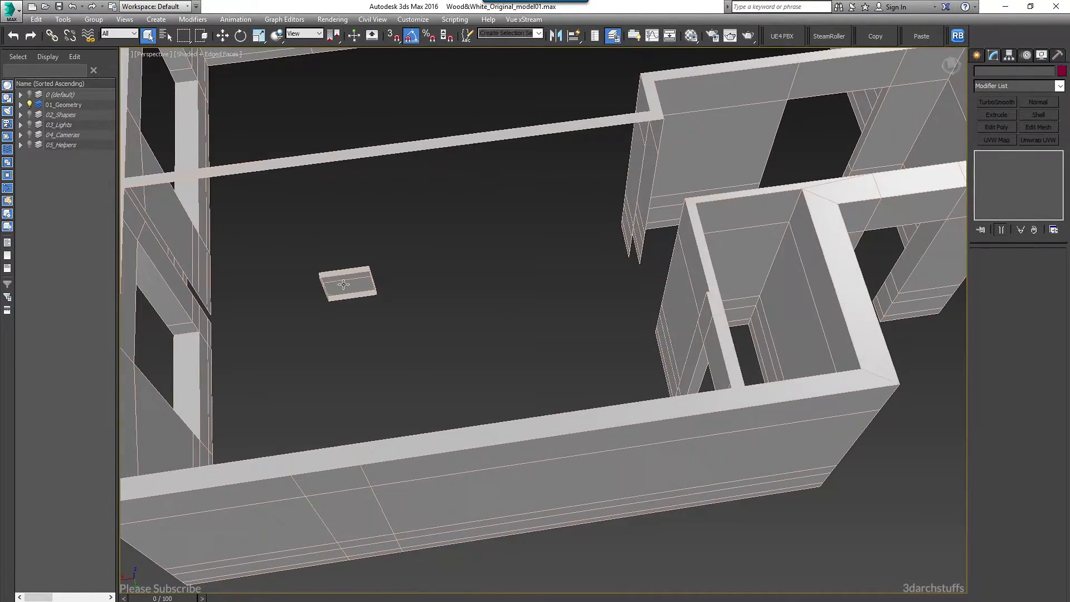
left_click(343, 284)
middle_click_drag(380, 271, 935, 220)
left_click(1002, 200)
left_click(529, 297)
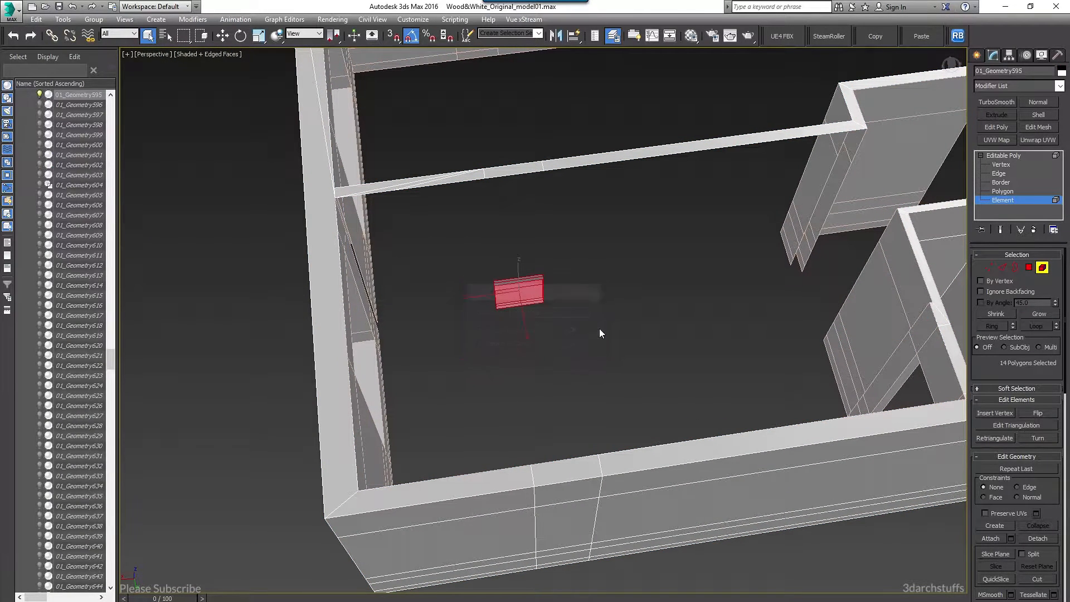
key("ctrl+d")
key("Return")
left_click(1001, 155)
left_click(530, 293)
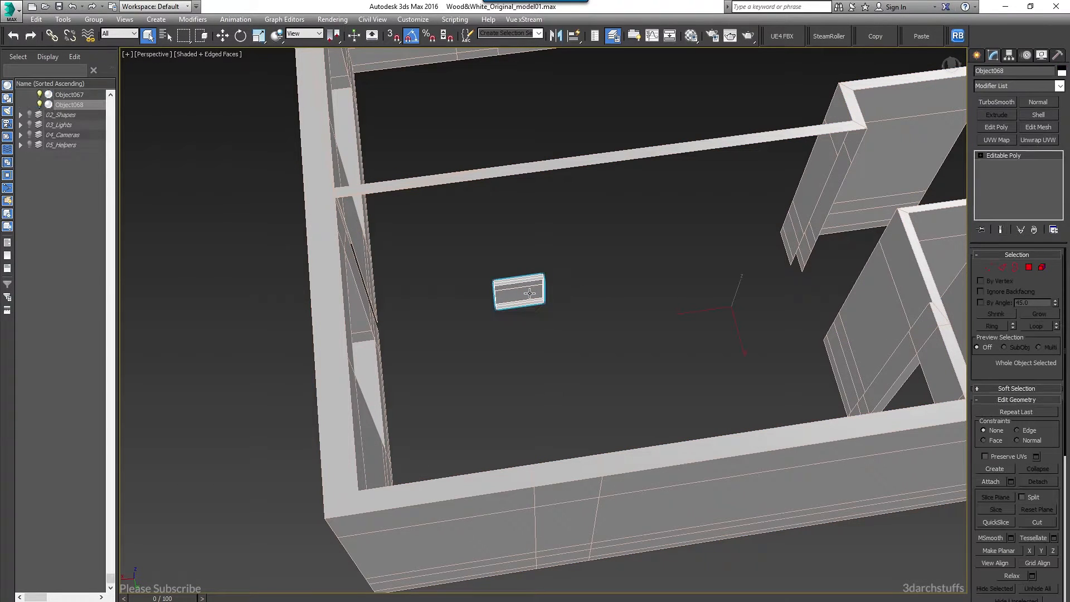
key("Delete")
Hide the partition wall face that contains the doorway beyond the stepped corner, along with that doorway's lining
middle_click_drag(682, 240, 481, 328)
left_click(718, 227)
middle_click_drag(719, 228, 604, 226, "alt")
scroll(610, 187, "up", 3)
scroll(610, 188, "up", 2)
middle_click_drag(610, 188, 533, 278, "alt")
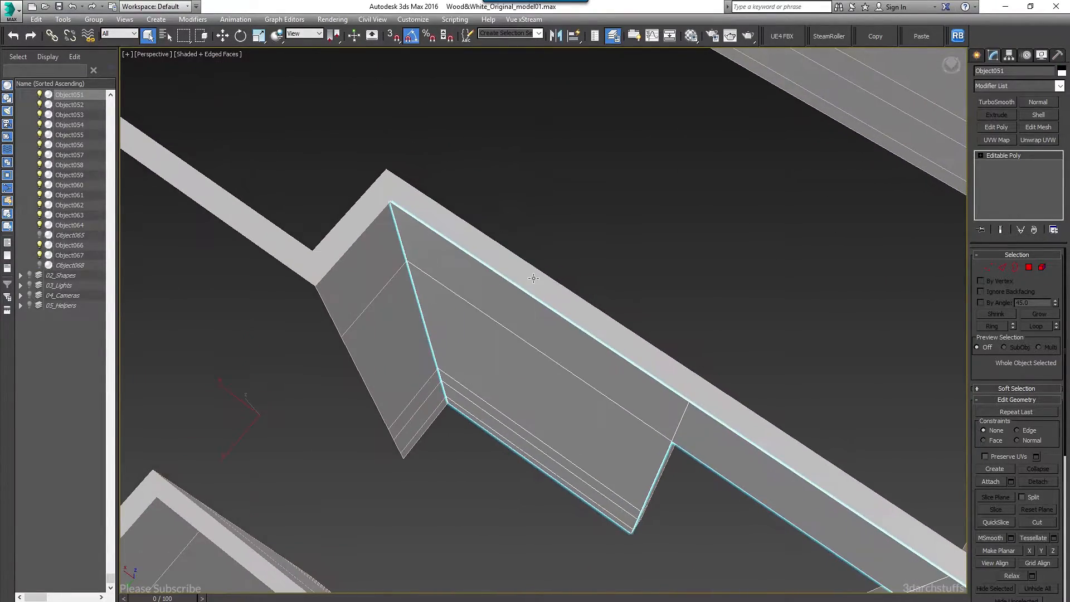
key("Delete")
left_click(390, 299)
scroll(389, 299, "down", 5)
left_click(526, 393)
middle_click_drag(527, 393, 420, 307)
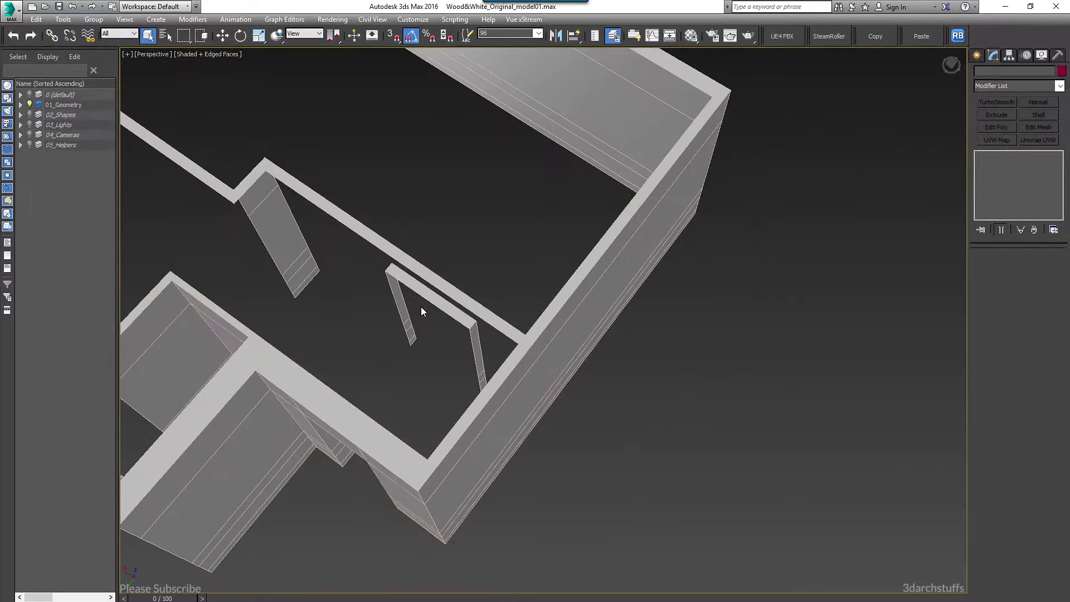
key("Delete")
Hide the detached inner wall face surrounding the entrance doorway beside the small room
scroll(409, 349, "down", 6)
middle_click_drag(409, 349, 495, 196)
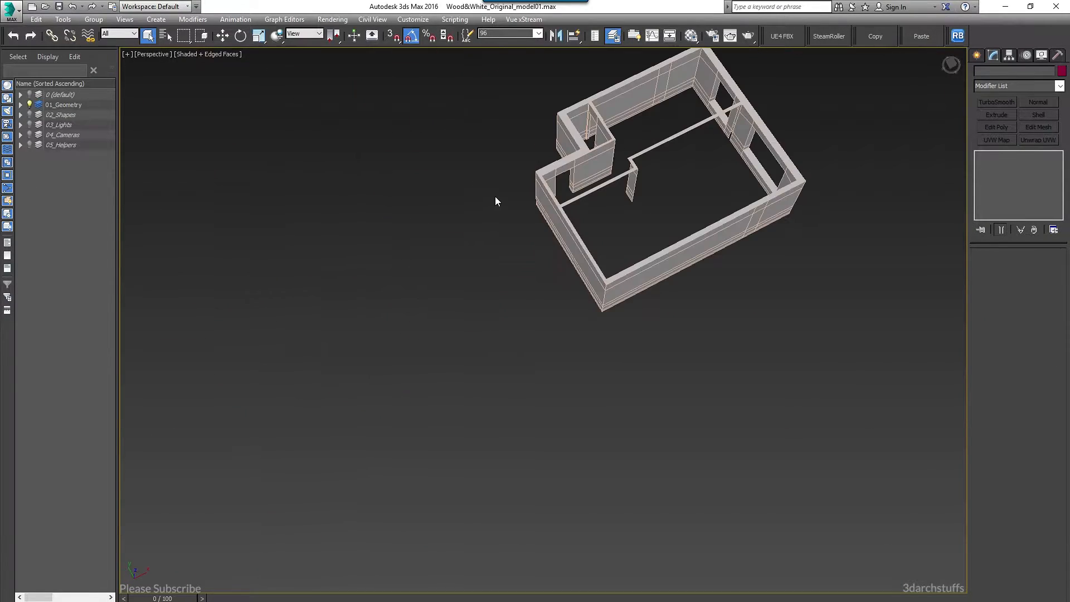
scroll(756, 140, "up", 6)
middle_click_drag(756, 140, 771, 238, "alt")
middle_click_drag(762, 403, 521, 280)
scroll(521, 281, "up", 3)
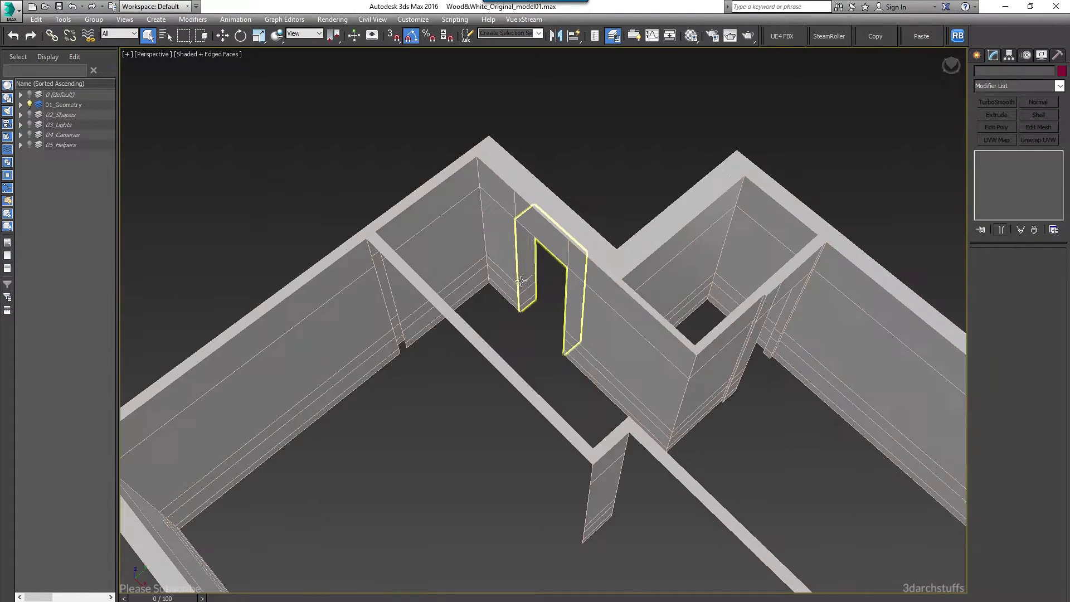
left_click(625, 308)
key("Delete")
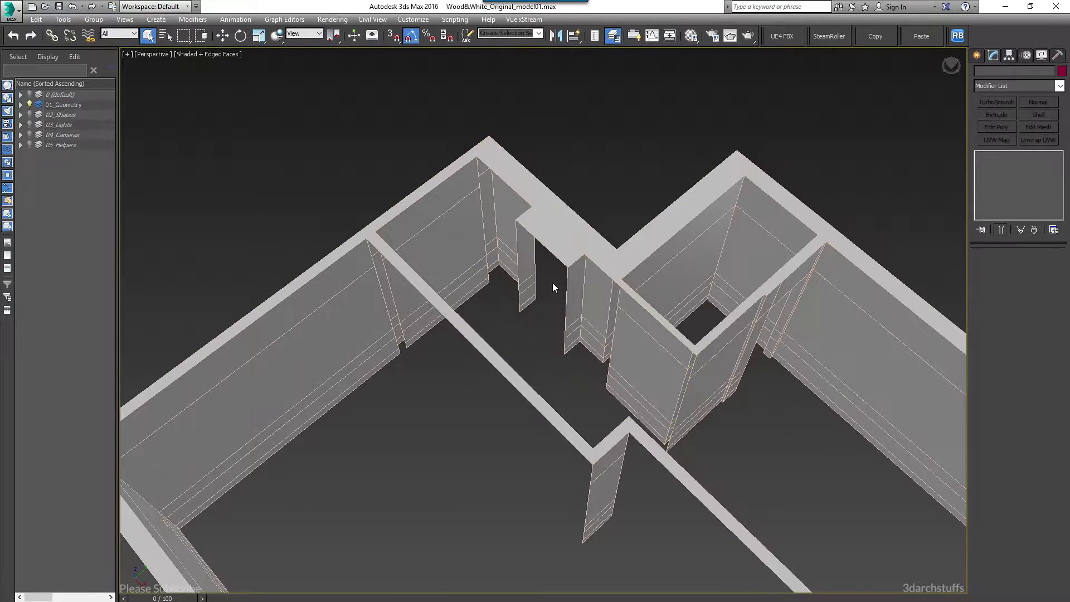
Hide the entrance doorway's lining and the detached faces surrounding the small room's doorway
scroll(667, 386, "up", 2)
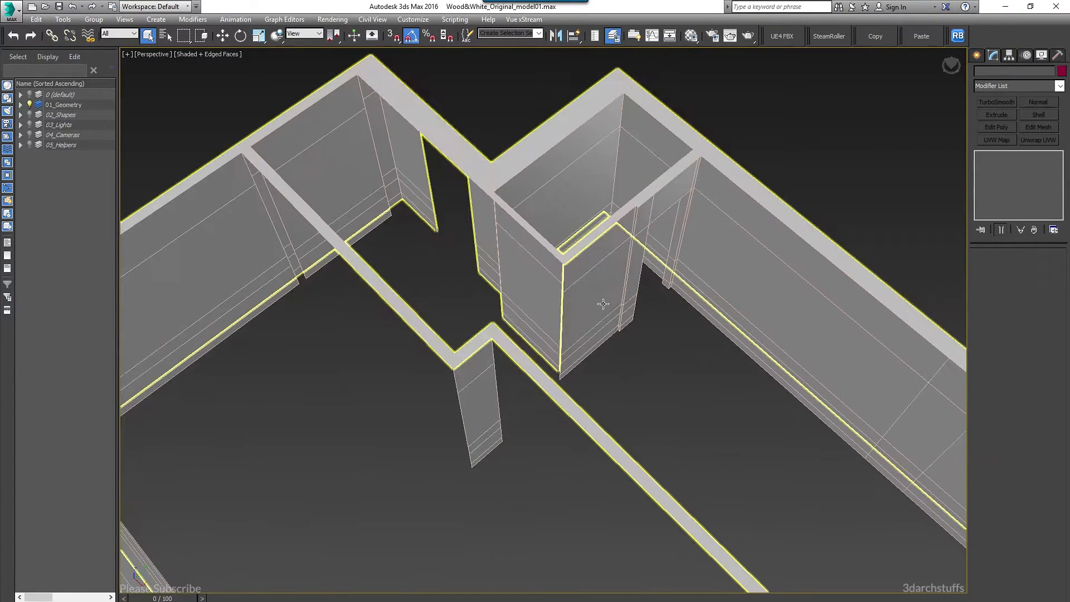
scroll(432, 280, "up", 2)
scroll(472, 271, "up", 2)
key("Delete")
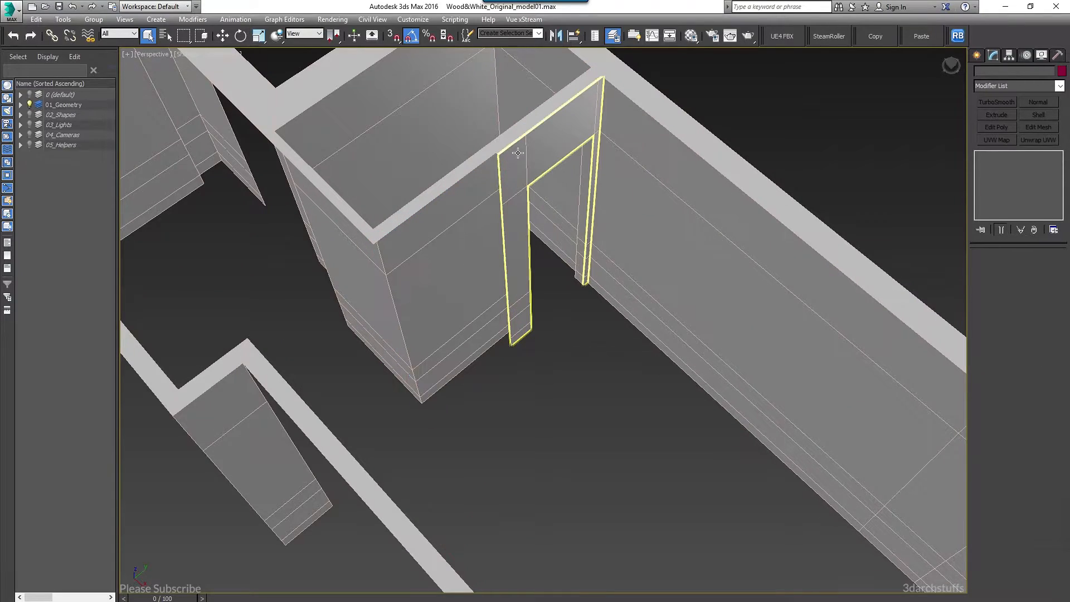
scroll(546, 174, "down", 4)
Hide the small room's detached inner wall faces, starting with the one along the exterior wall
left_click(468, 276)
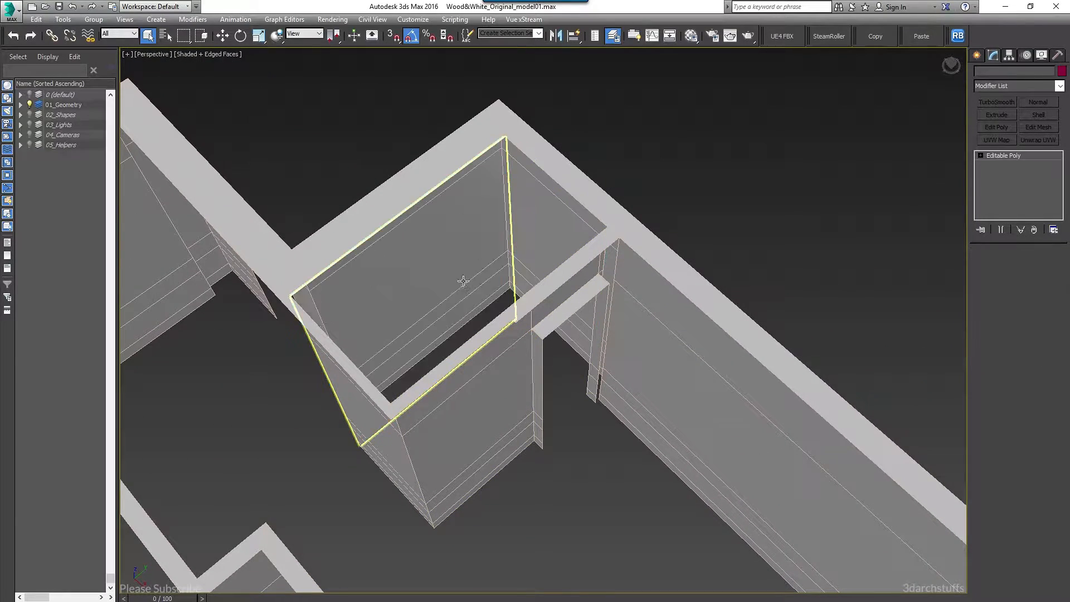
key("Delete")
middle_click_drag(562, 274, 416, 287, "alt")
left_click(582, 212)
middle_click_drag(602, 220, 558, 250, "alt")
scroll(396, 246, "up", 3)
middle_click_drag(396, 245, 437, 282, "alt")
left_click(438, 282)
key("Delete")
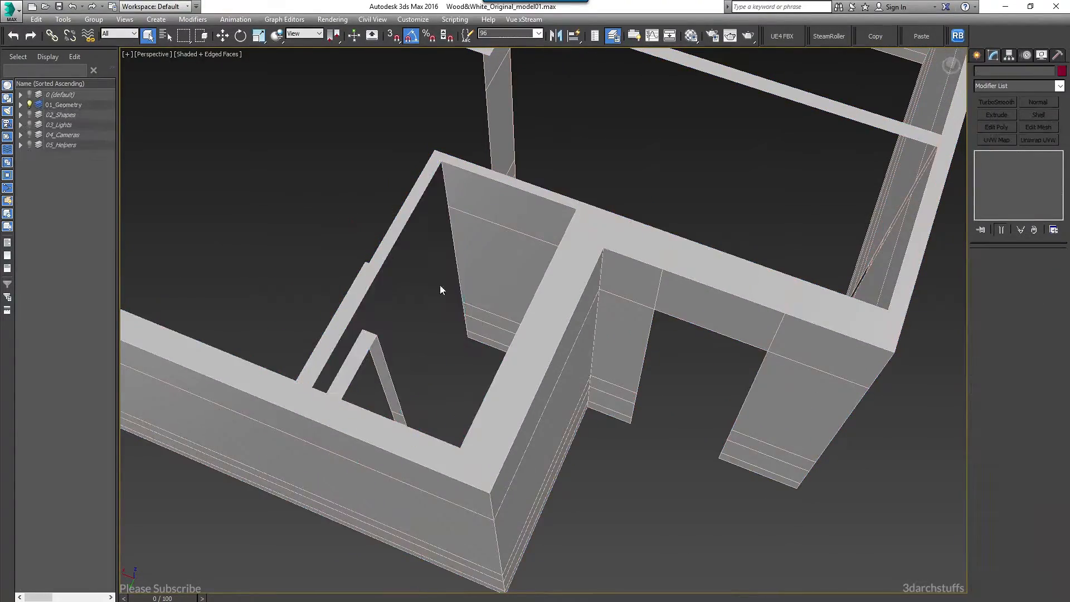
Select the five faces of the small room's remaining inner wall and detach them as a separate object
scroll(506, 252, "down", 3)
middle_click_drag(506, 251, 518, 273, "alt")
scroll(518, 284, "up", 2)
left_click(1002, 191)
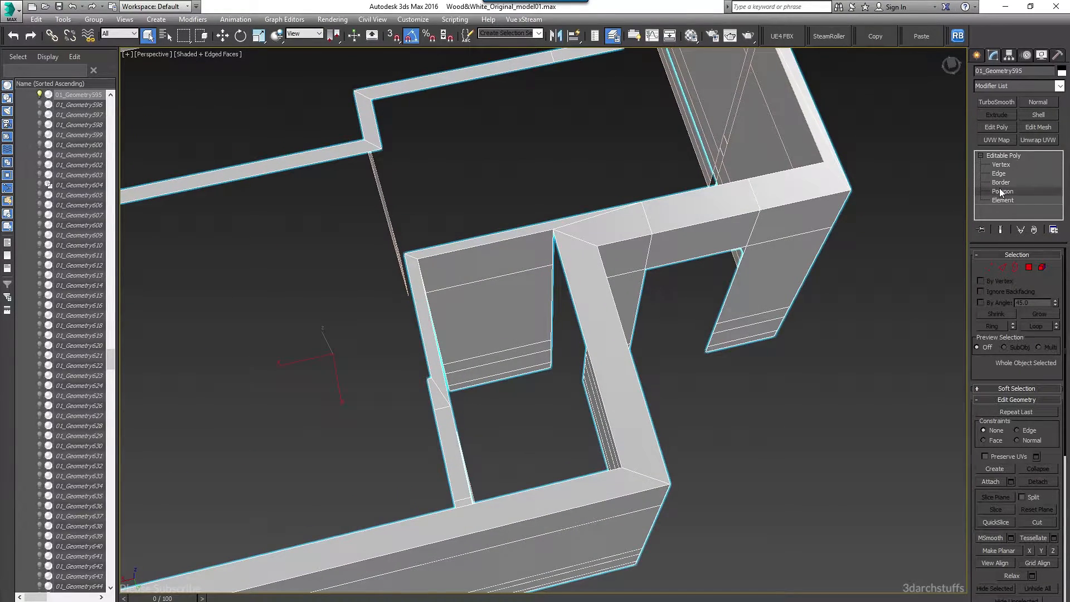
left_click(513, 250)
left_click(530, 289, "ctrl")
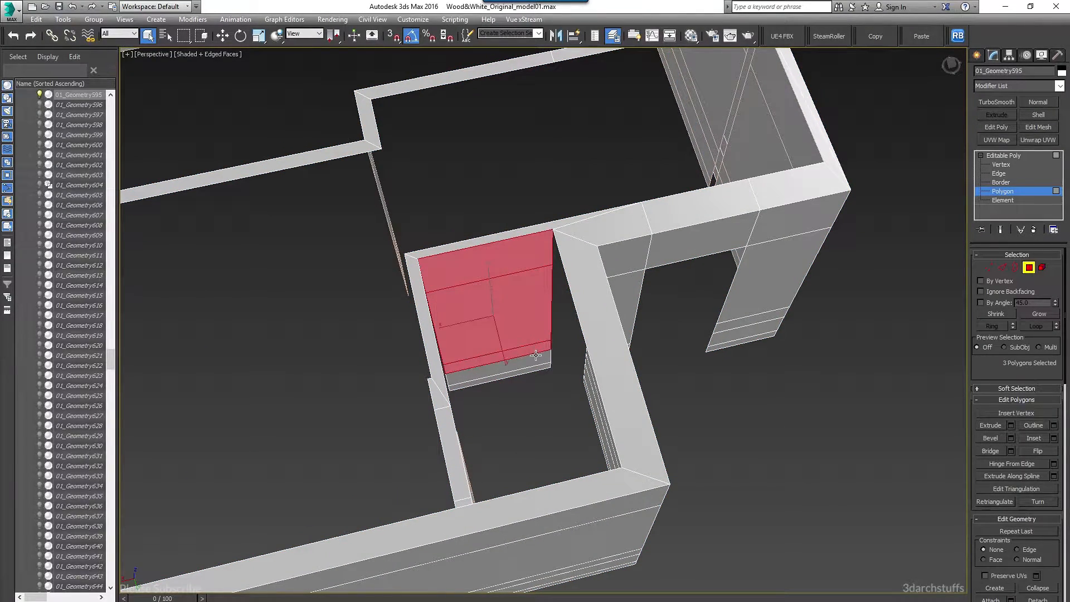
left_click(538, 373, "ctrl")
middle_click_drag(585, 353, 576, 348, "alt")
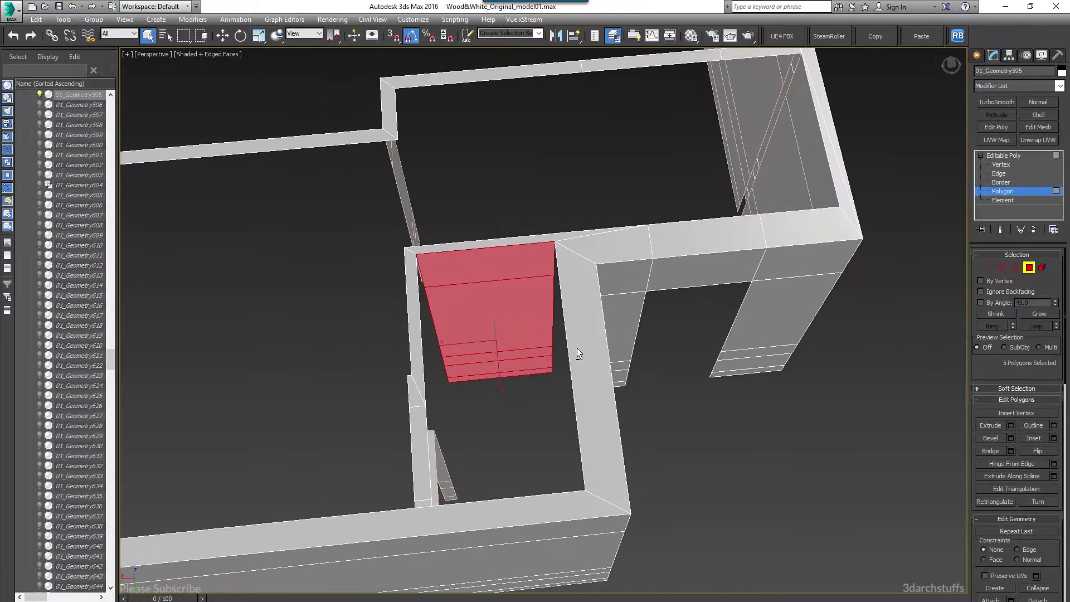
key("alt+d")
left_click(571, 333)
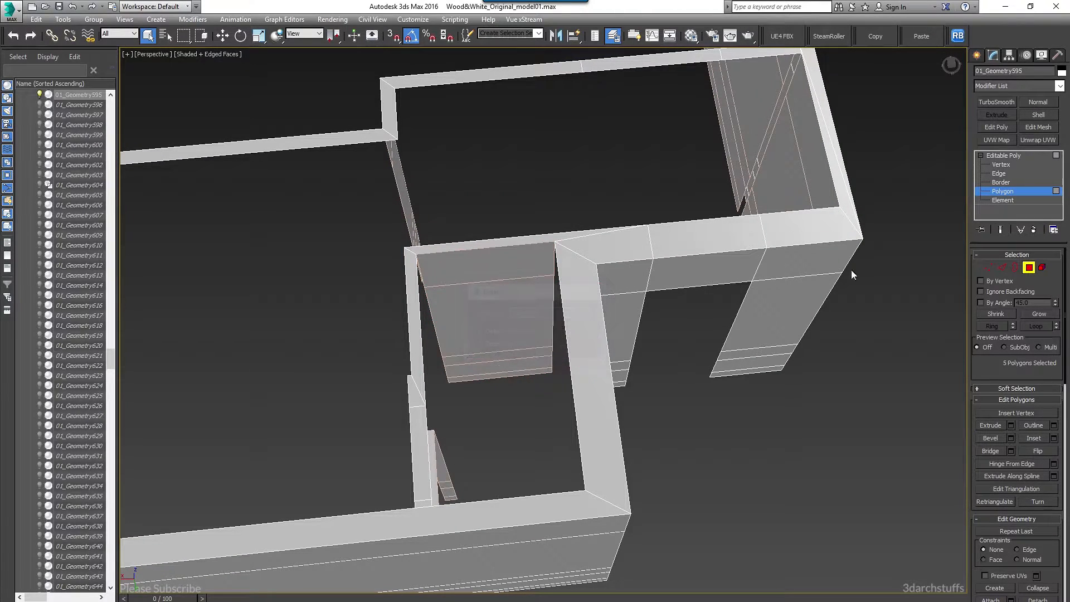
left_click(1001, 156)
Hide the newly detached inner wall of the small room and one more detached wall piece
left_click(529, 320)
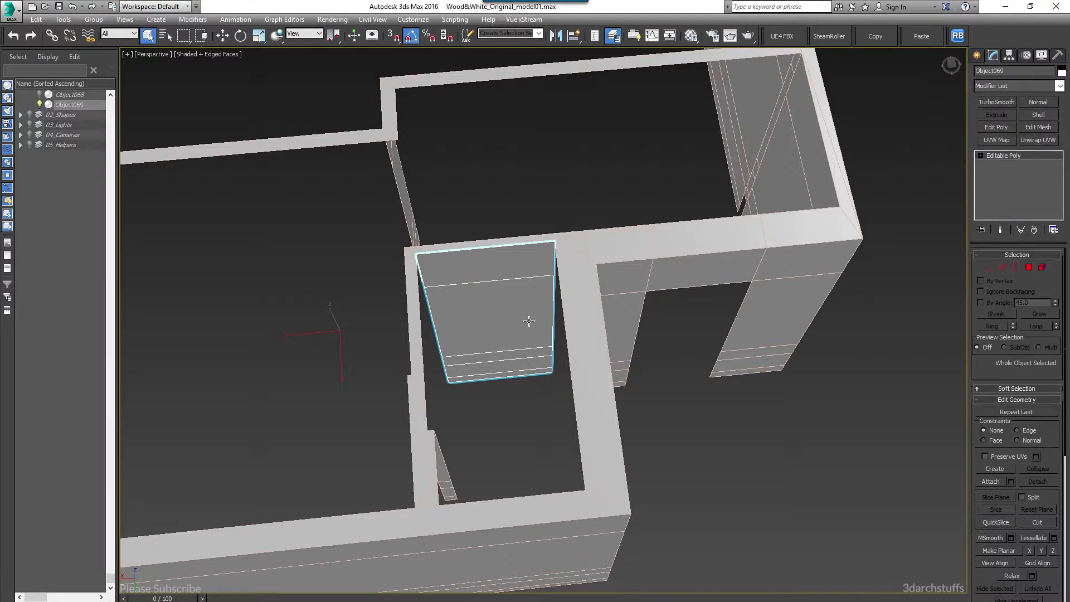
key("Delete")
scroll(481, 320, "down", 5)
middle_click_drag(481, 320, 583, 263)
scroll(583, 262, "down", 3)
middle_click_drag(447, 270, 416, 362, "alt")
scroll(571, 238, "up", 5)
scroll(629, 250, "up", 2)
left_click(530, 295)
key("Delete")
Hide two more detached pieces near the narrow window in the end wall
scroll(530, 294, "down", 2)
left_click(501, 327)
scroll(501, 328, "up", 4)
key("Delete")
middle_click_drag(604, 351, 551, 331)
left_click(551, 335)
key("Delete")
scroll(597, 342, "down", 2)
scroll(735, 438, "down", 3)
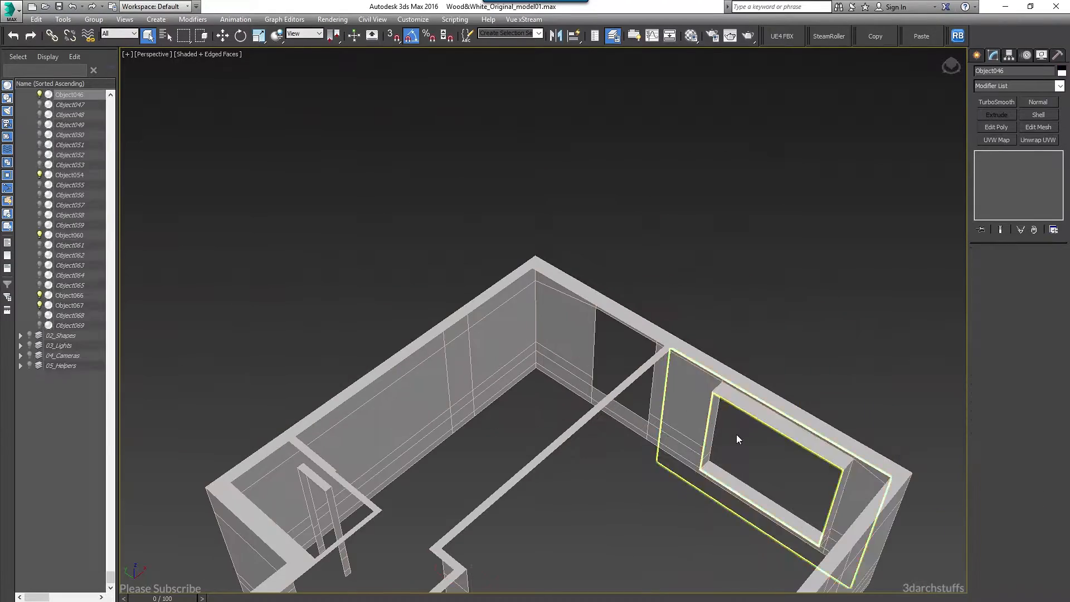
Hide the inner wall face surrounding the wide window, together with the window opening's lining
key("Delete")
middle_click_drag(735, 439, 565, 338)
scroll(551, 315, "up", 3)
left_click(525, 315)
scroll(525, 326, "down", 5)
key("Delete")
Hide the free-standing door lining of the small room
middle_click_drag(525, 384, 600, 372)
scroll(429, 383, "up", 3)
left_click(533, 372)
key("Delete")
Check the remaining walls from several sides and hide the main wall shell with its outer faces and wall tops
middle_click_drag(533, 372, 518, 347, "alt")
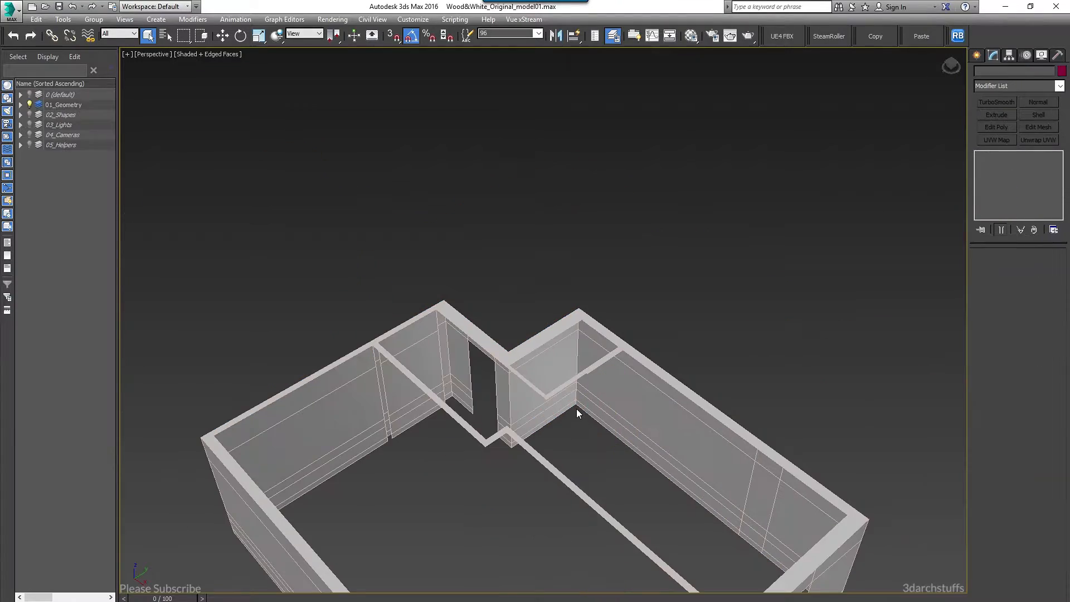
middle_click_drag(576, 409, 549, 339, "alt")
scroll(720, 388, "up", 3)
scroll(637, 365, "down", 4)
scroll(265, 282, "up", 3)
middle_click_drag(457, 282, 453, 161, "alt")
scroll(468, 334, "down", 4)
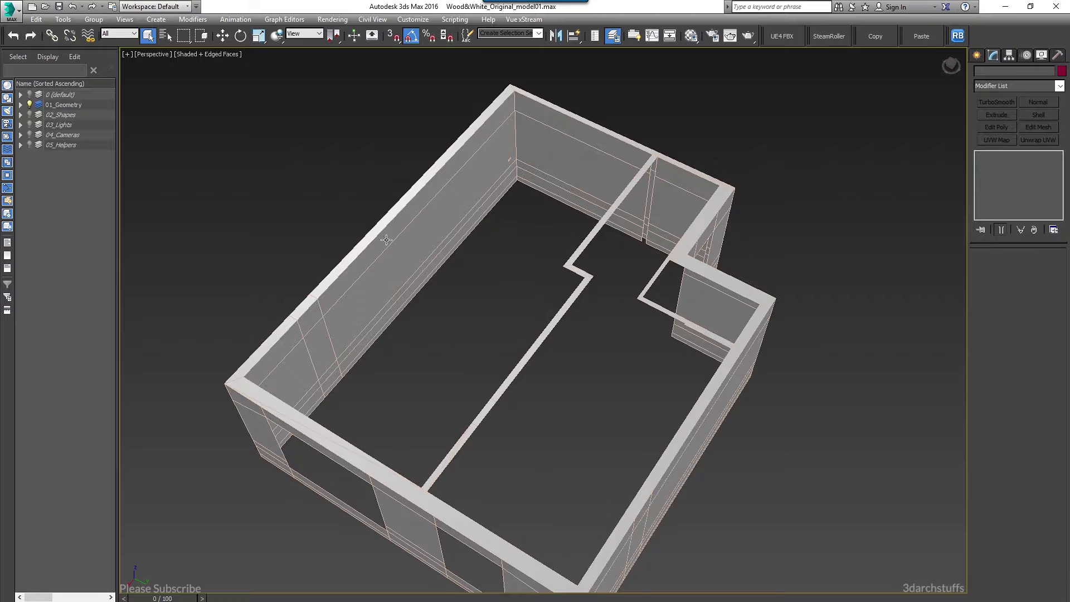
left_click(672, 257)
key("Delete")
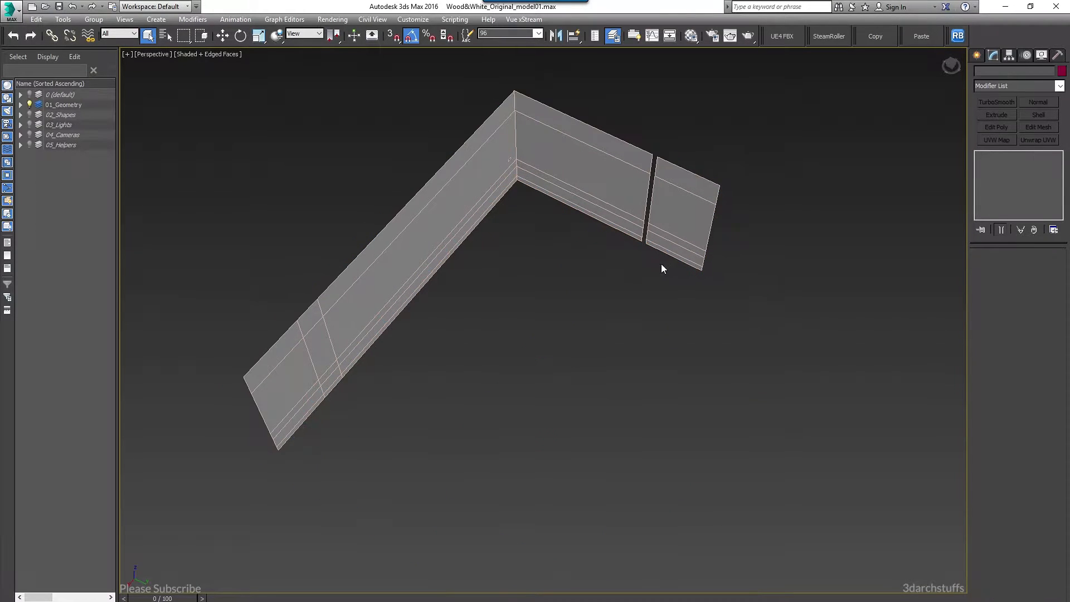
Hide the three remaining detached inner wall pieces, starting with the shortest, and bring the rest of the scene back into view
left_click(679, 216)
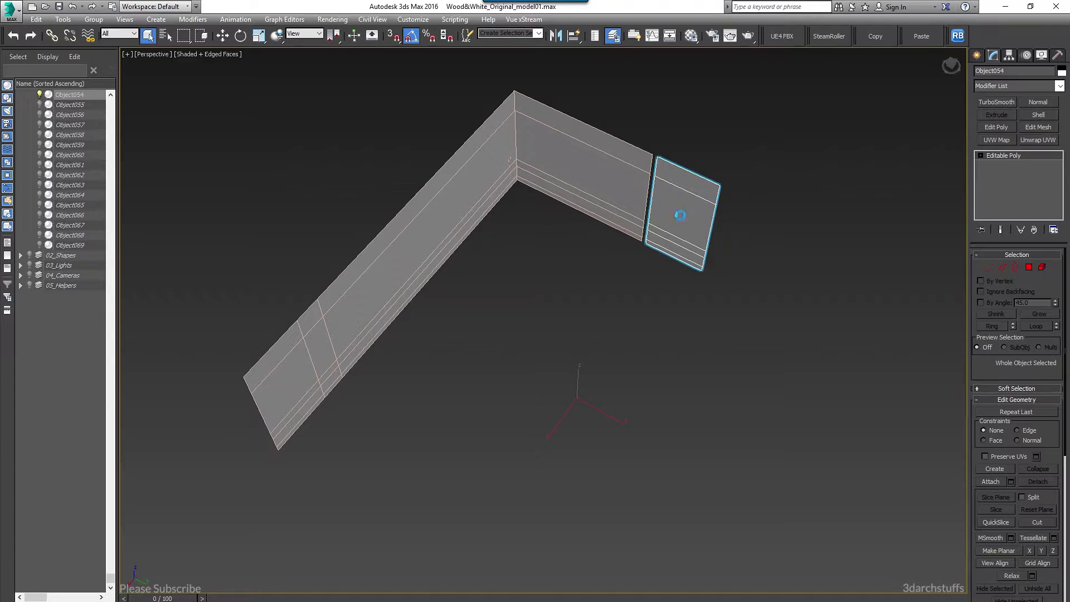
key("Delete")
left_click(574, 189)
key("Delete")
left_click(483, 180)
key("Delete")
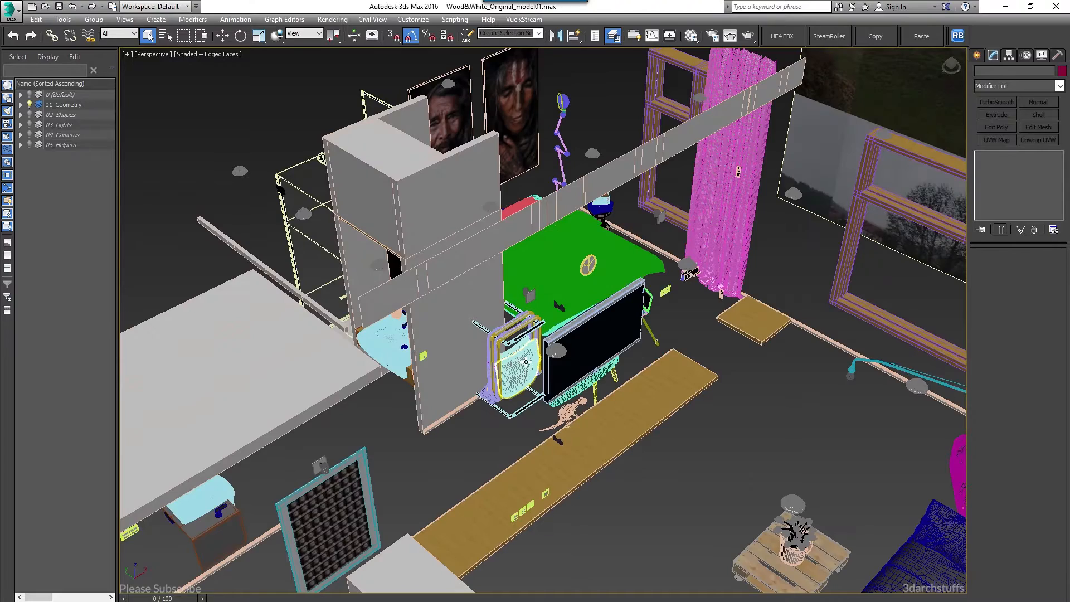
Hide the long horizontal strip running above the bed and the tall cabinet
scroll(525, 362, "down", 5)
left_click(502, 297)
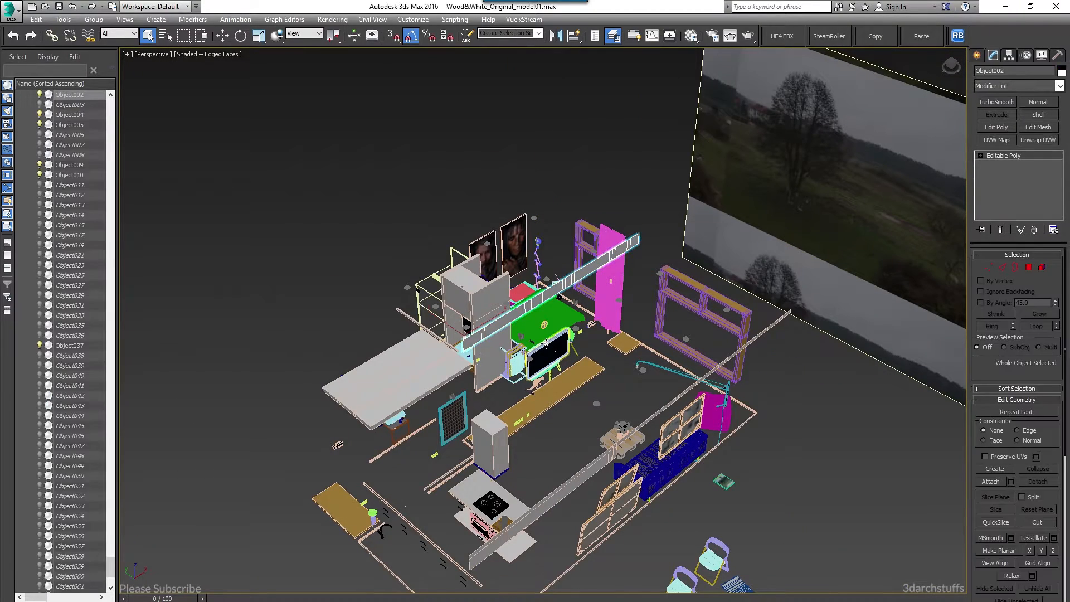
key("Delete")
Hide the large suspended ceiling panel, the three light strips inside it and its surrounding edge frame
scroll(518, 356, "up", 6)
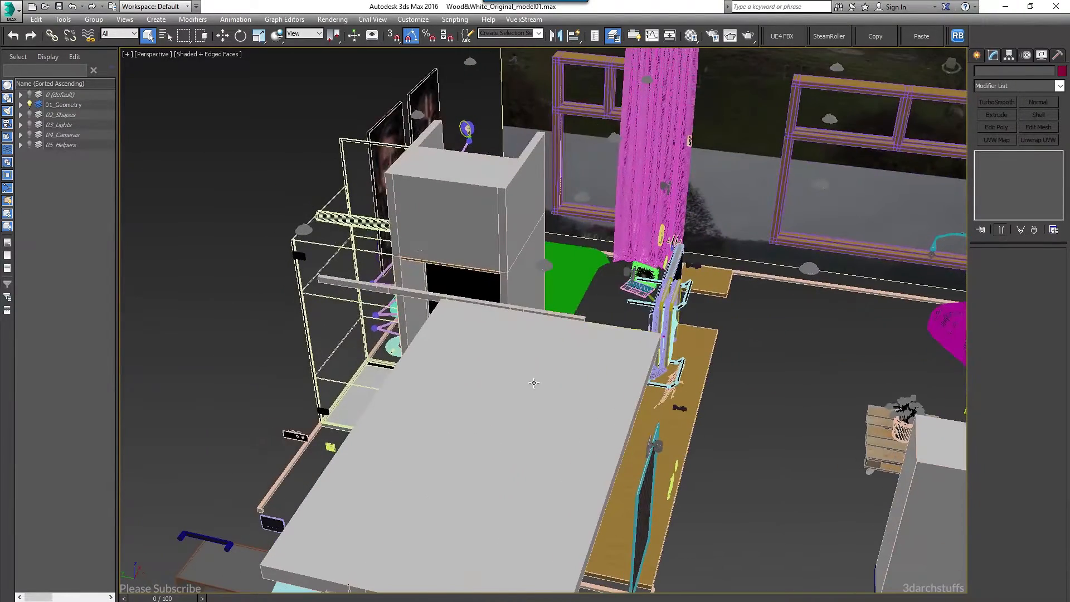
left_click(529, 372)
middle_click_drag(529, 372, 604, 350, "alt")
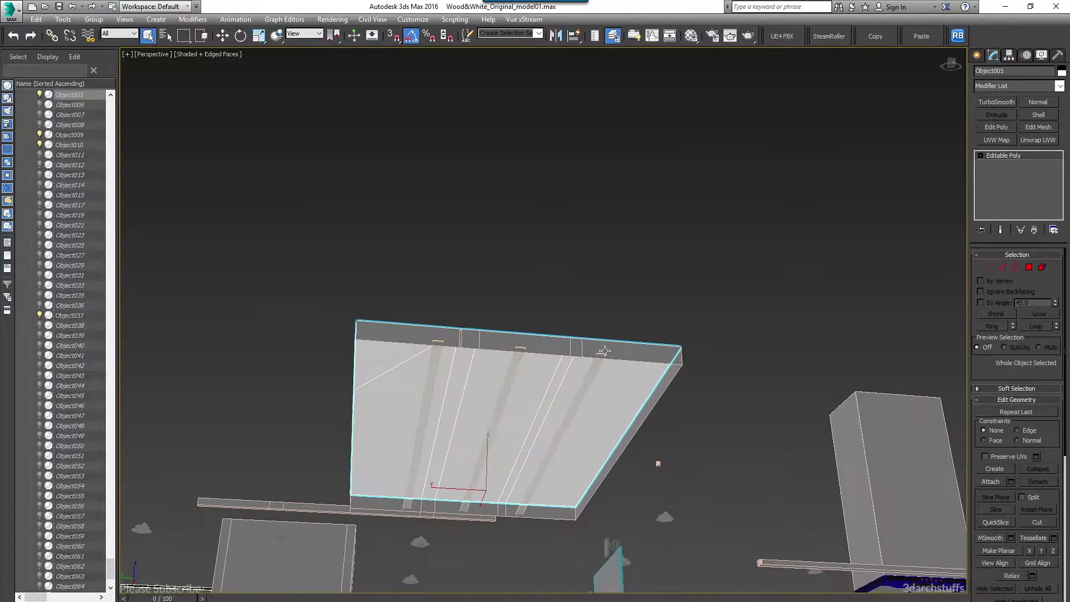
key("Delete")
left_click(592, 372)
key("Delete")
left_click(573, 357)
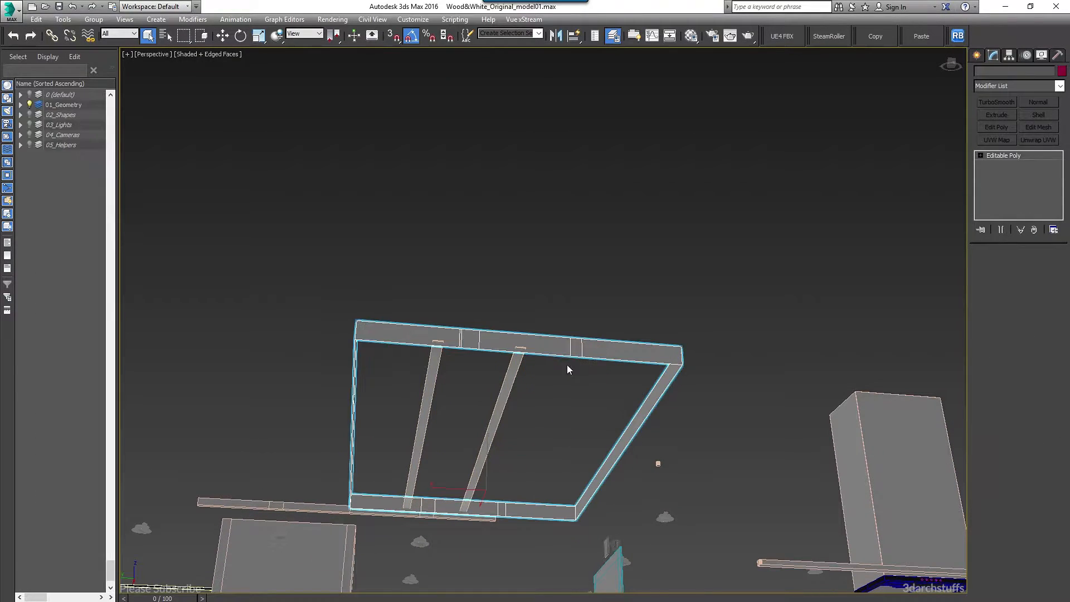
left_click(513, 376)
key("Delete")
left_click(436, 372)
key("Delete")
left_click(401, 500)
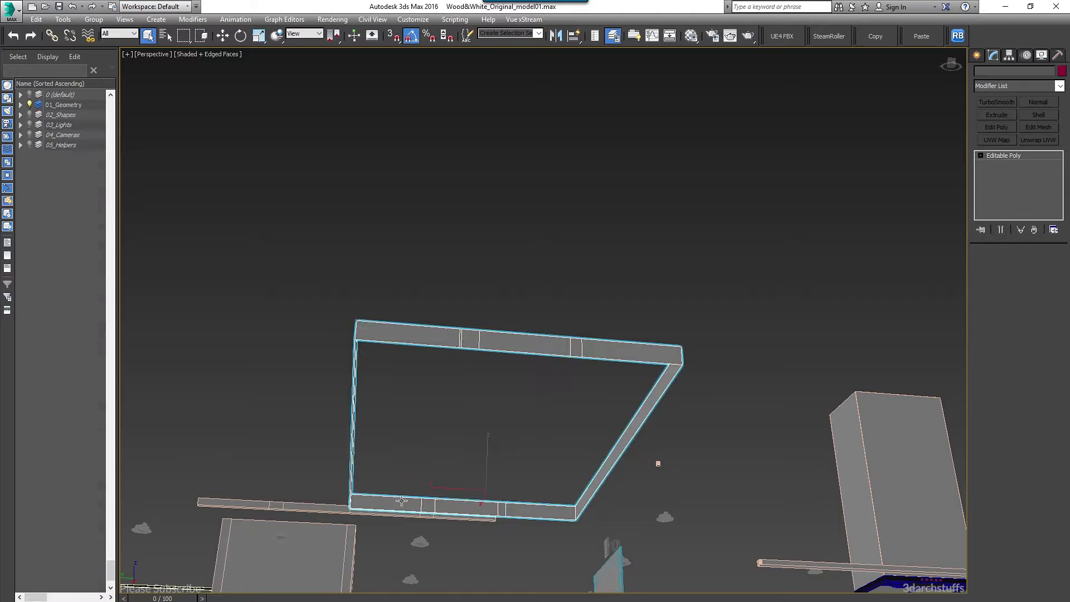
key("Delete")
Examine the remaining furniture, window frames, skirting boards and strips throughout the apartment scene
scroll(518, 438, "down", 6)
middle_click_drag(540, 440, 529, 277, "alt")
scroll(529, 279, "up", 5)
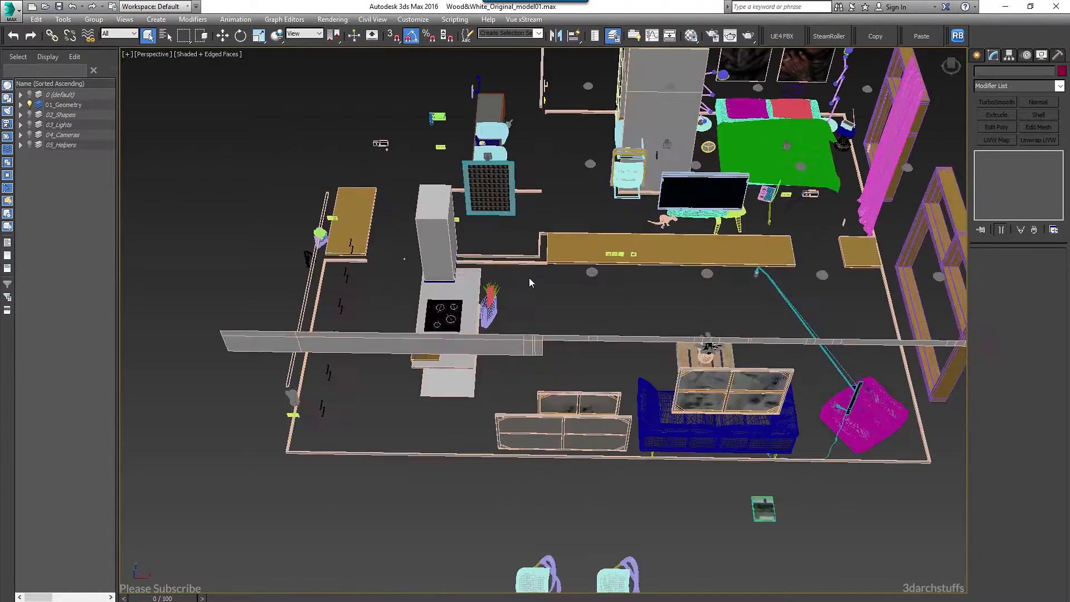
scroll(558, 346, "up", 3)
middle_click_drag(724, 306, 540, 362)
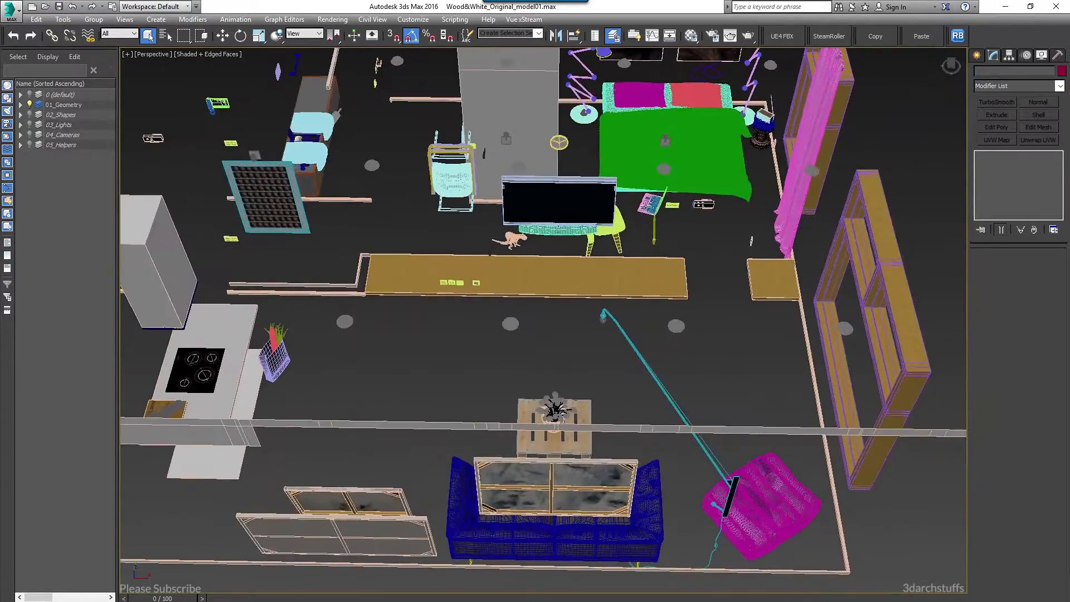
middle_click_drag(713, 154, 421, 251)
scroll(588, 204, "down", 3)
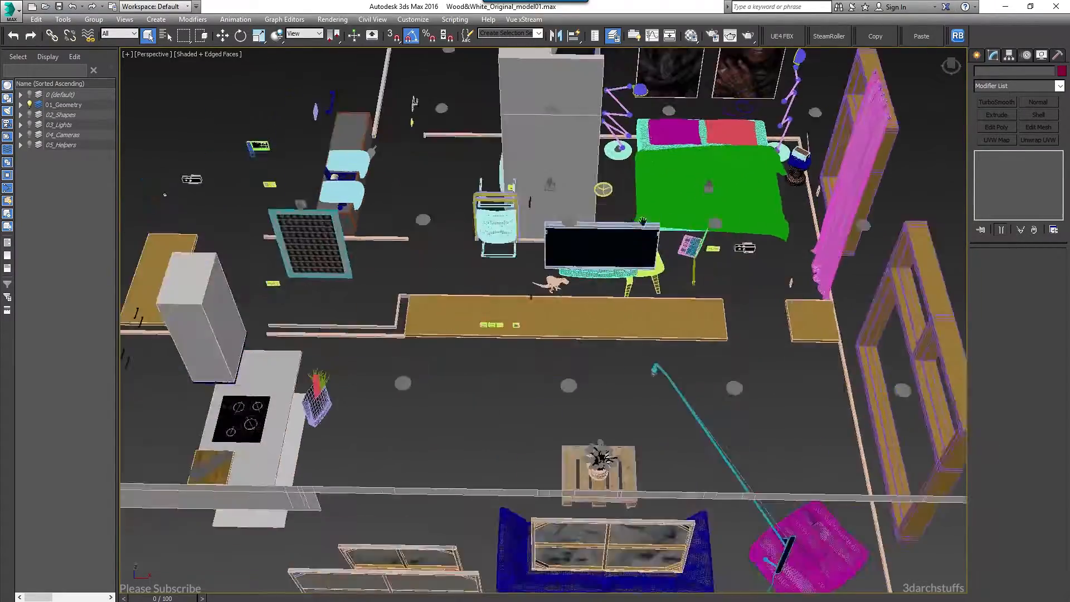
scroll(427, 272, "down", 4)
middle_click_drag(428, 327, 493, 298, "alt")
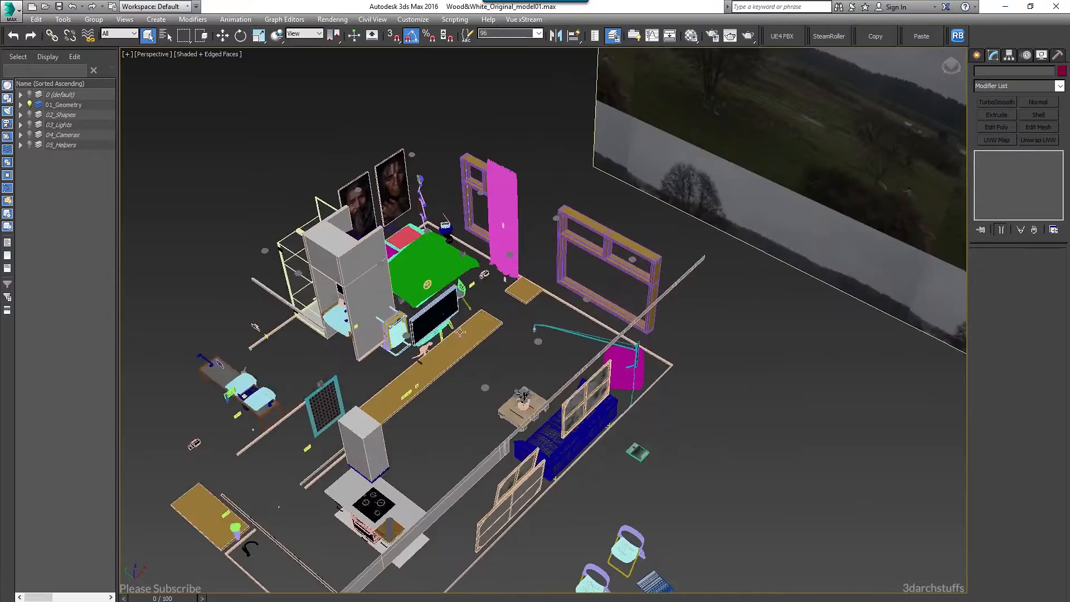
middle_click_drag(491, 345, 583, 259)
scroll(467, 400, "up", 3)
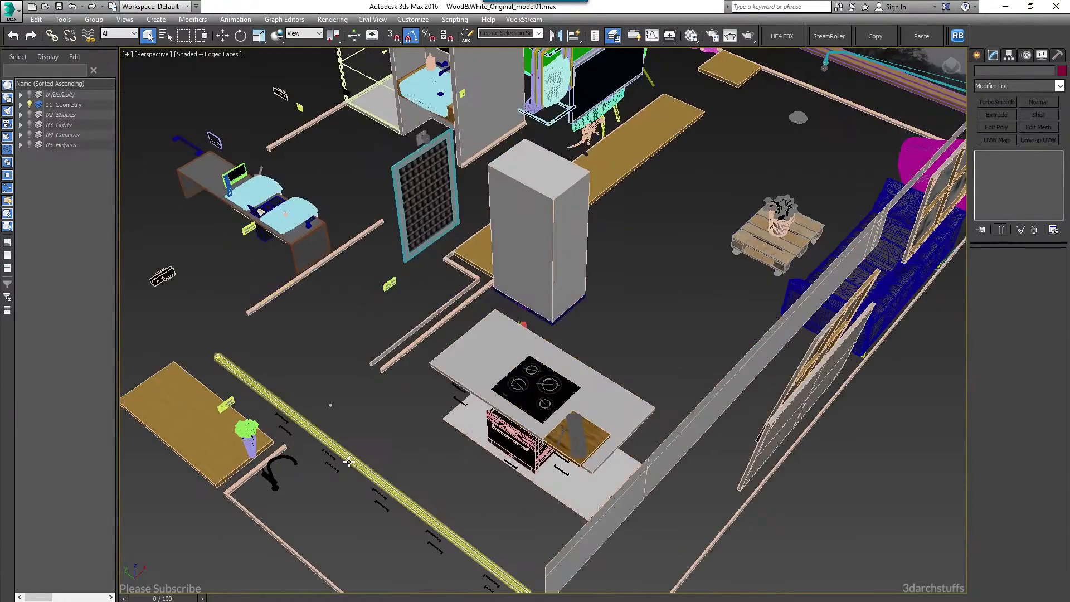
Isolate the Z-shaped skirting strip that runs alongside the long wooden worktop
left_click(377, 468)
scroll(379, 446, "up", 5)
left_click(402, 298)
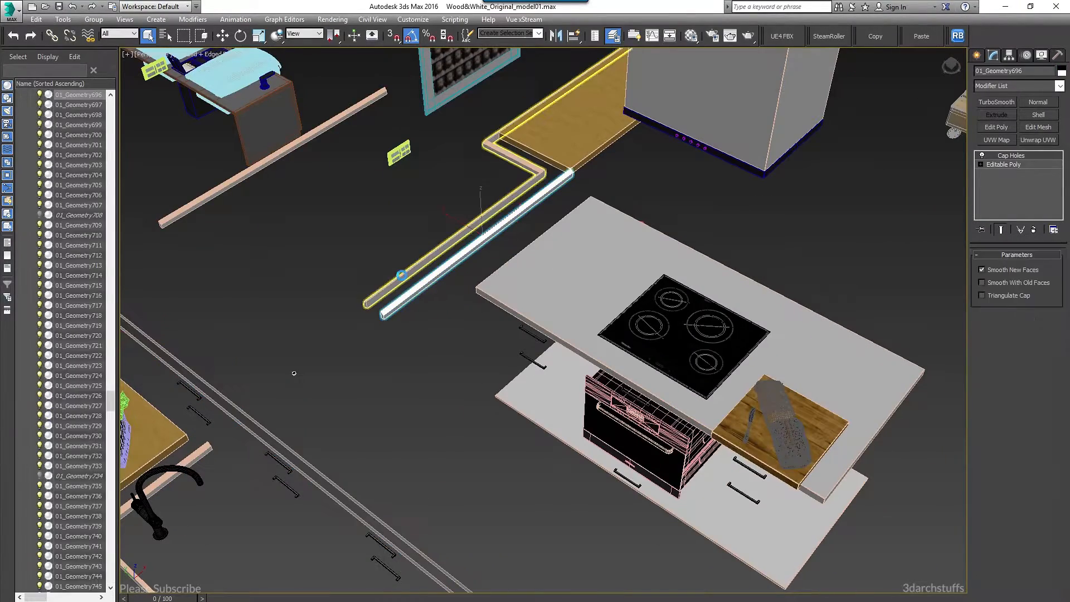
middle_click_drag(348, 193, 491, 404)
scroll(429, 404, "down", 5)
scroll(573, 383, "up", 3)
middle_click_drag(576, 385, 634, 345, "alt")
scroll(633, 339, "up", 3)
scroll(593, 318, "up", 3)
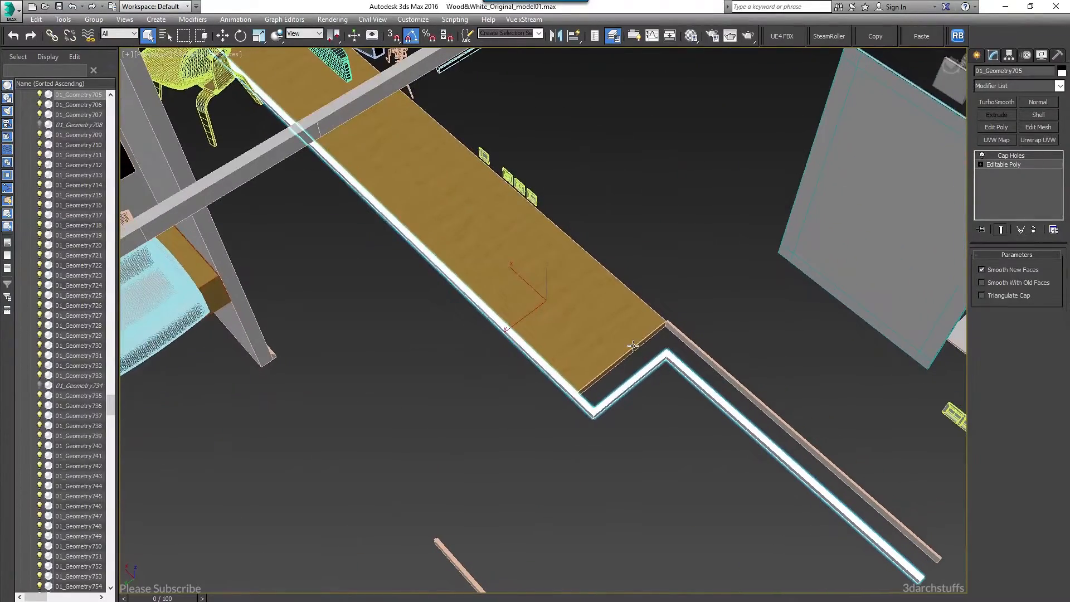
scroll(684, 242, "down", 4)
middle_click_drag(685, 242, 662, 356, "alt")
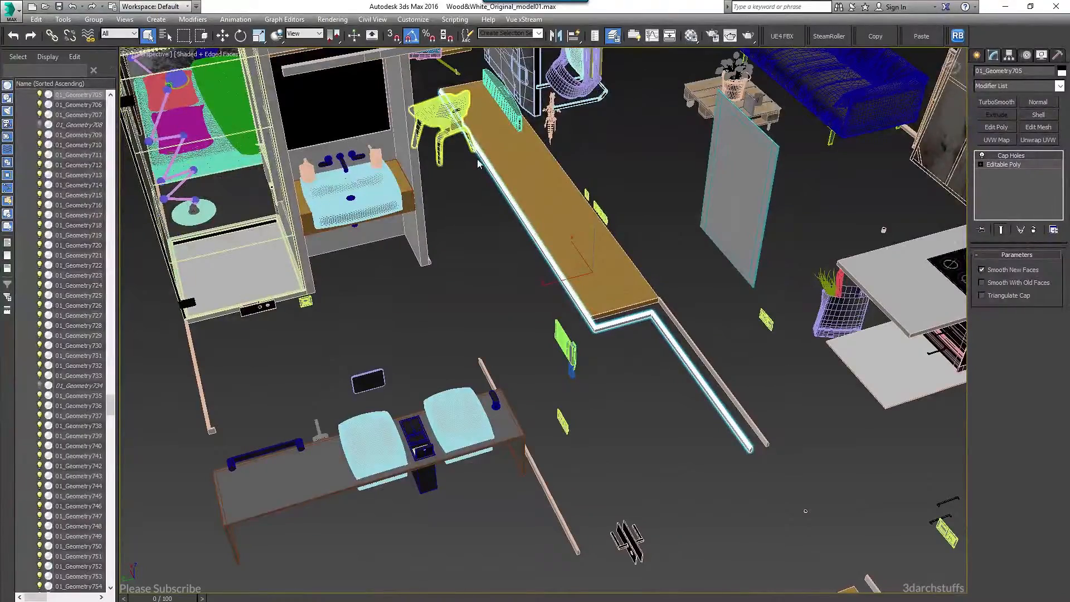
scroll(652, 337, "up", 2)
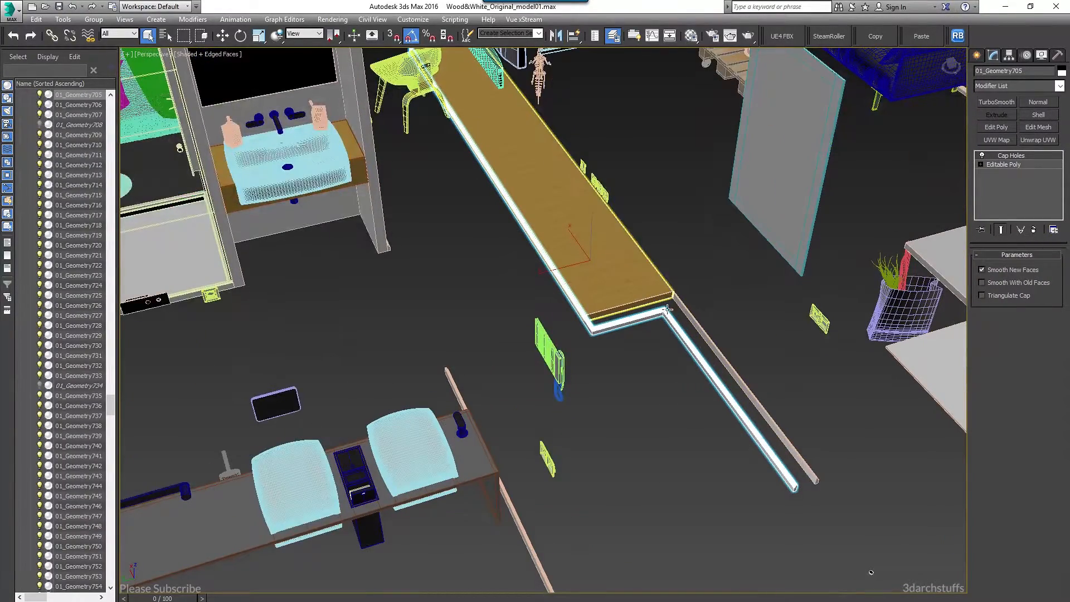
middle_click_drag(649, 325, 433, 200, "alt")
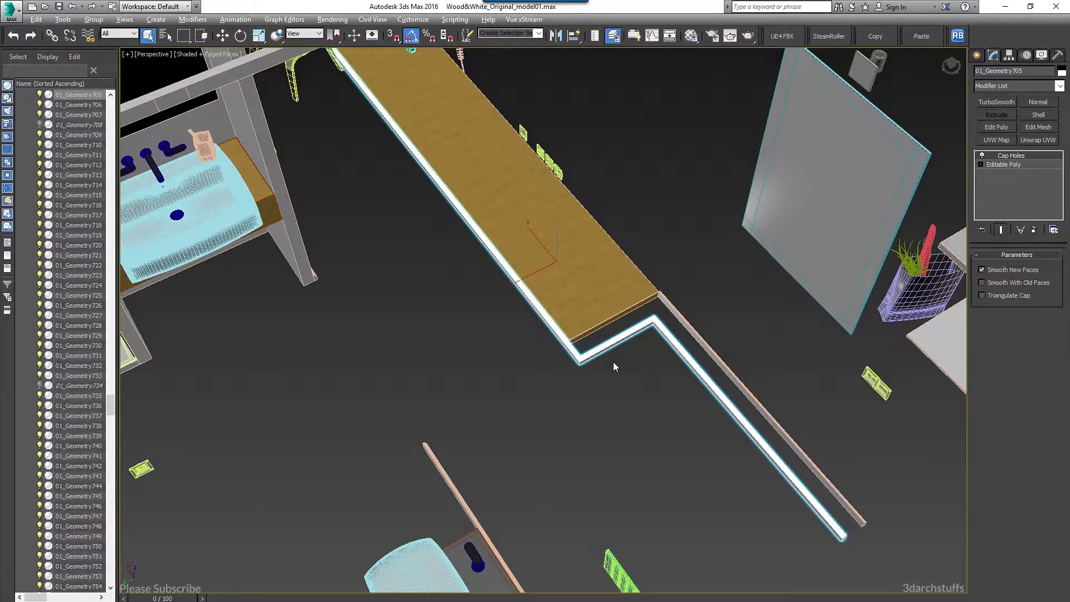
key("alt+q")
Convert the isolated skirting strip to Editable Poly and detach its short middle and end segments, leaving three separate straight pieces
right_click(667, 336)
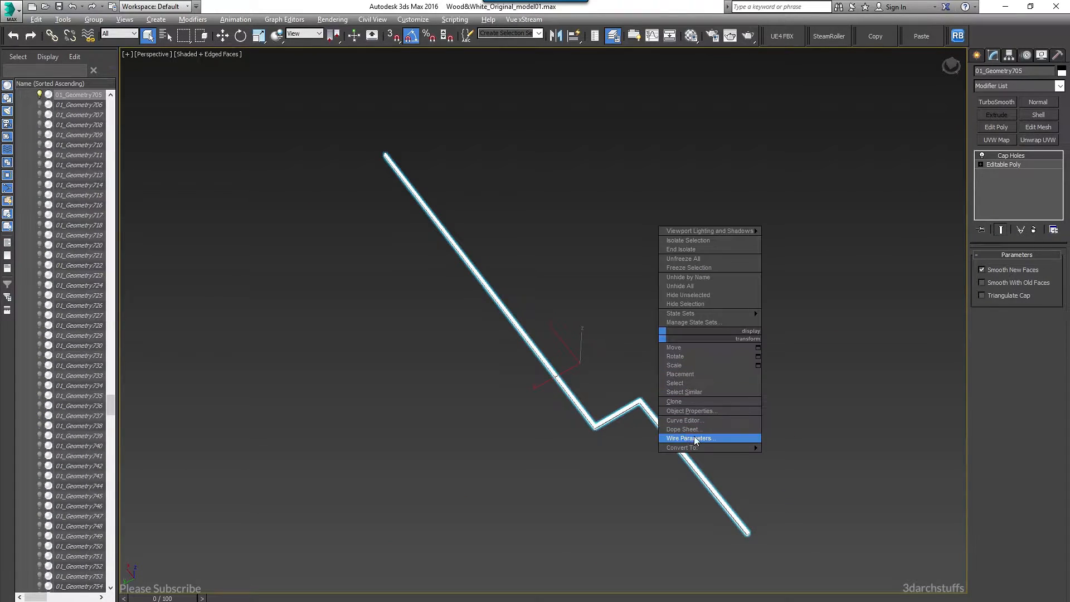
mouse_move(752, 449)
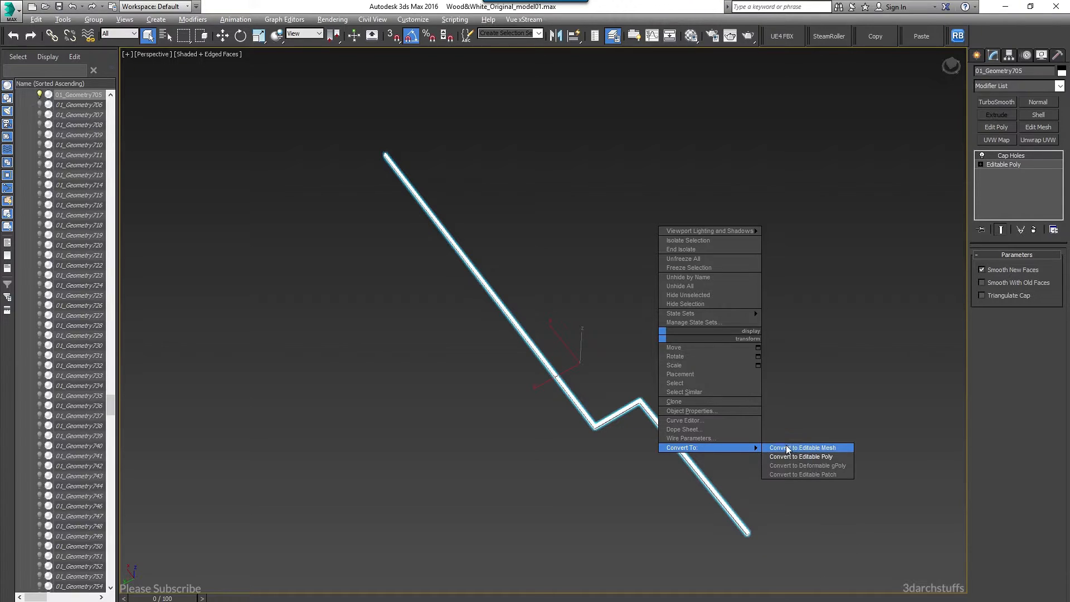
left_click(803, 457)
left_click(981, 155)
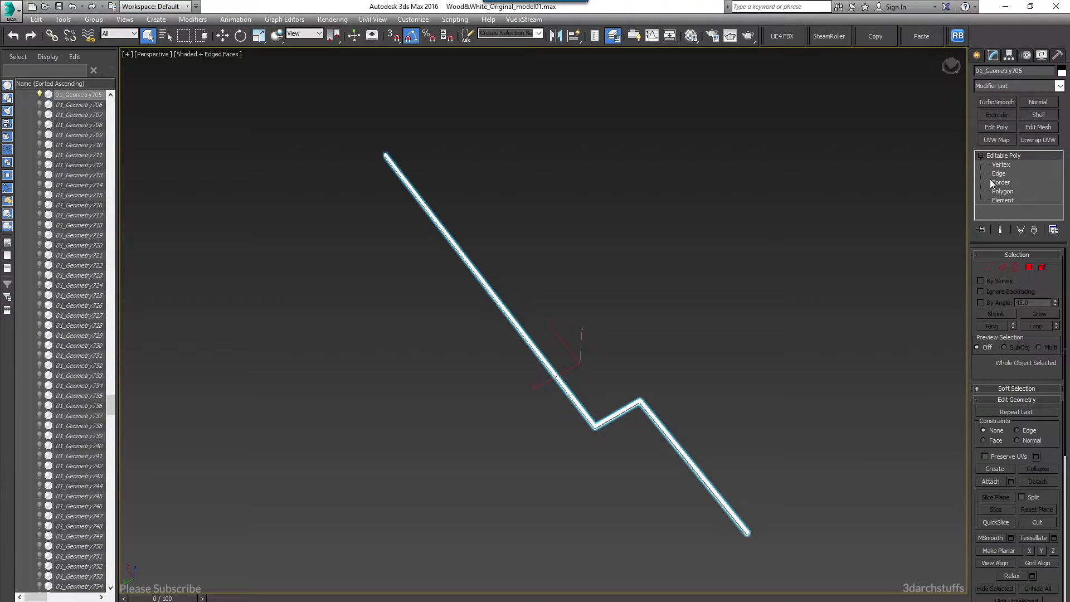
left_click(1002, 192)
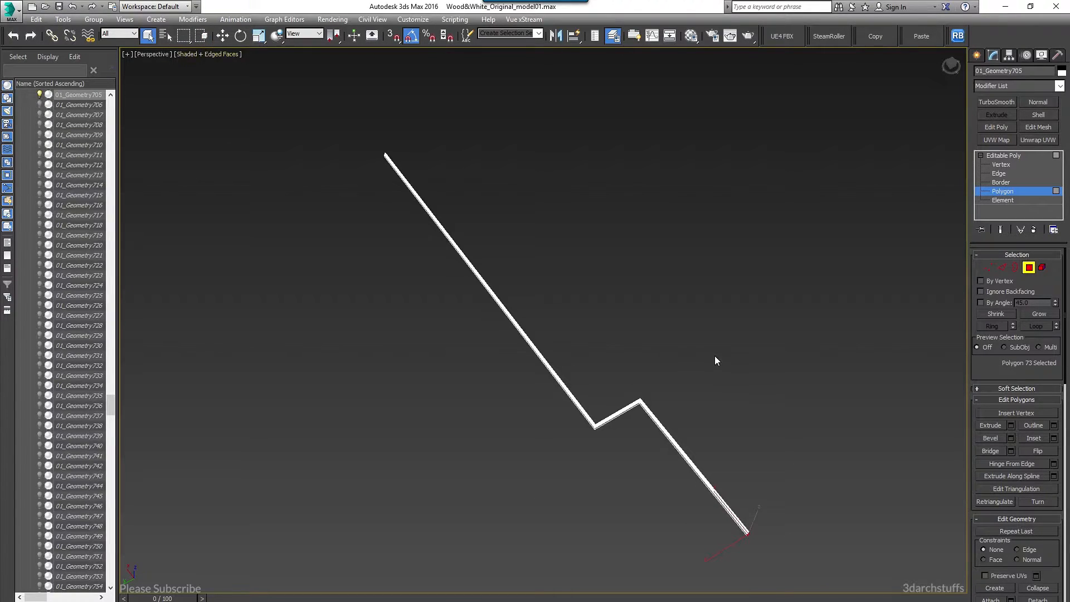
left_click_drag(757, 527, 705, 564)
key("ctrl+d")
left_click(558, 334)
left_click_drag(700, 356, 630, 436)
key("ctrl+d")
left_click(584, 333)
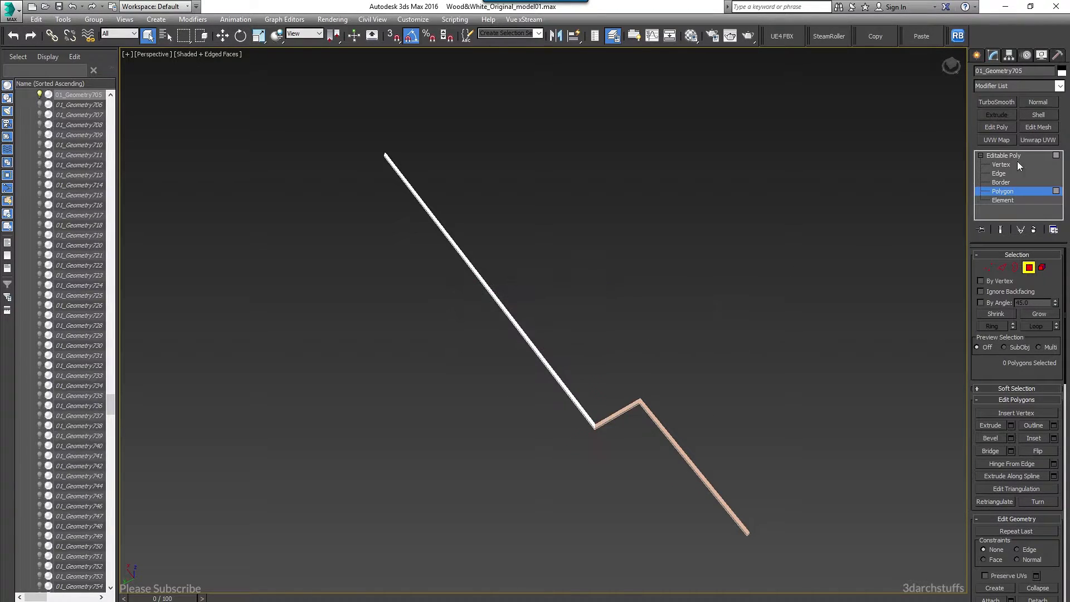
left_click(1008, 155)
Examine the corner joints between the separated skirting segments from close up and from a distance
middle_click_drag(722, 357, 705, 327, "alt")
scroll(673, 295, "up", 3)
scroll(685, 330, "up", 4)
middle_click_drag(533, 415, 550, 376)
scroll(550, 377, "down", 3)
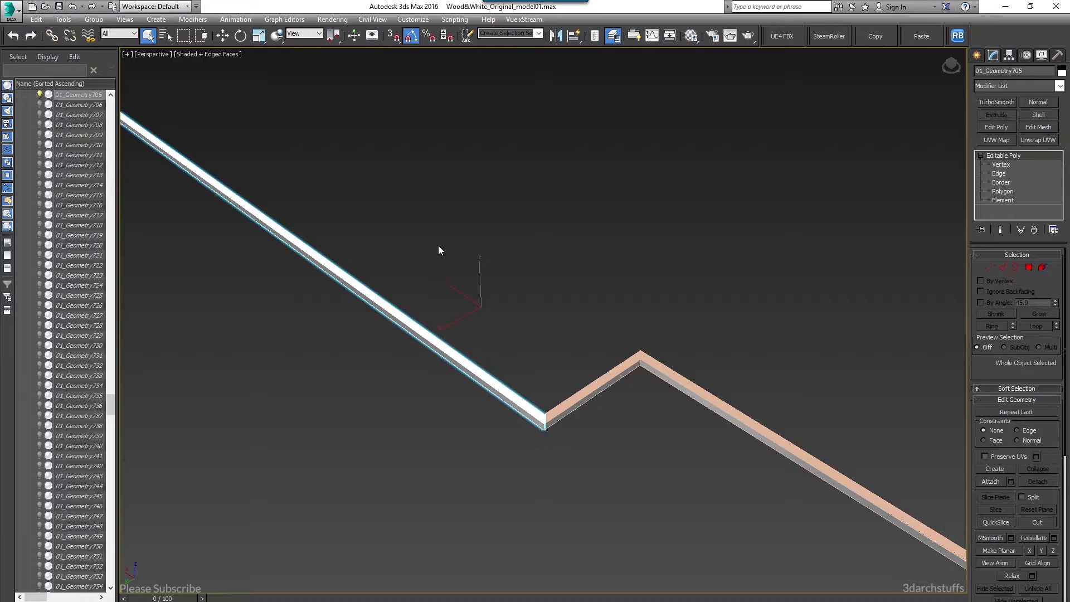
middle_click_drag(503, 259, 596, 284)
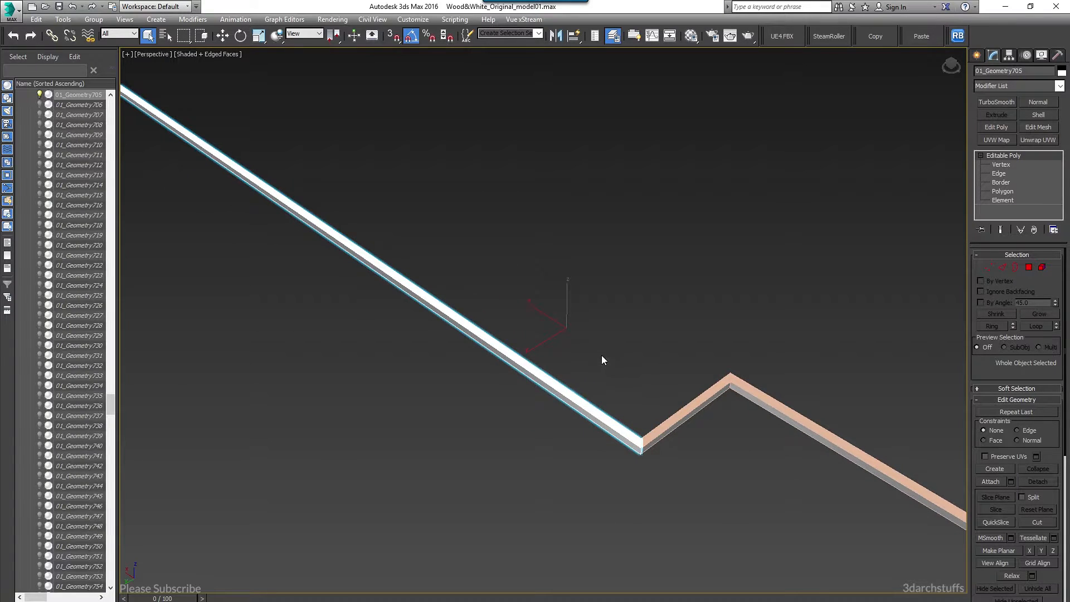
scroll(601, 356, "down", 4)
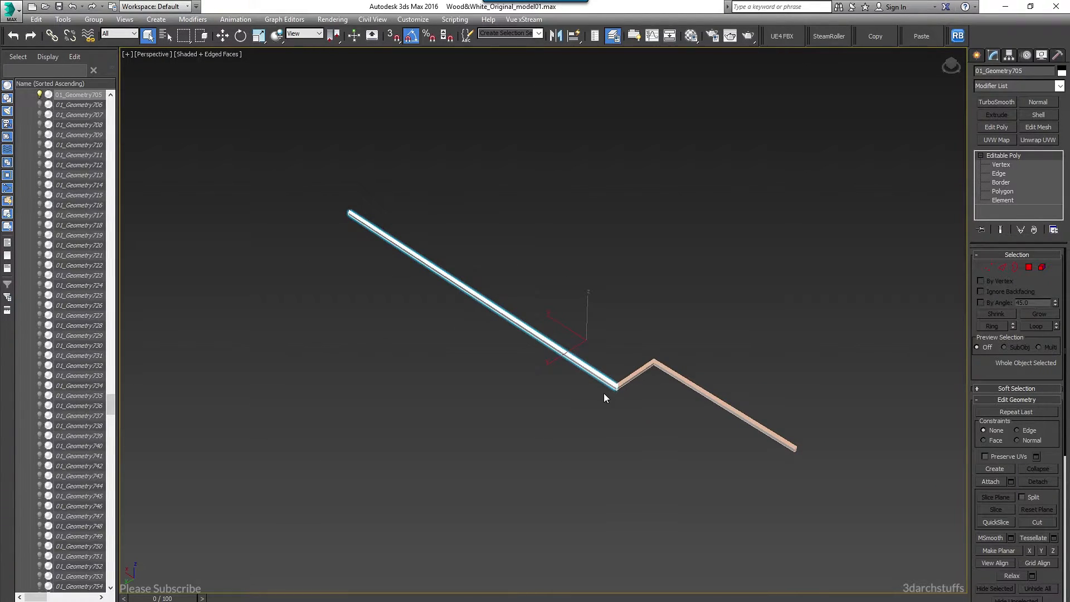
scroll(604, 393, "up", 5)
scroll(599, 392, "up", 4)
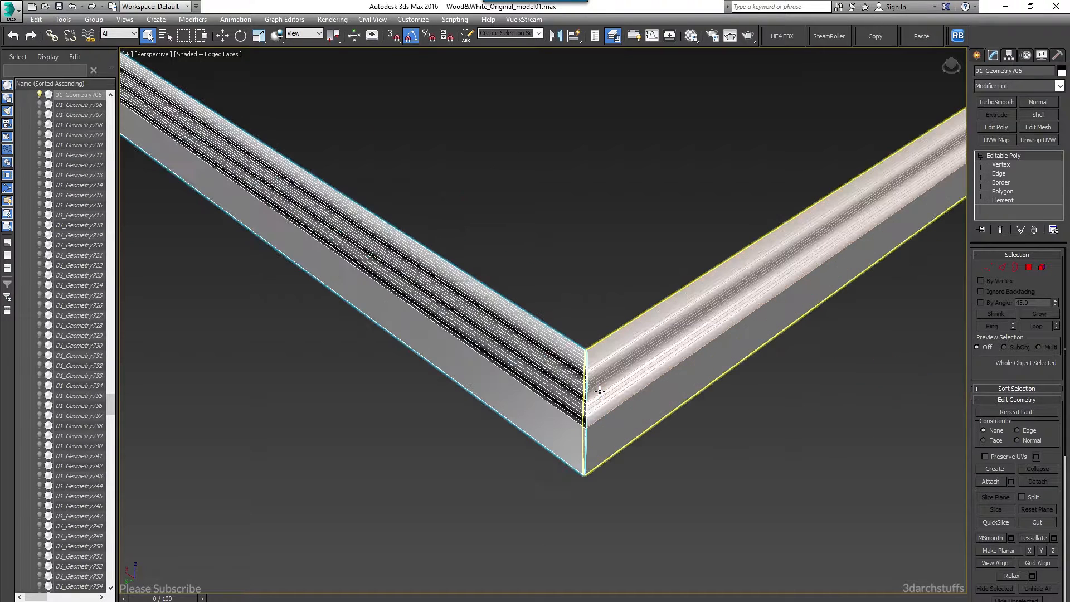
scroll(600, 391, "down", 8)
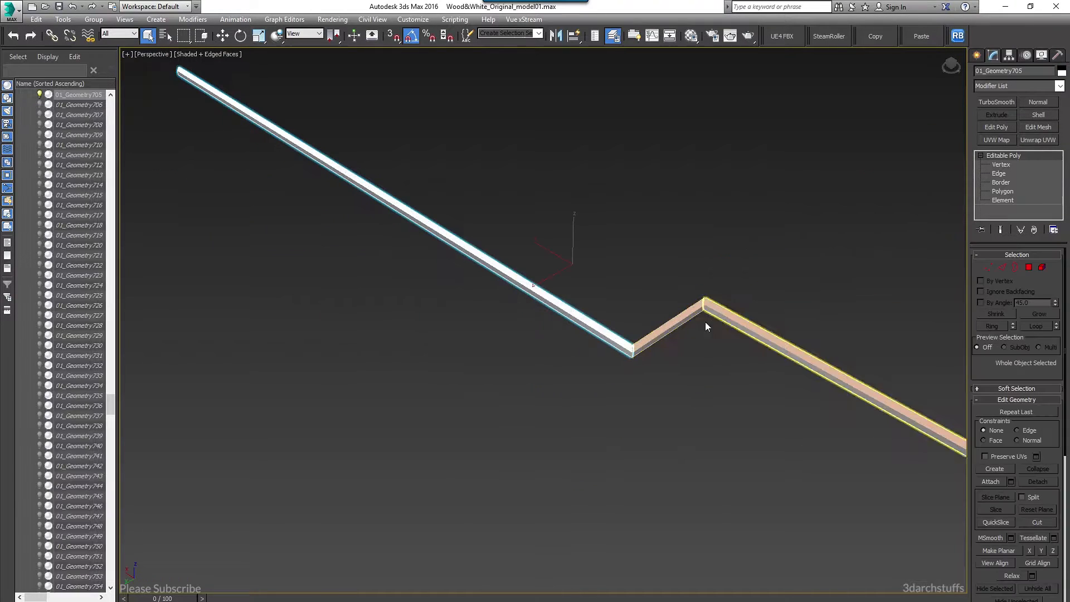
middle_click_drag(710, 317, 615, 359)
Hide the separated skirting segments, bring back the rest of the scene and select the long outer skirting line
left_click(614, 356)
left_click(614, 349)
left_click(627, 360)
left_click(560, 294)
left_click(530, 376)
left_click(559, 327)
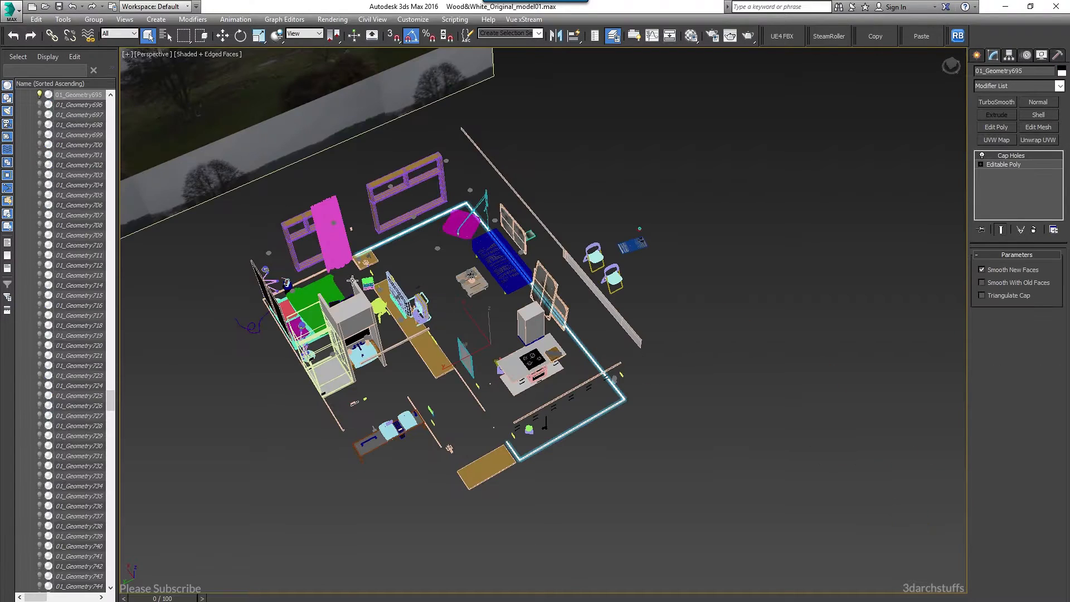
Remove the pink curtain in front of the smaller window from view
scroll(489, 301, "up", 5)
left_click(488, 301)
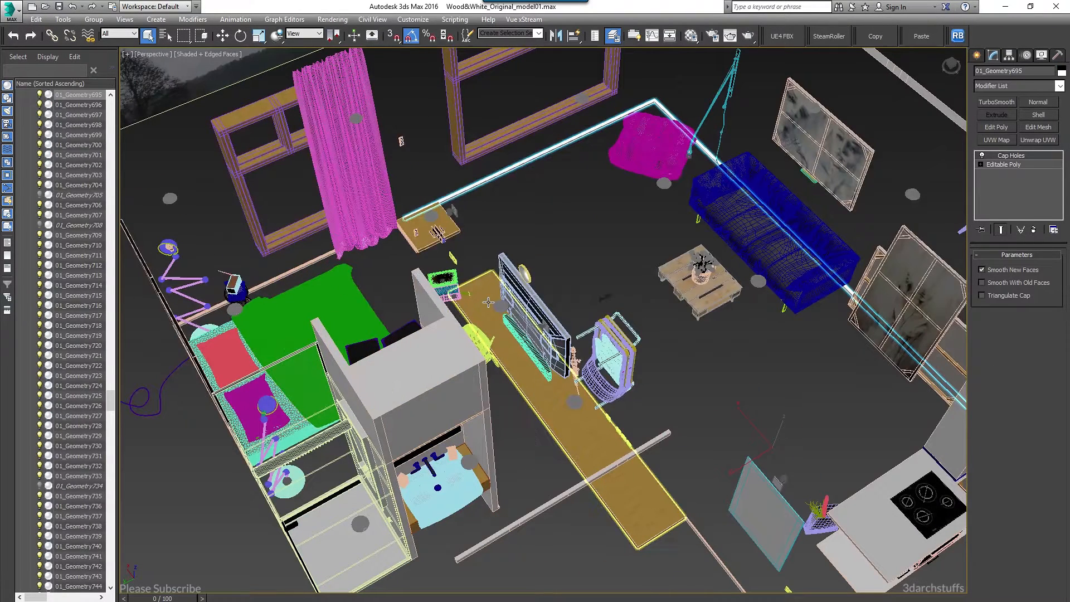
scroll(498, 318, "down", 4)
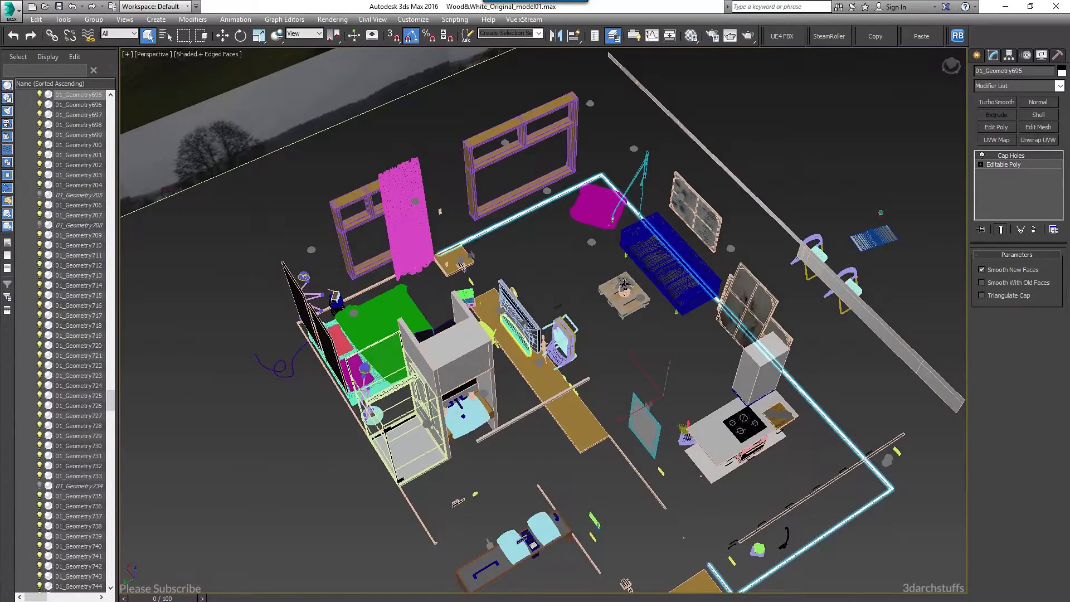
scroll(504, 305, "down", 4)
scroll(498, 303, "up", 6)
left_click(397, 179)
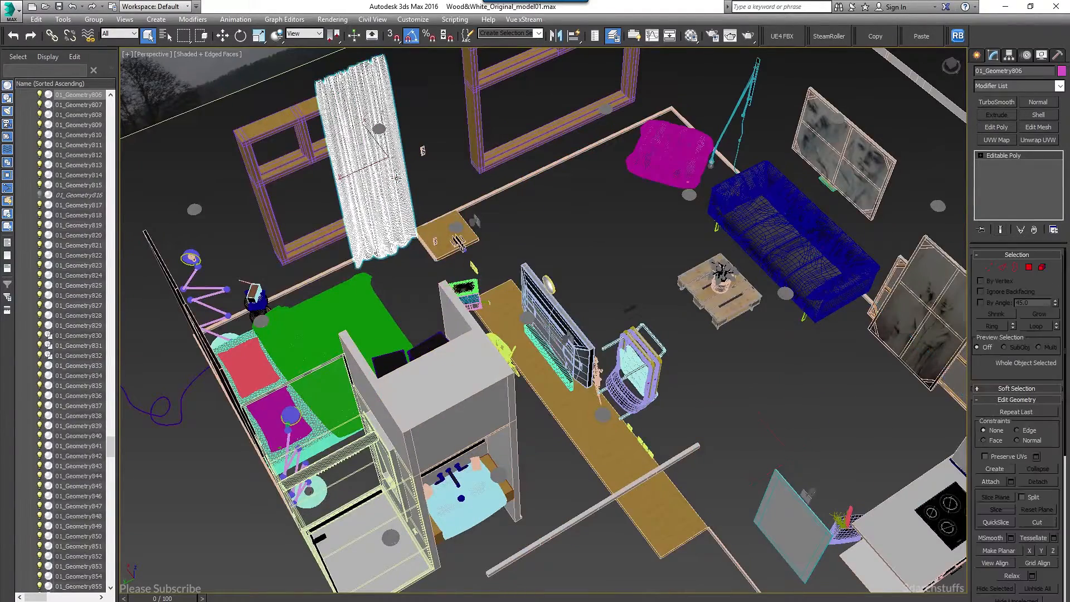
key("Delete")
Isolate the wooden frame of the smaller window beside the bed
middle_click_drag(296, 148, 420, 202)
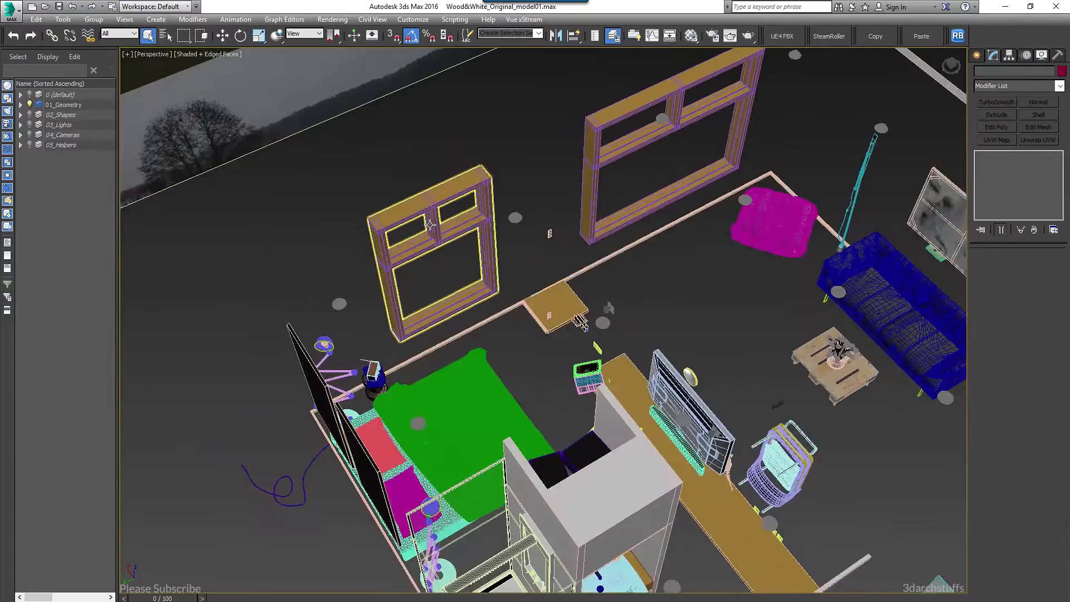
left_click(471, 263)
key("z")
mouse_move(472, 263)
middle_mouse_down("alt")
mouse_move(454, 221)
mouse_move(499, 226)
mouse_move(461, 260)
middle_mouse_up("alt")
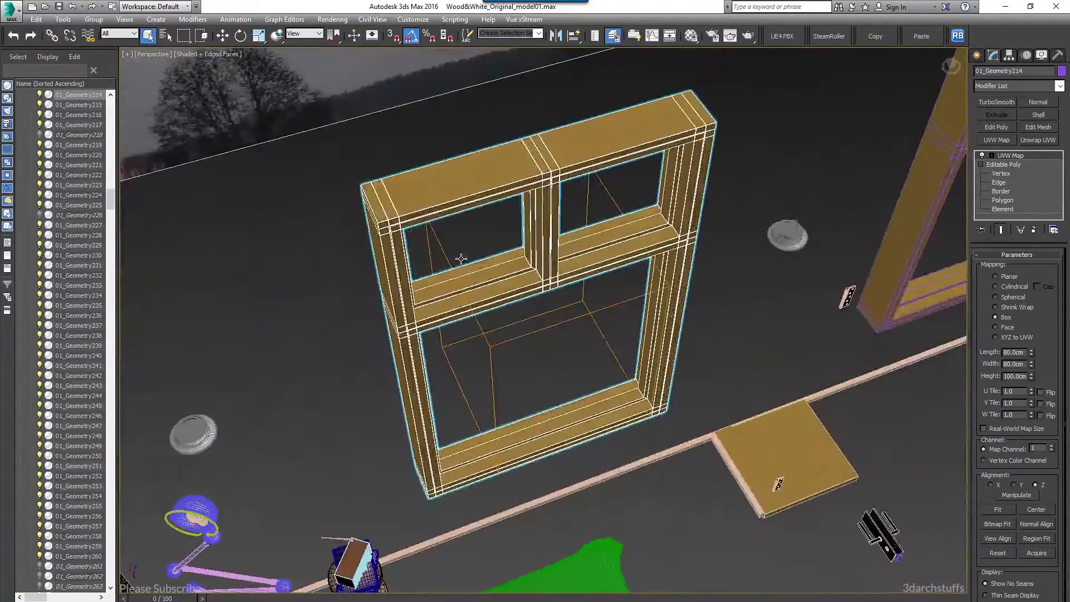
scroll(499, 267, "down", 4)
middle_click_drag(584, 267, 641, 266, "alt")
key("z")
left_click_drag(626, 277, 624, 278, "alt")
middle_click_drag(624, 278, 692, 251, "alt")
scroll(605, 282, "down", 5)
scroll(646, 271, "up", 3)
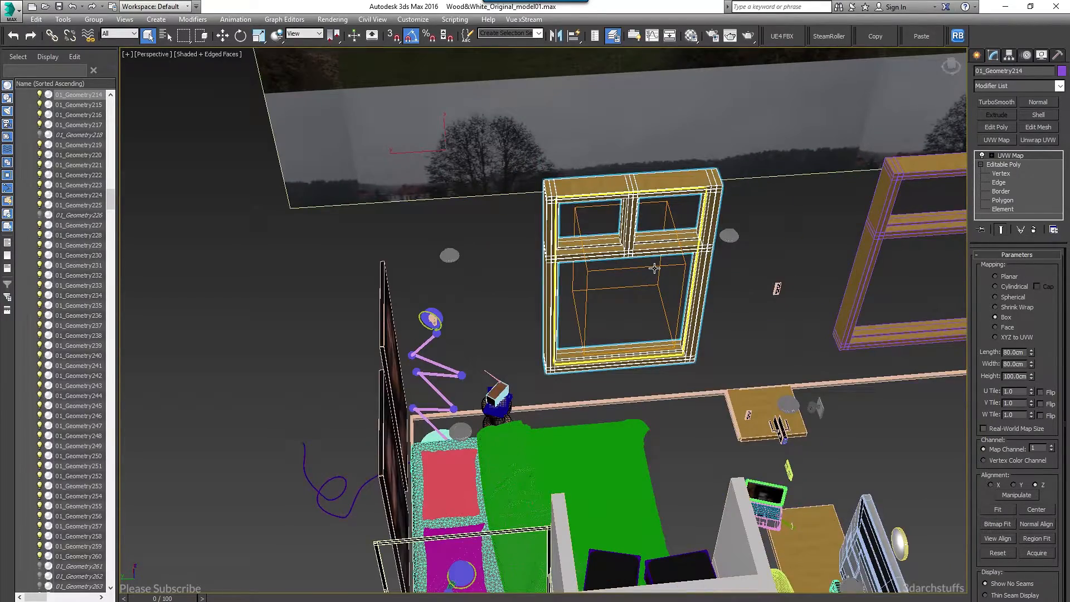
scroll(654, 268, "up", 5)
scroll(656, 281, "up", 2)
key("alt+q")
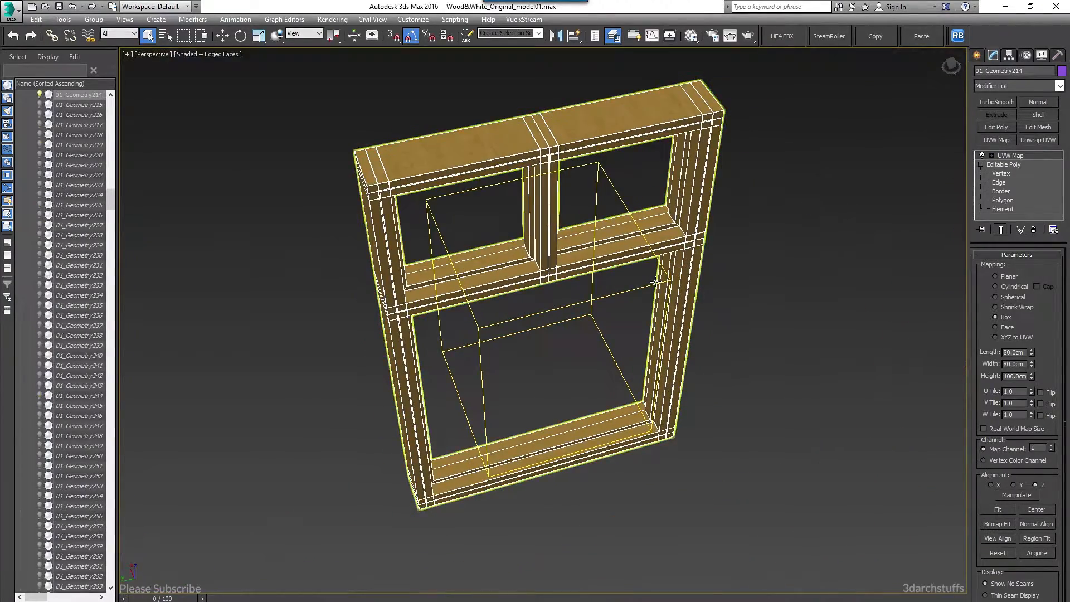
Convert the window frame to Editable Poly and detach its bottom rail polygons as a separate object
middle_click_drag(655, 281, 553, 168, "alt")
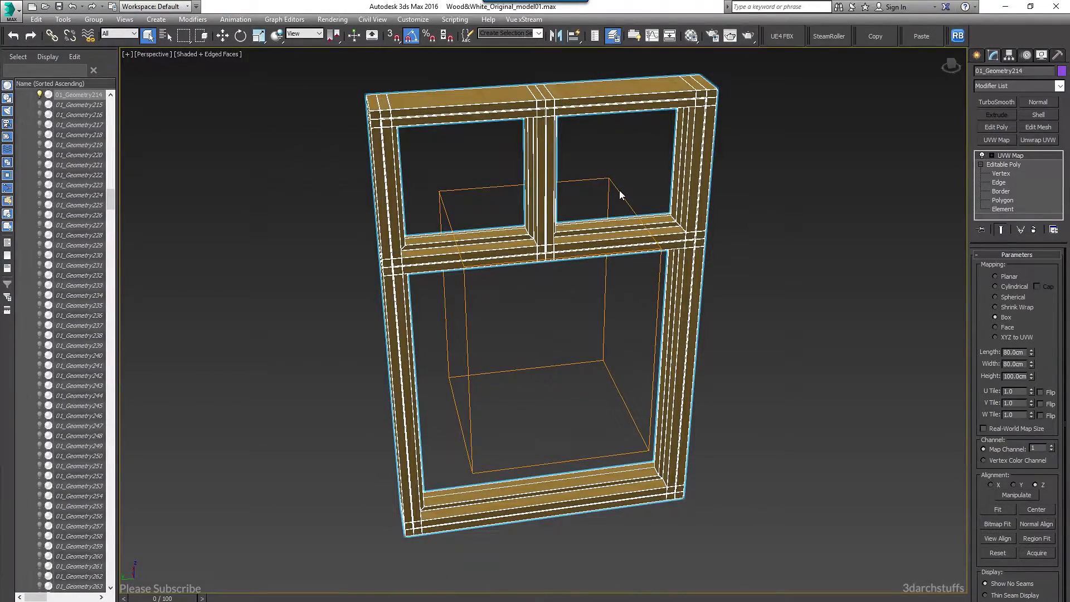
right_click(588, 233)
mouse_move(624, 347)
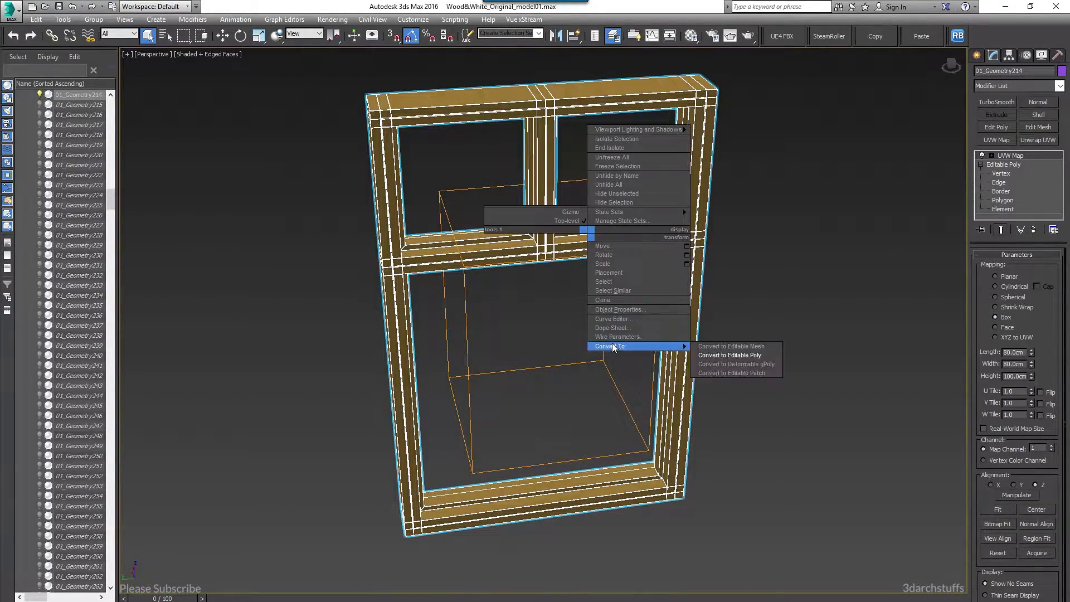
left_click(746, 355)
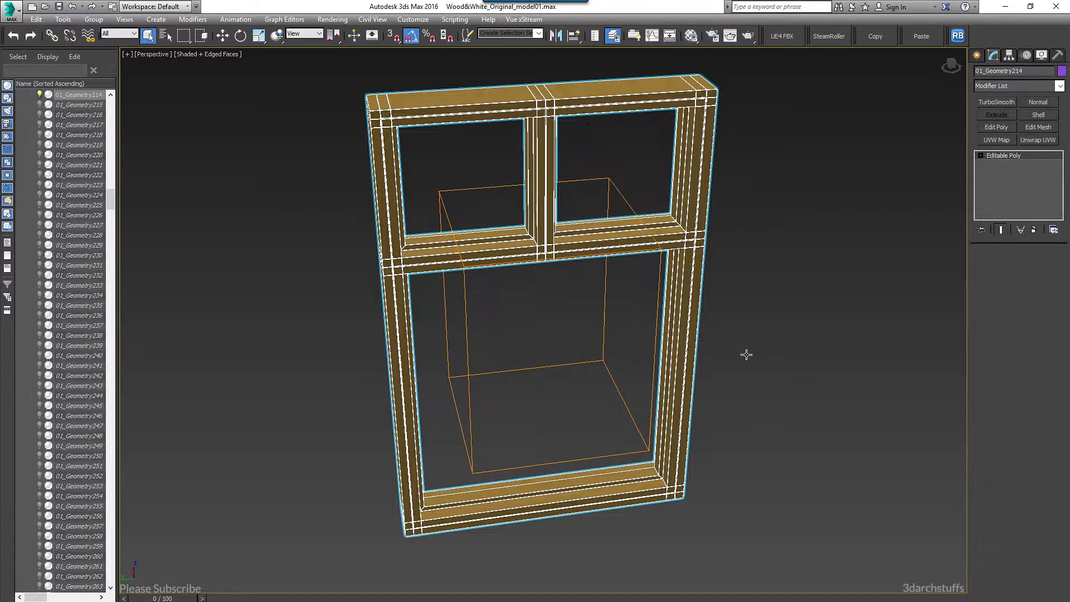
left_click(981, 156)
left_click(1002, 191)
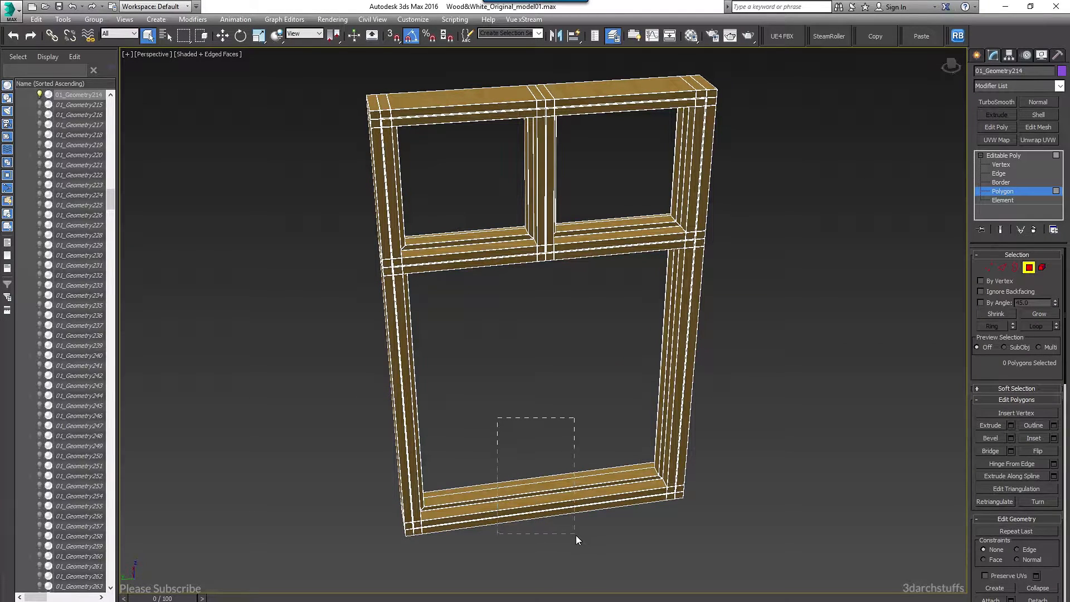
left_click_drag(575, 534, 576, 536)
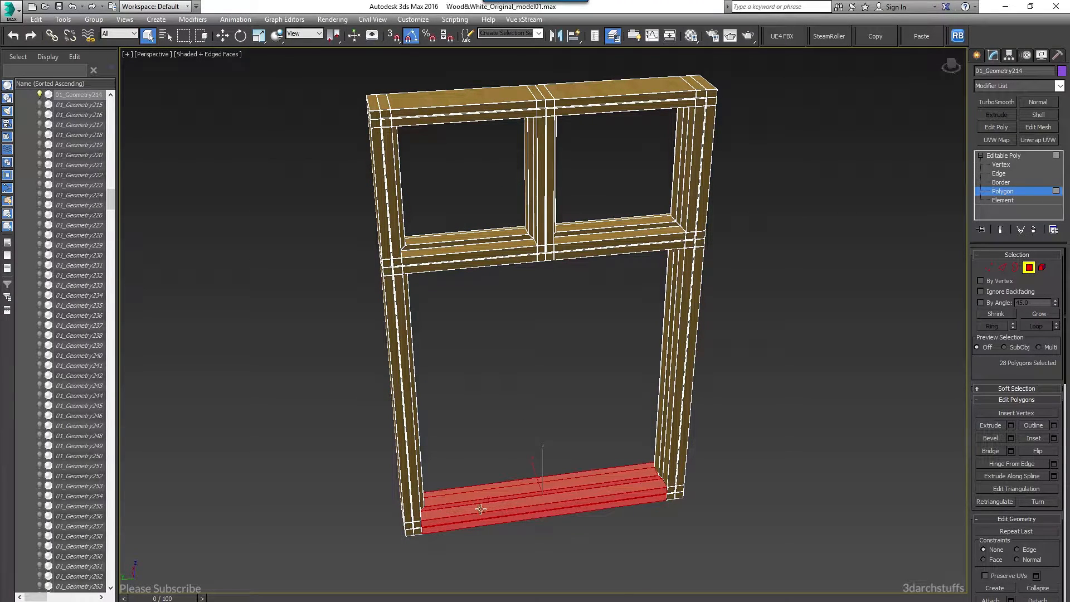
key("alt+d")
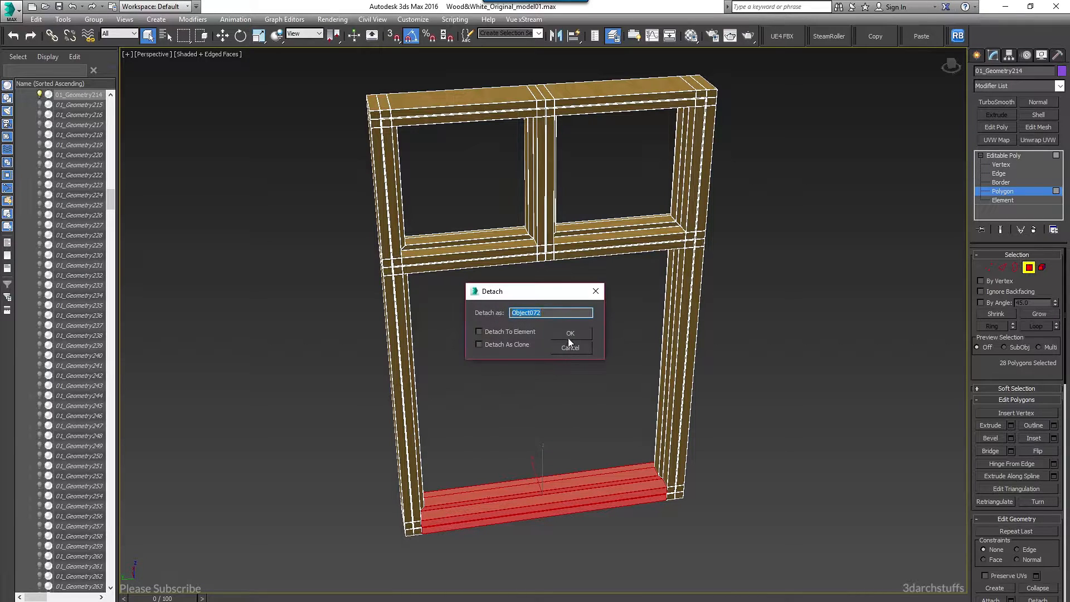
left_click(570, 336)
Detach the frame's lower right and lower left posts as separate objects
left_click_drag(766, 553, 624, 368)
key("alt+d")
left_click(576, 336)
left_click_drag(457, 557, 307, 399)
key("alt+d")
left_click(573, 336)
Detach the frame's upper right post and the right halves of its middle and top rails
left_click_drag(632, 149, 750, 187)
left_click_drag(616, 178, 644, 281)
key("alt+d")
left_click(571, 335)
left_click_drag(624, 51, 607, 151)
key("alt+d")
left_click(569, 334)
Detach the left top rail section and the upper left post of the window frame as separate objects
key("alt+d")
left_click_drag(462, 55, 591, 192)
left_click(570, 336)
key("alt+d")
left_click(569, 336)
left_click_drag(351, 151, 434, 195)
key("alt+d")
left_click(570, 336)
Detach the frame's junction blocks at the middle rail's centre, top rail's centre and middle rail's left end, and leave polygon editing
left_click_drag(468, 203, 580, 295)
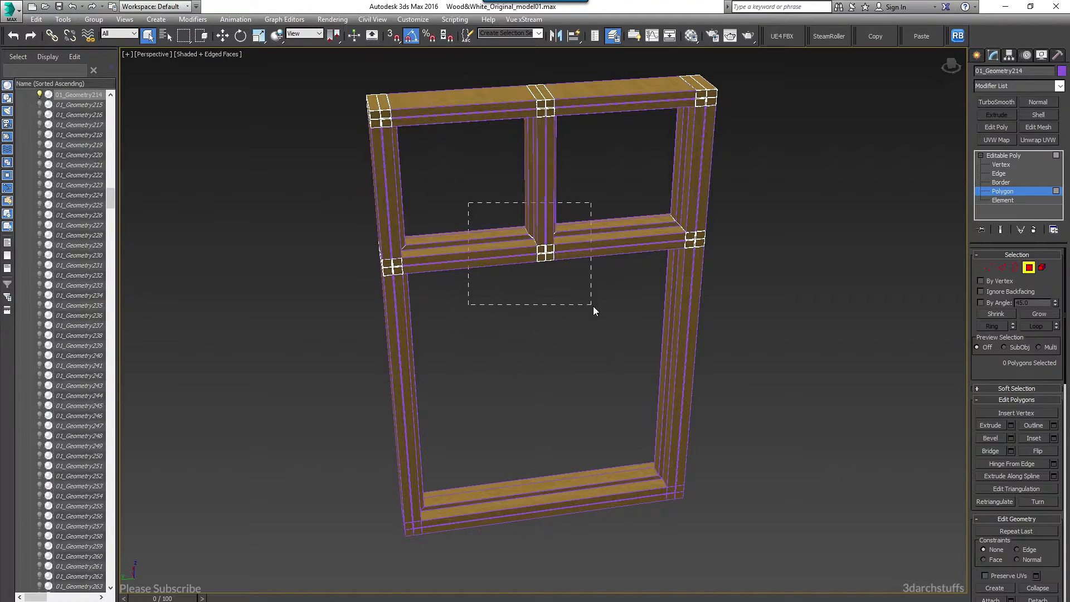
left_click(570, 335)
left_click_drag(510, 65, 553, 190)
key("alt+d")
left_click(570, 335)
left_click_drag(357, 228, 435, 296)
key("alt+d")
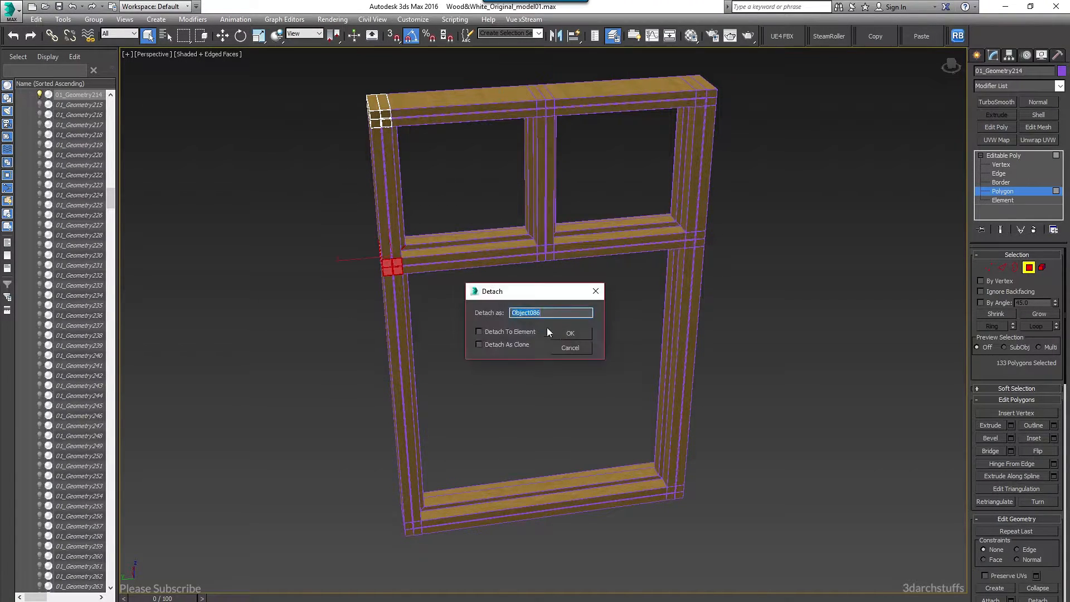
left_click(569, 335)
left_click(1007, 157)
Check the detached window frame pieces one by one, including the joint between the middle rail and the side post
scroll(757, 246, "down", 3)
middle_click_drag(757, 246, 884, 237, "alt")
left_click(531, 257)
left_click(491, 250)
left_click(444, 177)
left_click(479, 152)
left_click(397, 152)
left_click(351, 231)
scroll(361, 253, "up", 5)
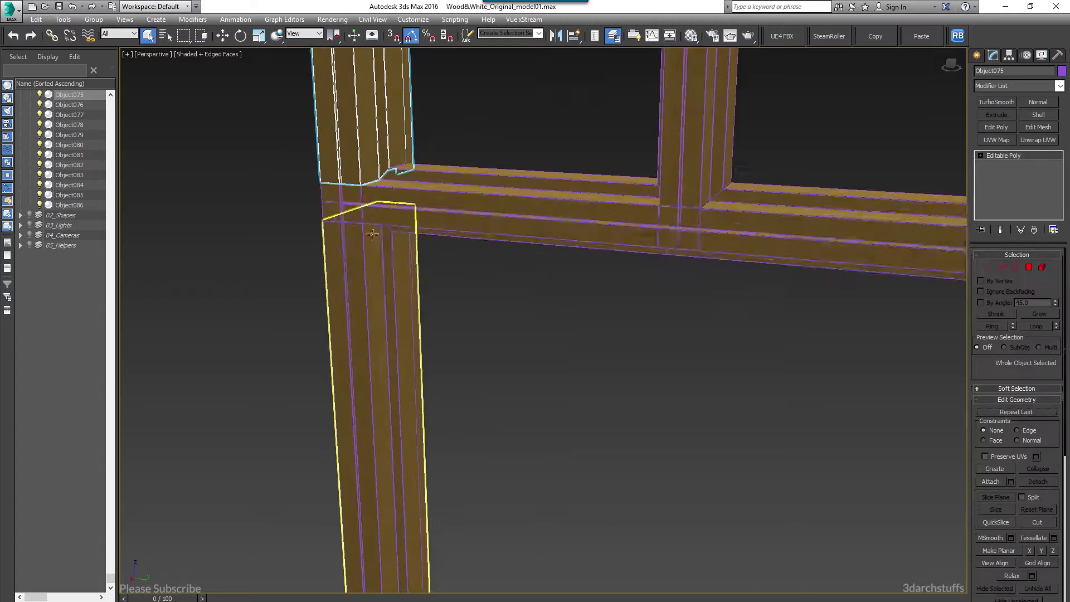
scroll(394, 208, "down", 3)
left_click(469, 291)
scroll(383, 204, "up", 5)
scroll(394, 227, "up", 2)
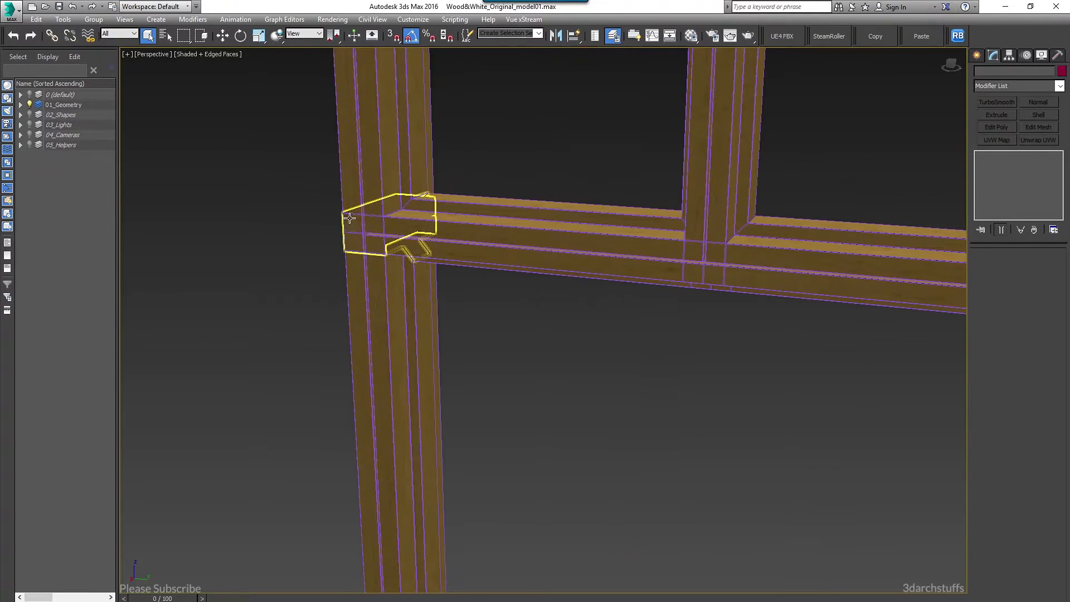
scroll(401, 236, "down", 6)
left_click(419, 283)
left_click(466, 252)
left_click(614, 341)
left_click(604, 381)
left_click(502, 448)
Select all the window frame pieces, remove them from view and bring back the rest of the scene
scroll(558, 400, "down", 5)
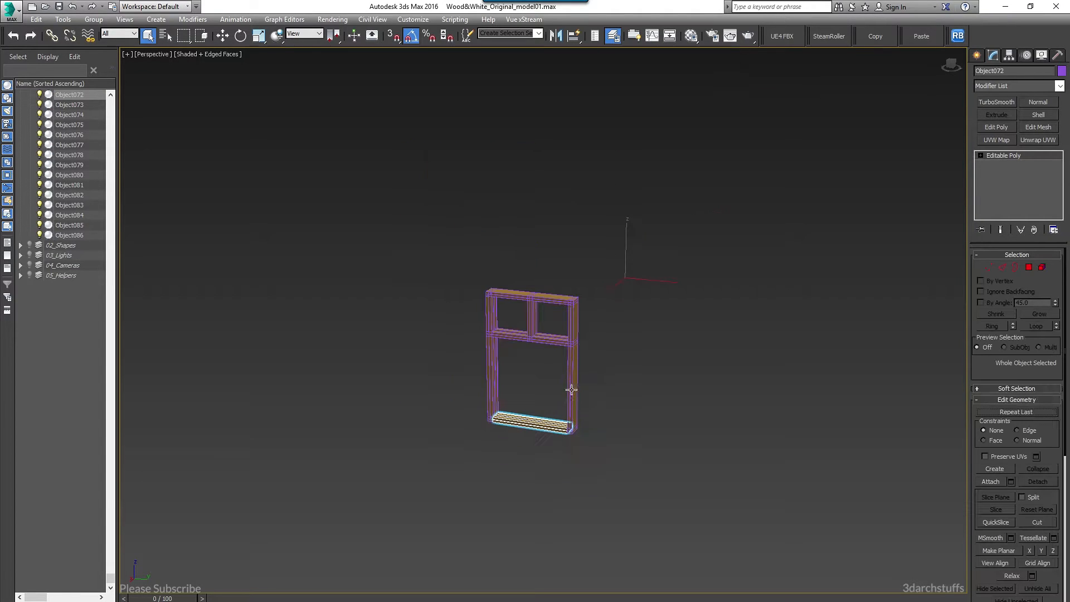
key("ctrl+a")
middle_click_drag(648, 366, 626, 359, "alt")
key("Delete")
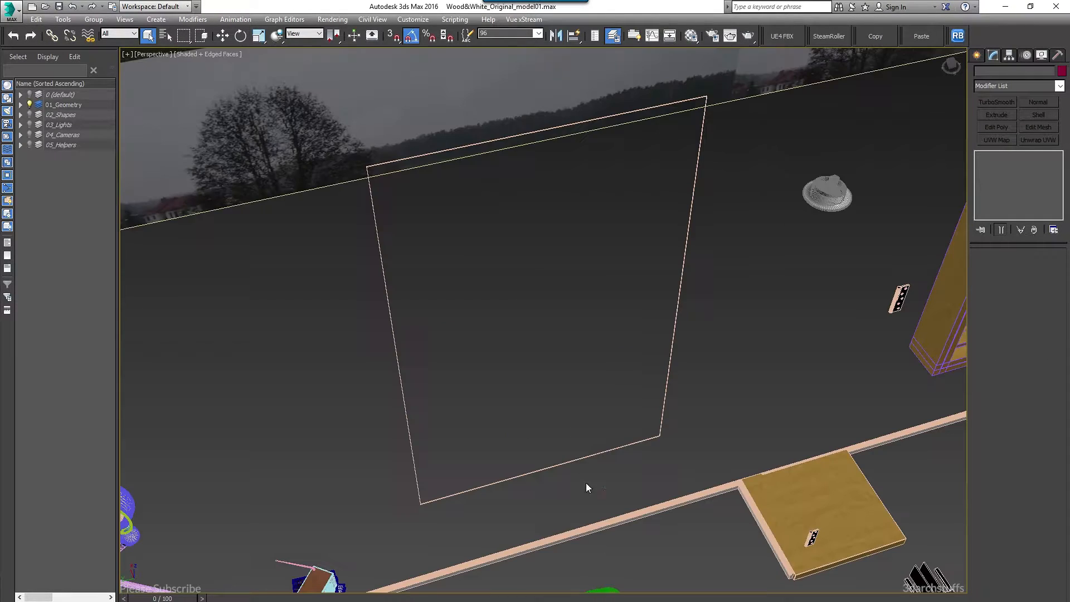
Hide the tall rectangular pane outline above the wooden platform and the neighbouring wooden window frame
scroll(635, 387, "down", 3)
middle_click_drag(636, 386, 678, 383, "alt")
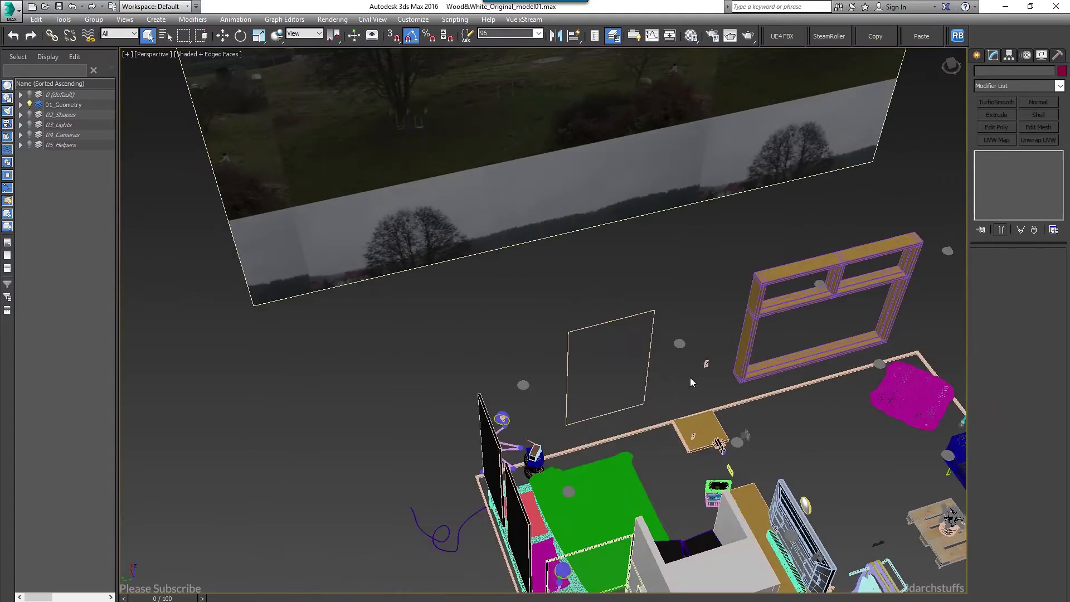
scroll(612, 373, "up", 3)
scroll(612, 373, "up", 3)
left_click(570, 311)
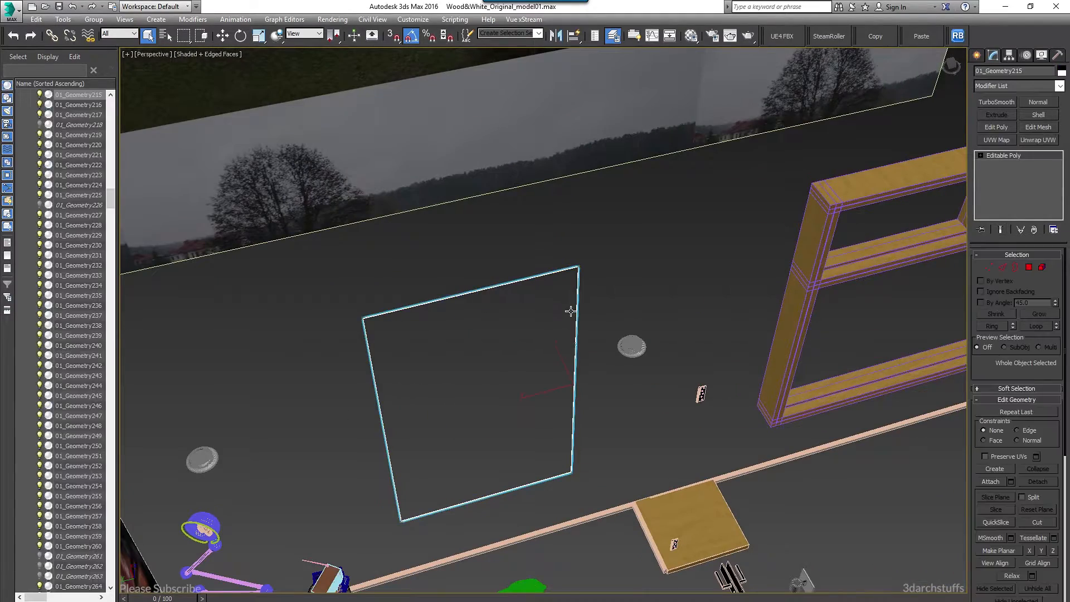
key("Delete")
scroll(571, 311, "down", 7)
middle_click_drag(571, 311, 493, 329)
scroll(587, 304, "up", 4)
left_click(615, 283)
key("Delete")
Hide four objects one by one around the sofa in the living area
middle_click_drag(736, 279, 597, 308)
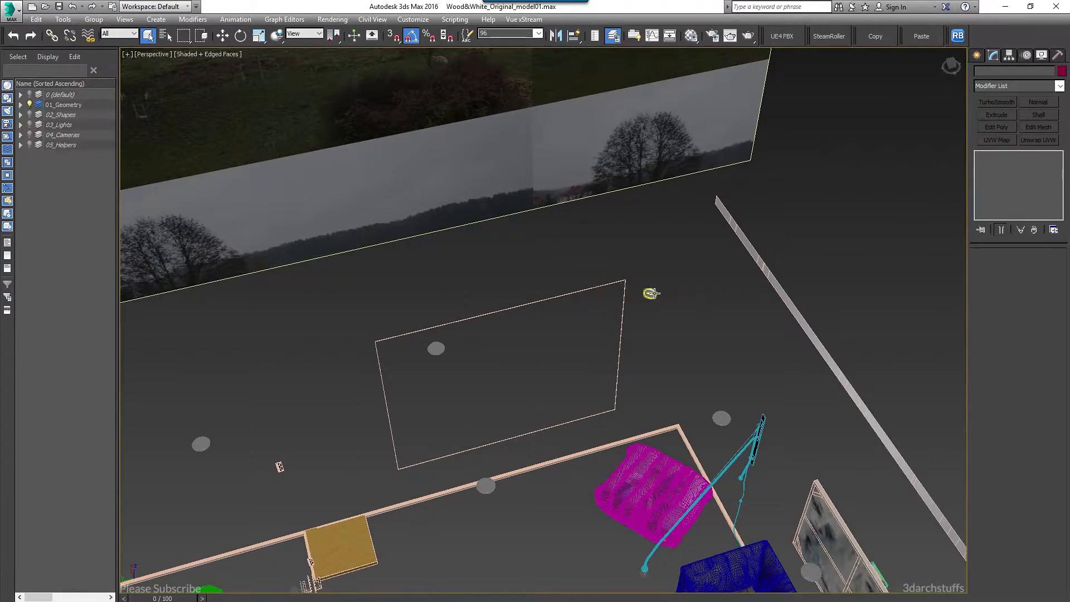
middle_click_drag(721, 422, 603, 315)
scroll(639, 381, "down", 5)
scroll(639, 381, "down", 3)
scroll(626, 346, "up", 6)
left_click(559, 300)
key("Delete")
left_click(545, 245)
key("Delete")
left_click(561, 223)
key("Delete")
left_click(510, 179)
key("Delete")
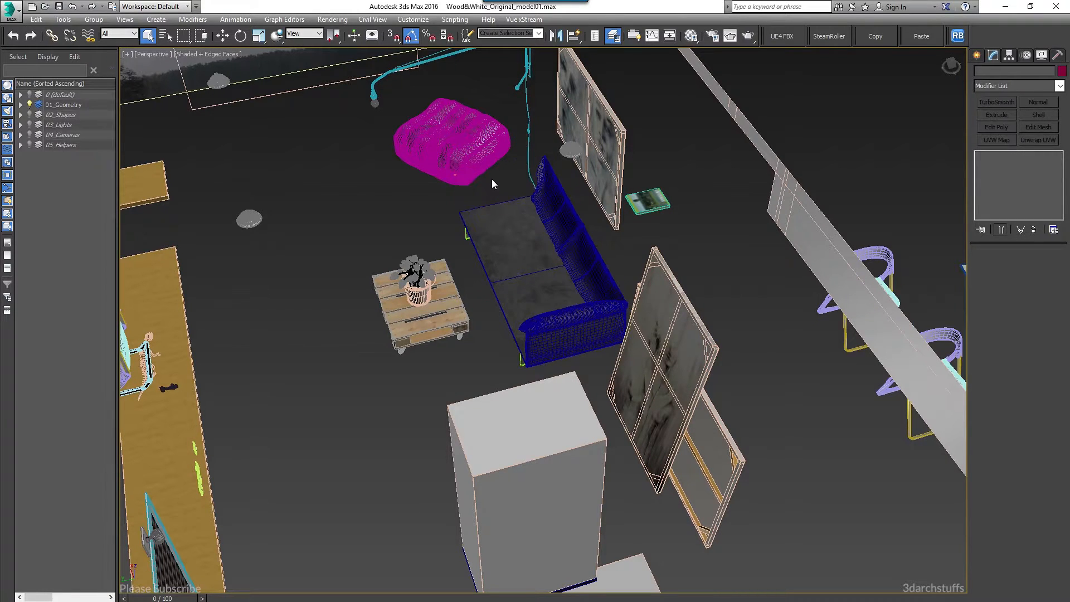
Hide the magenta pouf, the sofa's seat and armrest, and the tall white block over the range hood
left_click(484, 167)
key("Delete")
left_click(519, 213)
key("Delete")
left_click(590, 319)
key("Delete")
left_click(520, 462)
key("Delete")
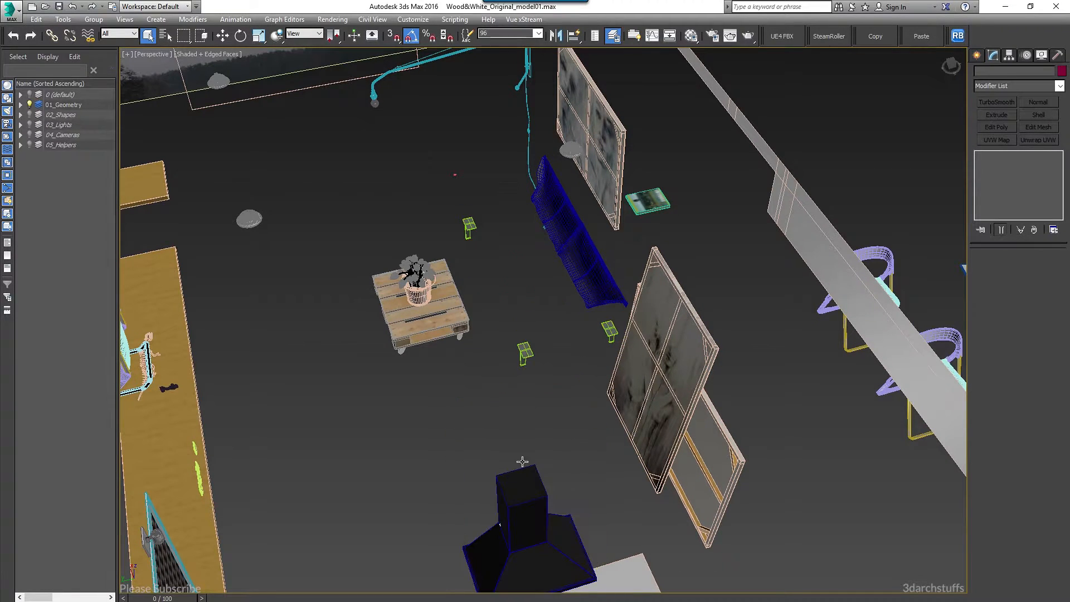
Hide the two partition objects beside the green bed and the large landscape backdrop plane
scroll(510, 462, "down", 5)
left_click(388, 440)
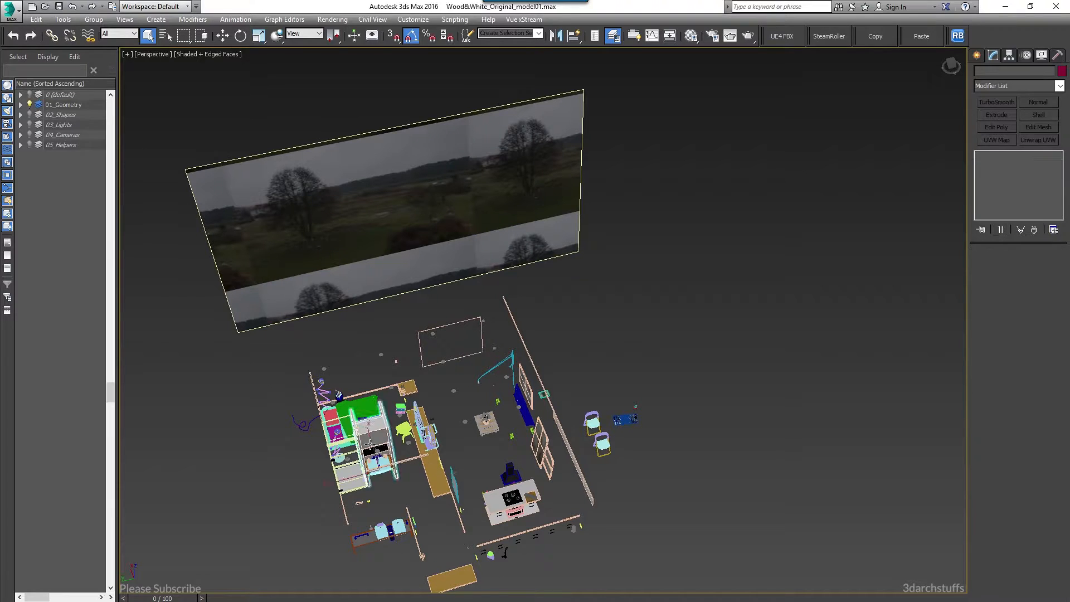
key("Delete")
left_click(372, 428)
key("Delete")
scroll(363, 494, "up", 3)
middle_click_drag(363, 494, 589, 546)
left_click(529, 220)
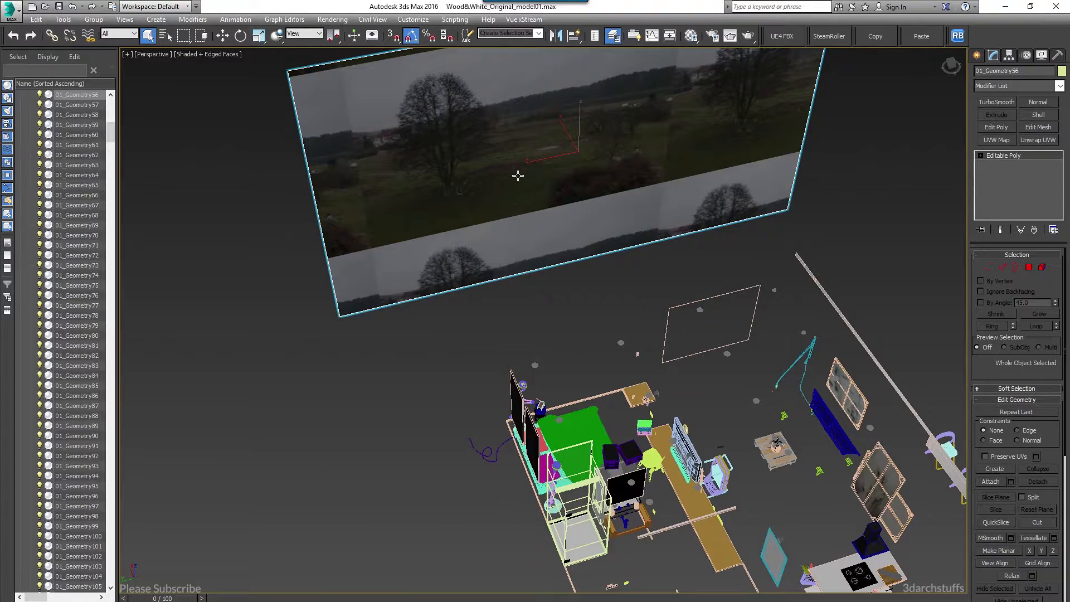
middle_click_drag(663, 193, 607, 208)
key("Delete")
Hide the bedroom and shower objects together, followed by the remaining window outline and the hanging lamp
middle_click_drag(580, 389, 430, 261)
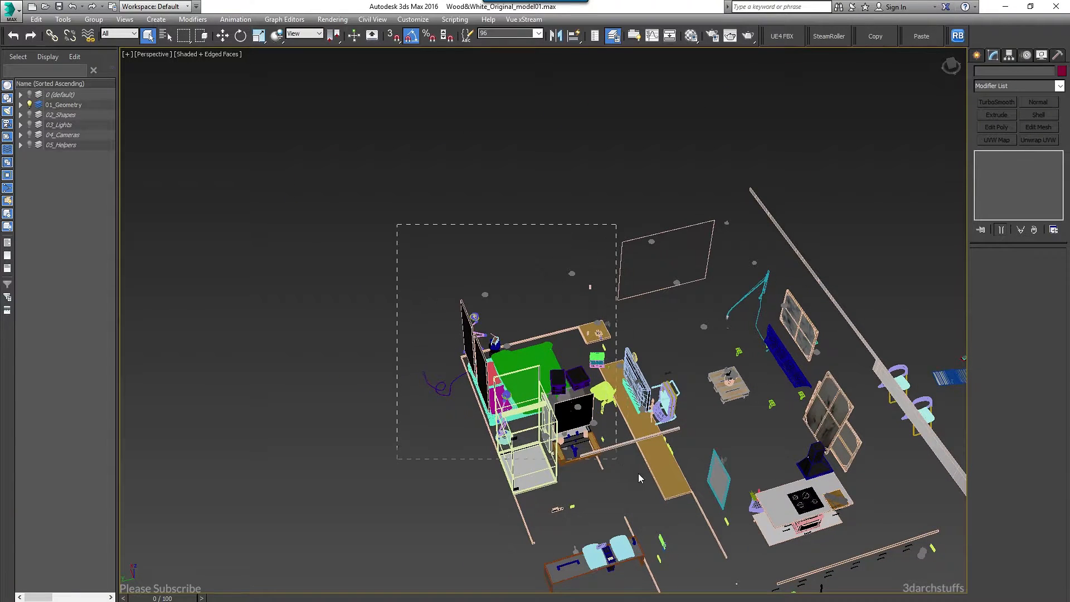
left_click_drag(638, 477, 649, 479)
key("Delete")
left_click_drag(579, 180, 649, 237)
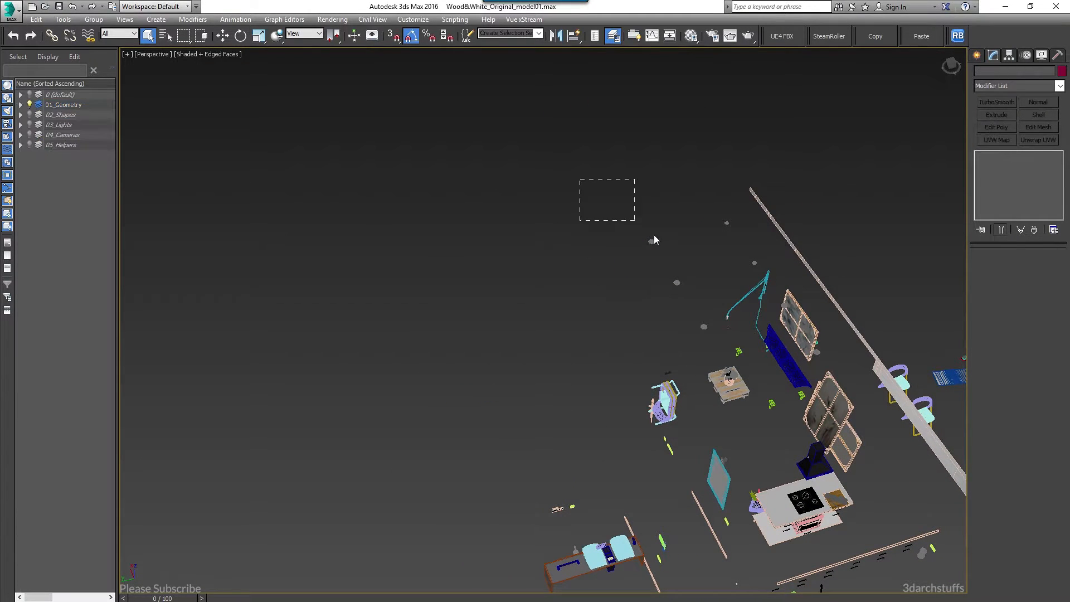
left_click_drag(807, 328, 807, 328)
key("Delete")
Hide the framed glass panels, the long wall with its chairs, and the kitchen island with its surroundings
middle_click_drag(903, 413, 623, 275)
left_click_drag(712, 244, 628, 326)
key("Delete")
left_click_drag(702, 291, 446, 430)
key("Delete")
left_click_drag(379, 529, 379, 528)
key("Delete")
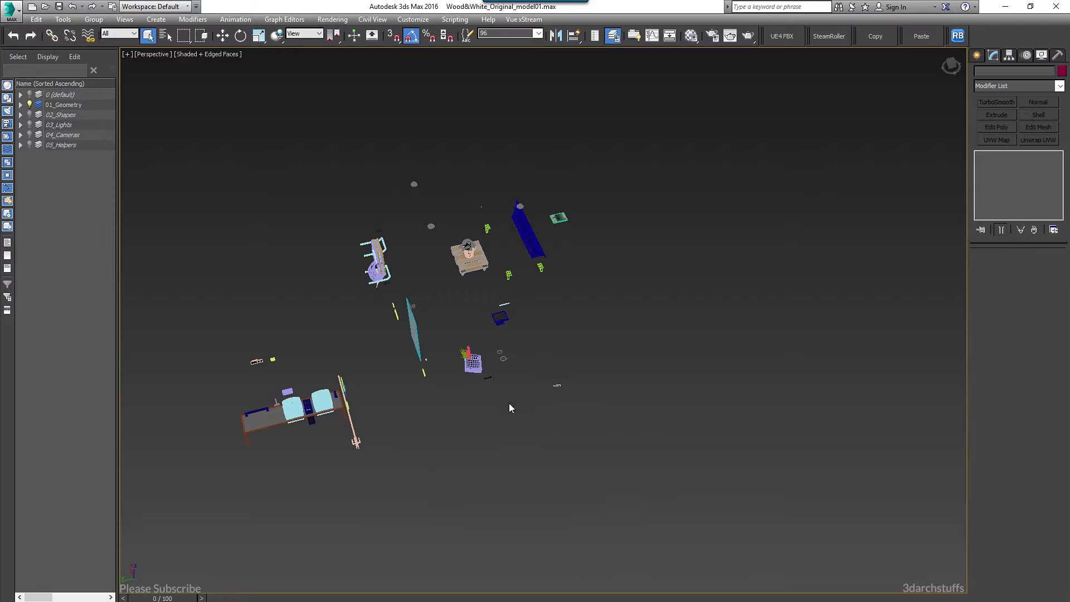
Hide the washbasin unit, the tall mirror panel, the lounge chair and the coffee table with its leftover pieces
left_click_drag(225, 467, 225, 467)
key("Delete")
left_click_drag(453, 400, 453, 400)
key("Delete")
left_click_drag(368, 153, 497, 263)
key("Delete")
scroll(497, 263, "up", 4)
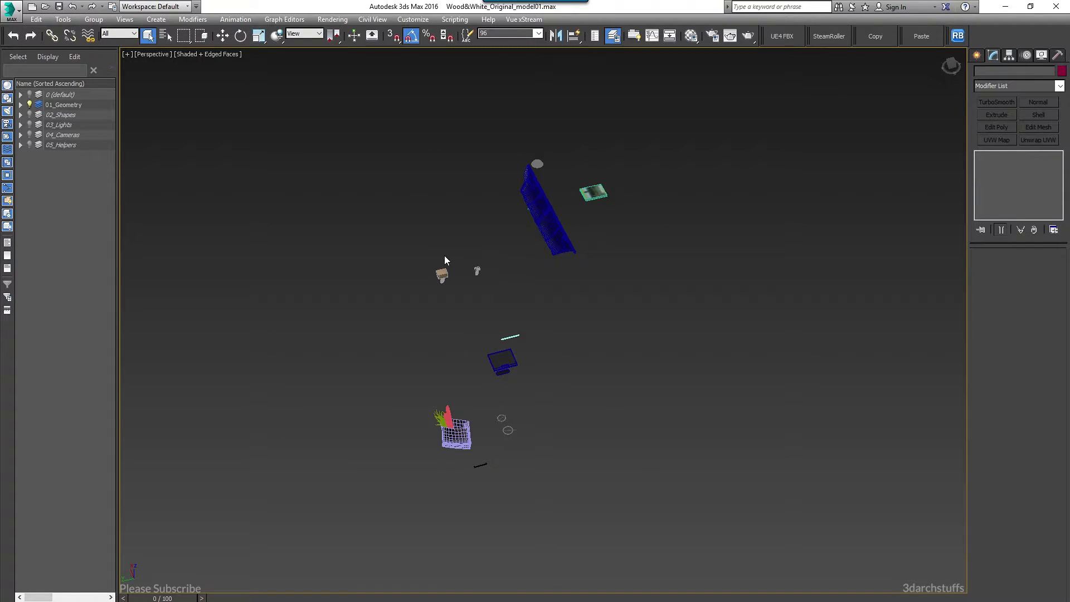
scroll(444, 256, "up", 4)
left_click_drag(391, 242, 524, 309)
key("Delete")
Hide the sofa backrest, the picture and ceiling light beside it, and the small kitchen items below
middle_click_drag(531, 239, 502, 307)
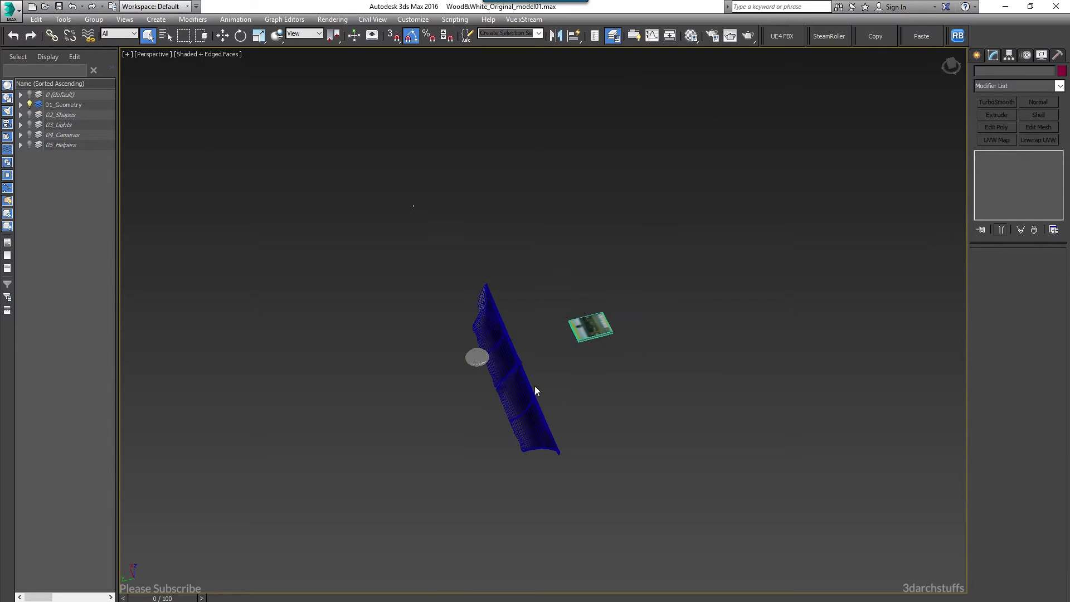
key("Delete")
scroll(640, 243, "down", 6)
left_click(540, 312)
key("Delete")
scroll(585, 374, "up", 4)
left_click_drag(597, 330, 485, 440)
key("Delete")
Hide the small black handle, the grid-patterned container, the carrots and their greens
middle_click_drag(498, 494, 591, 399)
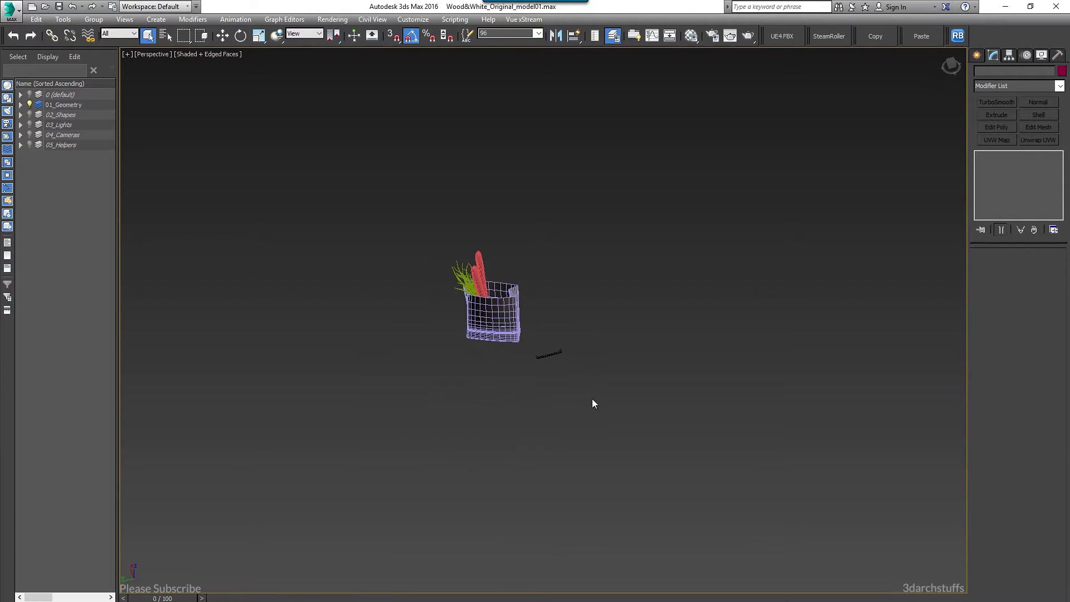
left_click_drag(519, 404, 523, 401)
key("Delete")
scroll(556, 322, "up", 4)
middle_click_drag(567, 307, 696, 409)
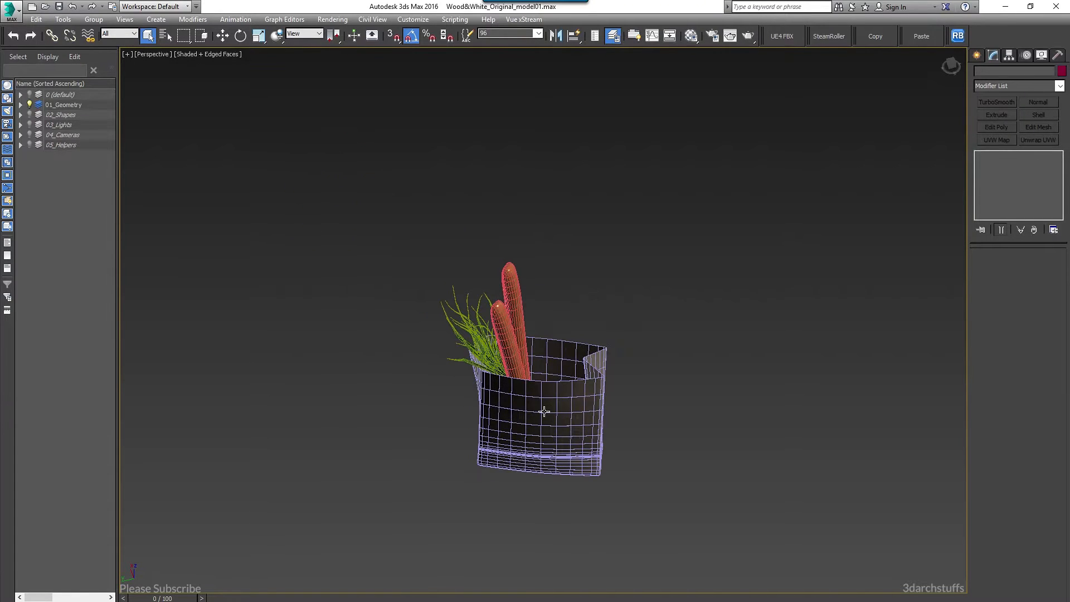
left_click(543, 412)
key("Delete")
left_click(527, 357)
key("Delete")
left_click(523, 348)
key("Delete")
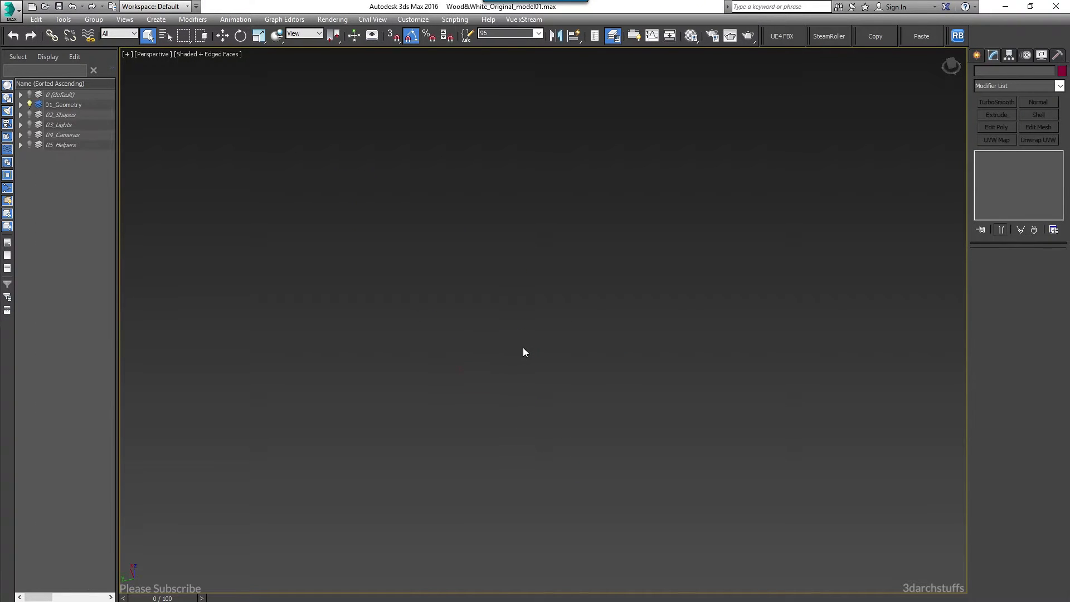
Undo the last hide to bring back the carrot greens and convert them to an Editable Mesh
key("ctrl+z")
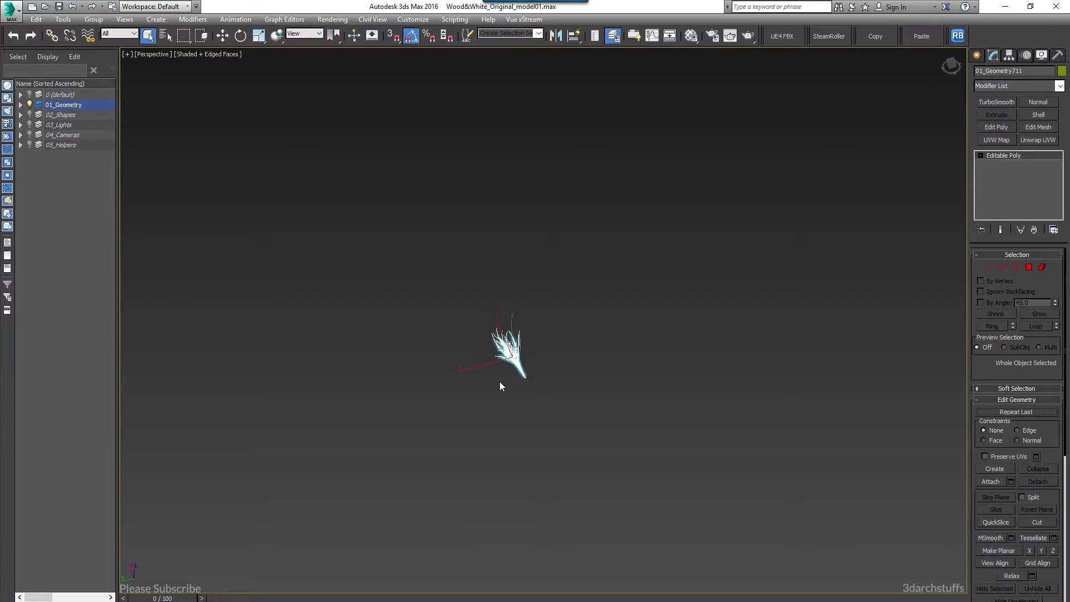
scroll(501, 383, "up", 3)
scroll(645, 292, "up", 5)
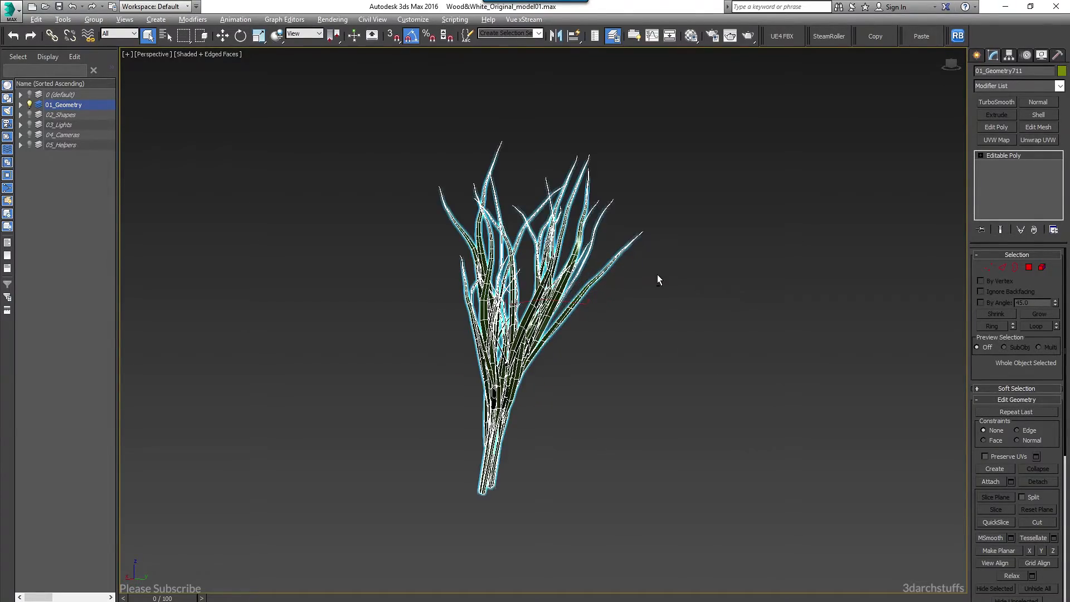
mouse_move(540, 296)
middle_mouse_down("alt")
mouse_move(641, 325)
mouse_move(719, 291)
mouse_move(558, 308)
middle_mouse_up("alt")
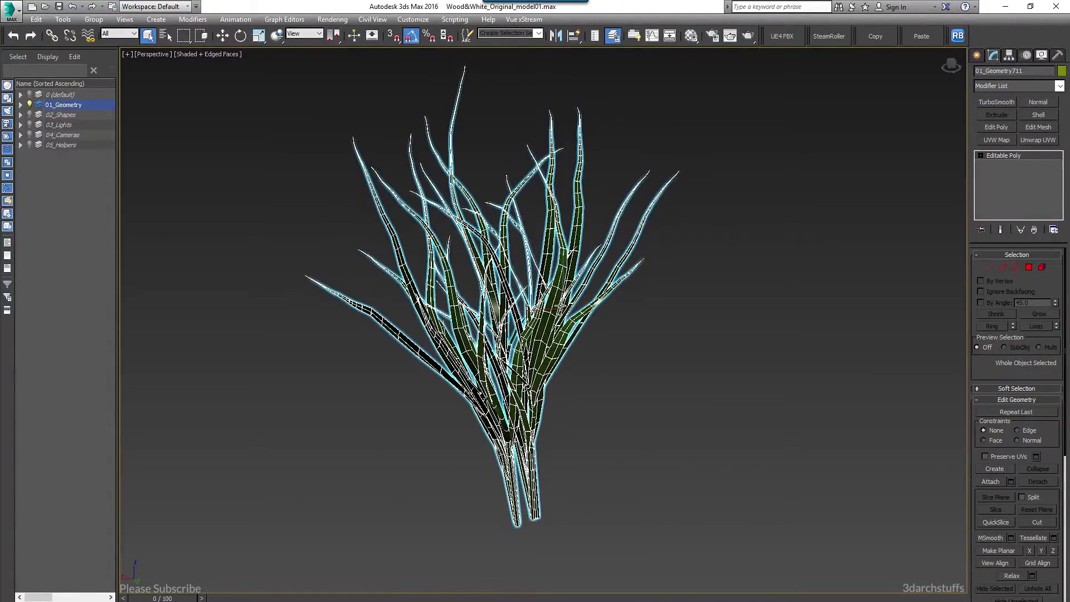
right_click(578, 330)
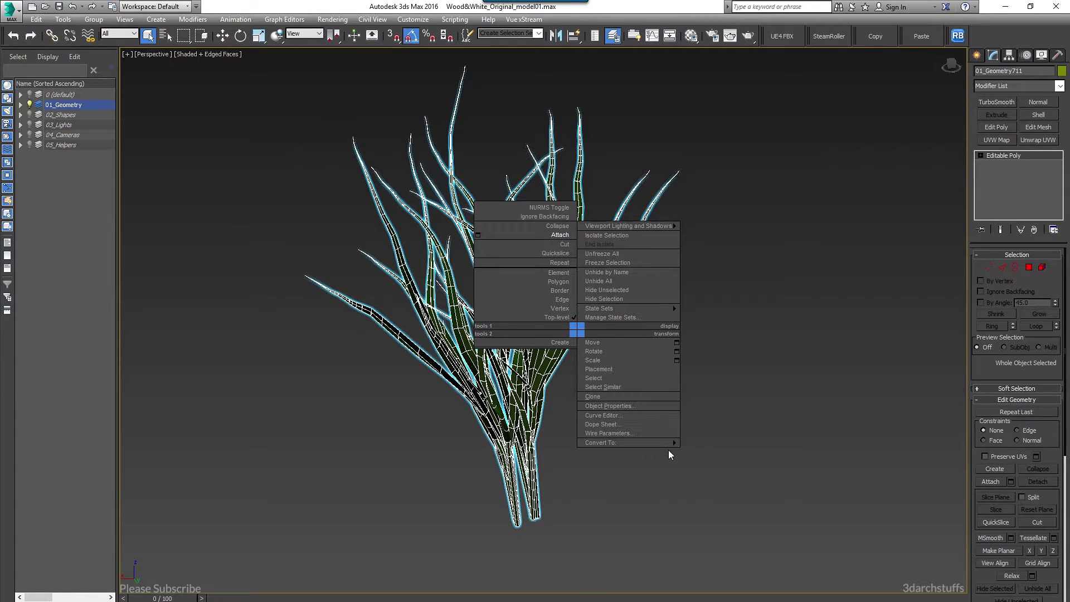
mouse_move(670, 445)
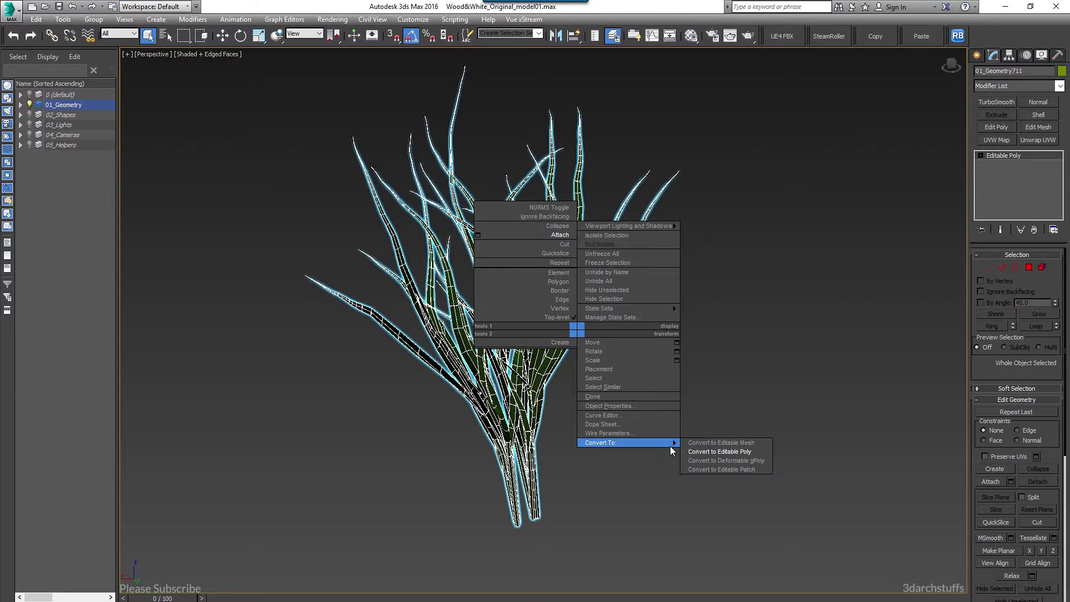
left_click(732, 444)
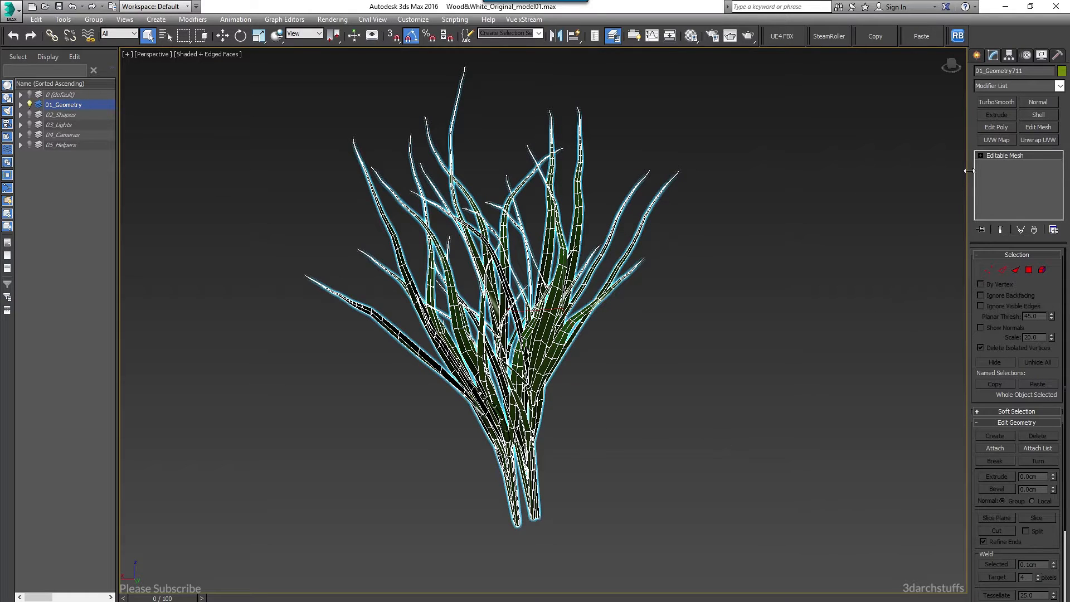
Explode all faces of the greens into separate objects with an angle threshold of 180, and leave face editing
left_click(996, 182)
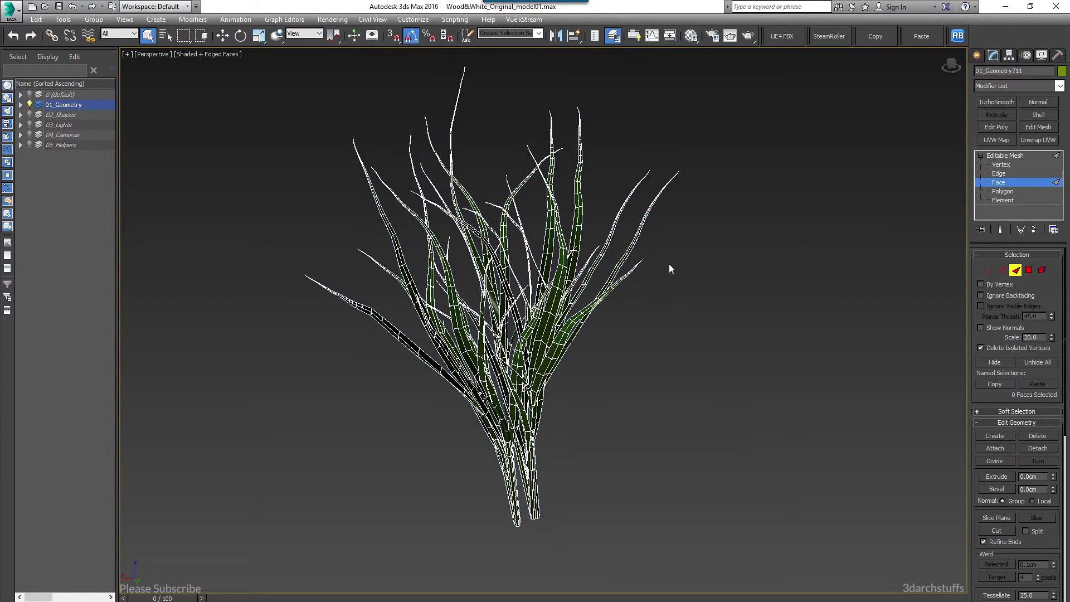
key("ctrl+a")
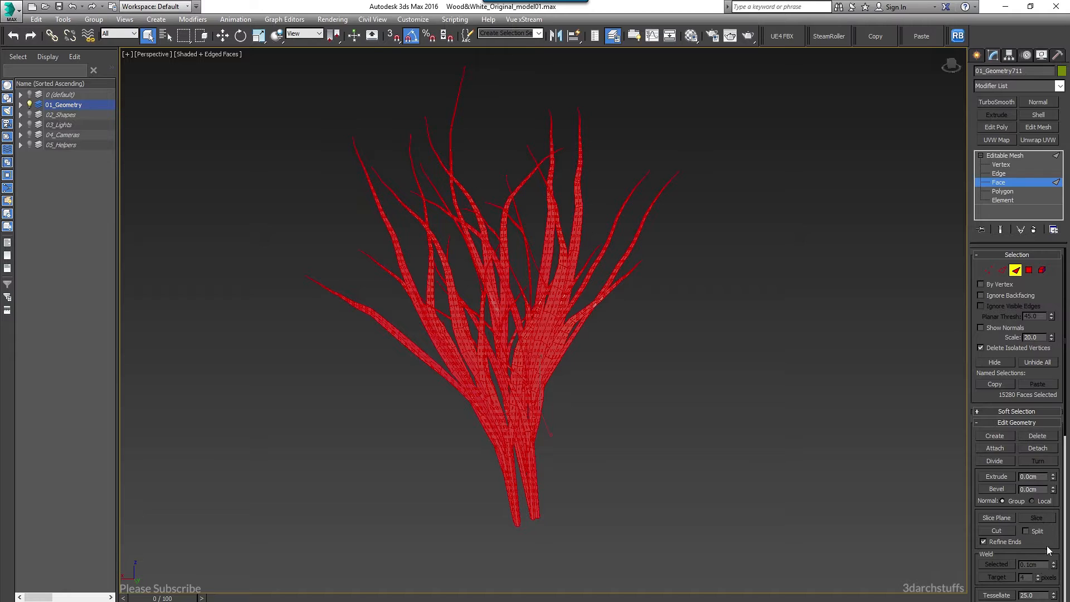
left_click_drag(1046, 545, 1041, 306)
left_click_drag(987, 535, 984, 428)
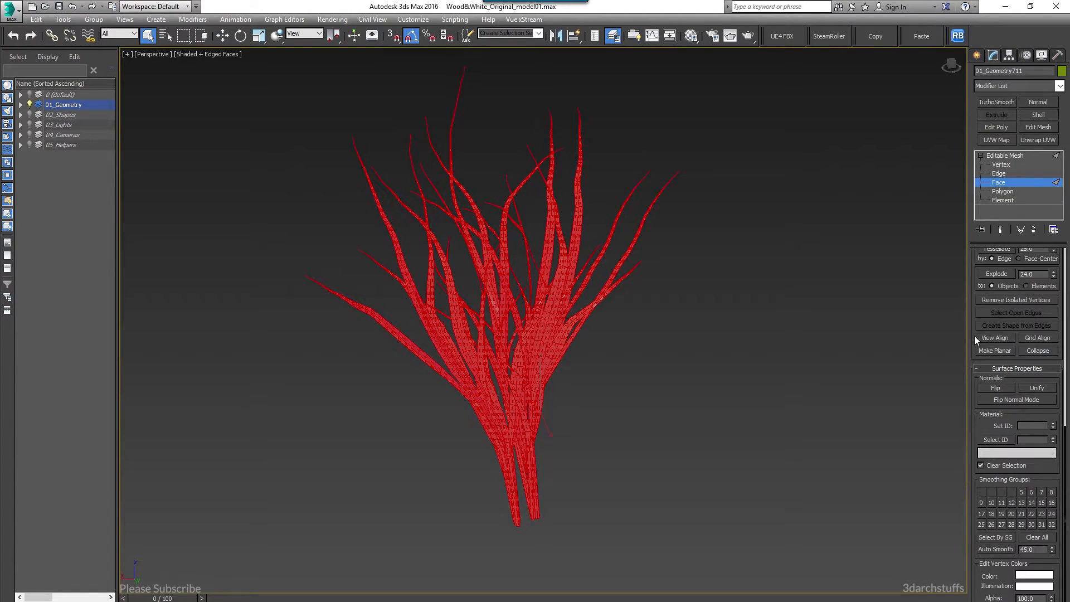
scroll(1018, 383, "up", 3)
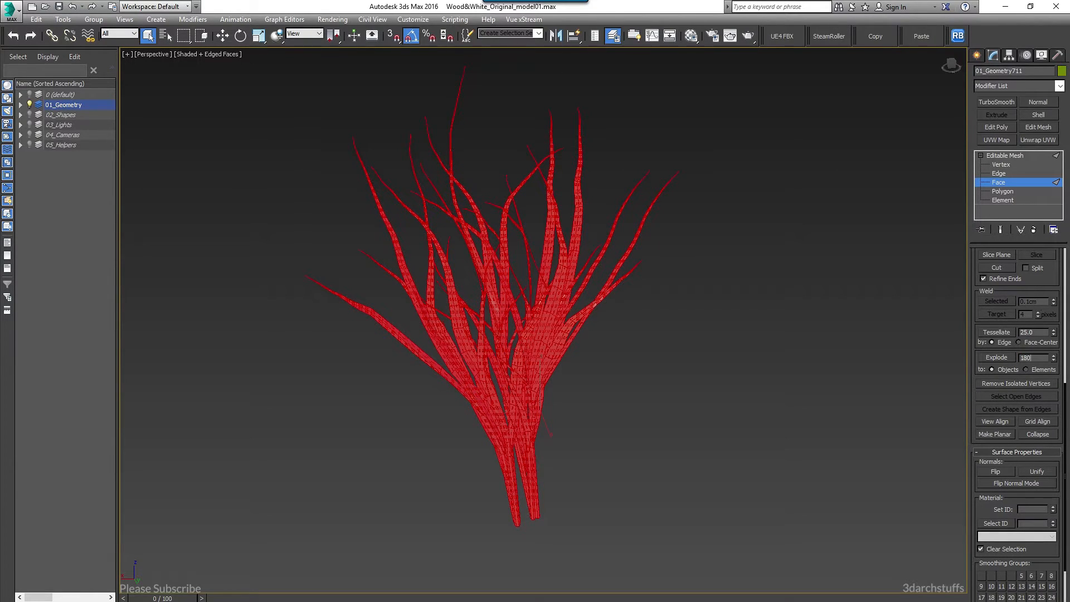
left_click(991, 358)
left_click(585, 337)
scroll(1014, 284, "up", 5)
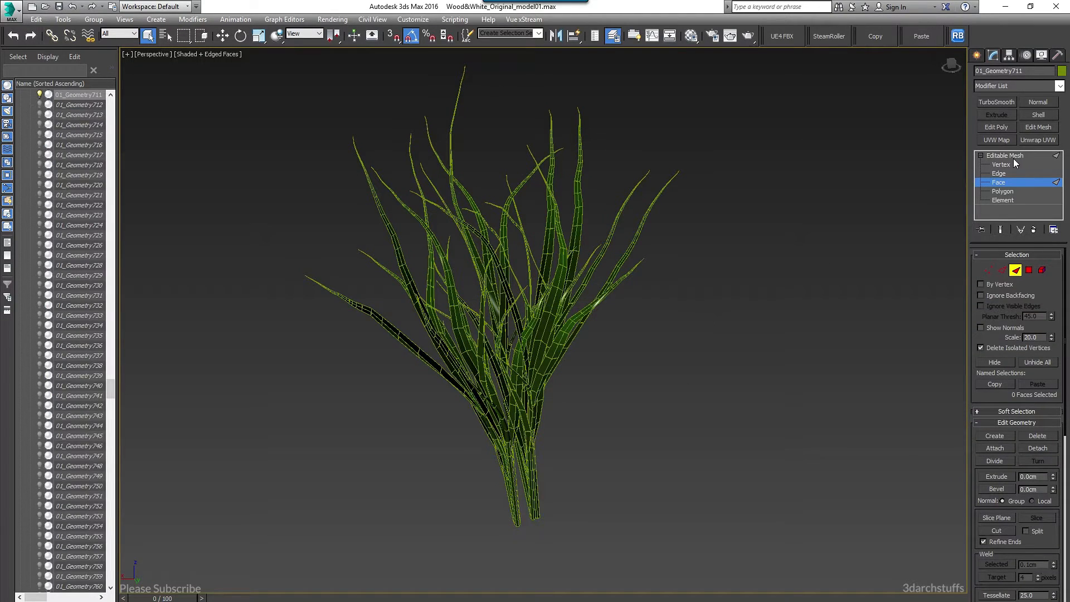
left_click(1012, 182)
Hide the separated leaves in the middle of the carrot greens one by one
left_click(551, 343)
key("Delete")
left_click(526, 340)
key("Delete")
left_click(525, 341)
key("Delete")
left_click(497, 356)
key("Delete")
left_click(485, 362)
key("Delete")
left_click(497, 375)
key("Delete")
key("Delete")
Hide four separated leaves toward the right side of the carrot greens
left_click(545, 358)
key("Delete")
left_click(547, 344)
key("Delete")
left_click(525, 350)
key("Delete")
left_click(548, 366)
key("Delete")
Hide more individual leaves, from the left of the bunch across to the tall blade on the right
left_click(469, 342)
key("alt+h")
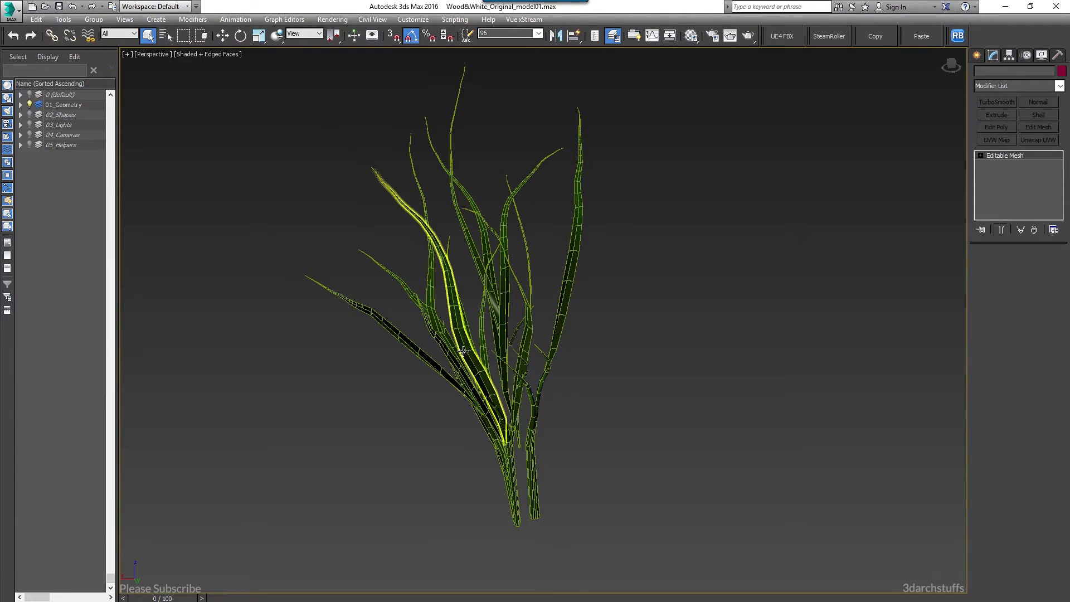
left_click(470, 345)
key("alt+h")
left_click(471, 357)
key("alt+h")
left_click(475, 357)
left_click(503, 352)
key("alt+h")
left_click(528, 334)
key("alt+h")
left_click(557, 334)
key("alt+h")
Hide the remaining leaves on the lower left of the bunch and the left stem pieces
left_click(471, 358)
key("Delete")
left_click(471, 381)
key("Delete")
left_click(504, 455)
key("Delete")
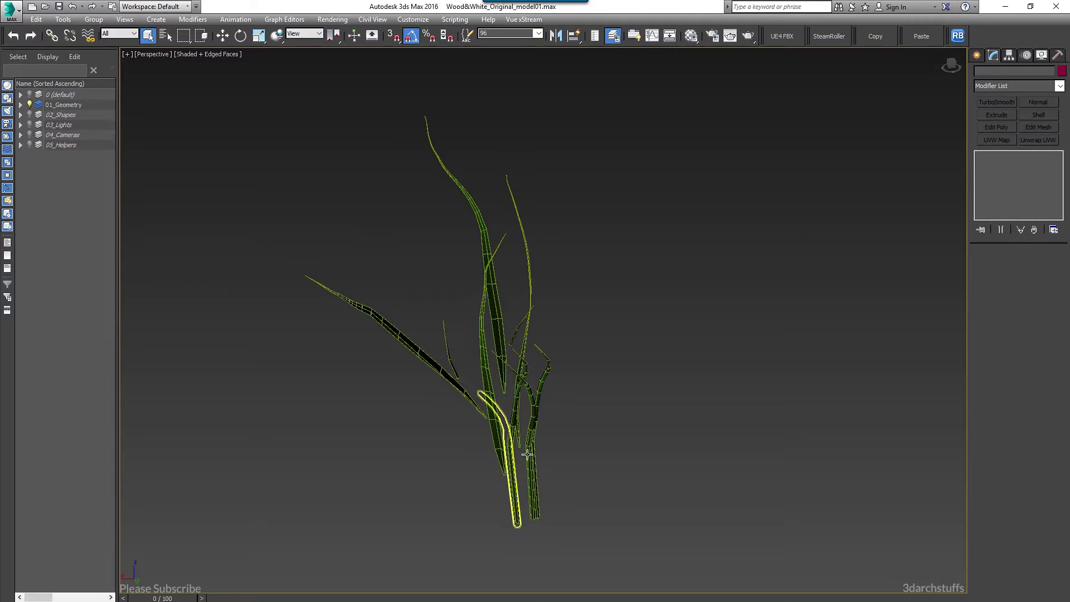
left_click(510, 434)
key("Delete")
left_click(491, 419)
key("Delete")
Hide the long upright blade, the bottom stem and a small nearby fragment of the greens
scroll(558, 374, "down", 4)
middle_click_drag(629, 380, 564, 393, "alt")
scroll(532, 388, "up", 4)
middle_click_drag(581, 326, 623, 319, "alt")
scroll(547, 339, "up", 3)
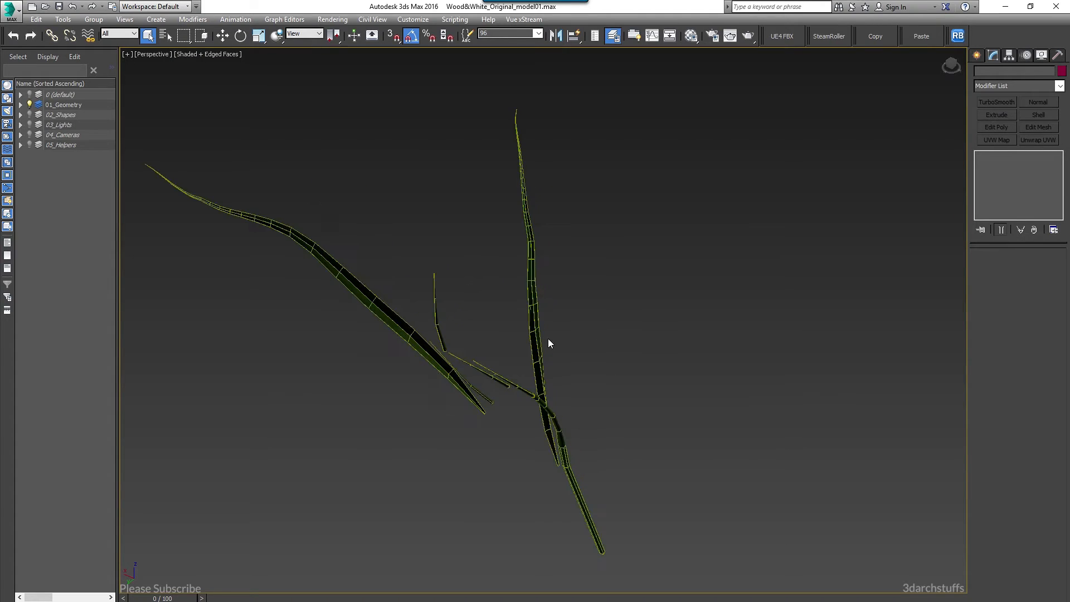
left_click(536, 332)
key("Delete")
left_click(543, 402)
key("Delete")
left_click(492, 379)
key("Delete")
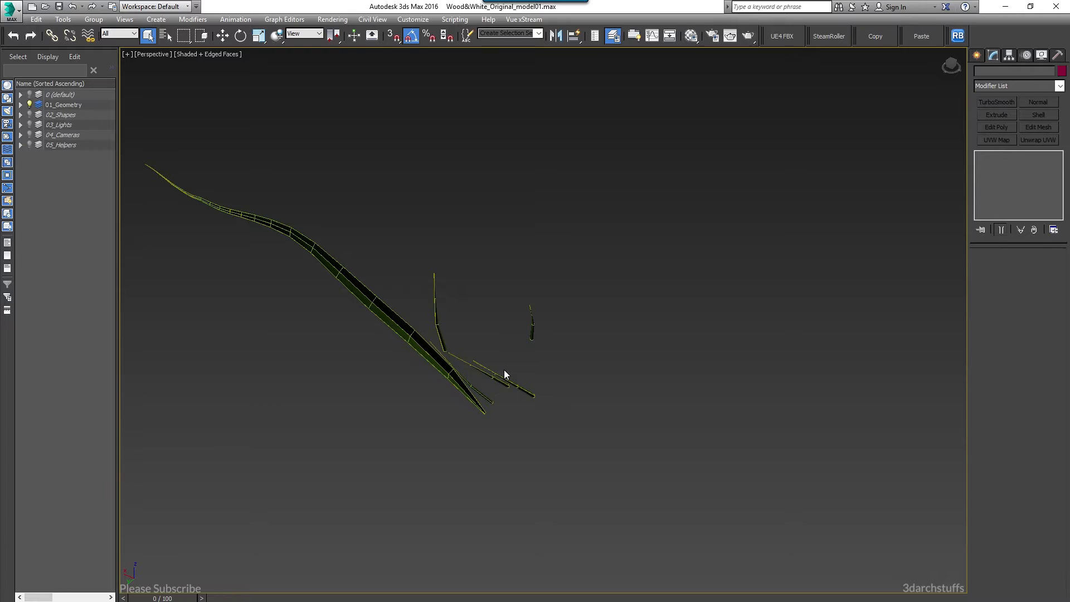
Delete the long curved leaf, one of the central diagonal fragments and the small upright piece on the right of the carrot greens
left_click(502, 376)
key("Delete")
left_click(436, 359)
key("Delete")
left_click(505, 384)
left_click(547, 326)
left_click(532, 329)
key("Delete")
Delete the thin upright blade and the remaining diagonal leaf and stem fragments of the carrot greens
left_click(496, 379)
key("Delete")
left_click(436, 318)
key("Delete")
left_click(505, 379)
key("Delete")
left_click(473, 387)
key("Delete")
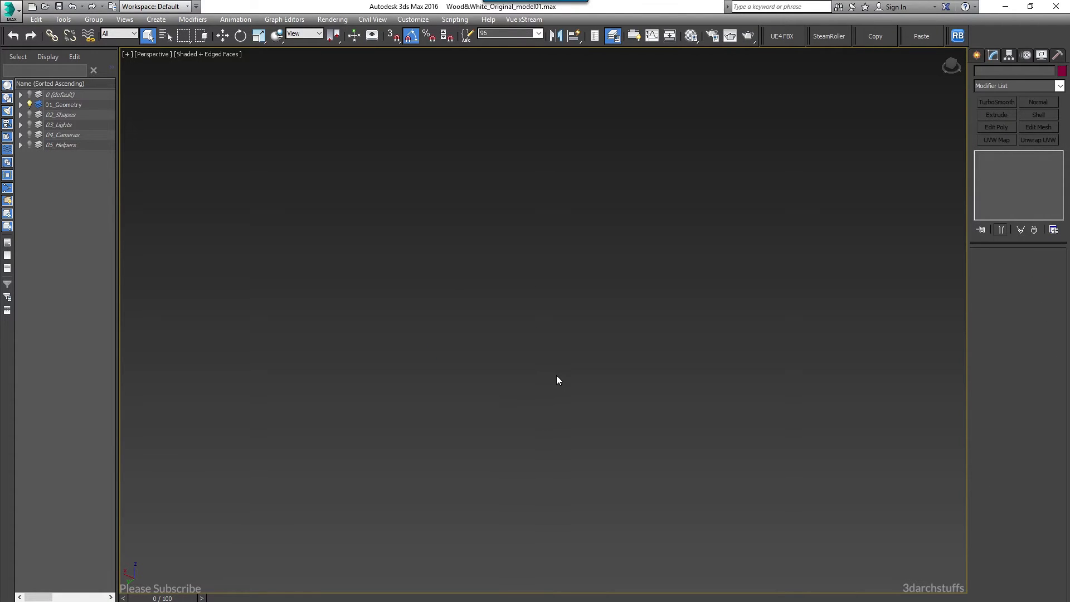
Select all remaining objects, which have only pivots and no visible geometry, and delete them
key("ctrl+a")
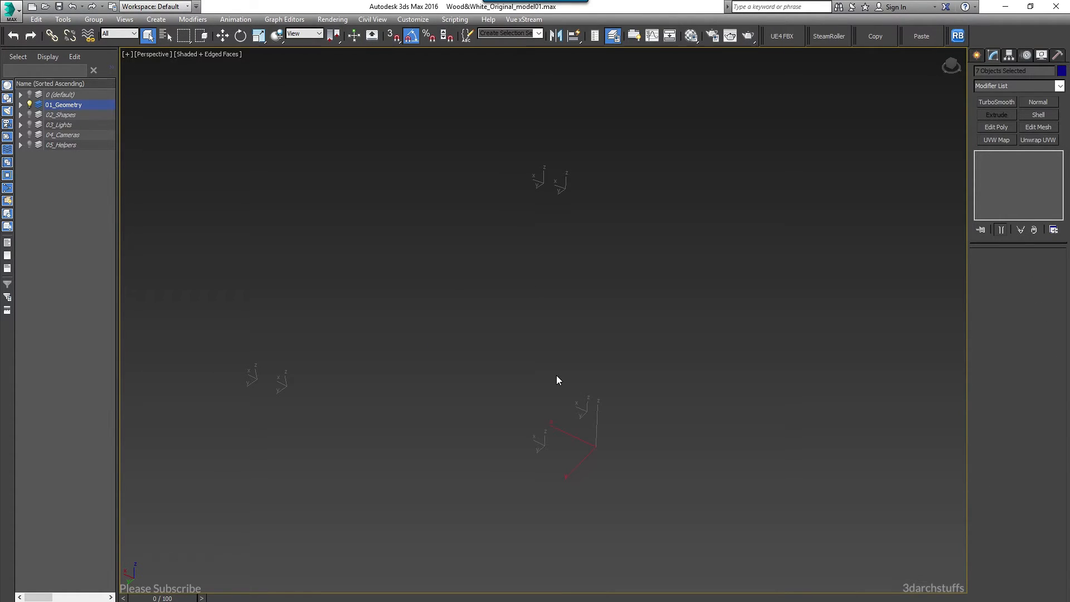
key("Delete")
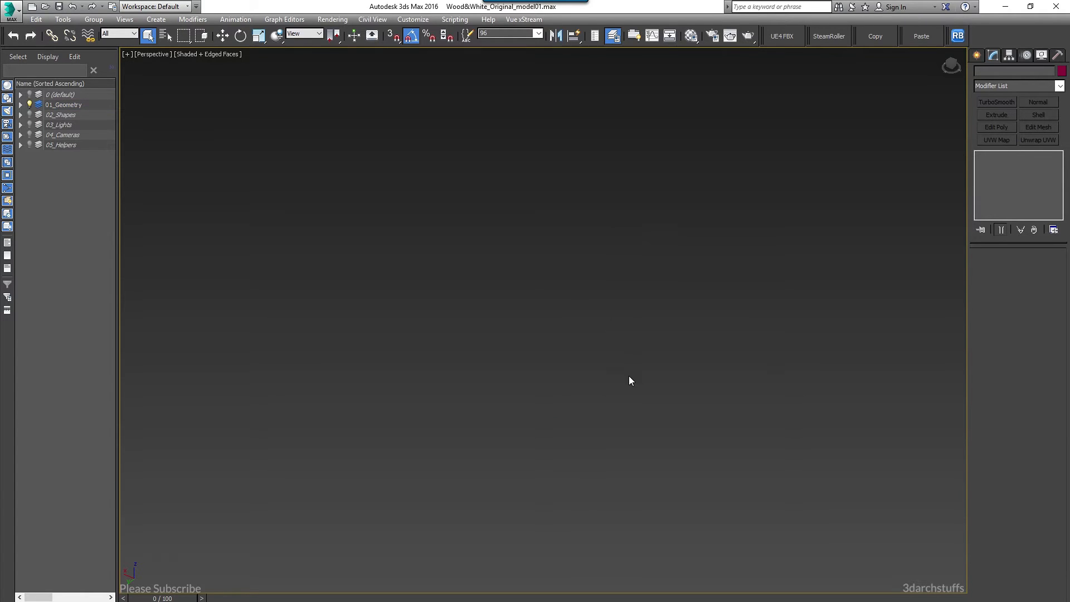